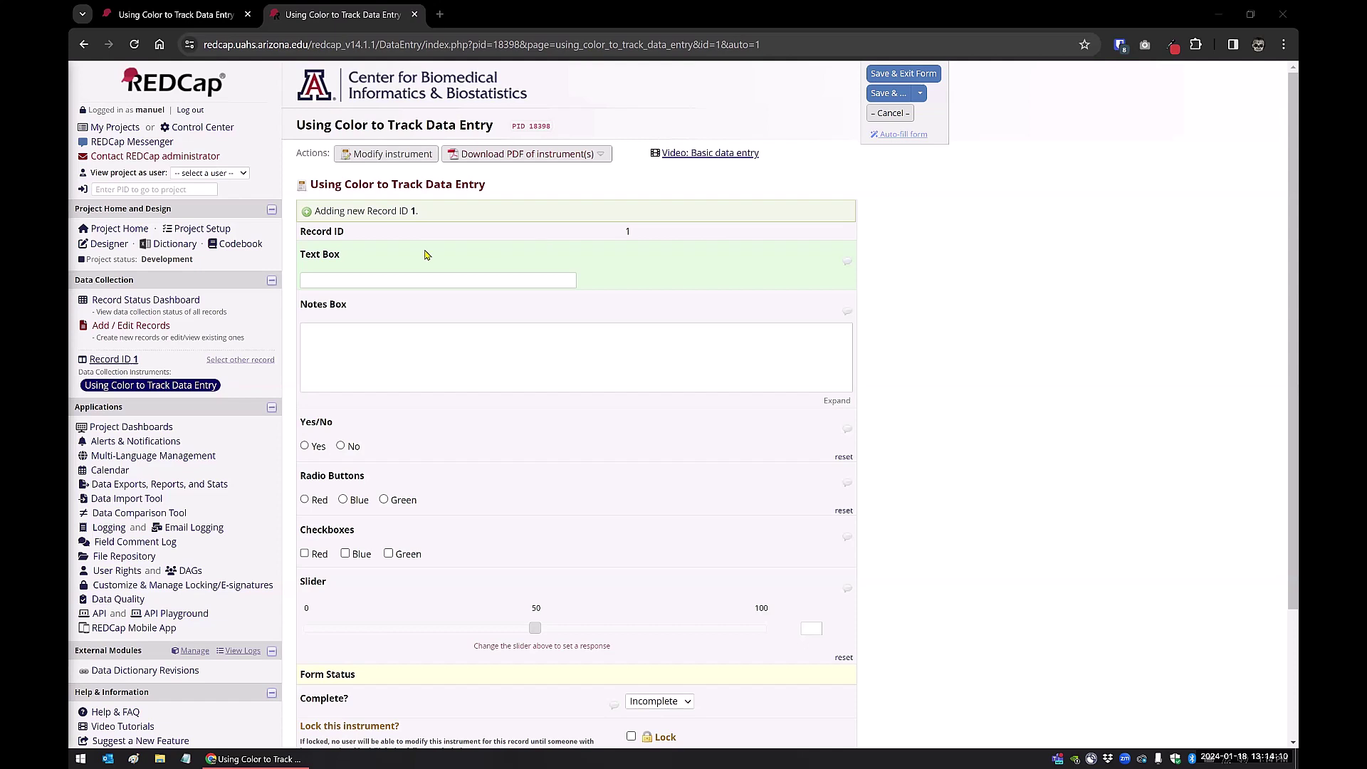
- Examine the Text Box and Notes Box fields on the new record's data entry form
{"action": "left_click_drag", "start_coordinate": [300, 256], "coordinate": [354, 251]}
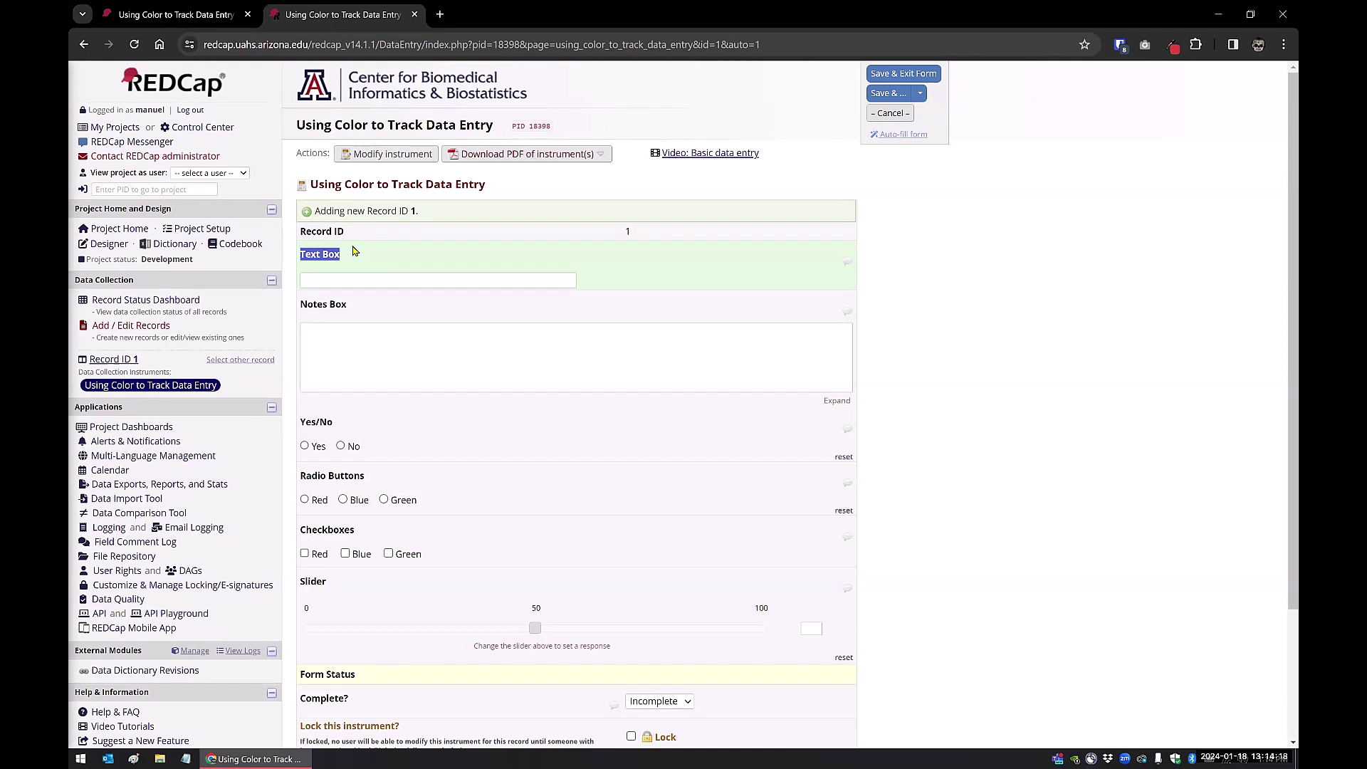
{"action": "left_click", "coordinate": [935, 272]}
{"action": "left_click", "coordinate": [400, 283]}
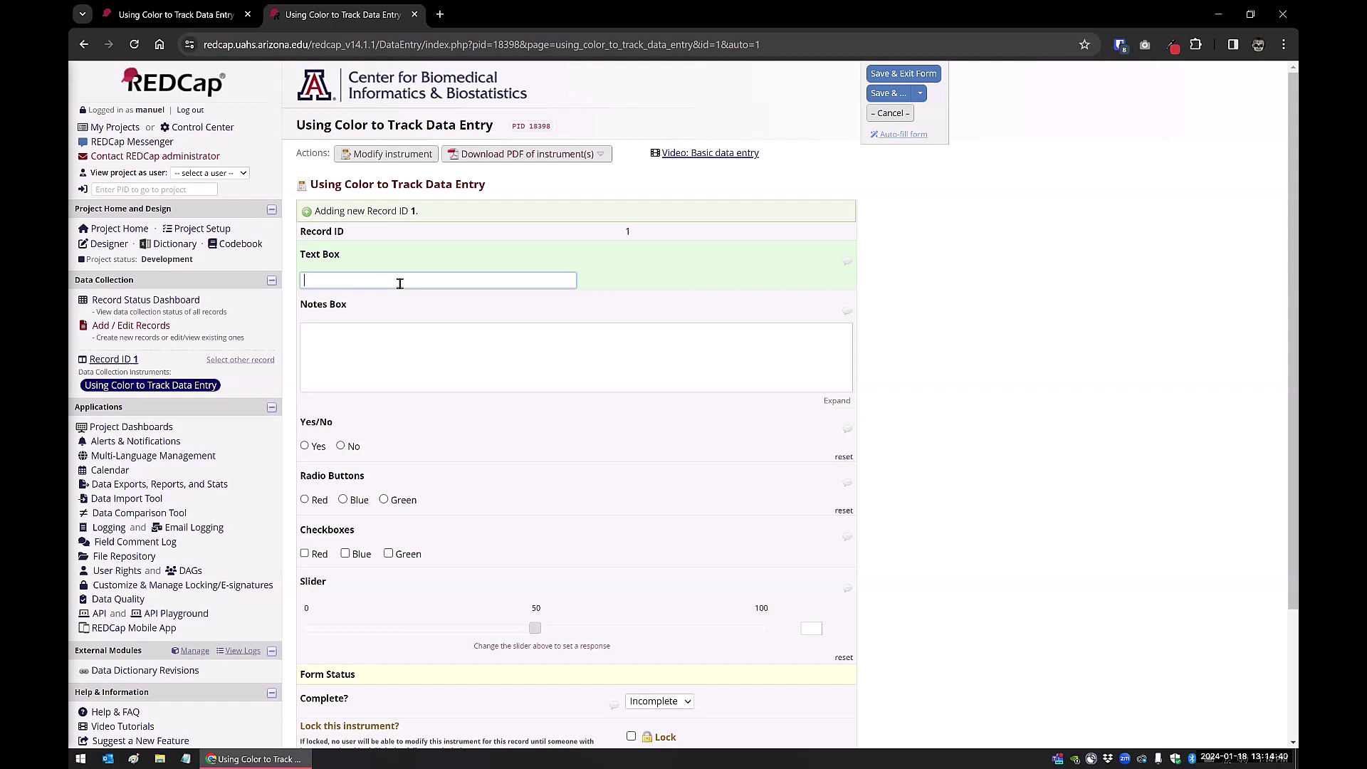
{"action": "left_click", "coordinate": [387, 378]}
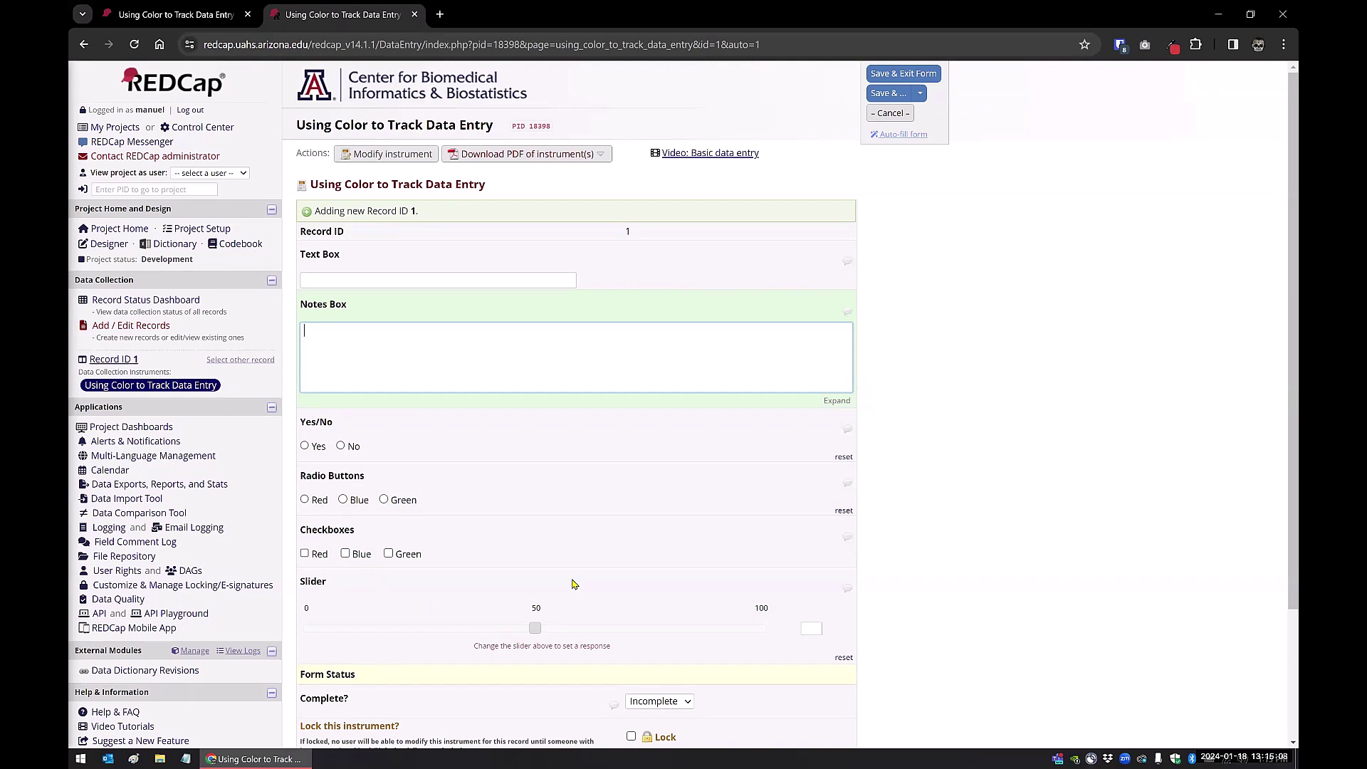
- Inspect the Text Box field's input element in the browser's developer tools
{"action": "left_click", "coordinate": [365, 279]}
{"action": "right_click", "coordinate": [366, 284]}
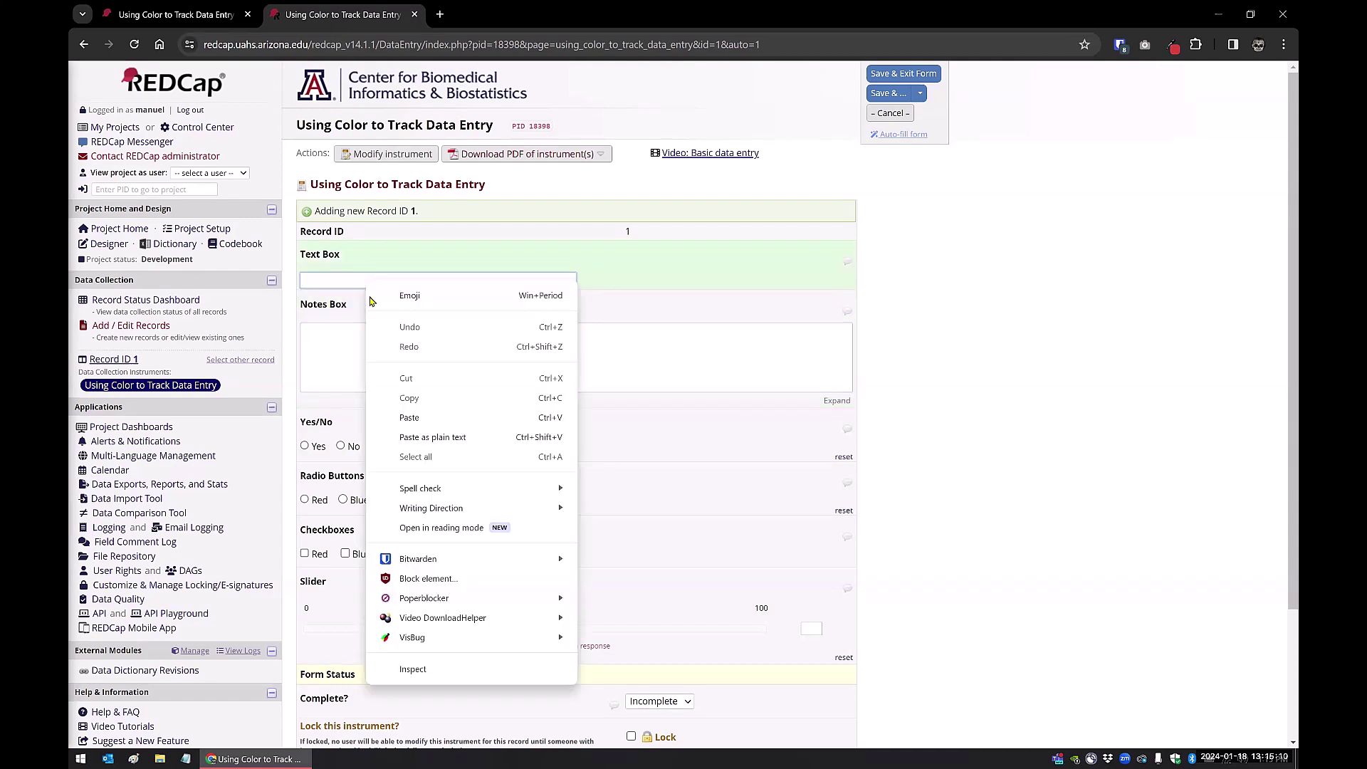
{"action": "left_click", "coordinate": [424, 672]}
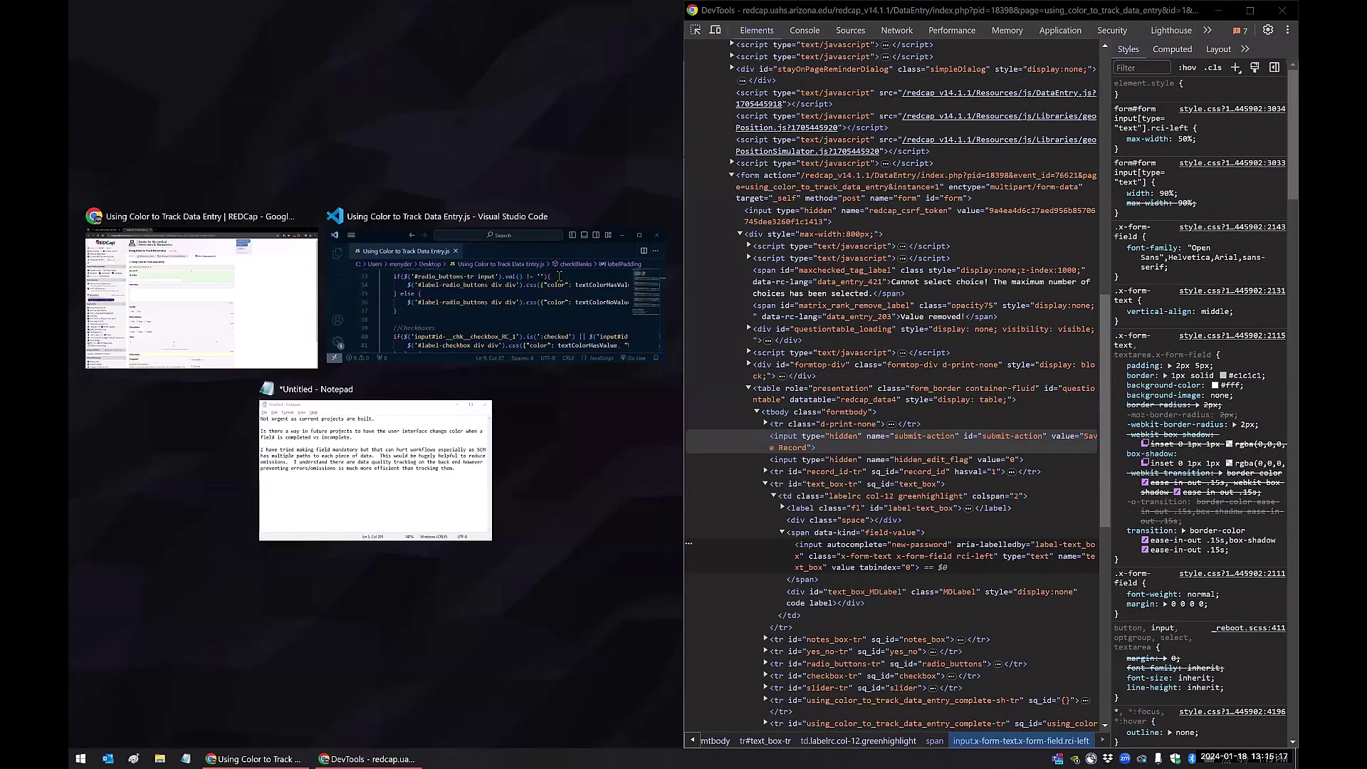
{"action": "left_click", "coordinate": [786, 443]}
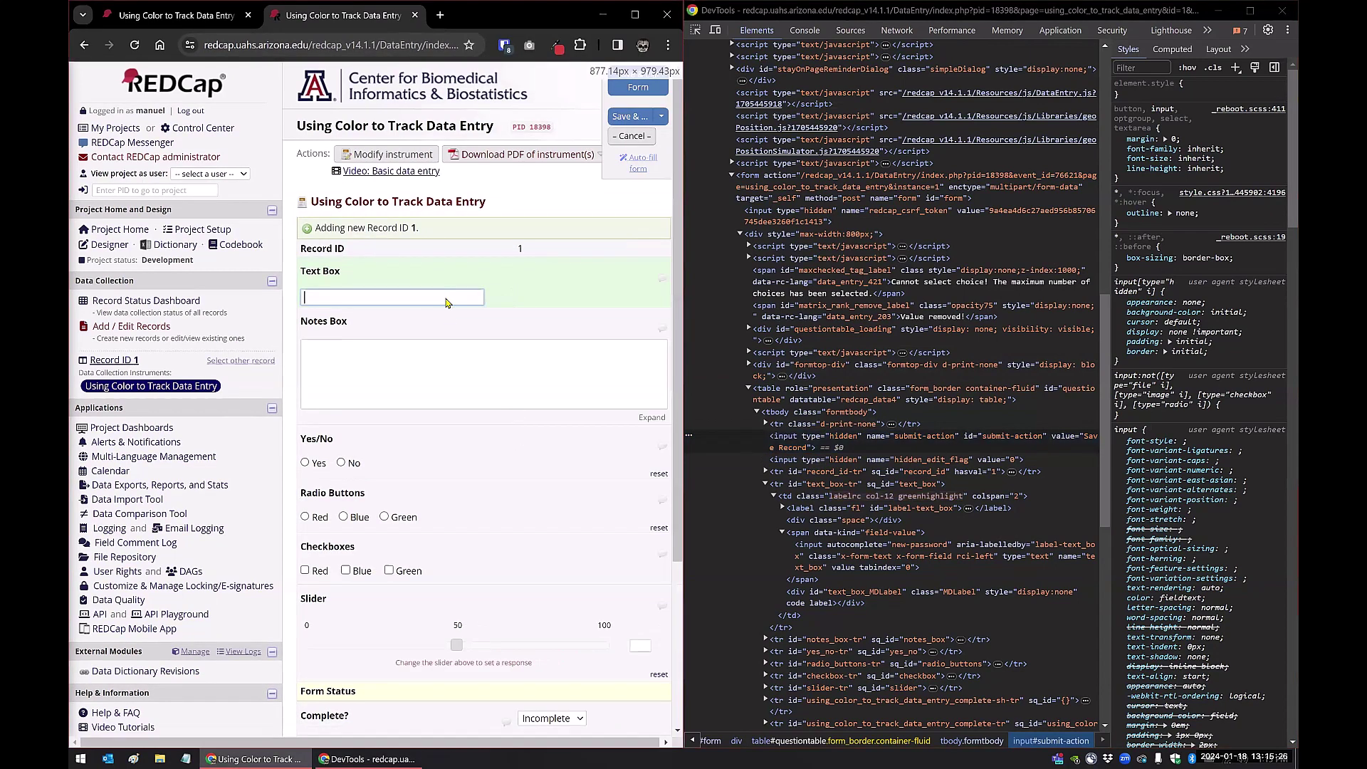
{"action": "right_click", "coordinate": [444, 298]}
{"action": "left_click", "coordinate": [493, 688]}
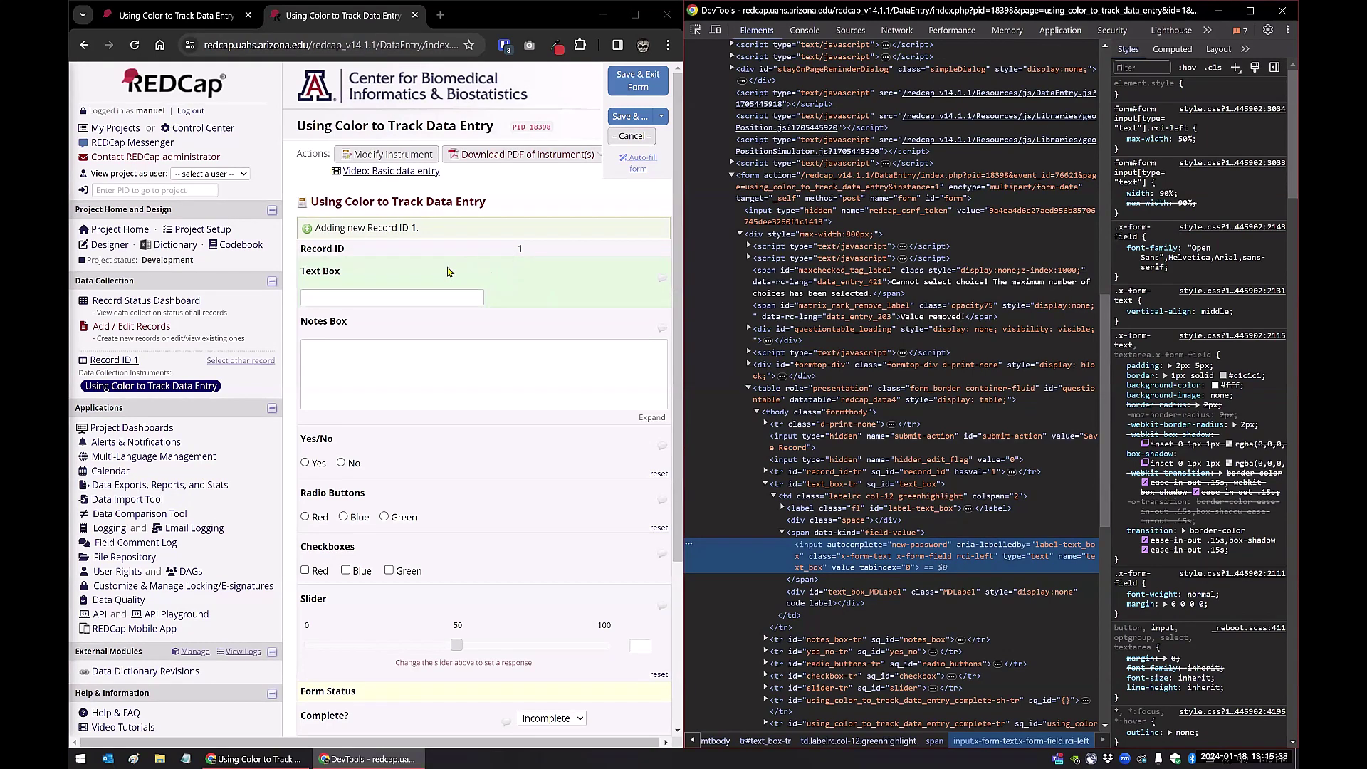
- Inspect the Text Box label, checking its label-text_box parent element, and select the inner div that holds the label text
{"action": "right_click", "coordinate": [326, 271]}
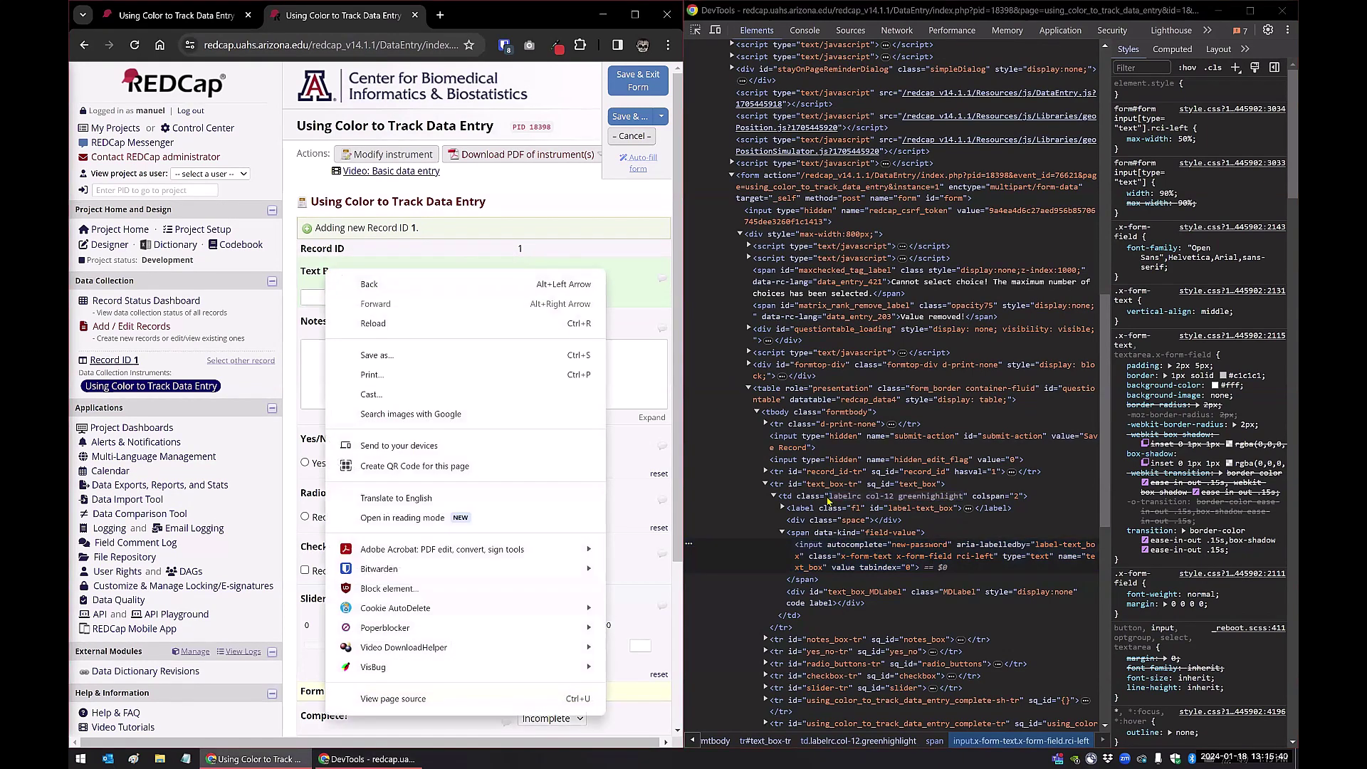
{"action": "scroll", "coordinate": [382, 683], "scroll_direction": "down", "scroll_amount": 1}
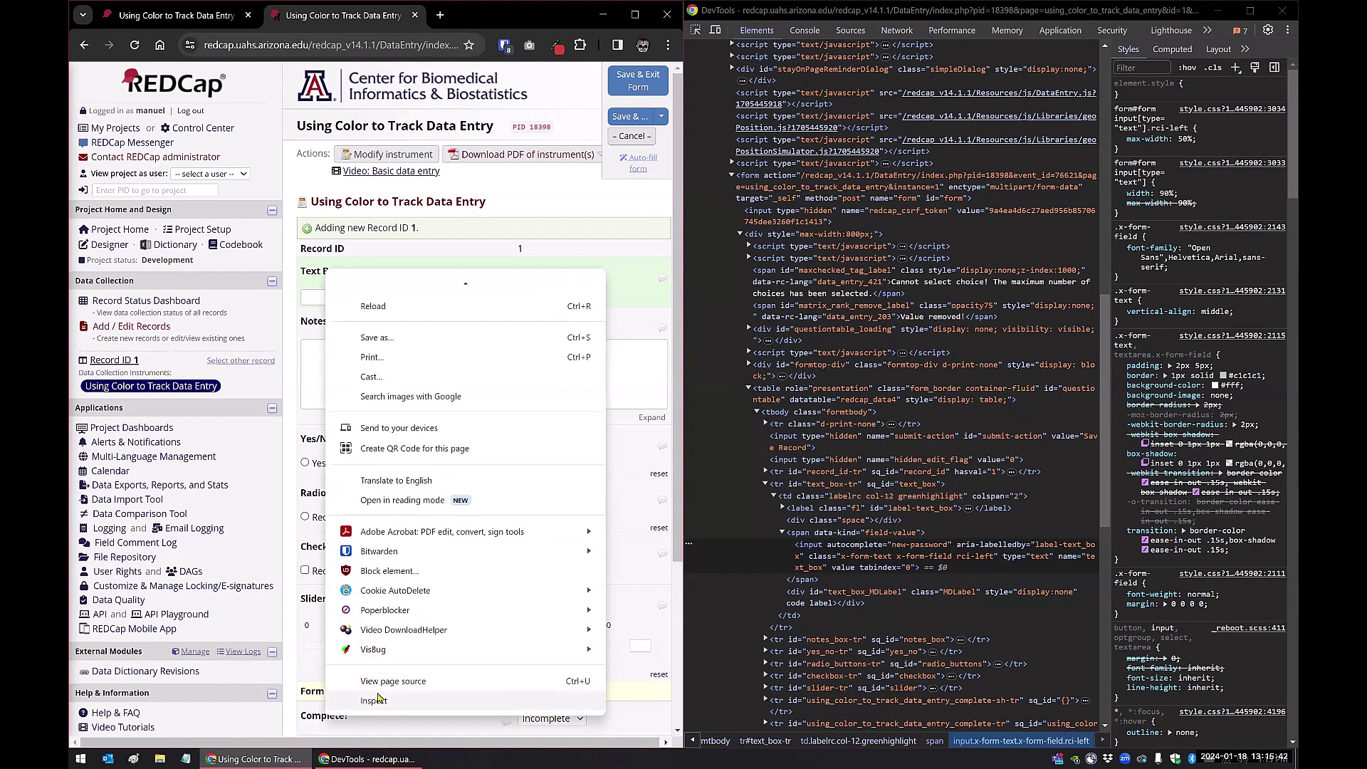
{"action": "key", "text": "Return"}
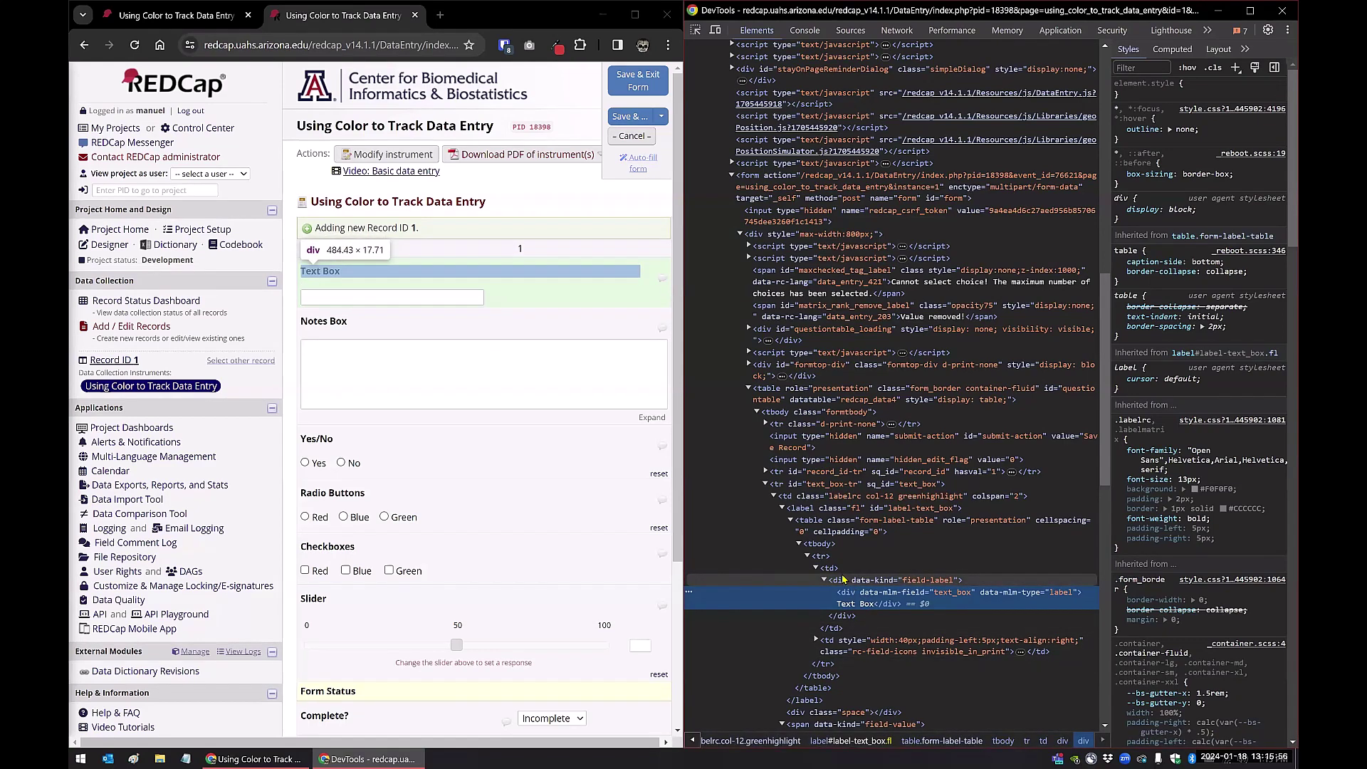
{"action": "left_click", "coordinate": [851, 742]}
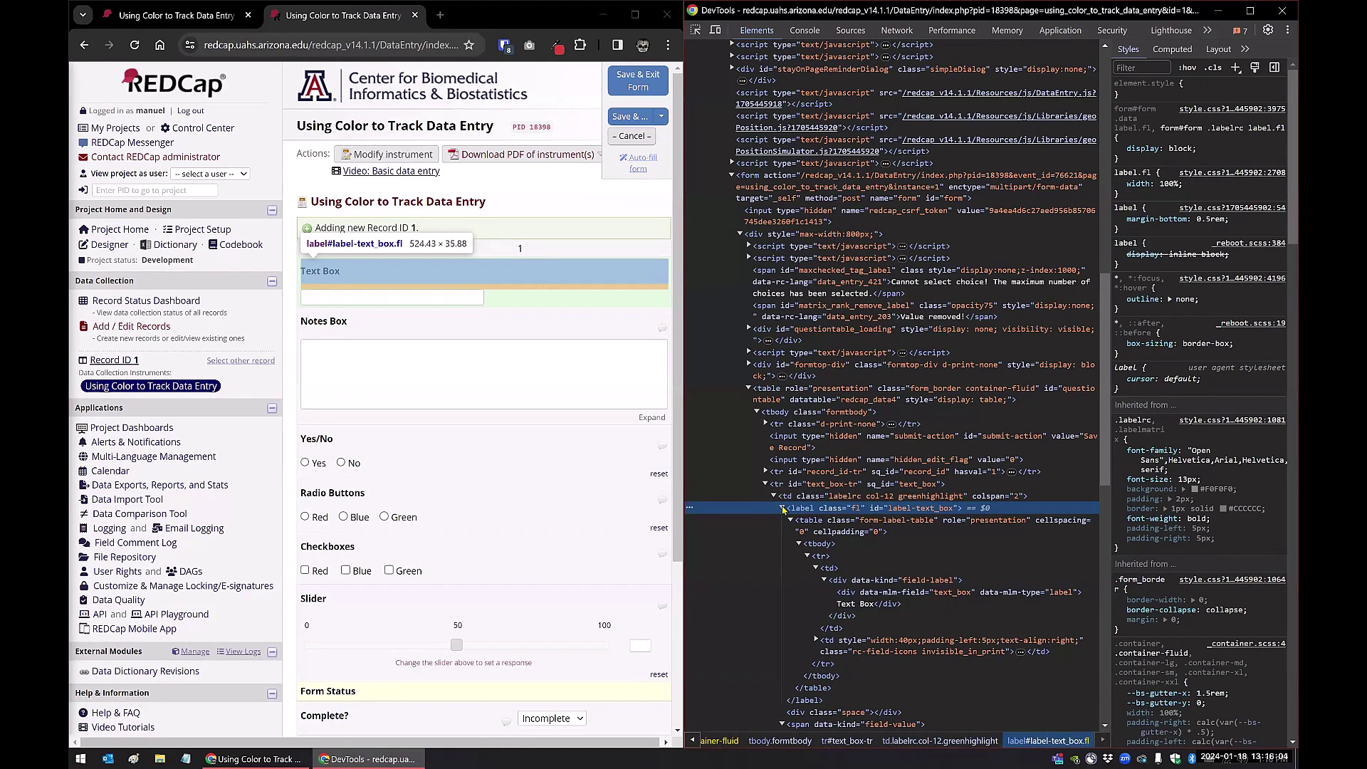
{"action": "left_click", "coordinate": [819, 598]}
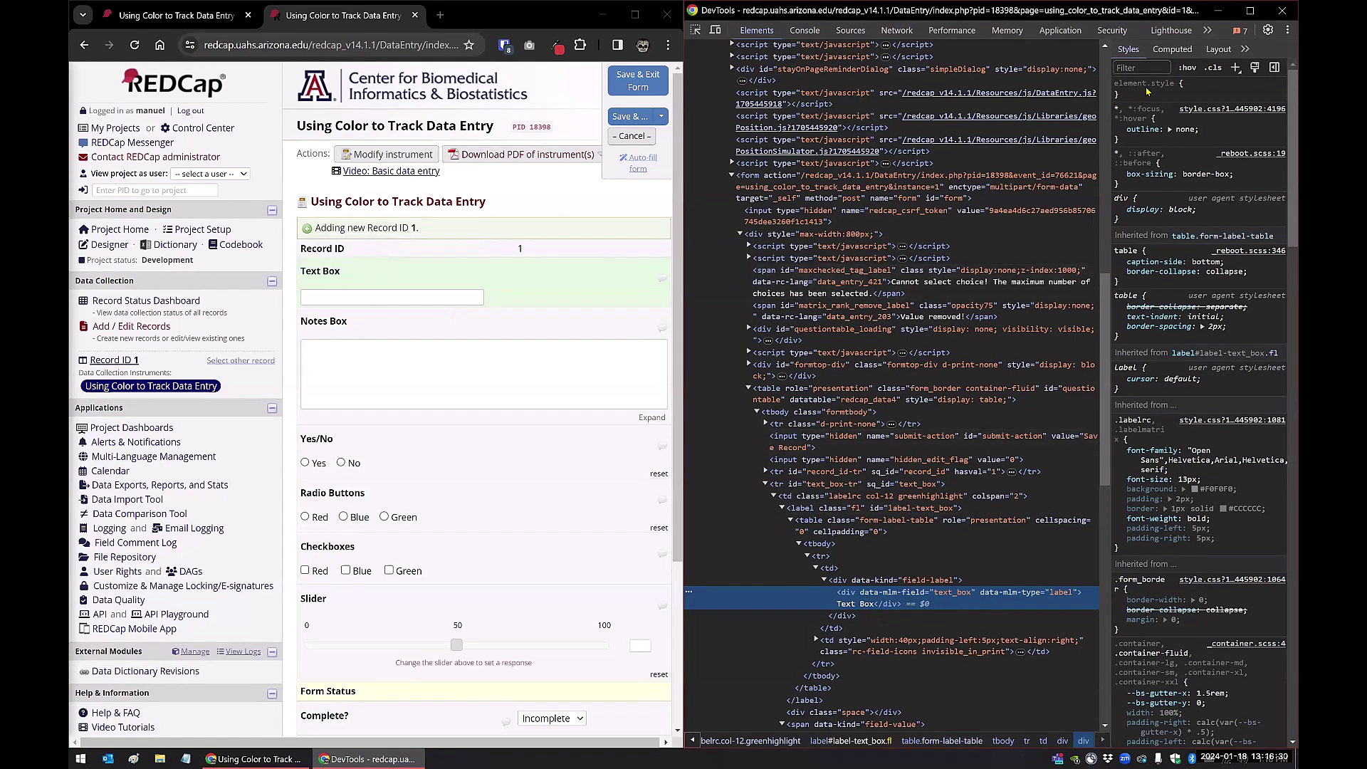
- Add a background-color of red to the element style of the Text Box label's inner div
{"action": "left_click", "coordinate": [1195, 88]}
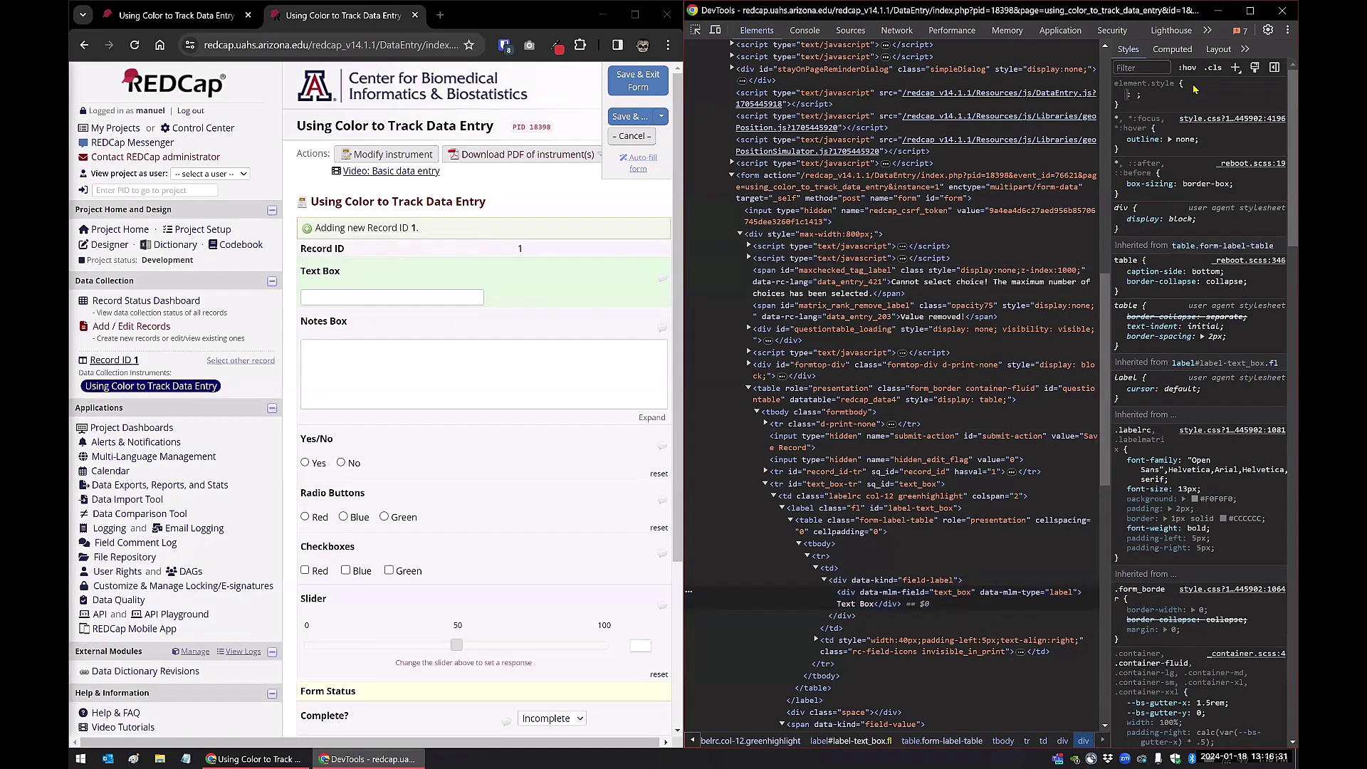
{"action": "left_click", "coordinate": [1134, 93]}
{"action": "type", "text": "background-"}
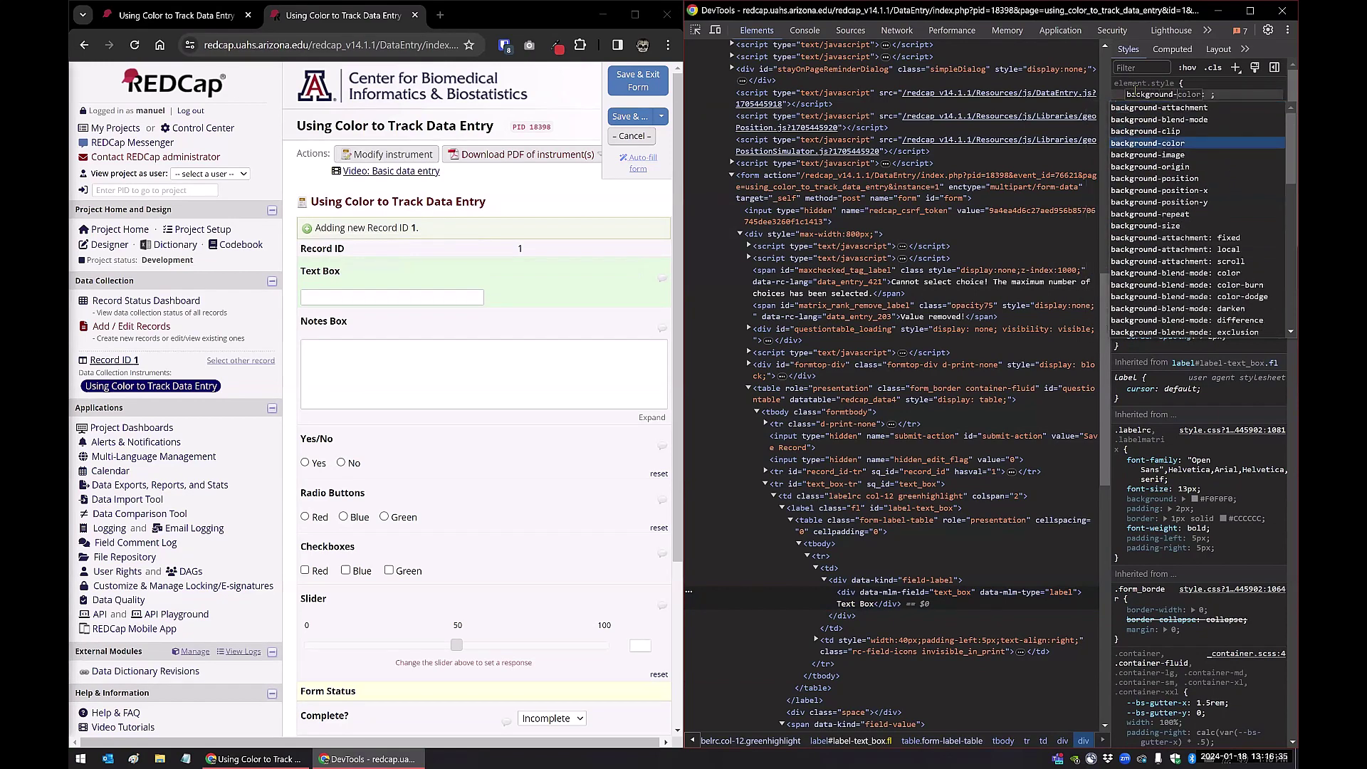
{"action": "key", "text": "Tab"}
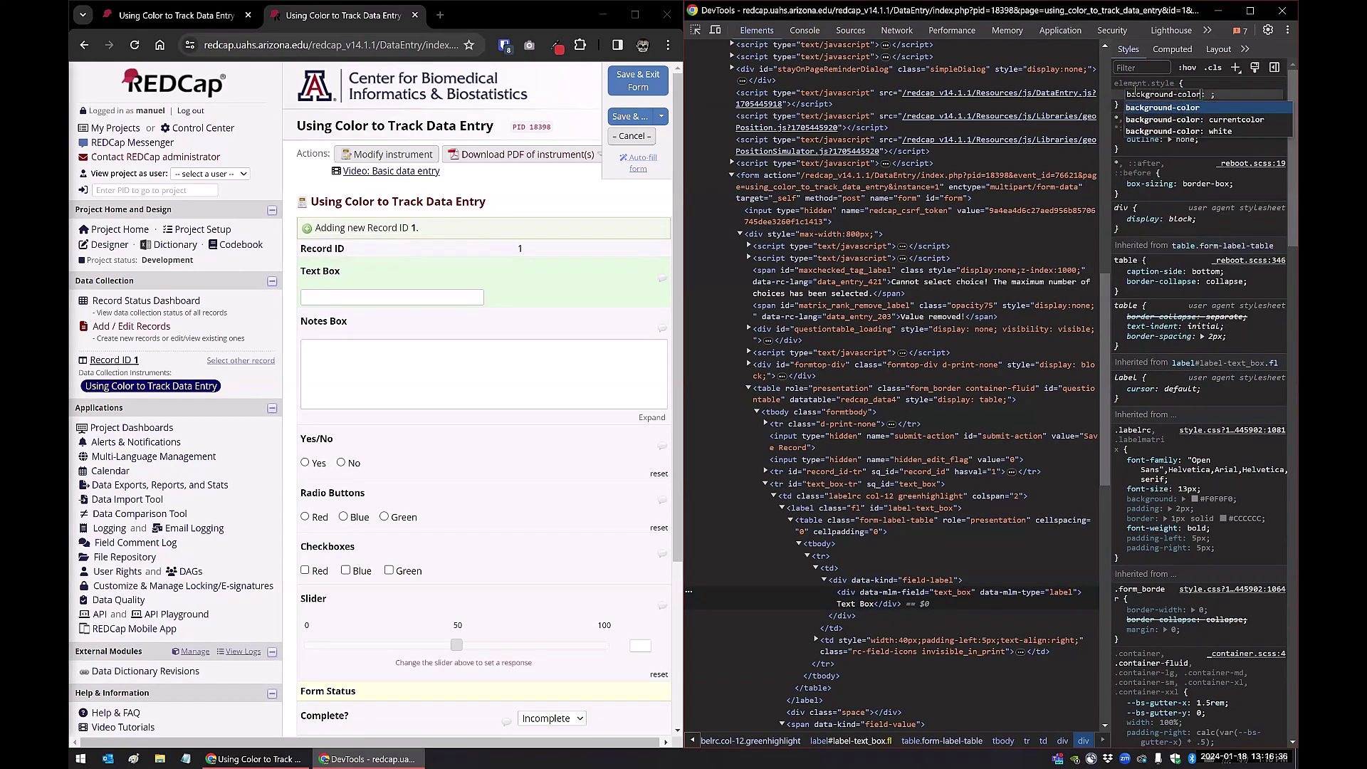
{"action": "type", "text": "red"}
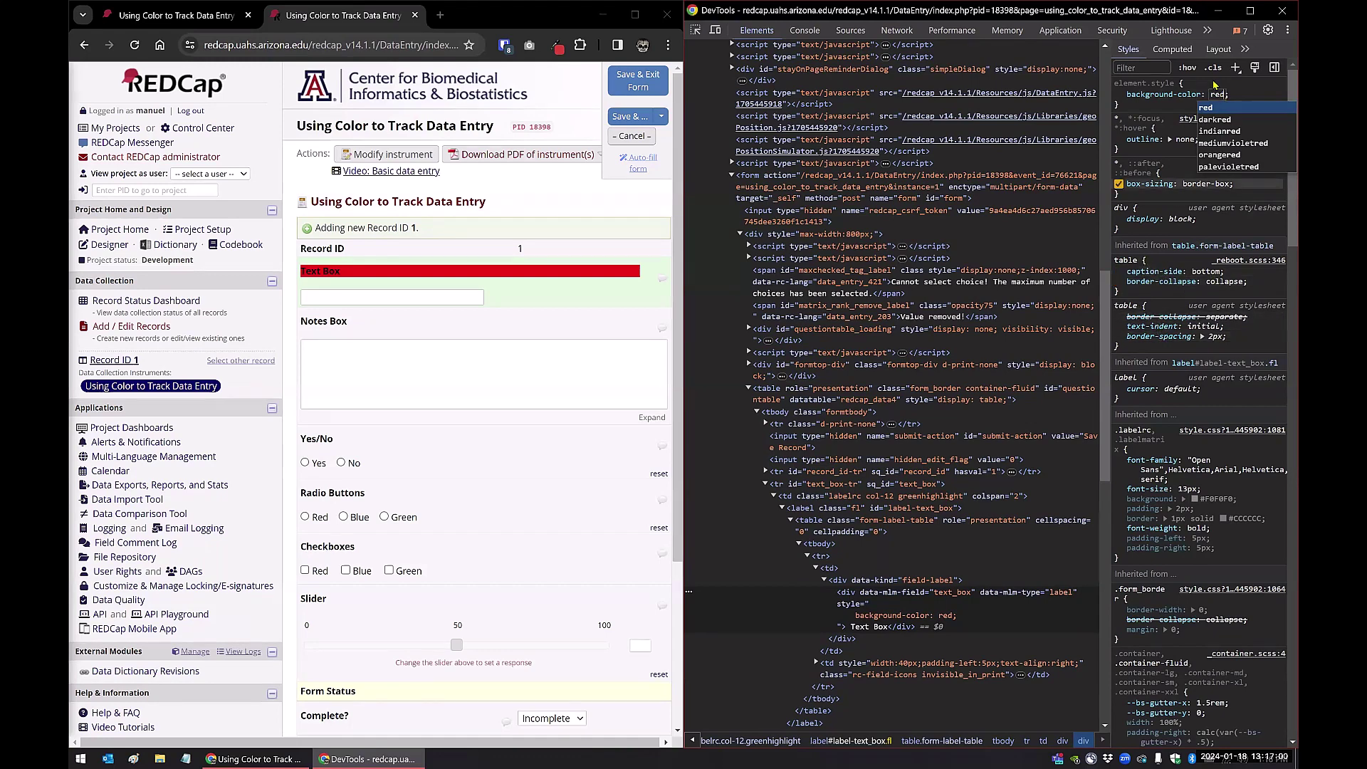
{"action": "left_click", "coordinate": [1230, 95]}
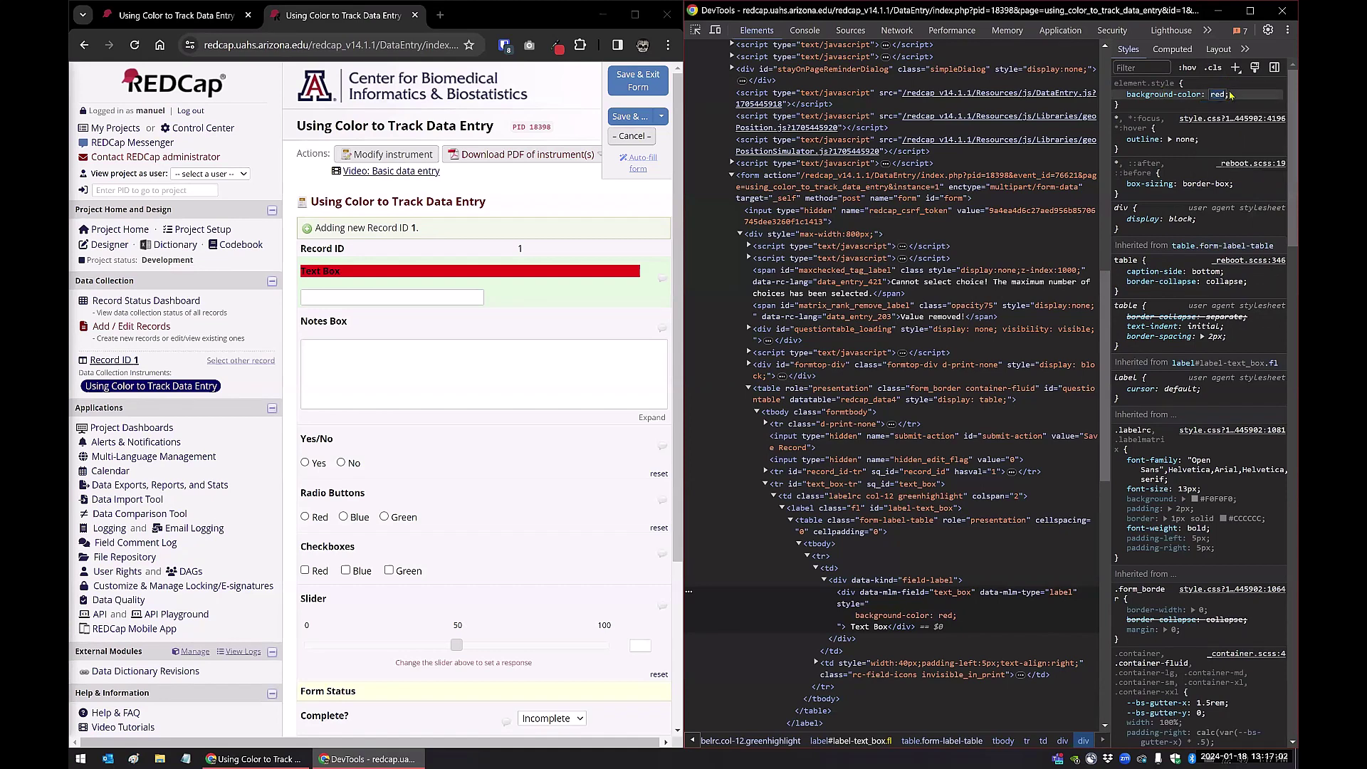
{"action": "left_click", "coordinate": [488, 279]}
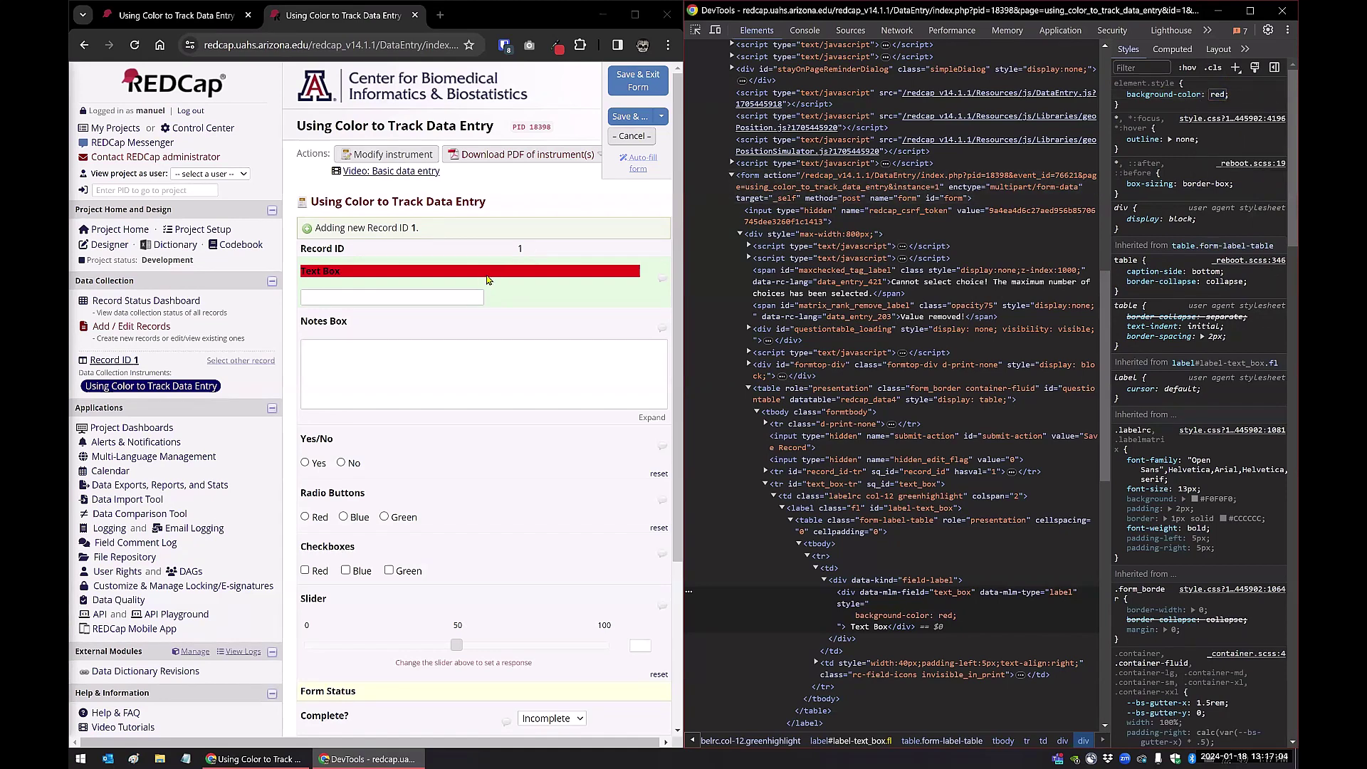
- Try adding !important to the label's red background-color, and remove it again
{"action": "left_click", "coordinate": [1222, 95]}
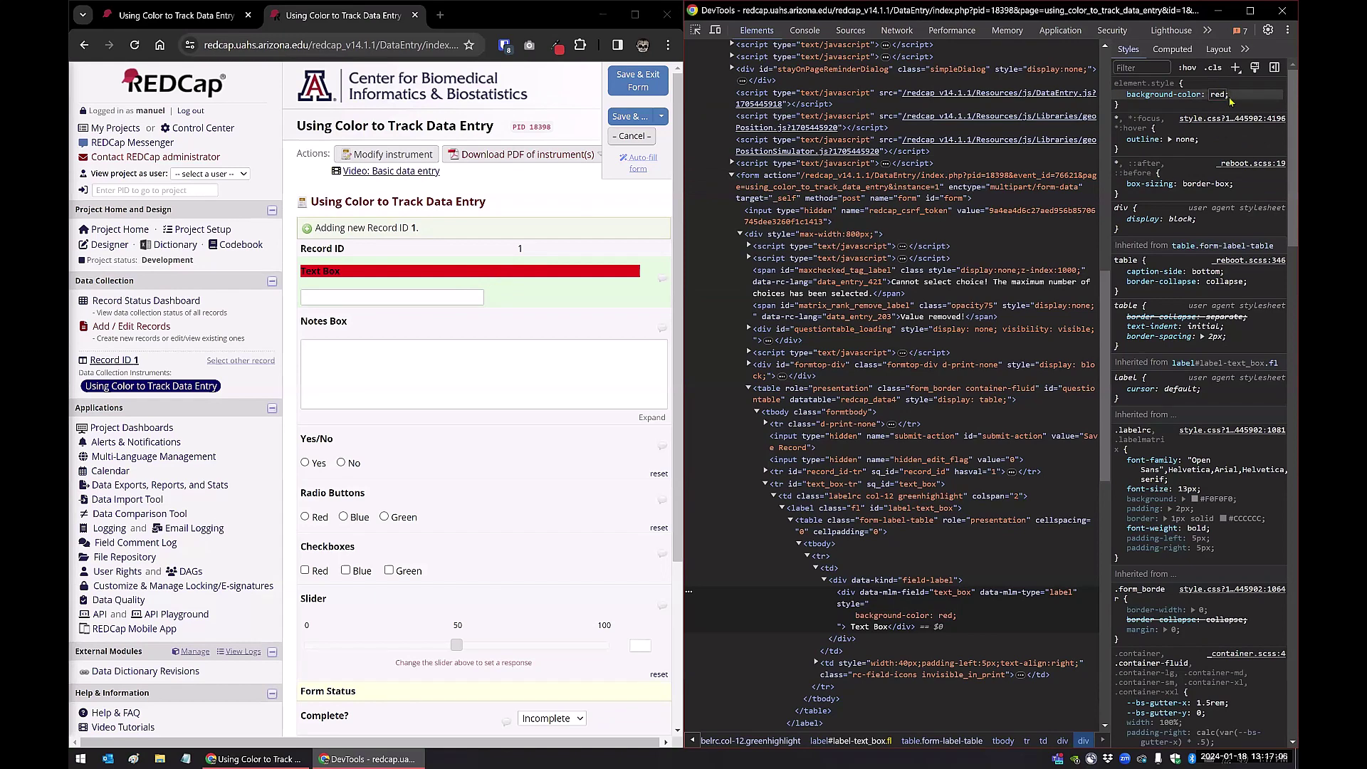
{"action": "type", "text": "!impo"}
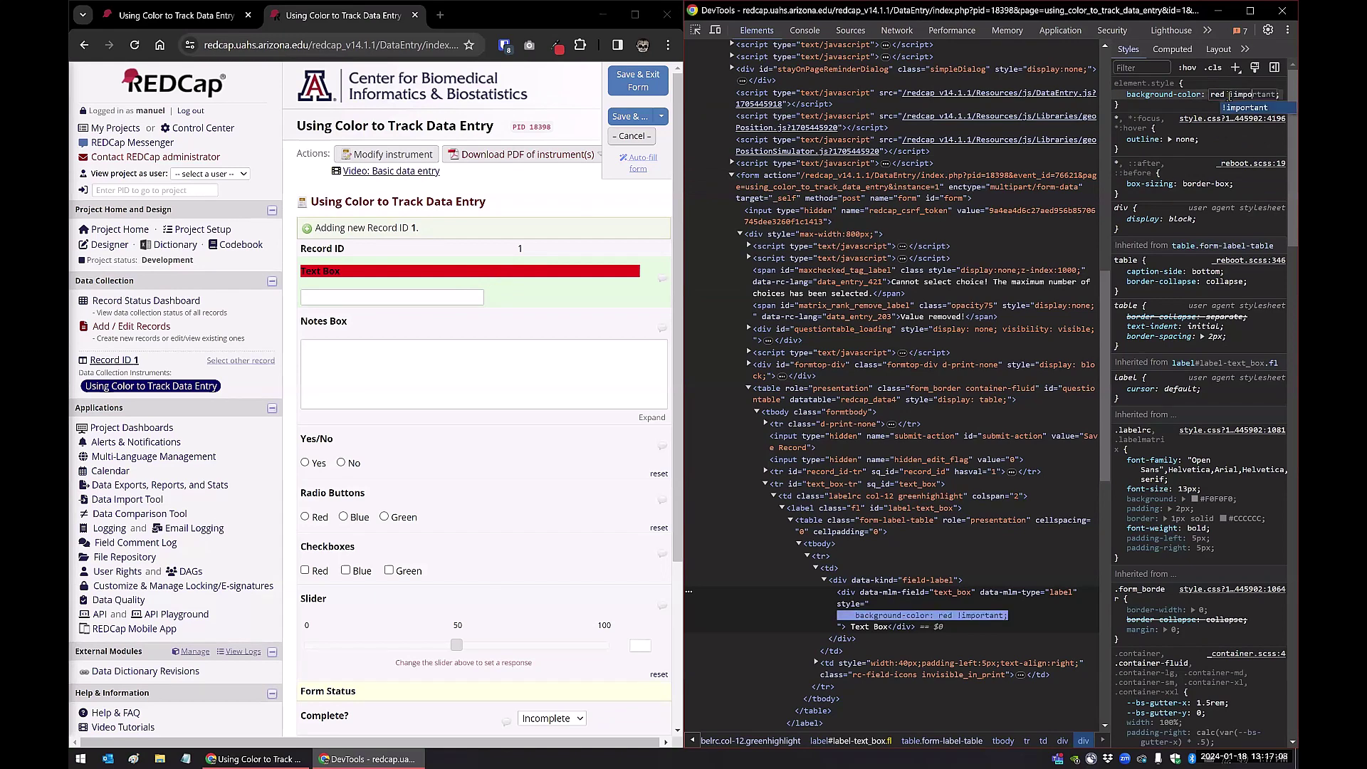
{"action": "type", "text": "rtant"}
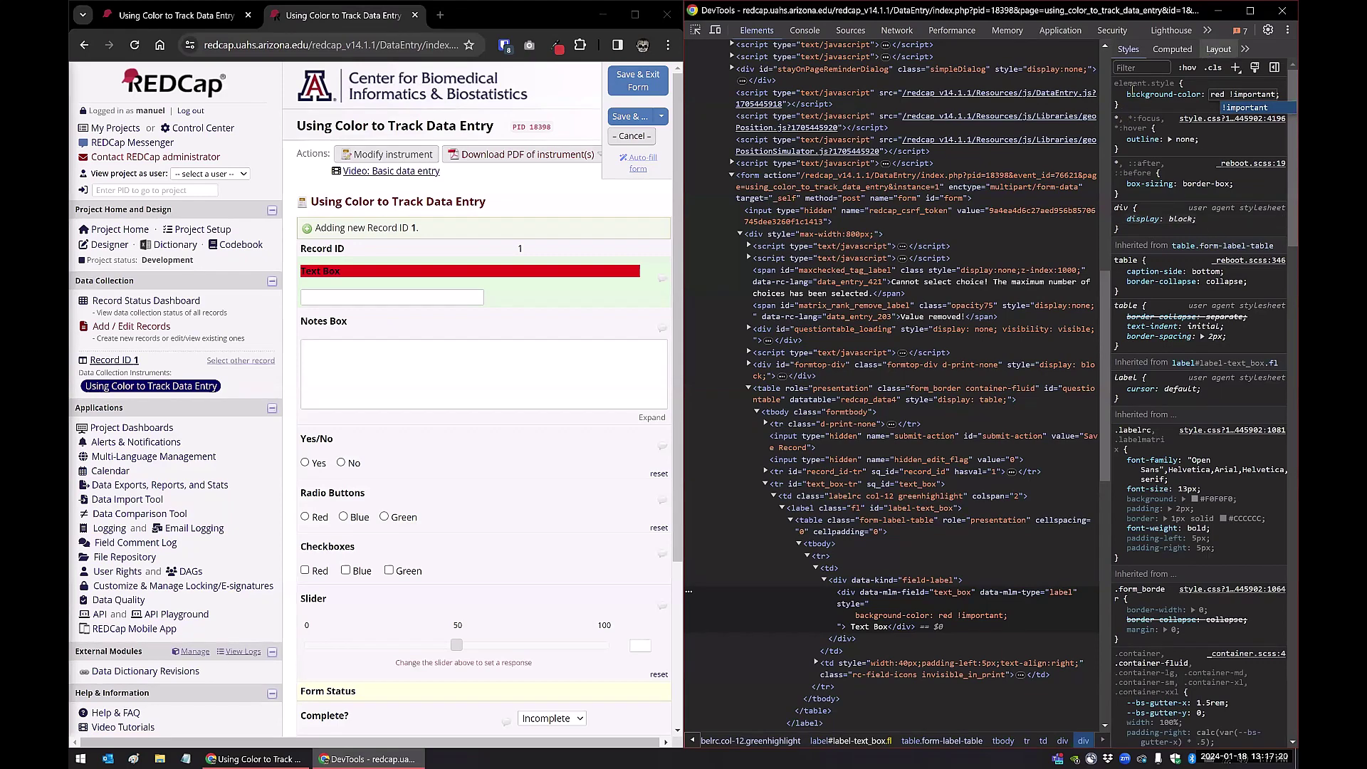
{"action": "key", "text": "Right"}
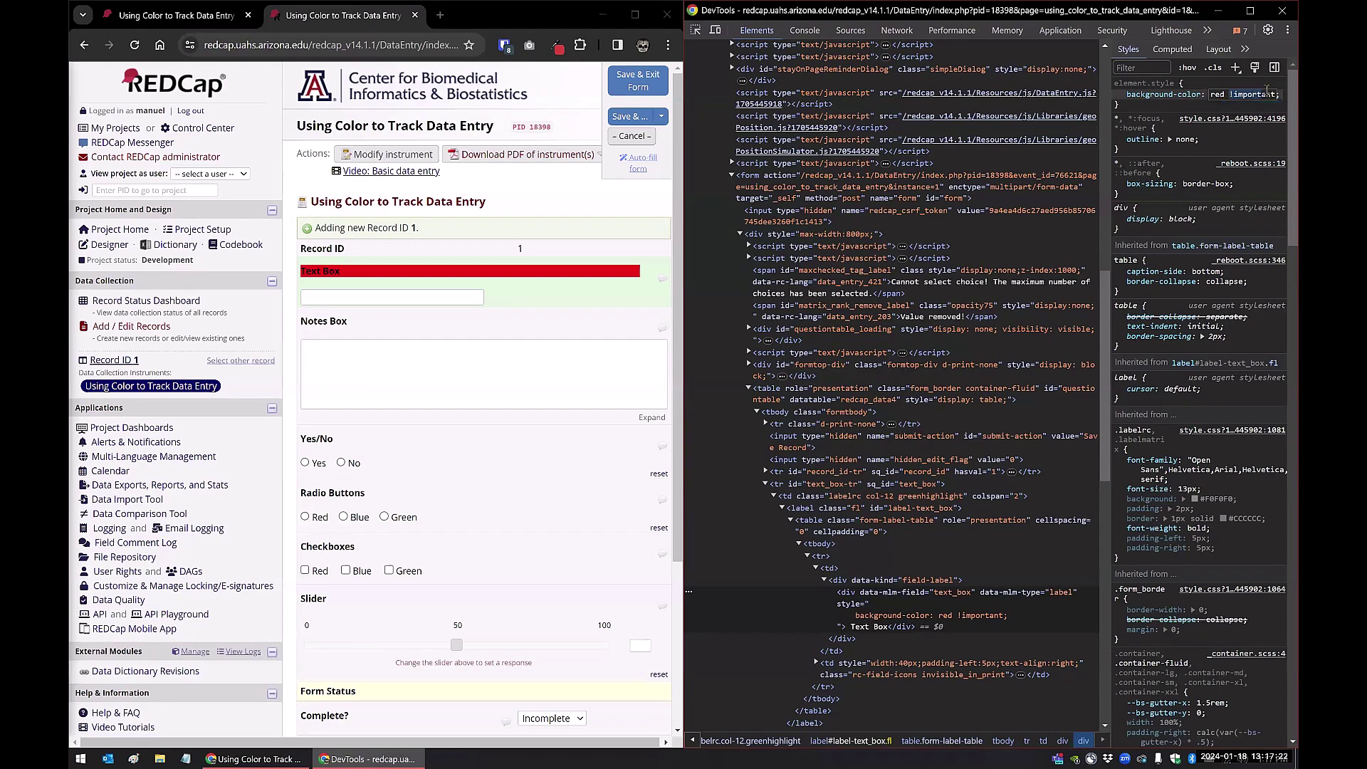
{"action": "key", "text": "ctrl+BackSpace"}
{"action": "key", "text": "ctrl+BackSpace"}
{"action": "key", "text": "BackSpace"}
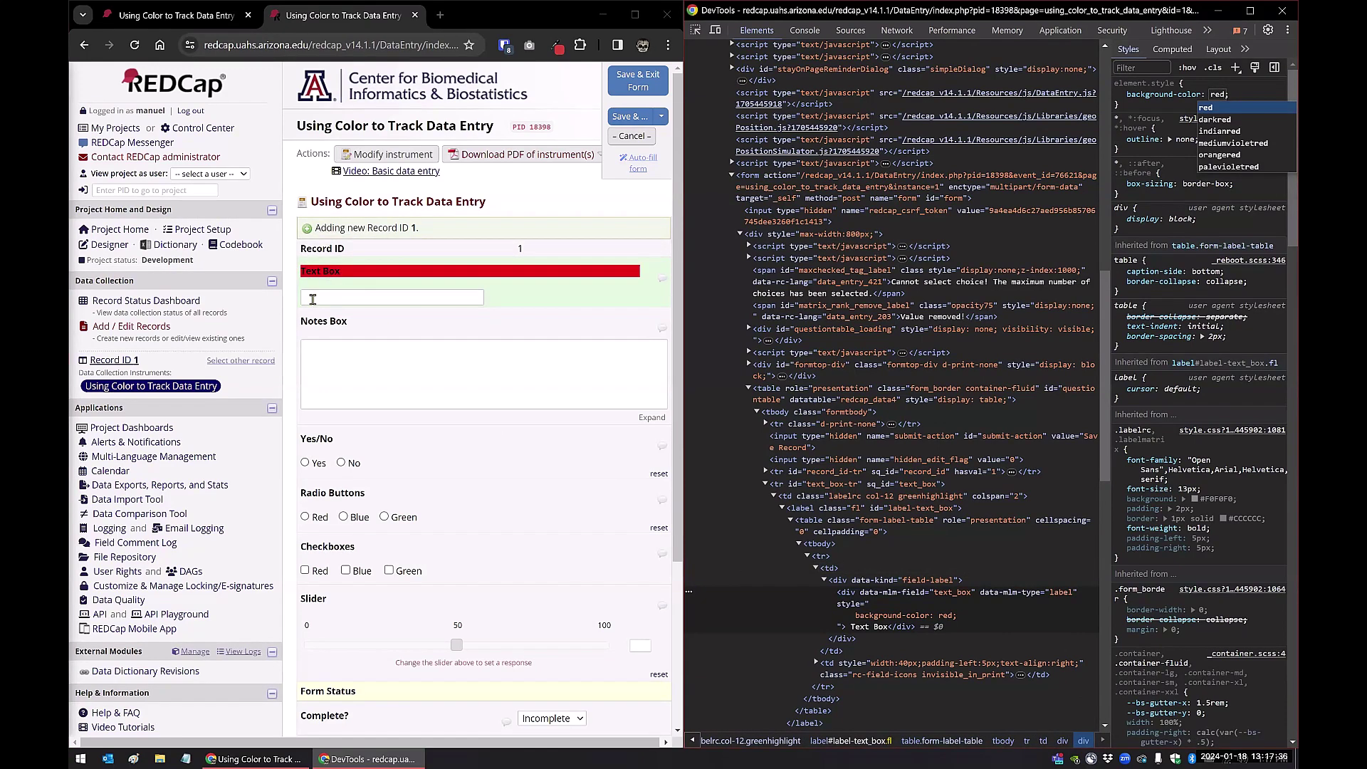
{"action": "left_click", "coordinate": [400, 295]}
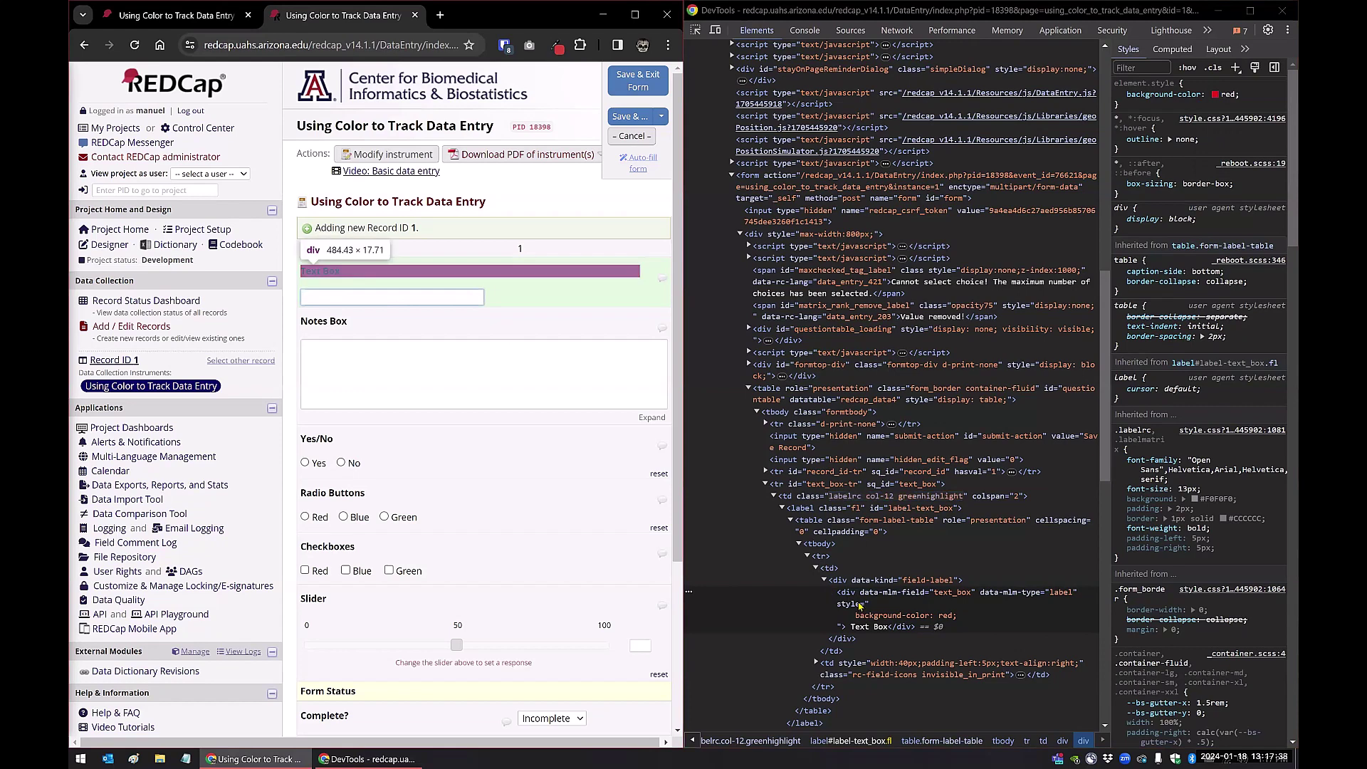
{"action": "left_click", "coordinate": [351, 297]}
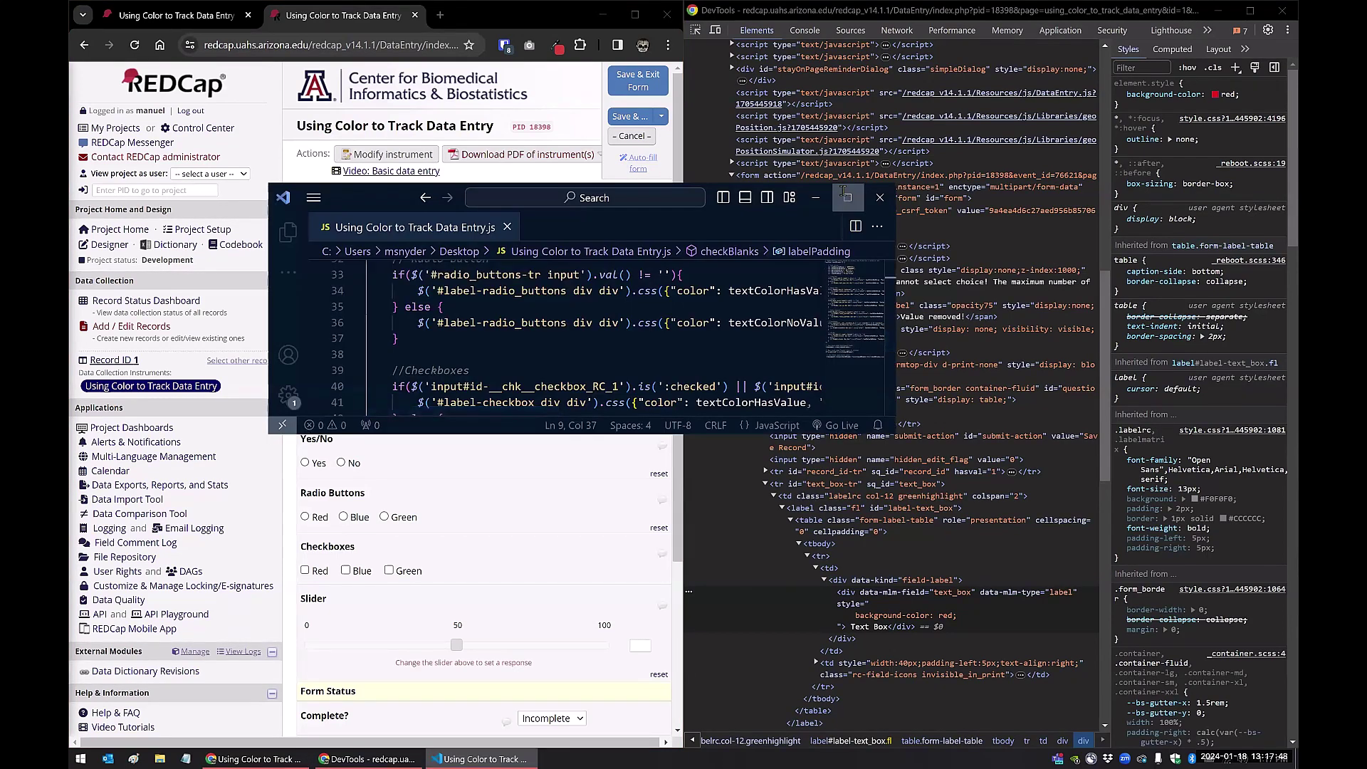
- In Visual Studio Code, review the CSS value variables in checkBlanks and where the text color variables are used in the Text Box block
{"action": "scroll", "coordinate": [279, 245], "scroll_direction": "up", "scroll_amount": 10}
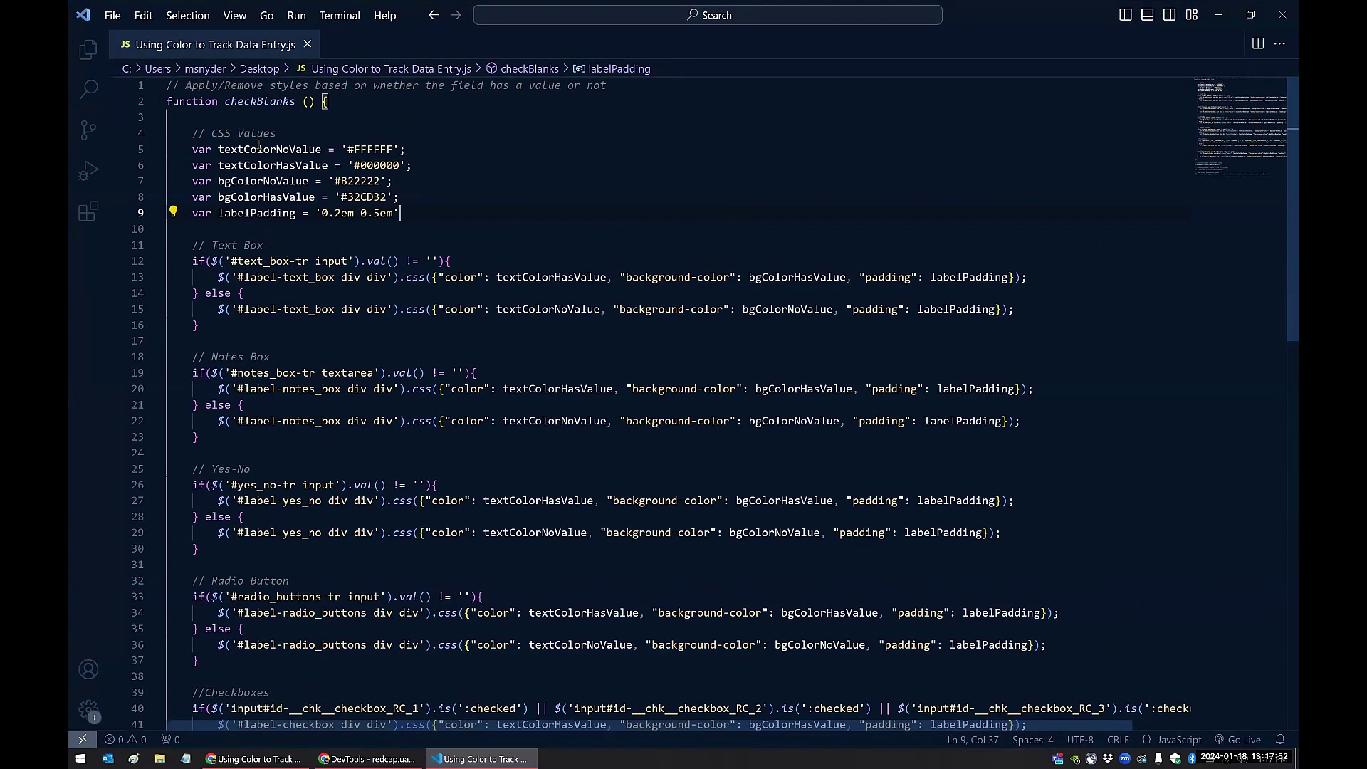
{"action": "left_click_drag", "start_coordinate": [402, 213], "coordinate": [184, 149]}
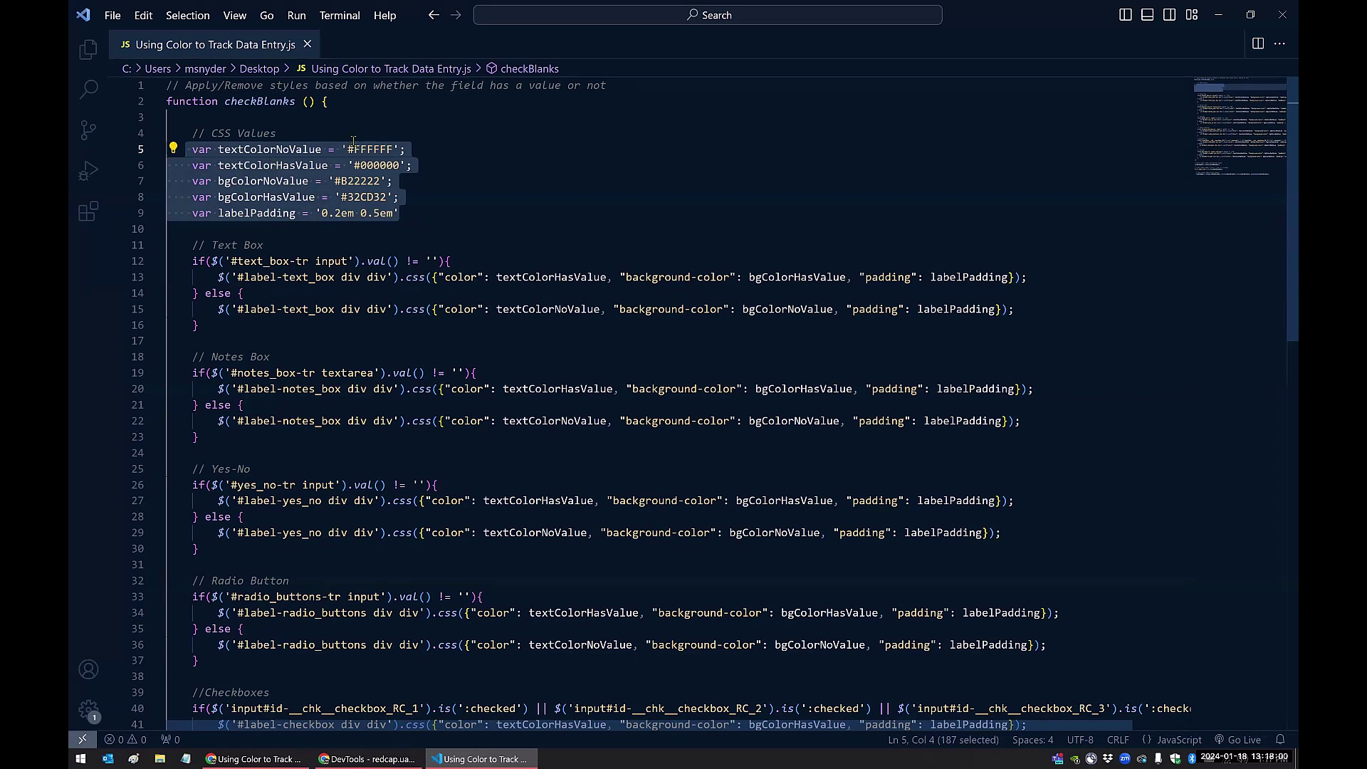
{"action": "double_click", "coordinate": [370, 149]}
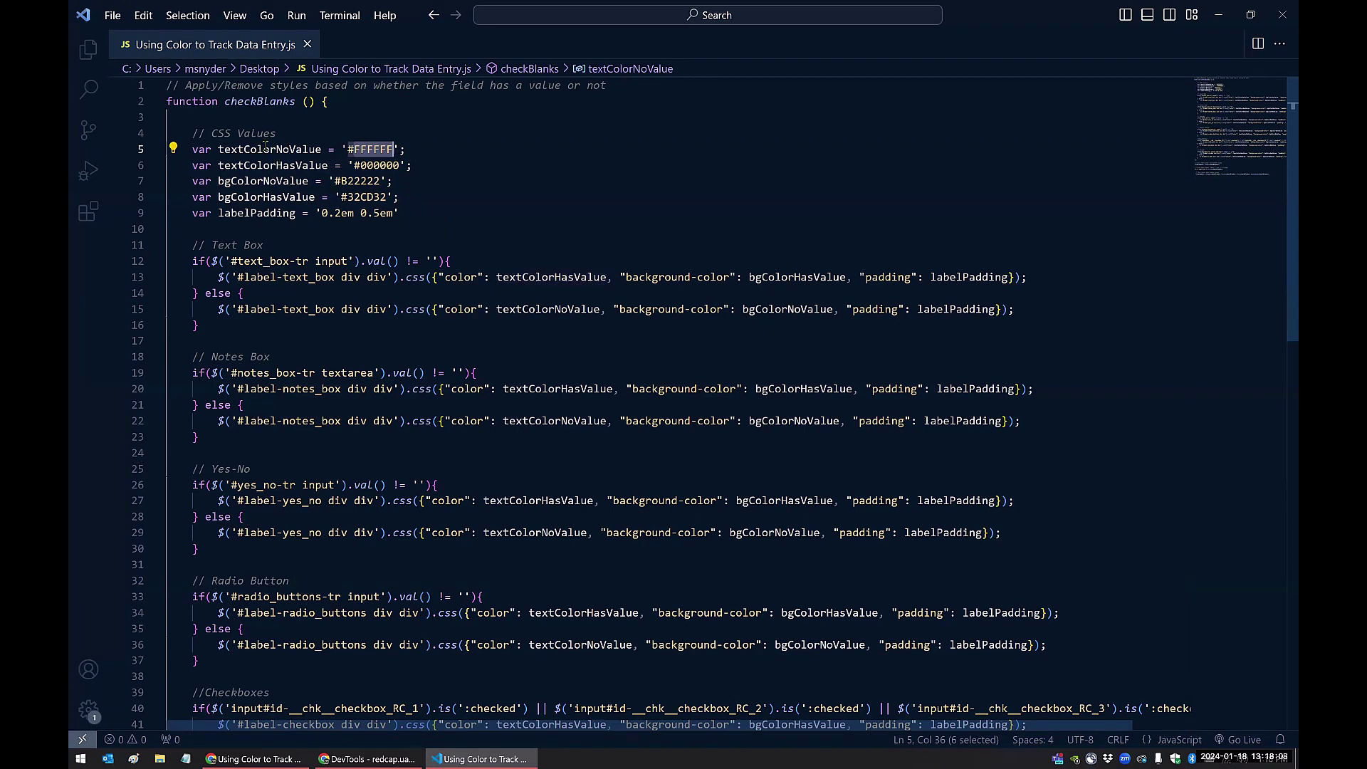
{"action": "left_click", "coordinate": [538, 311]}
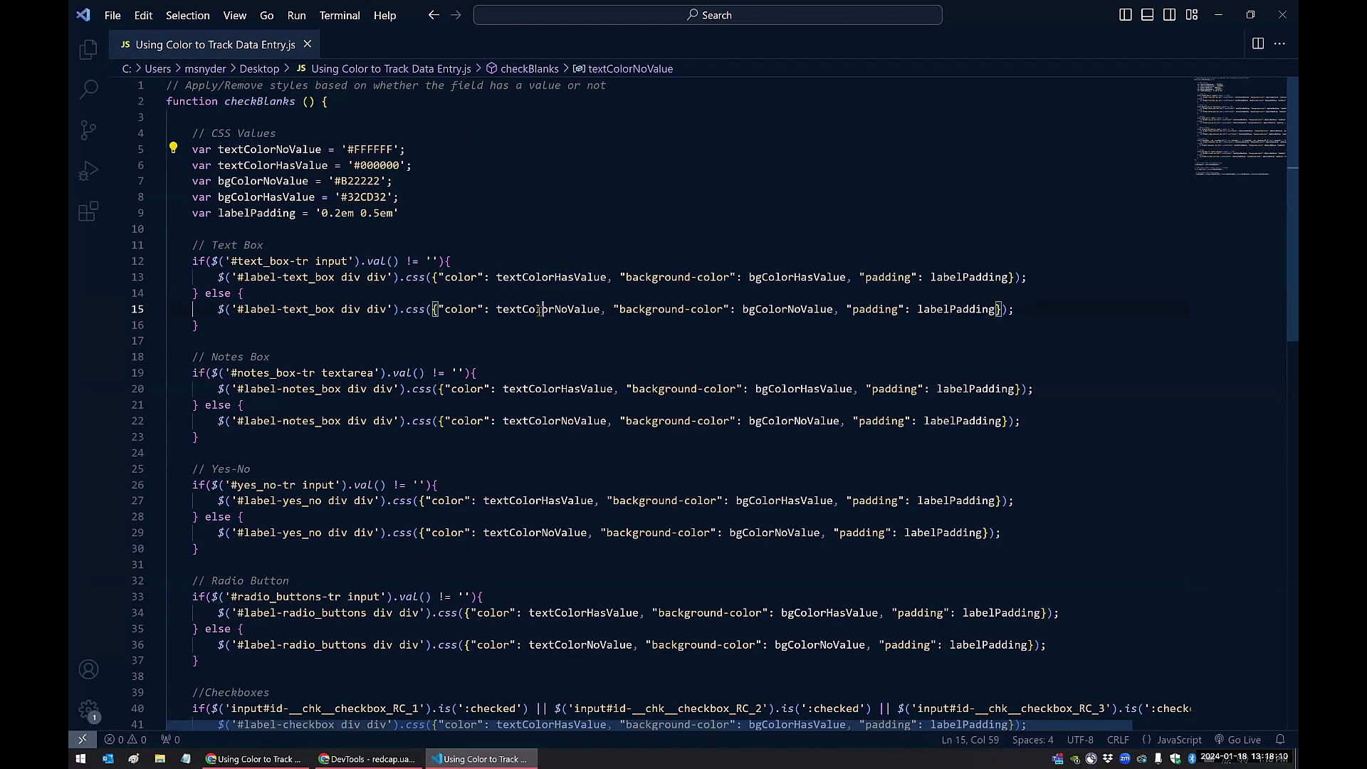
{"action": "left_click", "coordinate": [550, 277], "text": "ctrl"}
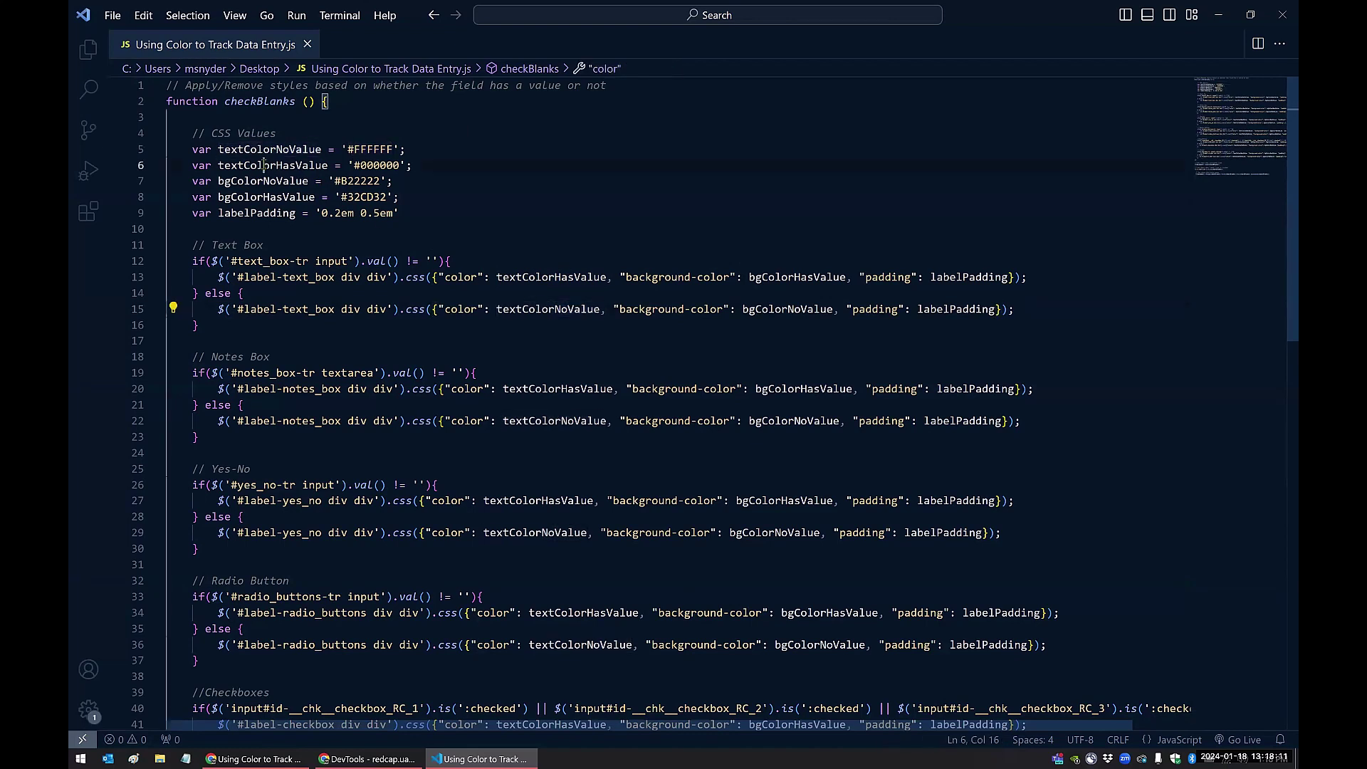
{"action": "left_click", "coordinate": [550, 278]}
{"action": "key", "text": "Up"}
{"action": "key", "text": "Up"}
{"action": "key", "text": "Up"}
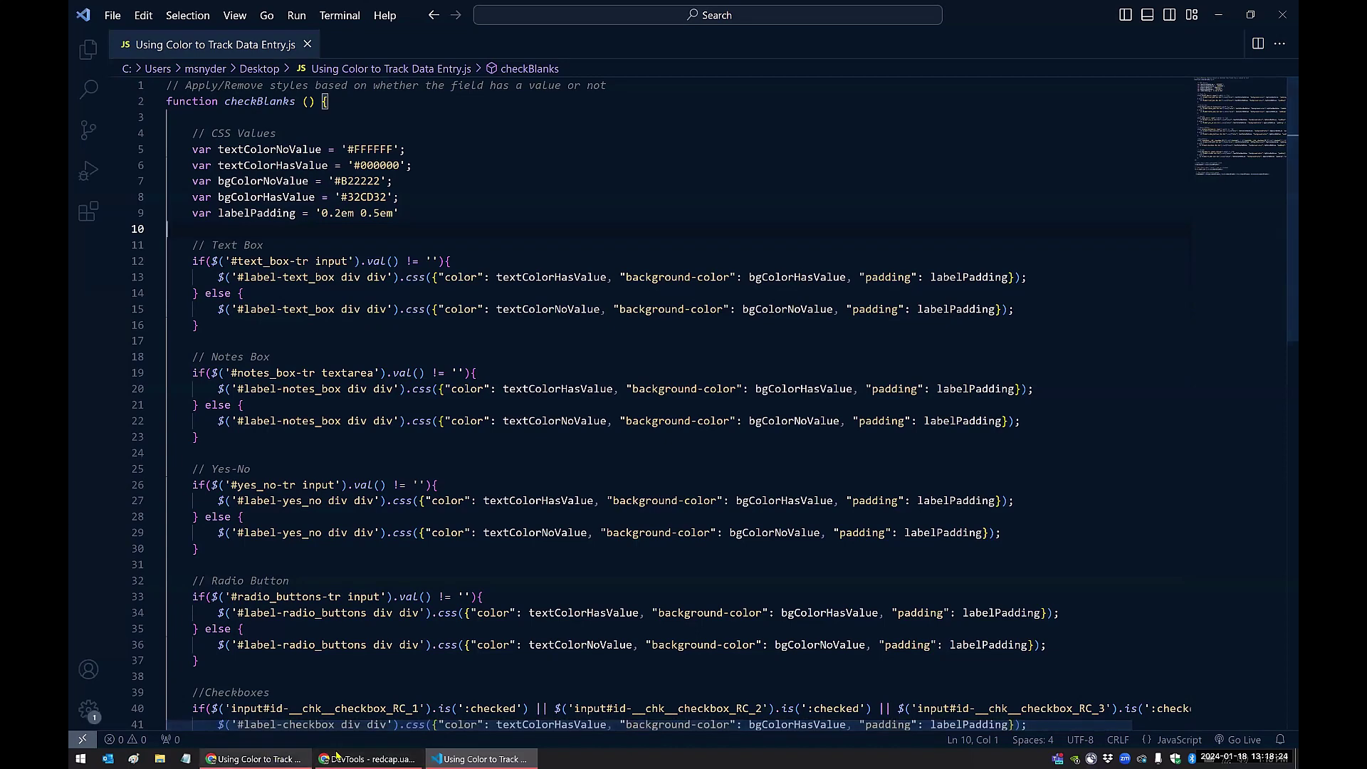
- Check the Text Box label's spacing on the browser form and compare it with the labelPadding variable in the script
{"action": "left_click", "coordinate": [253, 758]}
{"action": "left_click", "coordinate": [300, 275]}
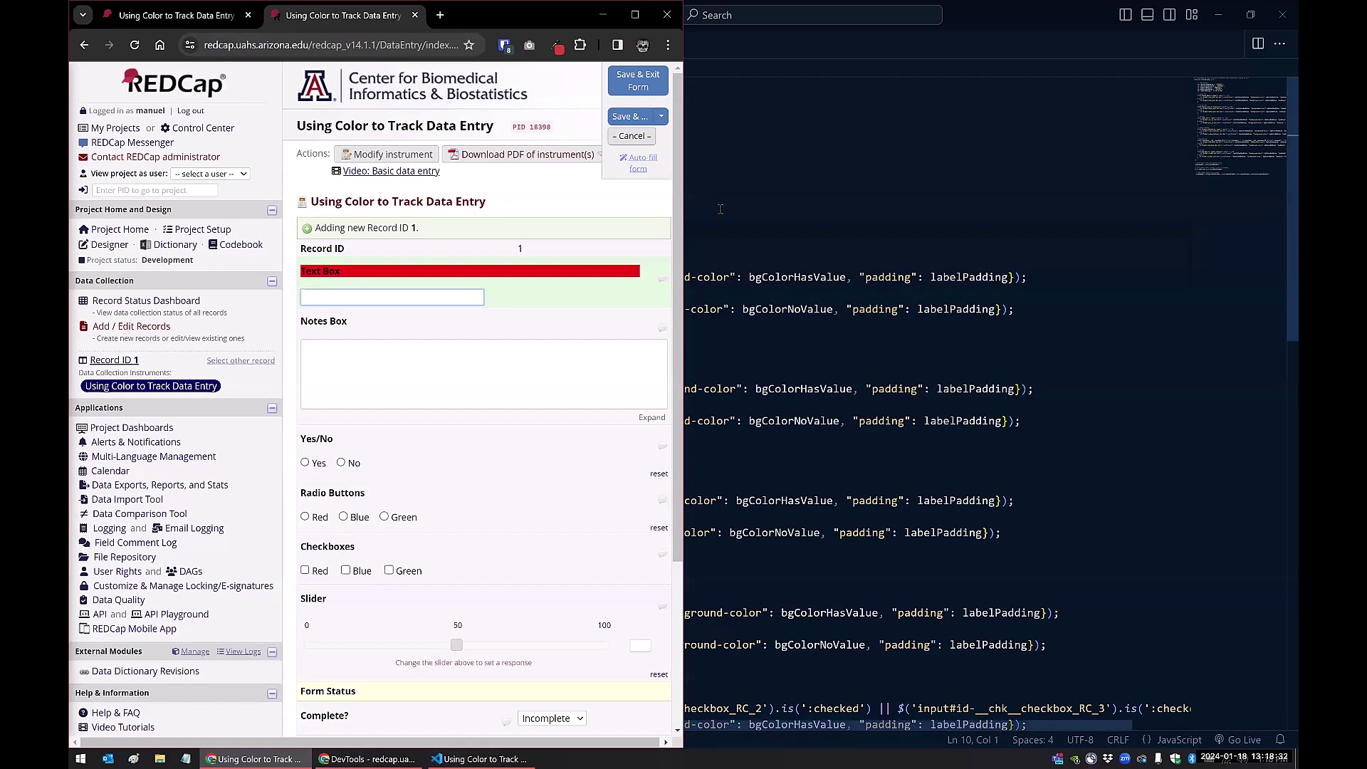
{"action": "key", "text": "alt+Tab"}
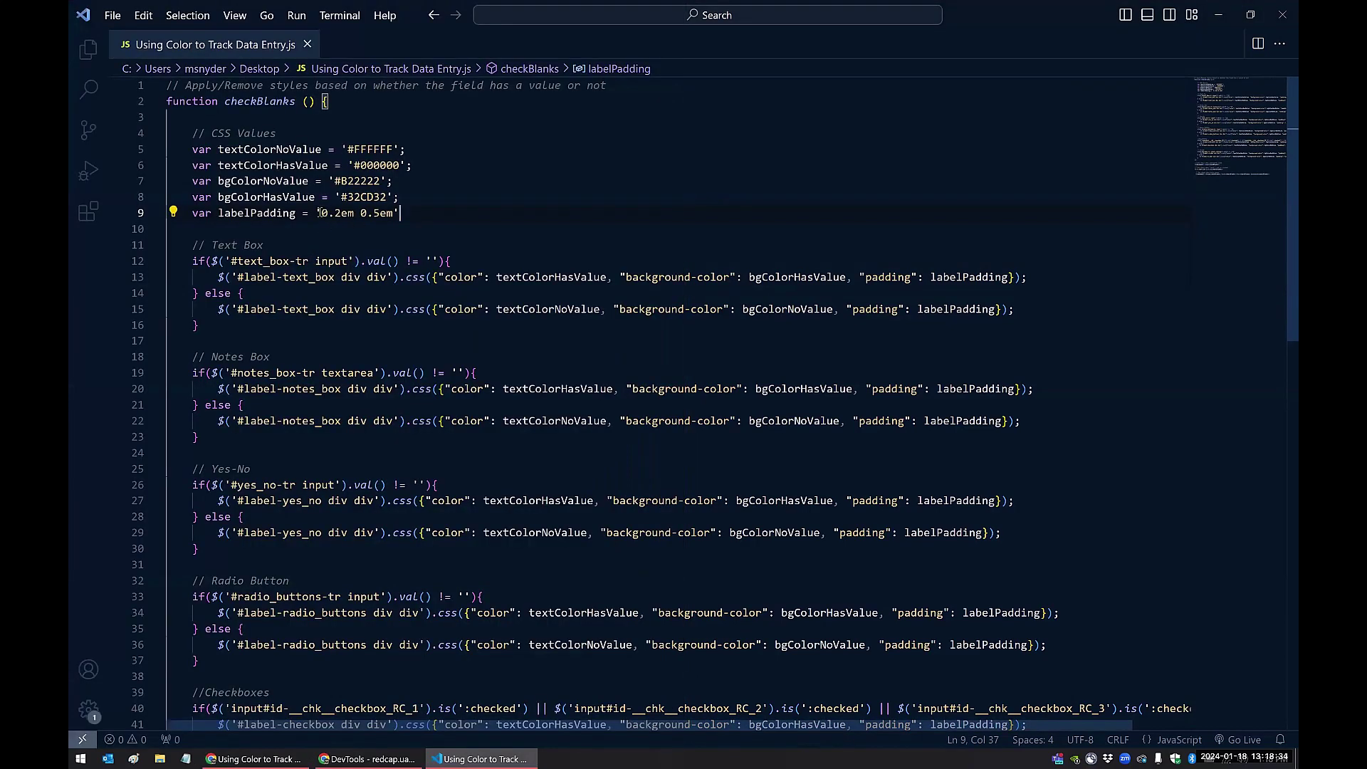
{"action": "double_click", "coordinate": [324, 213]}
{"action": "left_click", "coordinate": [403, 213]}
- Highlight the script's Text Box if/else block and bring up the DevTools window beside it to compare the selectors
{"action": "left_click_drag", "start_coordinate": [198, 325], "coordinate": [130, 266]}
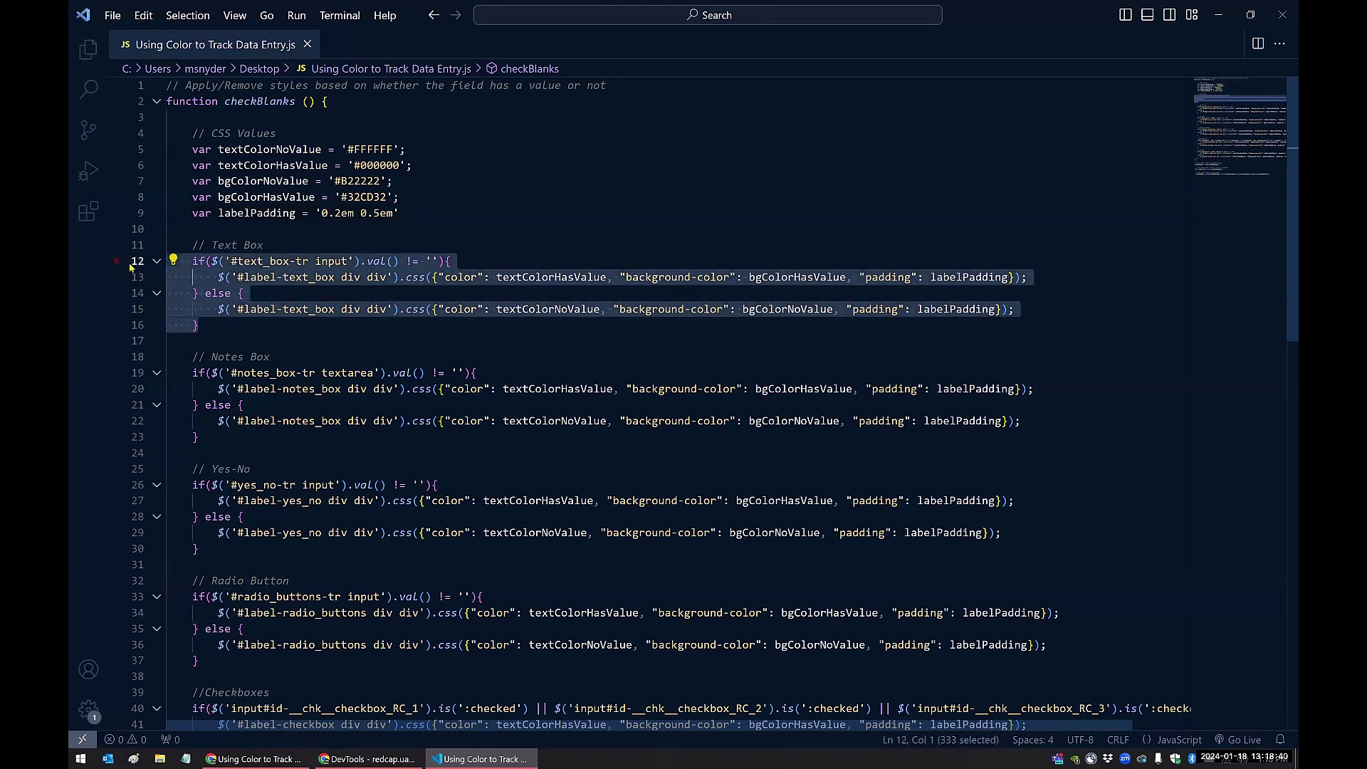
{"action": "left_click", "coordinate": [331, 755]}
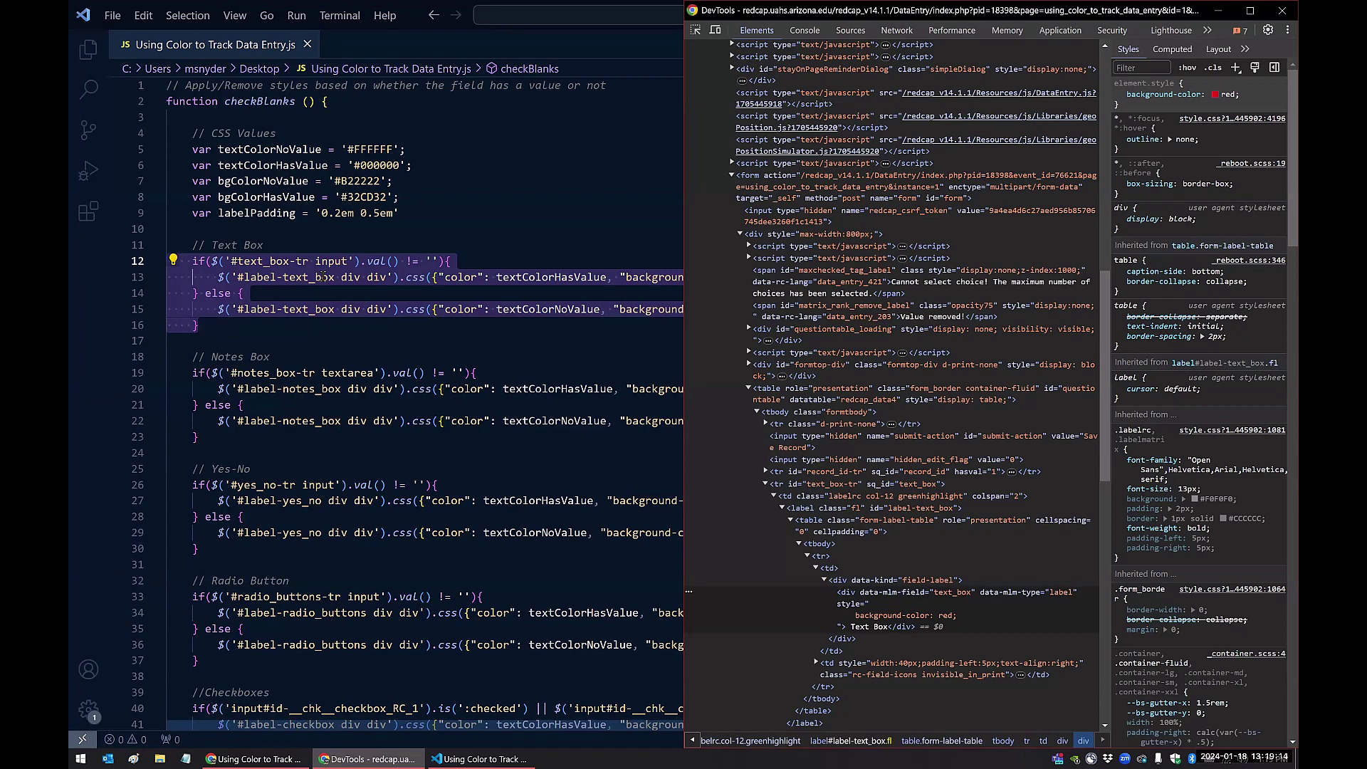
- In Visual Studio Code, highlight the Text Box block's label selector and its .css call to examine which element gets styled
{"action": "key", "text": "alt+Tab"}
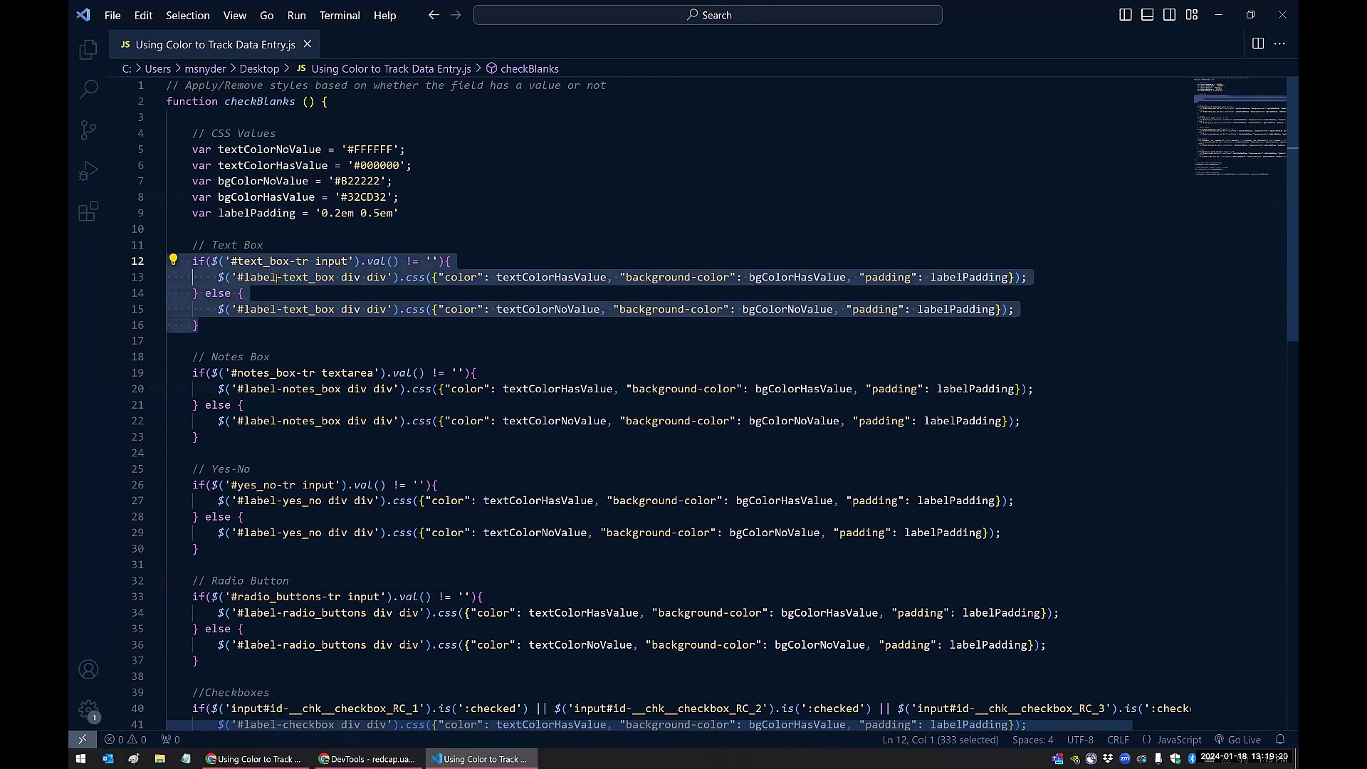
{"action": "double_click", "coordinate": [317, 279]}
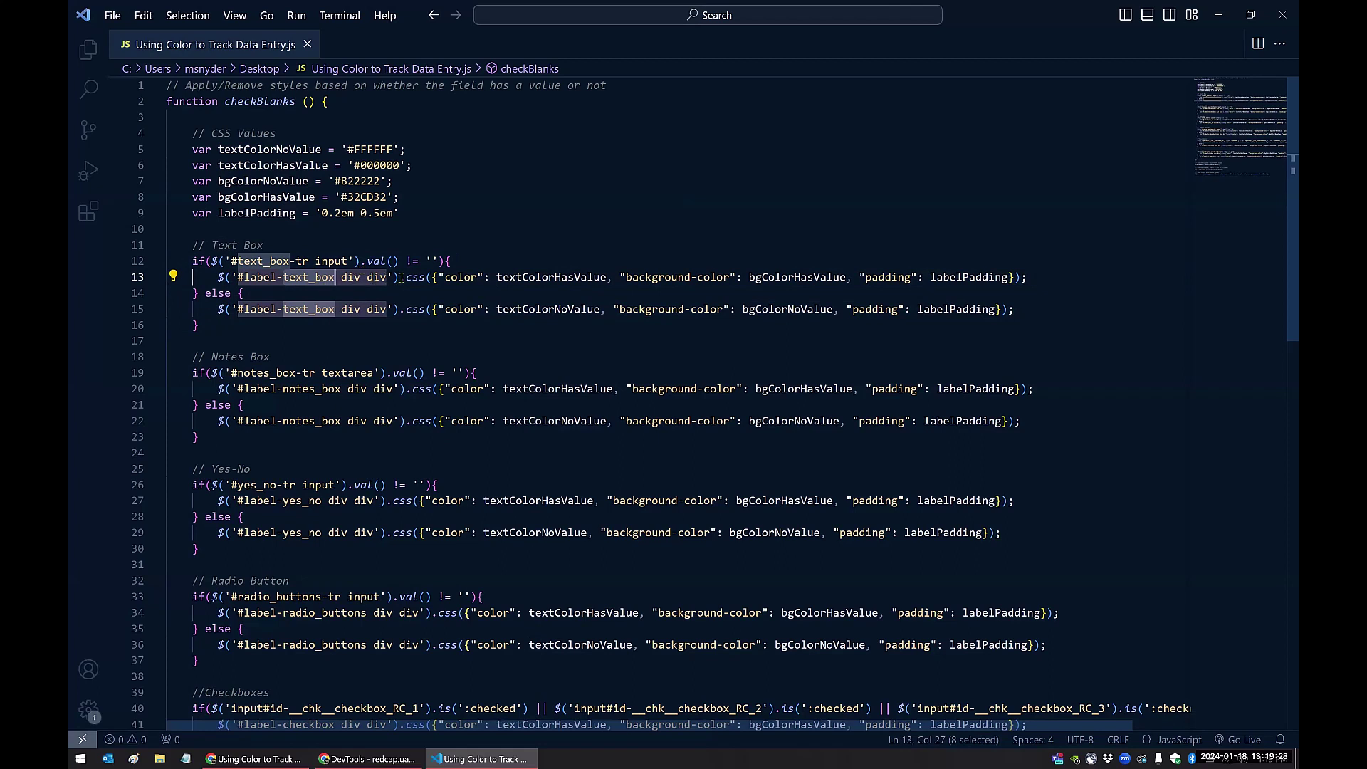
{"action": "left_click_drag", "start_coordinate": [398, 278], "coordinate": [1023, 278]}
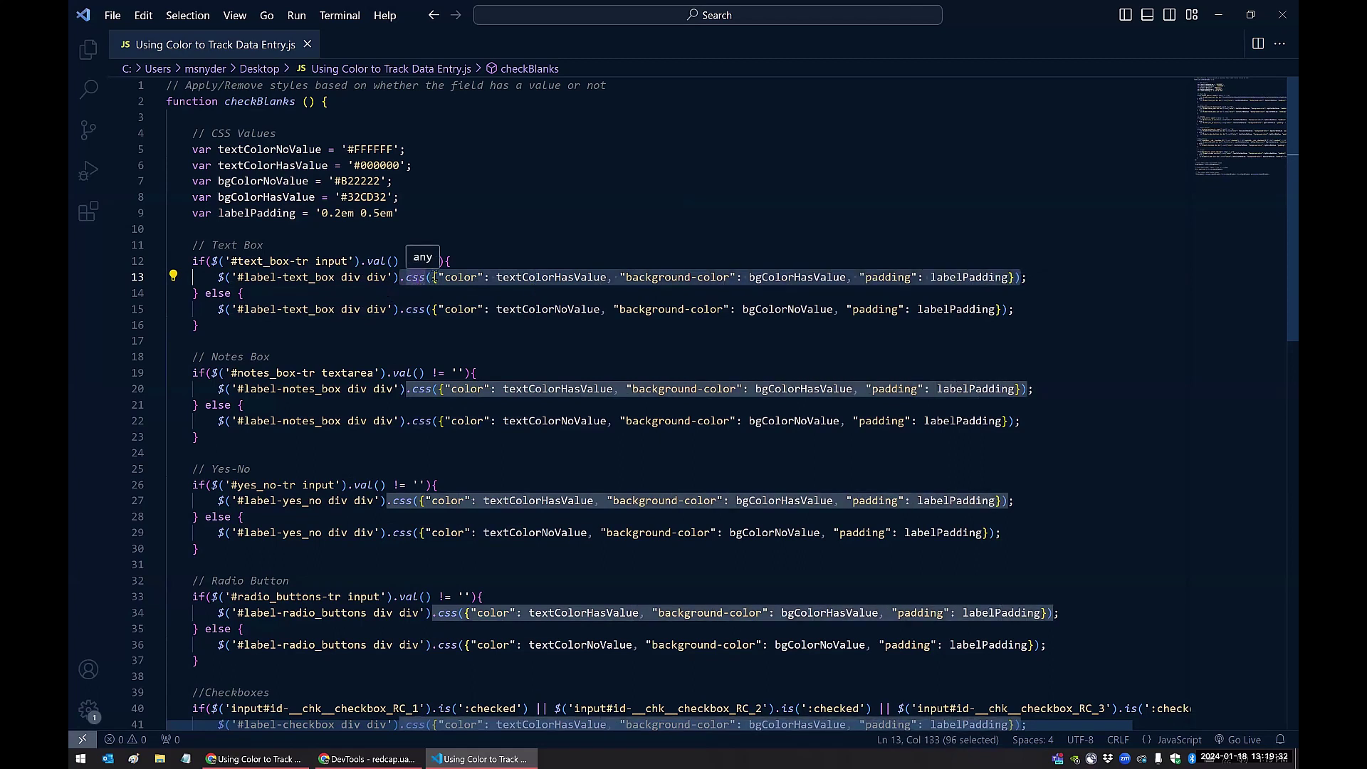
{"action": "left_click", "coordinate": [298, 298]}
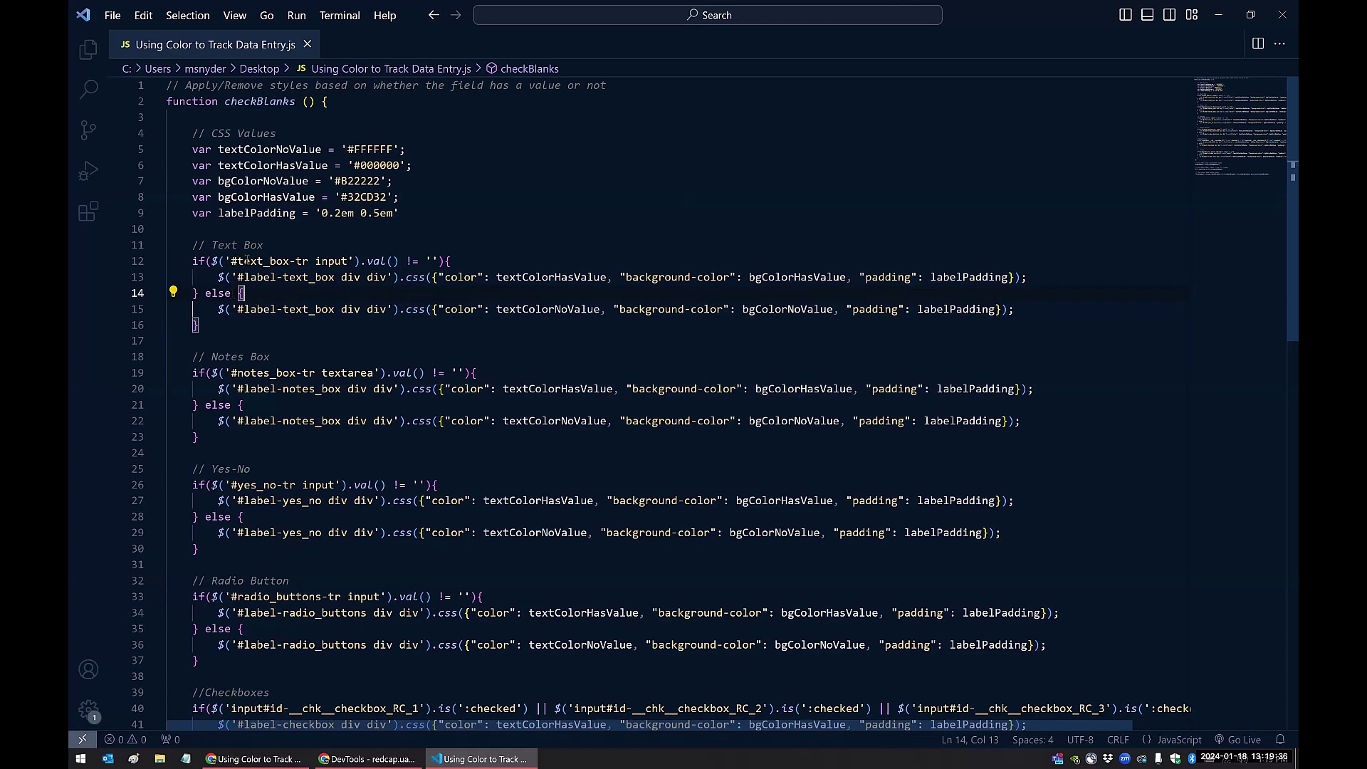
- Examine the Text Box condition's input selector and != operator, and the textColorHasValue and textColorNoValue variables in its two branches
{"action": "double_click", "coordinate": [344, 261]}
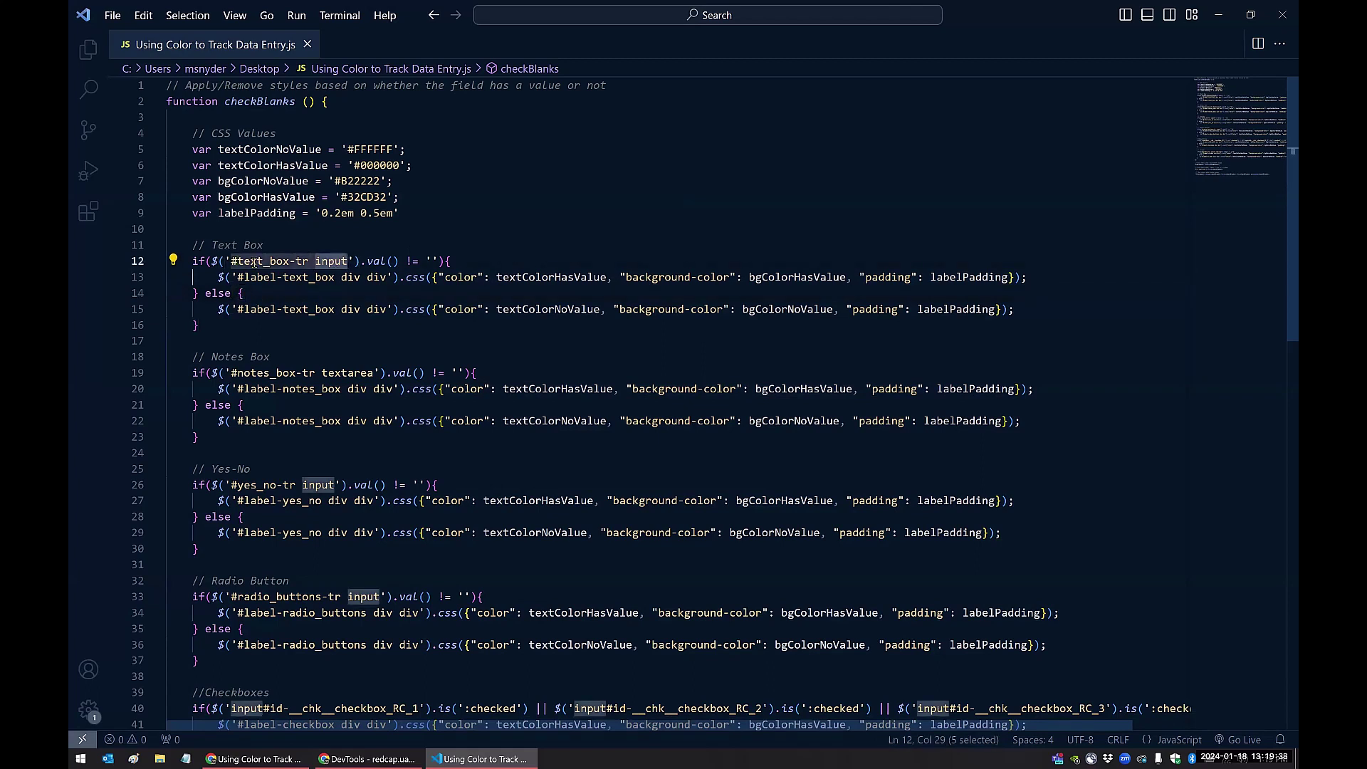
{"action": "double_click", "coordinate": [414, 261]}
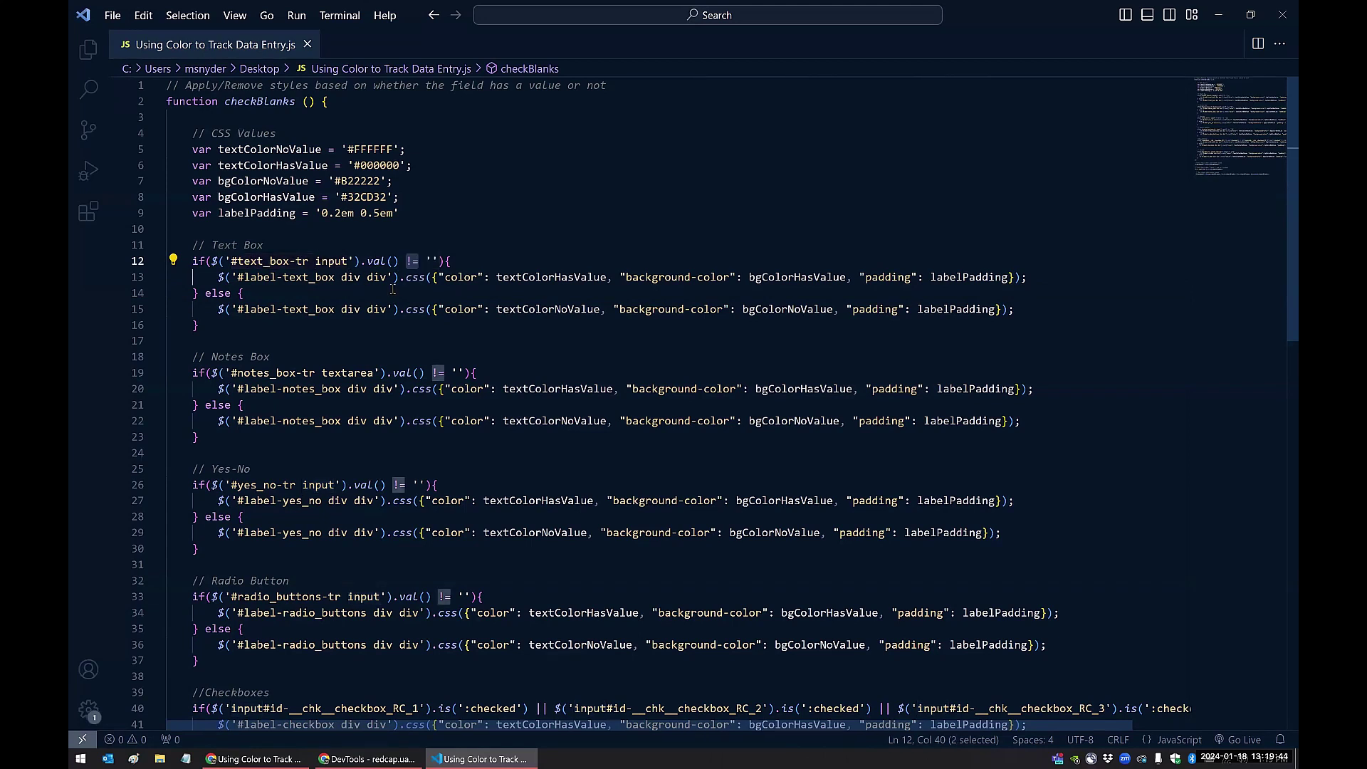
{"action": "key", "text": "Down"}
{"action": "key", "text": "Down"}
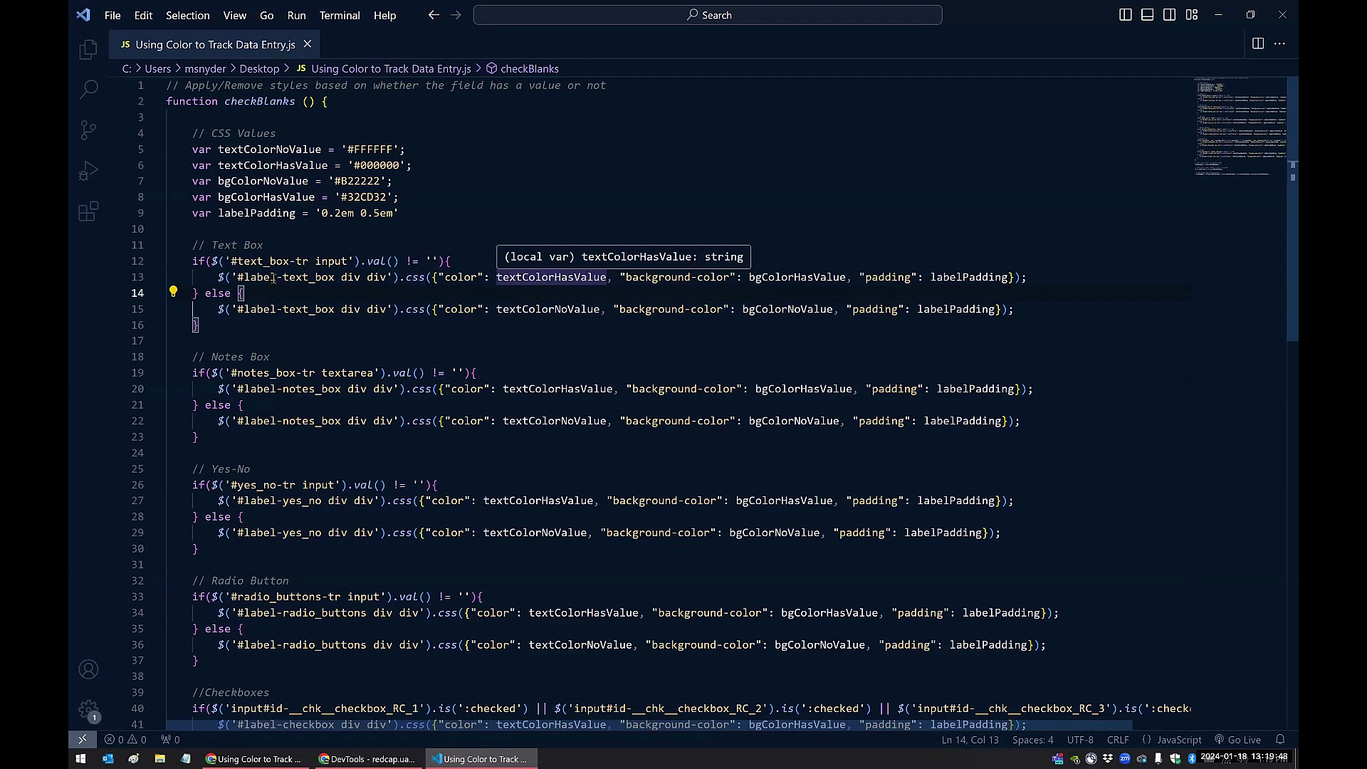
{"action": "double_click", "coordinate": [541, 277]}
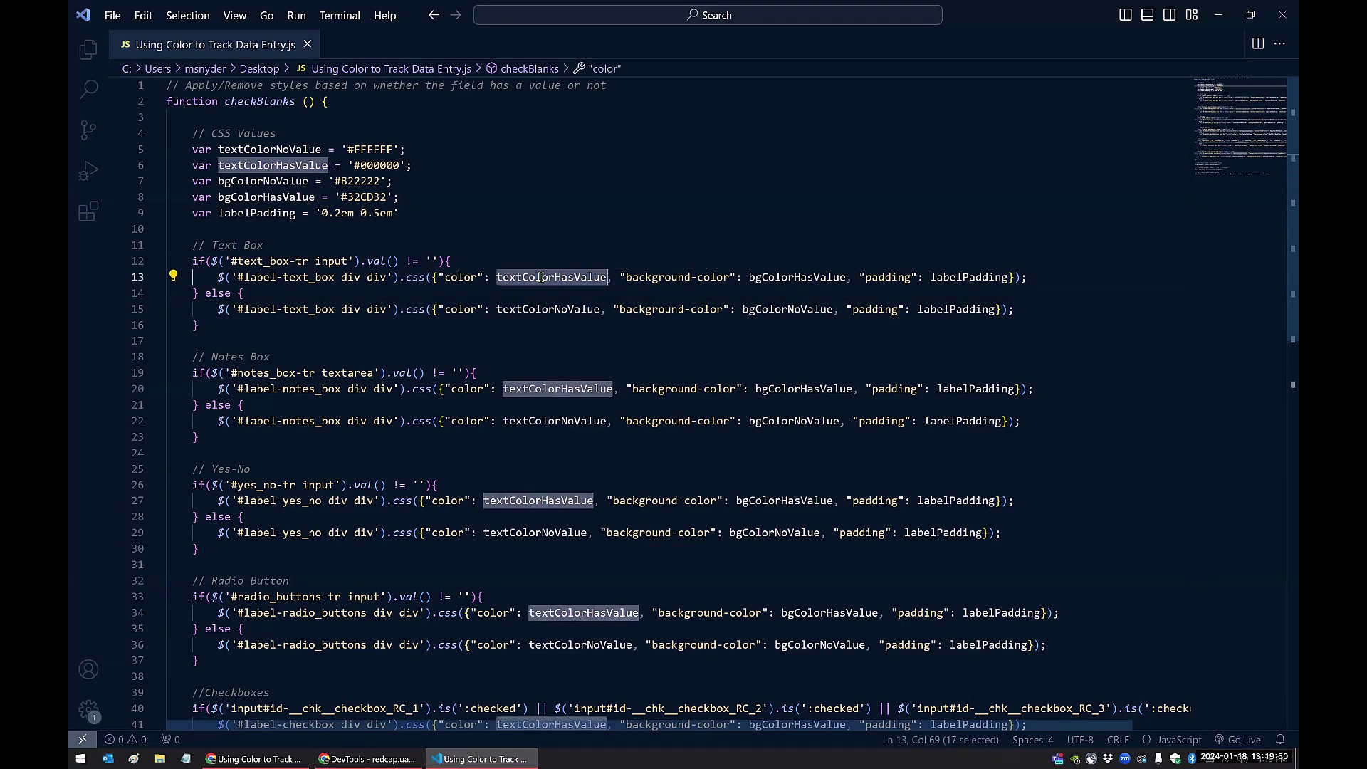
{"action": "double_click", "coordinate": [530, 309]}
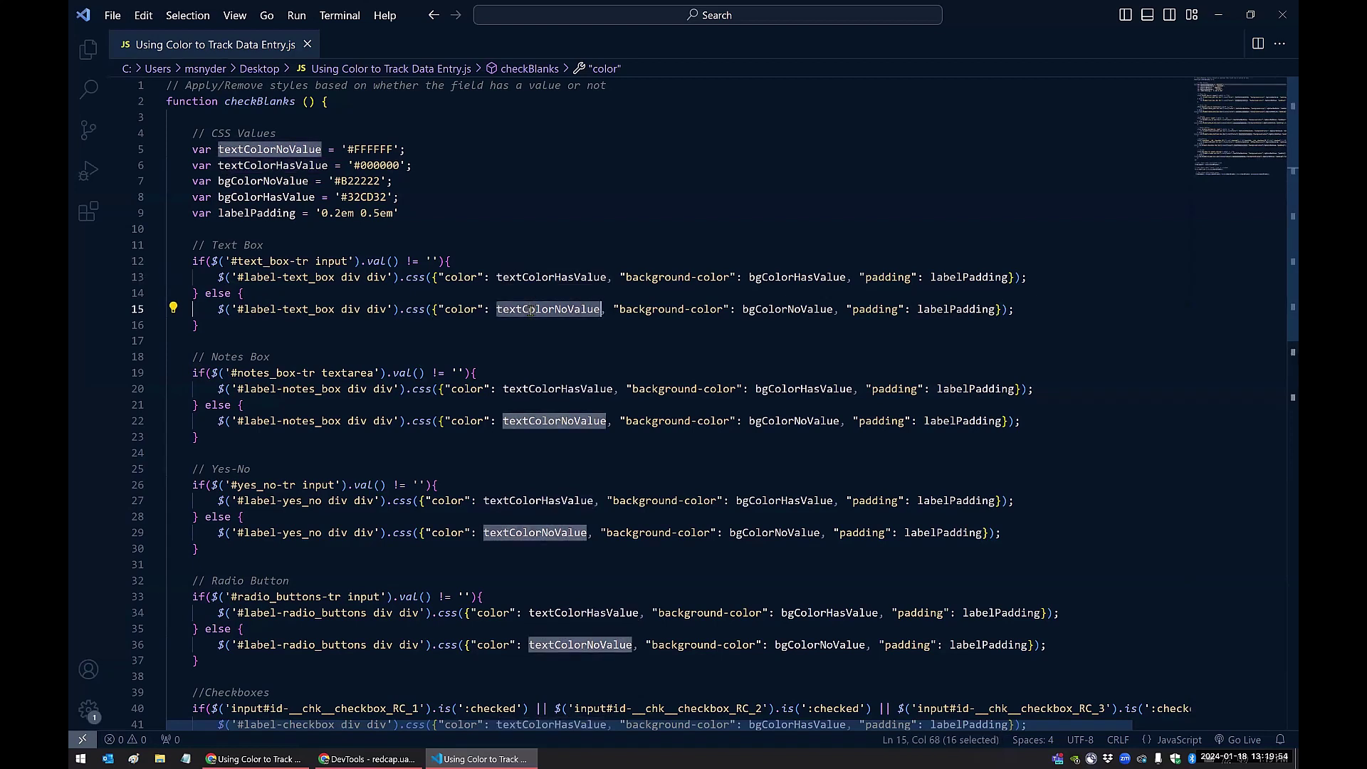
- Highlight the Text Box and Notes Box if/else blocks to compare them, and select notes_box in the textarea selector
{"action": "key", "text": "Down"}
{"action": "key", "text": "Down"}
{"action": "key", "text": "Down"}
{"action": "key", "text": "Down"}
{"action": "key", "text": "Down"}
{"action": "key", "text": "Down"}
{"action": "key", "text": "Down"}
{"action": "key", "text": "Down"}
{"action": "key", "text": "Down"}
{"action": "key", "text": "Down"}
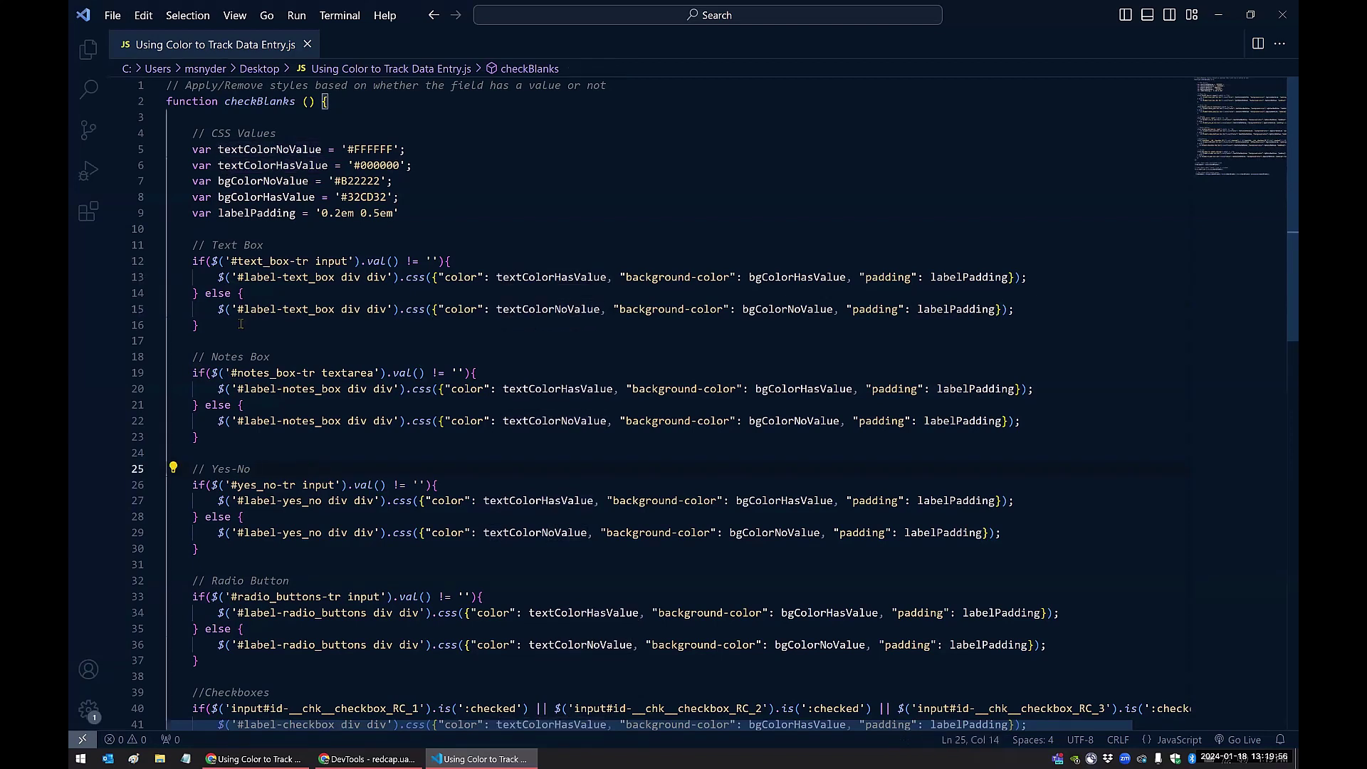
{"action": "left_click_drag", "start_coordinate": [214, 322], "coordinate": [168, 261]}
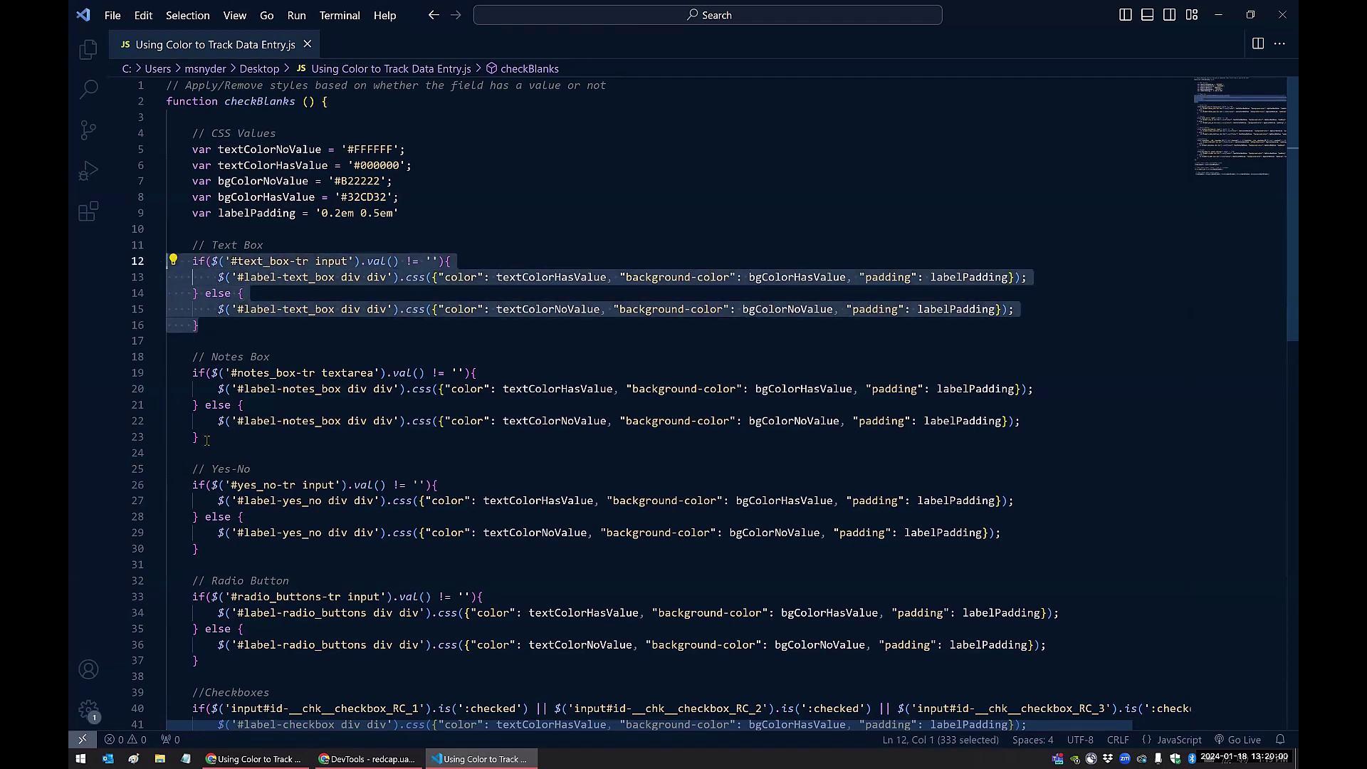
{"action": "left_click_drag", "start_coordinate": [204, 437], "coordinate": [142, 372]}
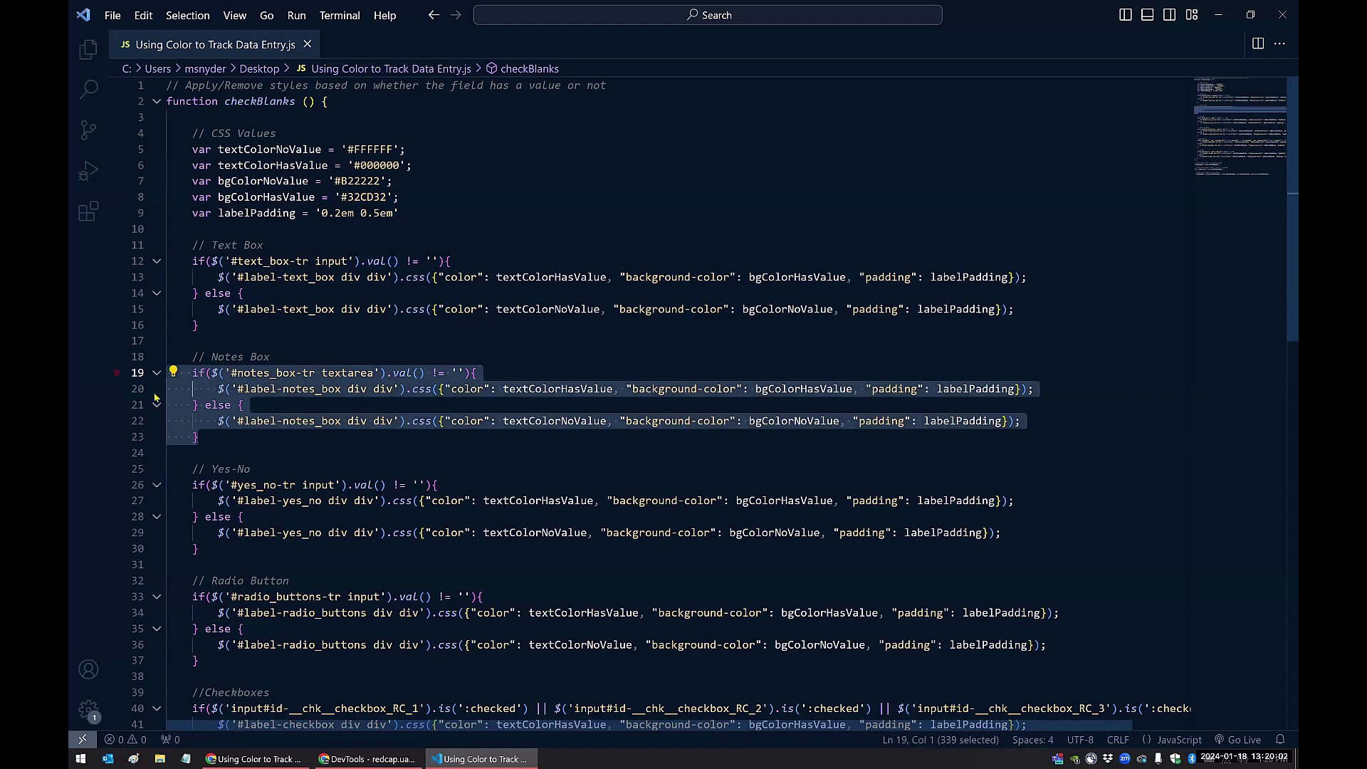
{"action": "left_click", "coordinate": [241, 373]}
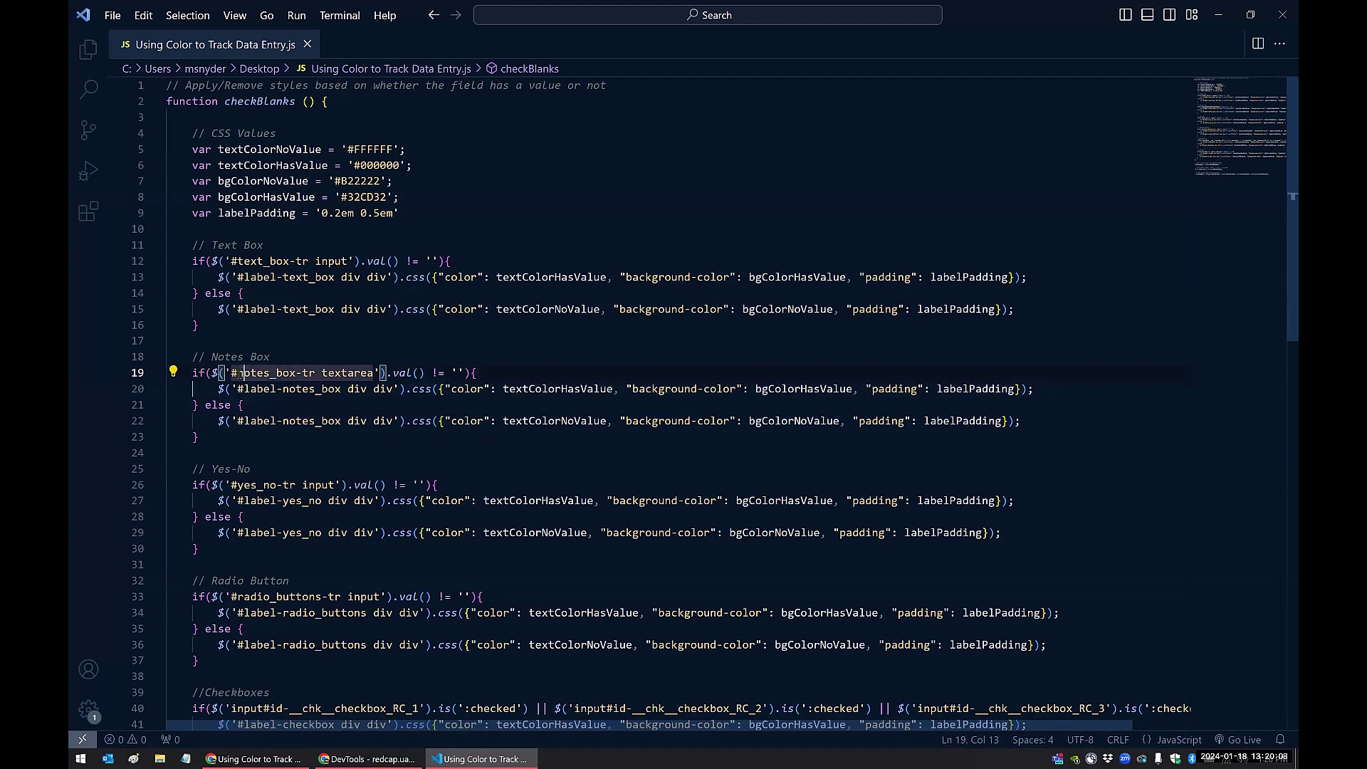
{"action": "left_click_drag", "start_coordinate": [238, 373], "coordinate": [296, 373]}
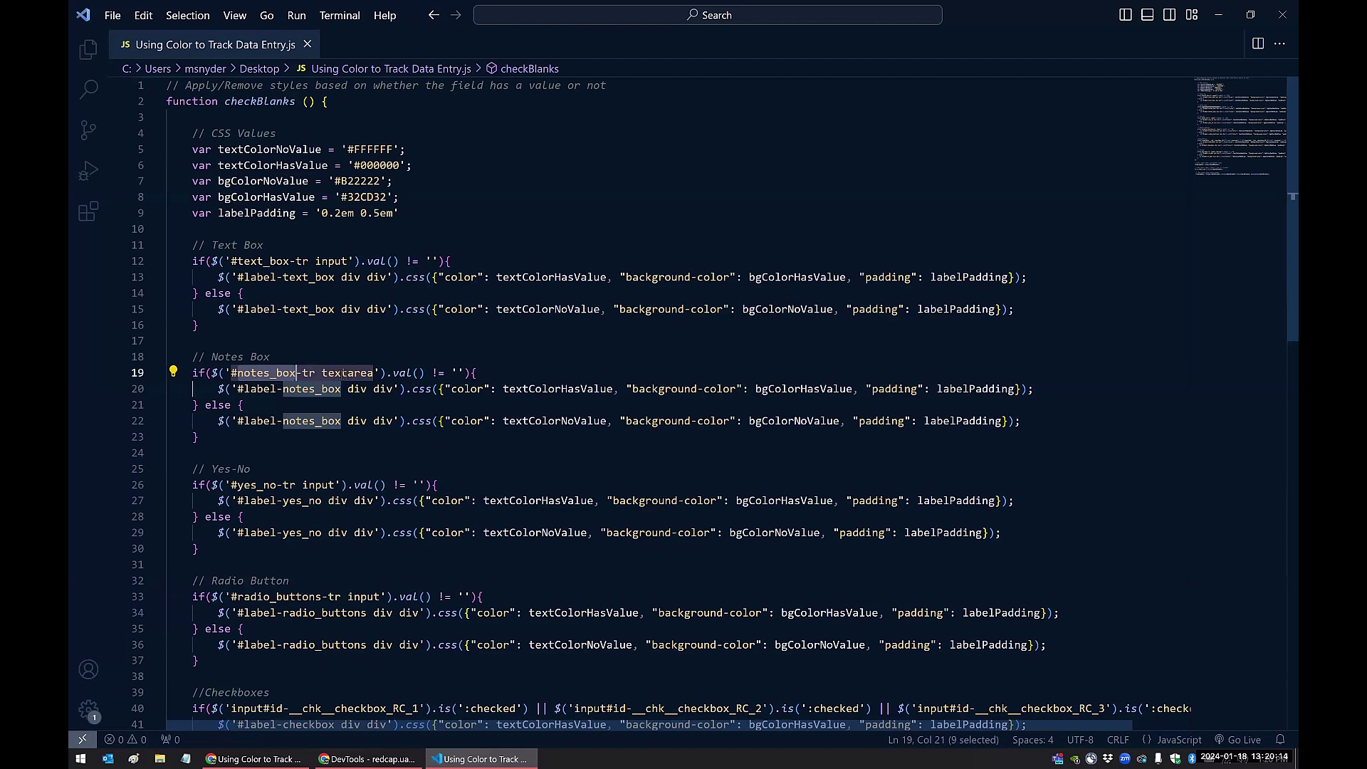
- Switch to the REDCap form in the browser with DevTools beside it, and inspect the Text Box field's input element
{"action": "left_click", "coordinate": [363, 759]}
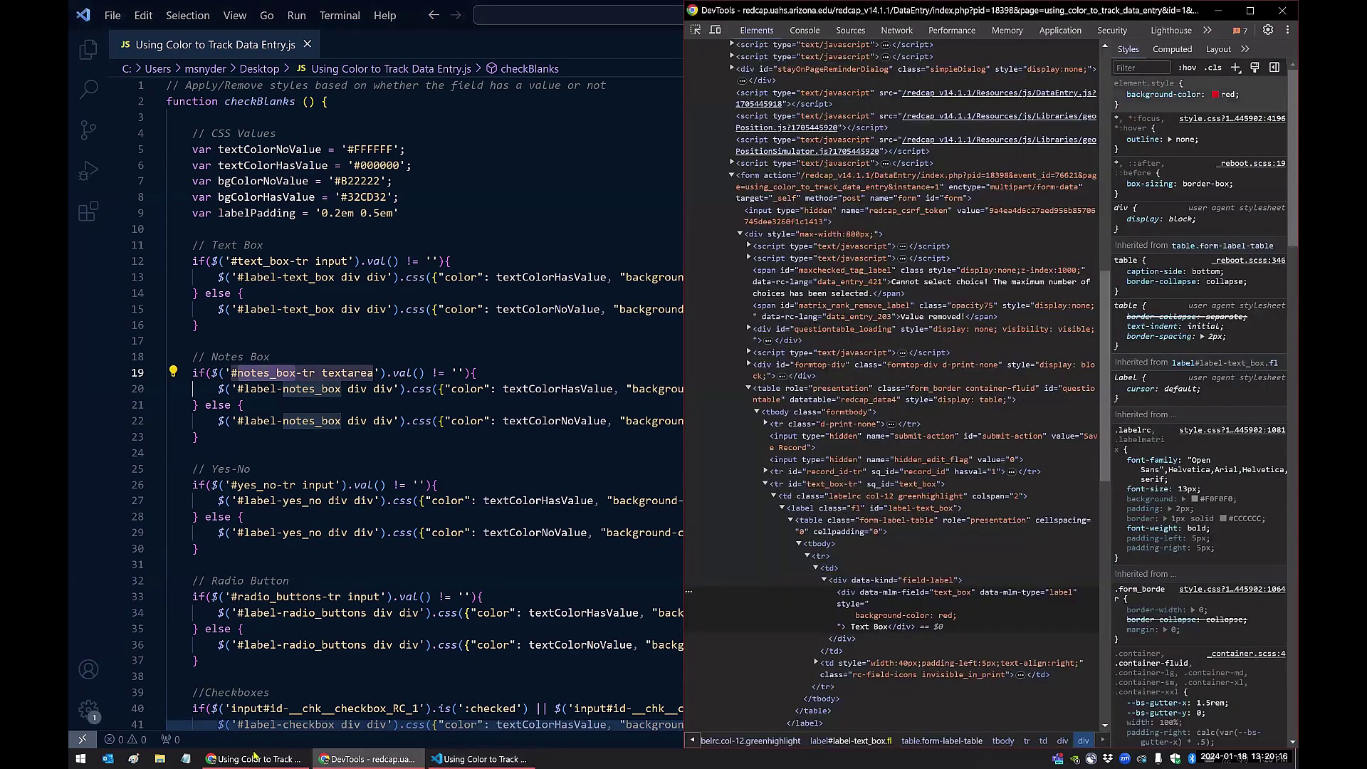
{"action": "left_click", "coordinate": [257, 757]}
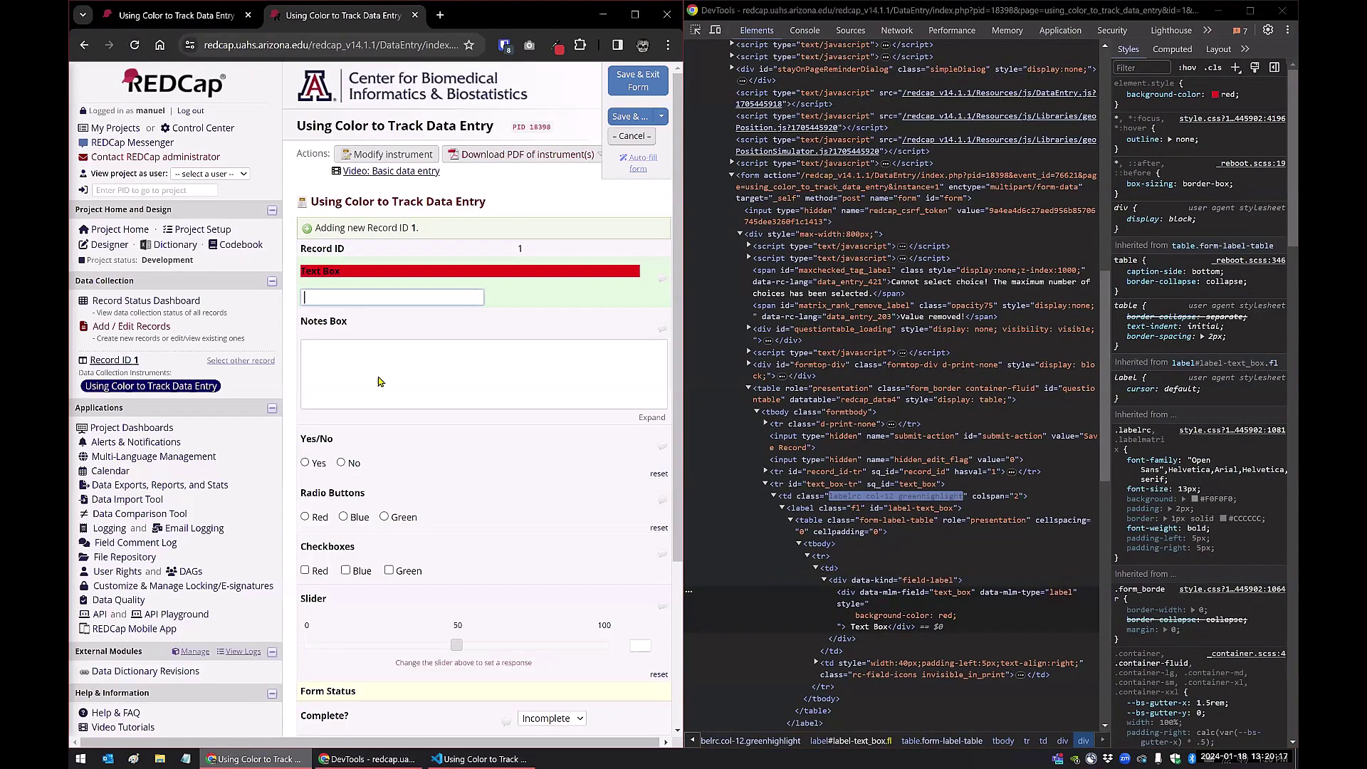
{"action": "right_click", "coordinate": [346, 295]}
{"action": "left_click", "coordinate": [397, 682]}
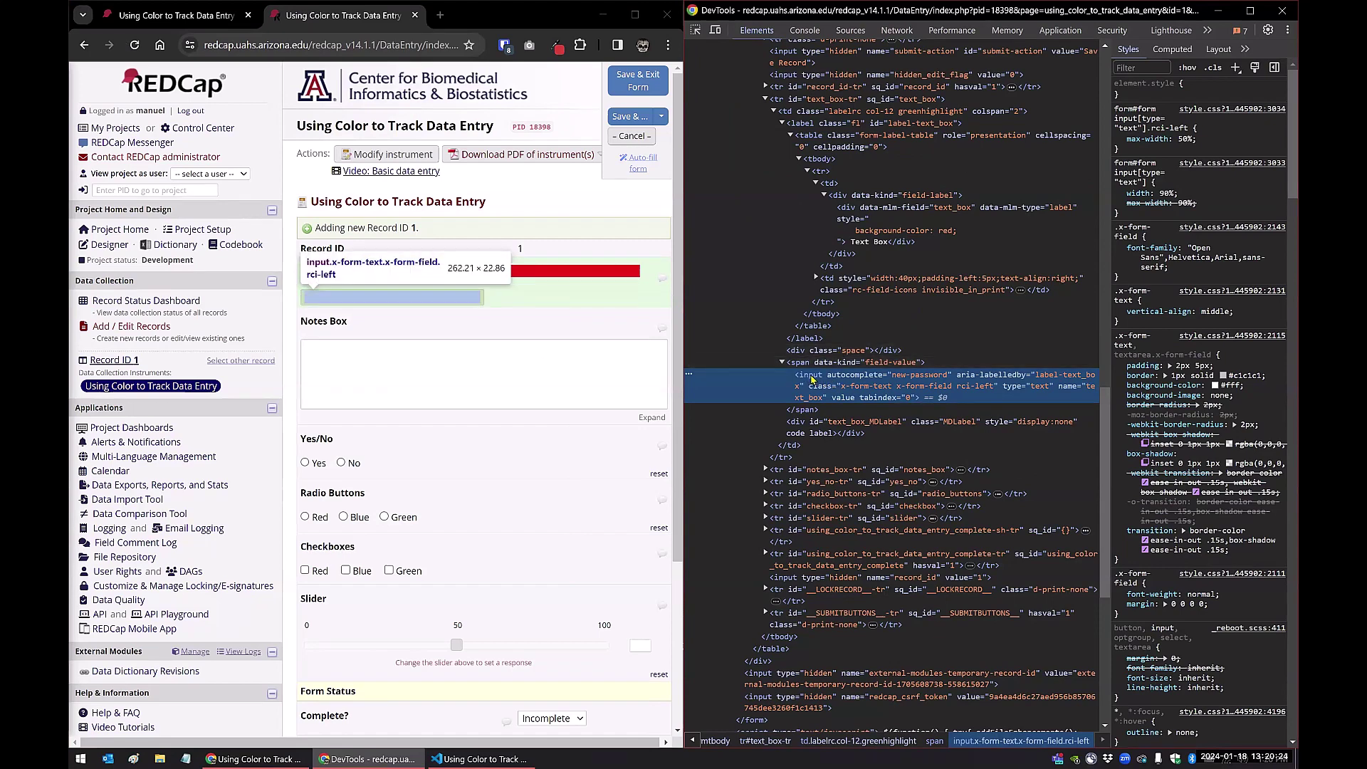
- Inspect the Notes Box field on the form to examine its textarea element
{"action": "left_click", "coordinate": [600, 360]}
{"action": "right_click", "coordinate": [520, 361]}
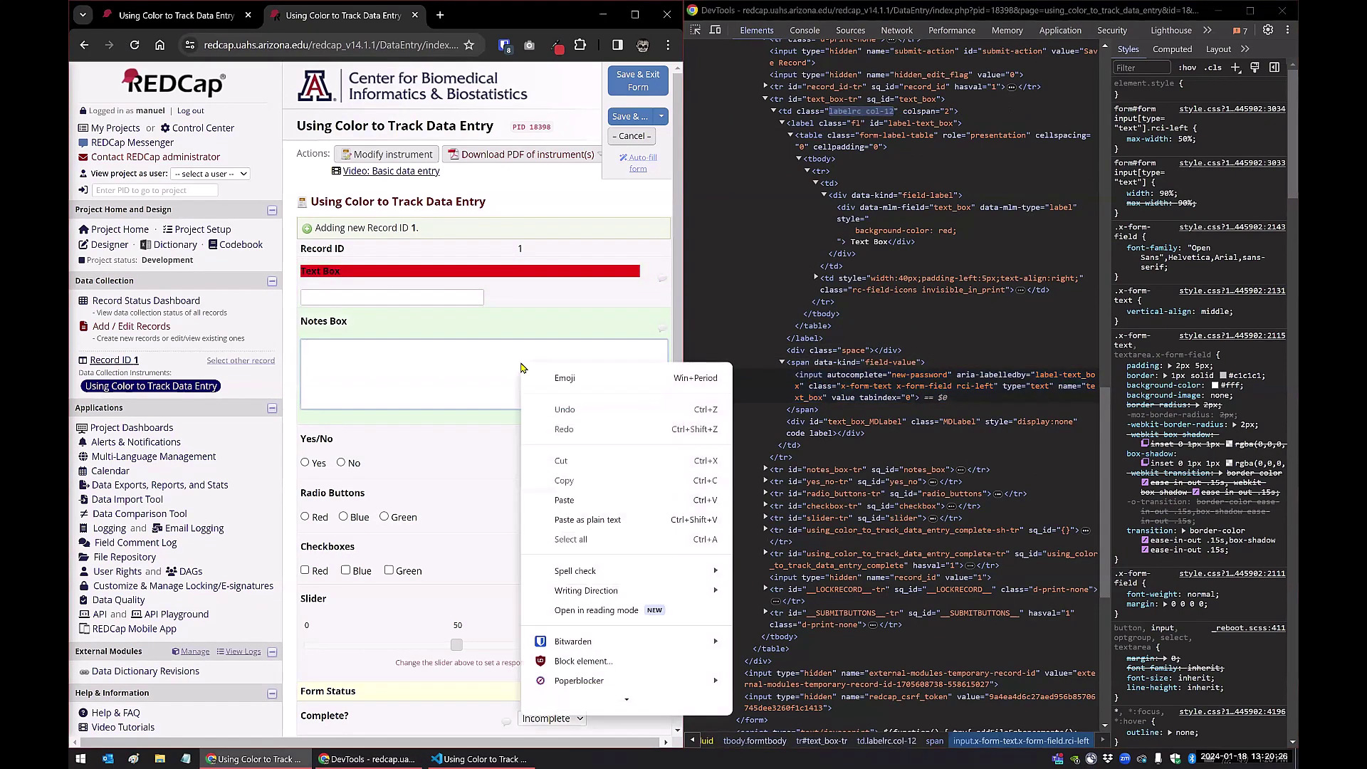
{"action": "mouse_move", "coordinate": [618, 705]}
{"action": "left_click", "coordinate": [569, 700]}
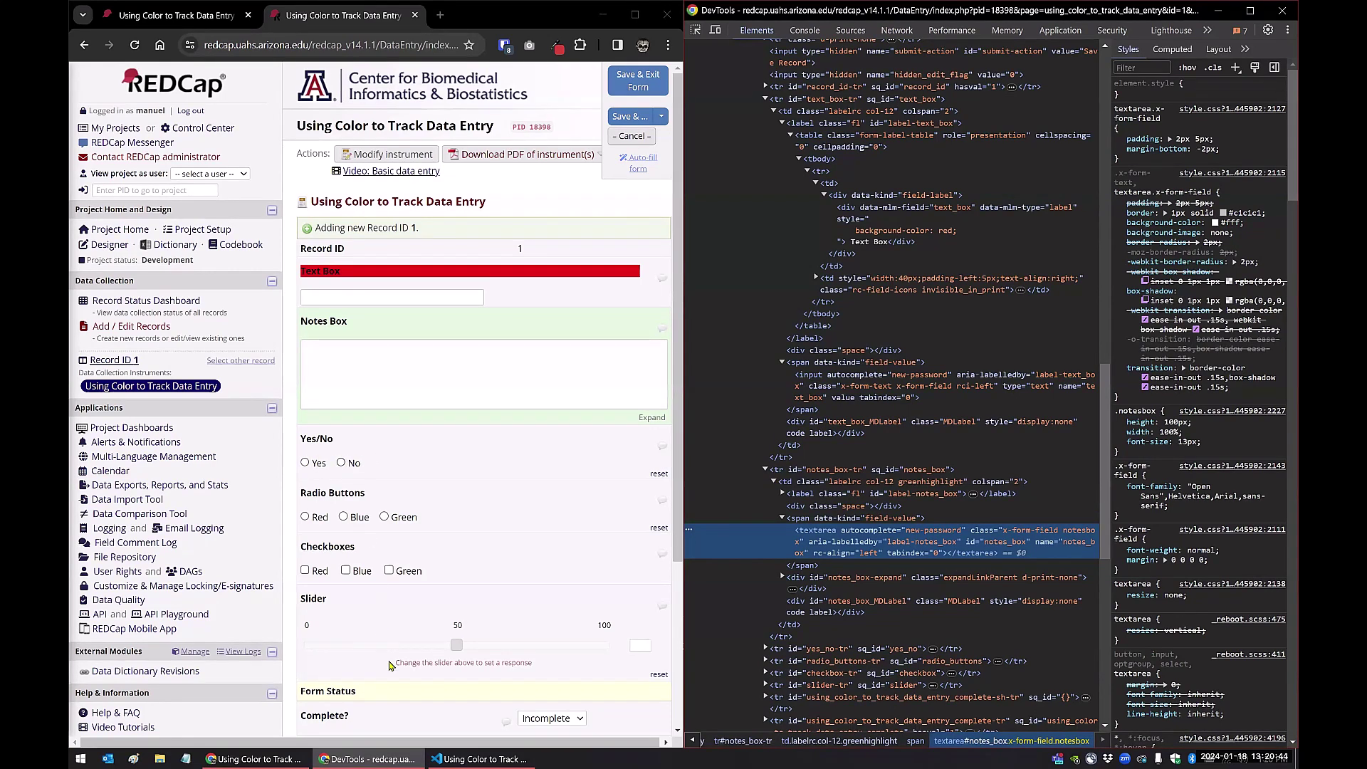
- Inspect the Yes/No field and expand its Yes and No choicehoriz spans to examine their radio input elements
{"action": "right_click", "coordinate": [344, 462]}
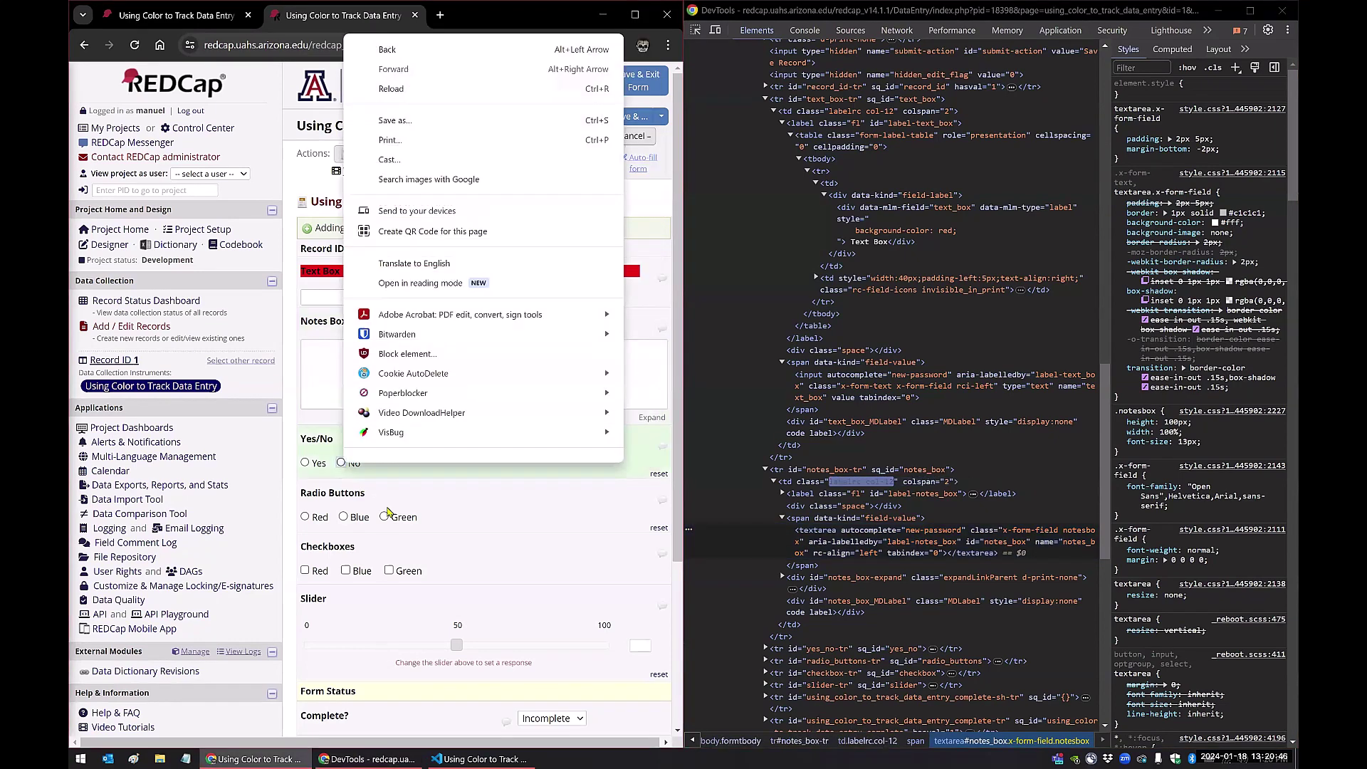
{"action": "left_click", "coordinate": [409, 470]}
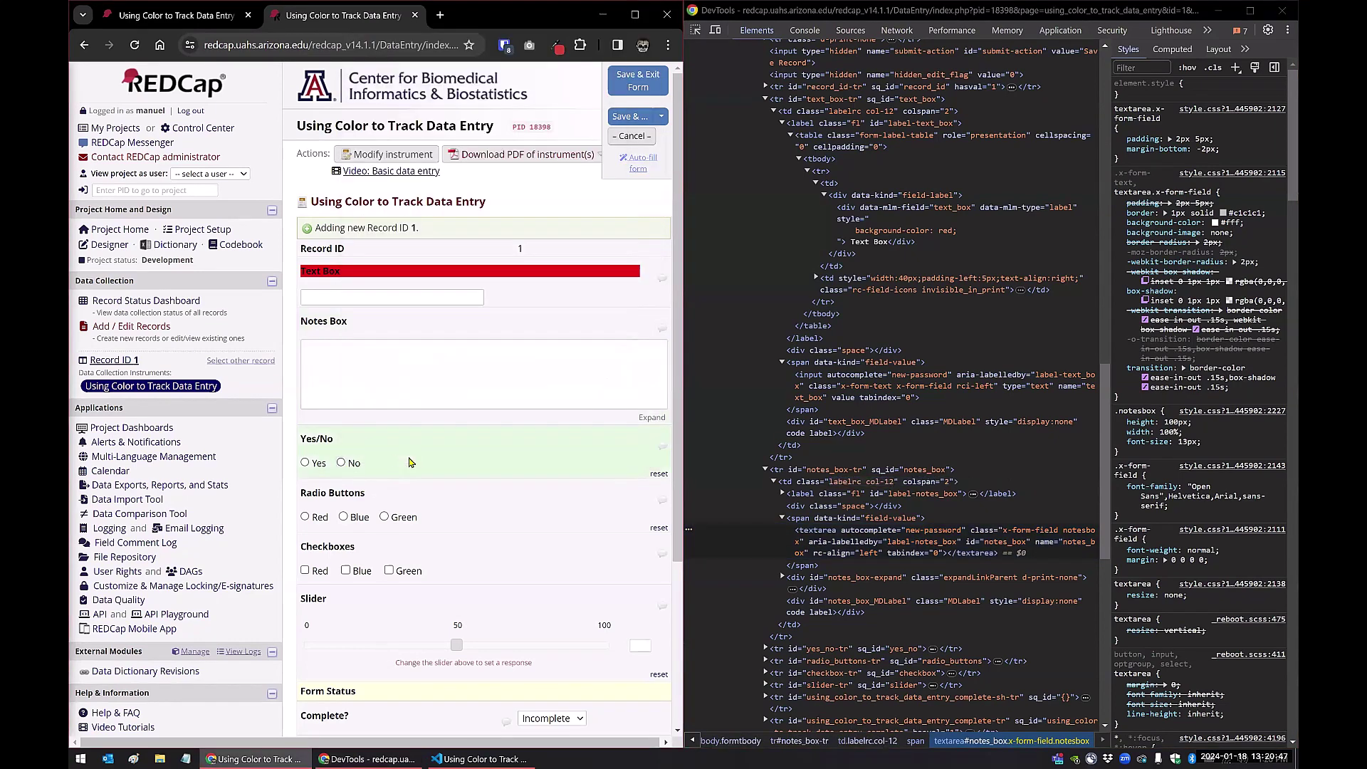
{"action": "right_click", "coordinate": [344, 463]}
{"action": "scroll", "coordinate": [409, 441], "scroll_direction": "down", "scroll_amount": 1}
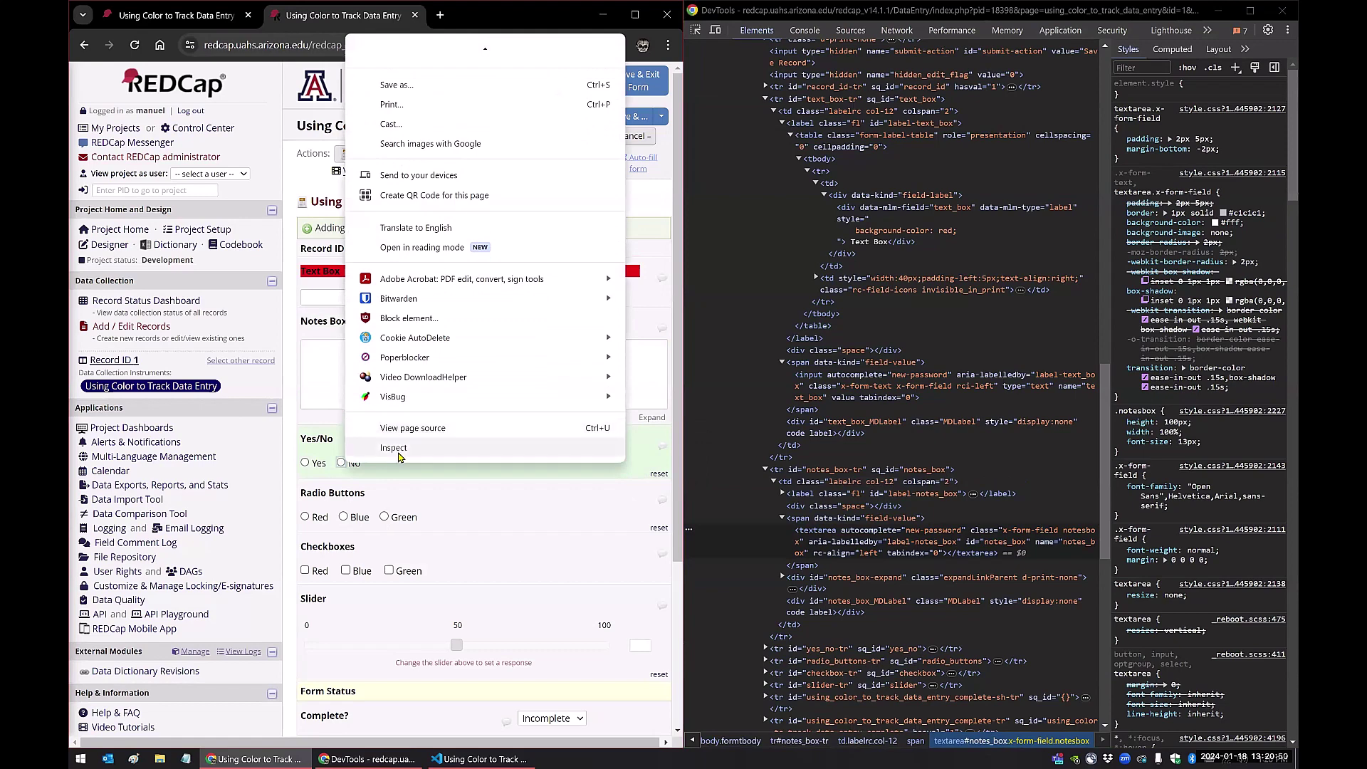
{"action": "left_click", "coordinate": [399, 454]}
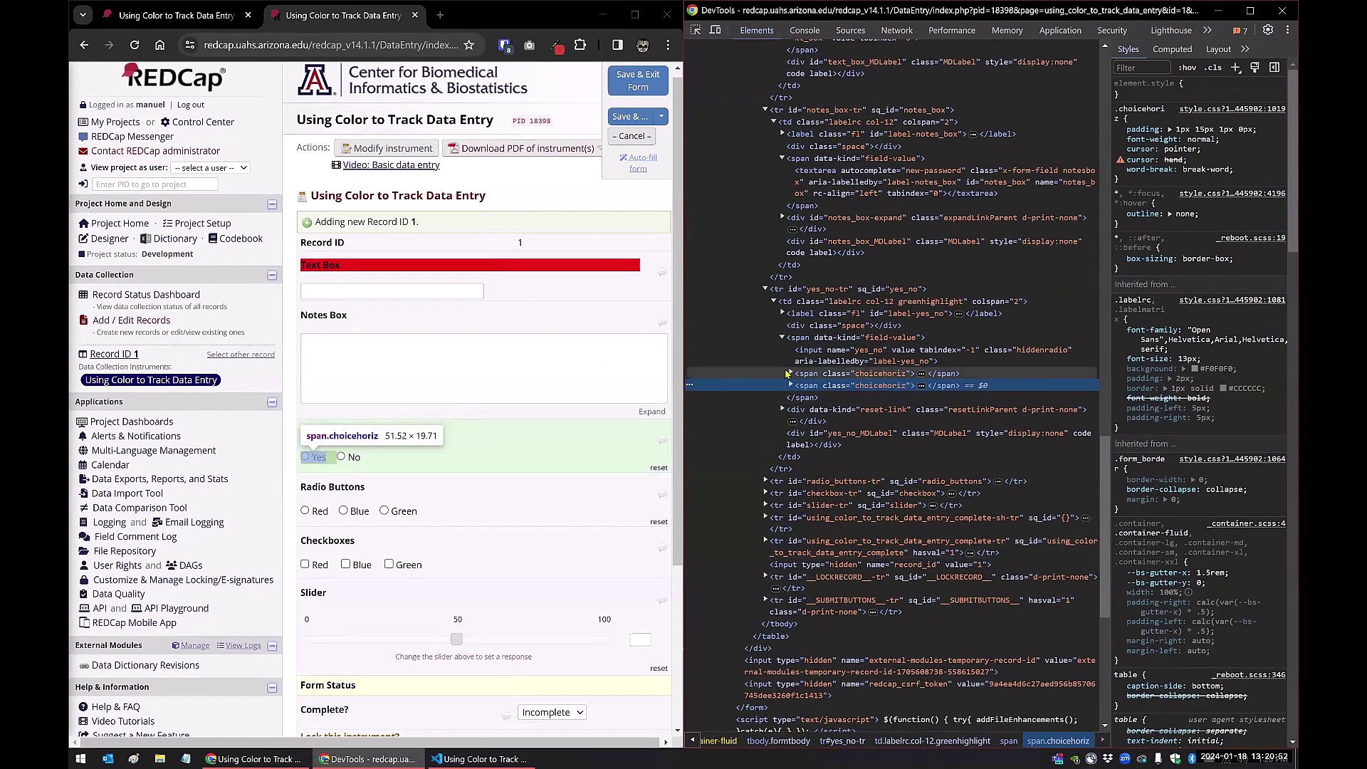
{"action": "left_click", "coordinate": [789, 373]}
{"action": "left_click", "coordinate": [819, 388]}
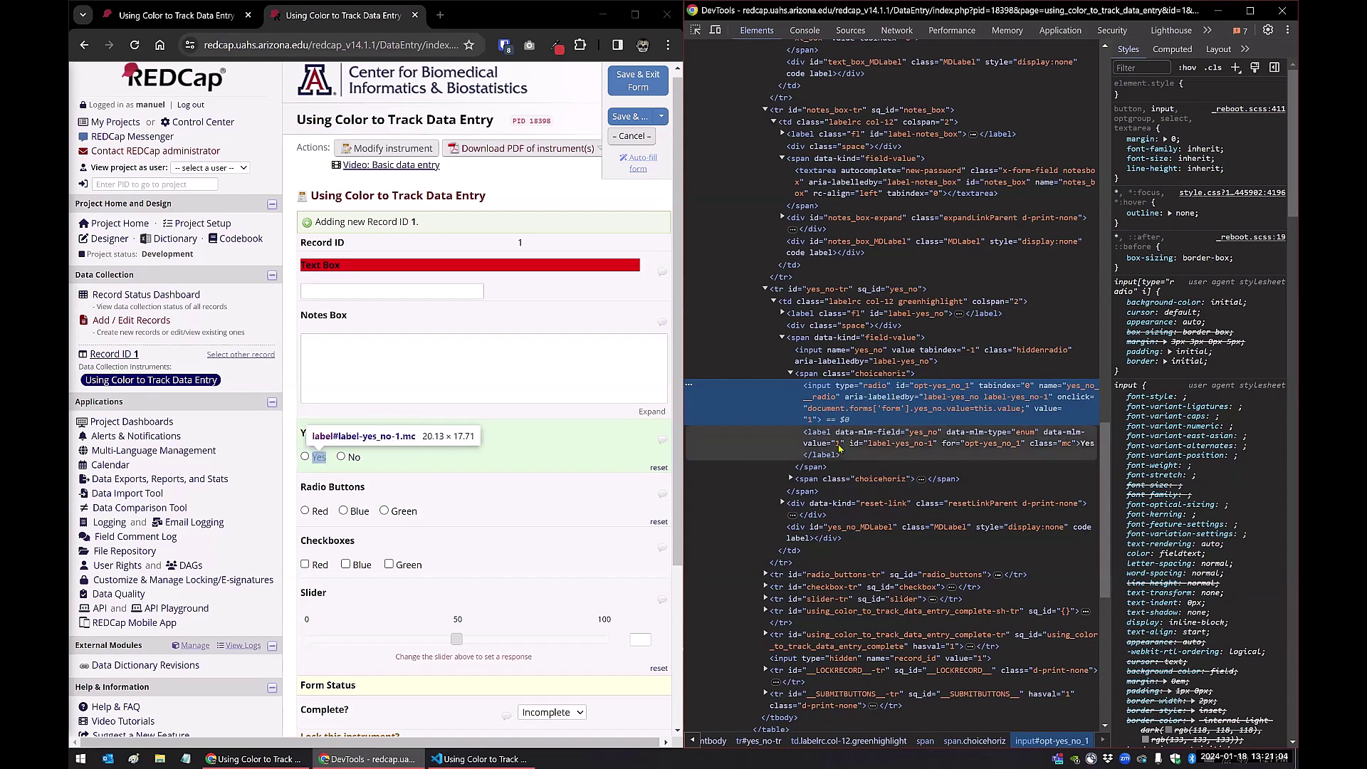
{"action": "left_click", "coordinate": [822, 479]}
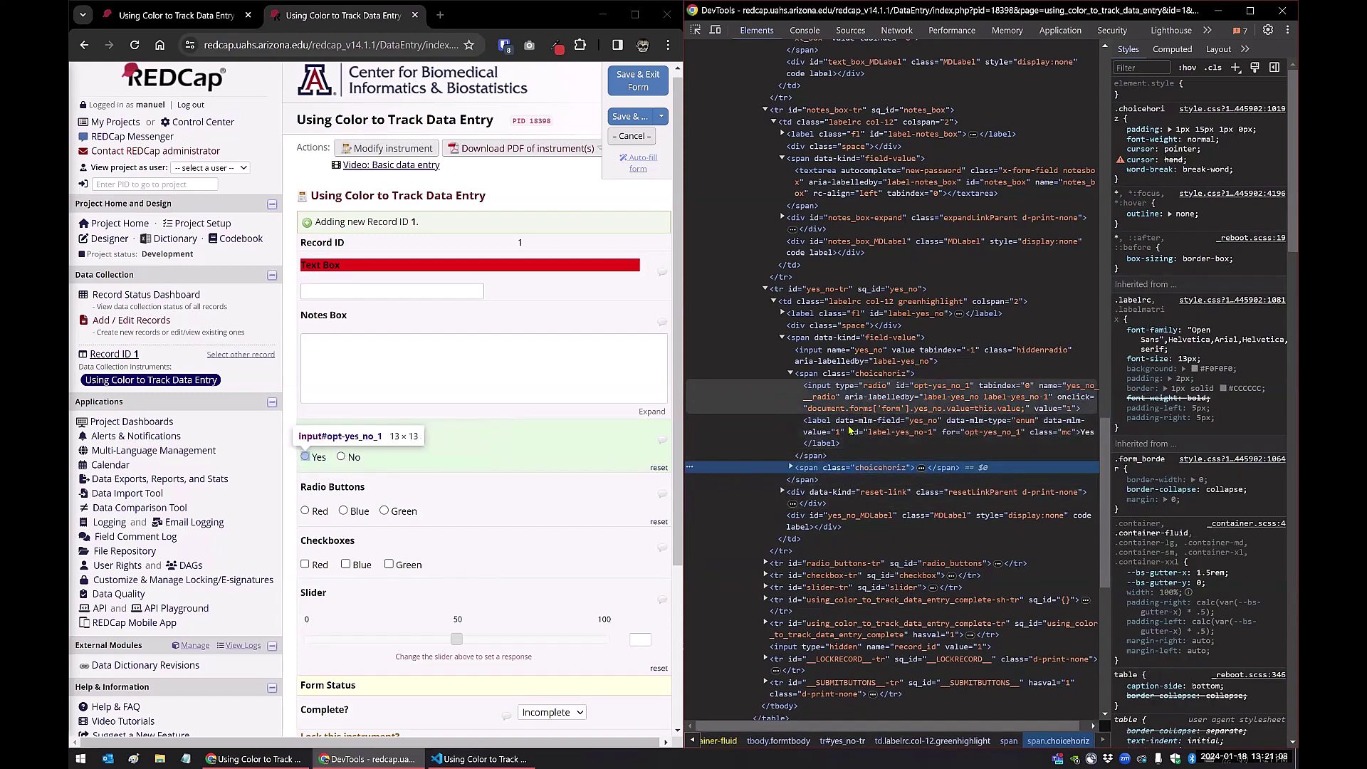
{"action": "left_click", "coordinate": [791, 467]}
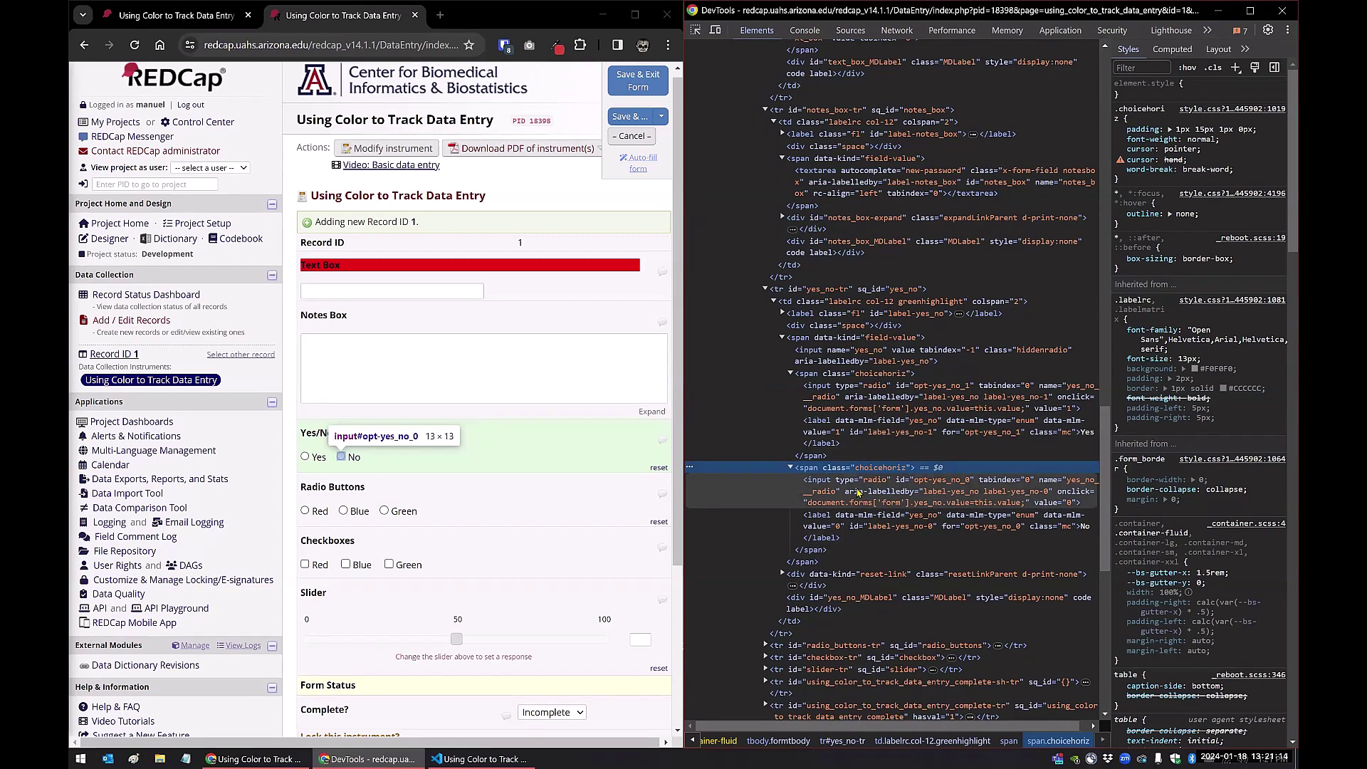
- Inspect the Radio Buttons field's Blue option, collapsing and re-expanding its choicehoriz span to compare it with the Yes/No structure
{"action": "right_click", "coordinate": [349, 511]}
{"action": "left_click", "coordinate": [377, 500]}
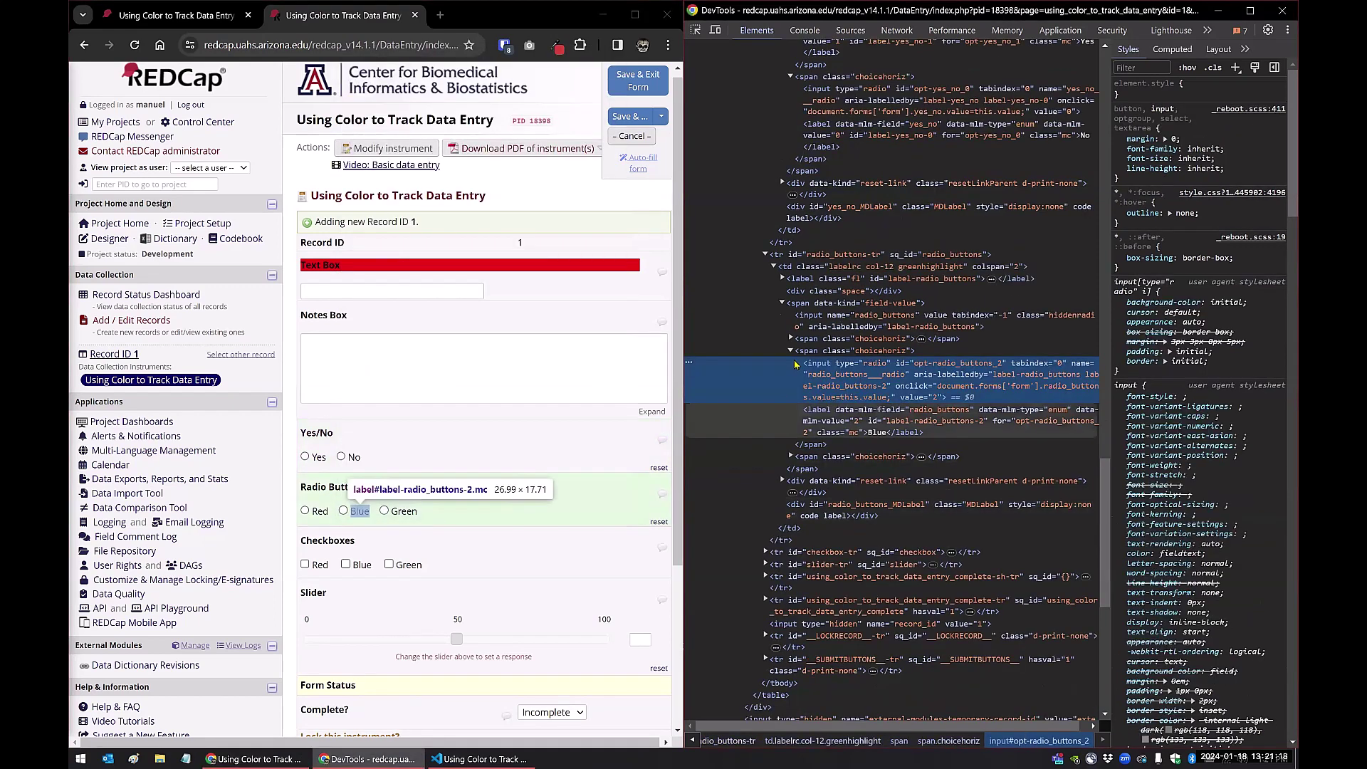
{"action": "left_click", "coordinate": [790, 350]}
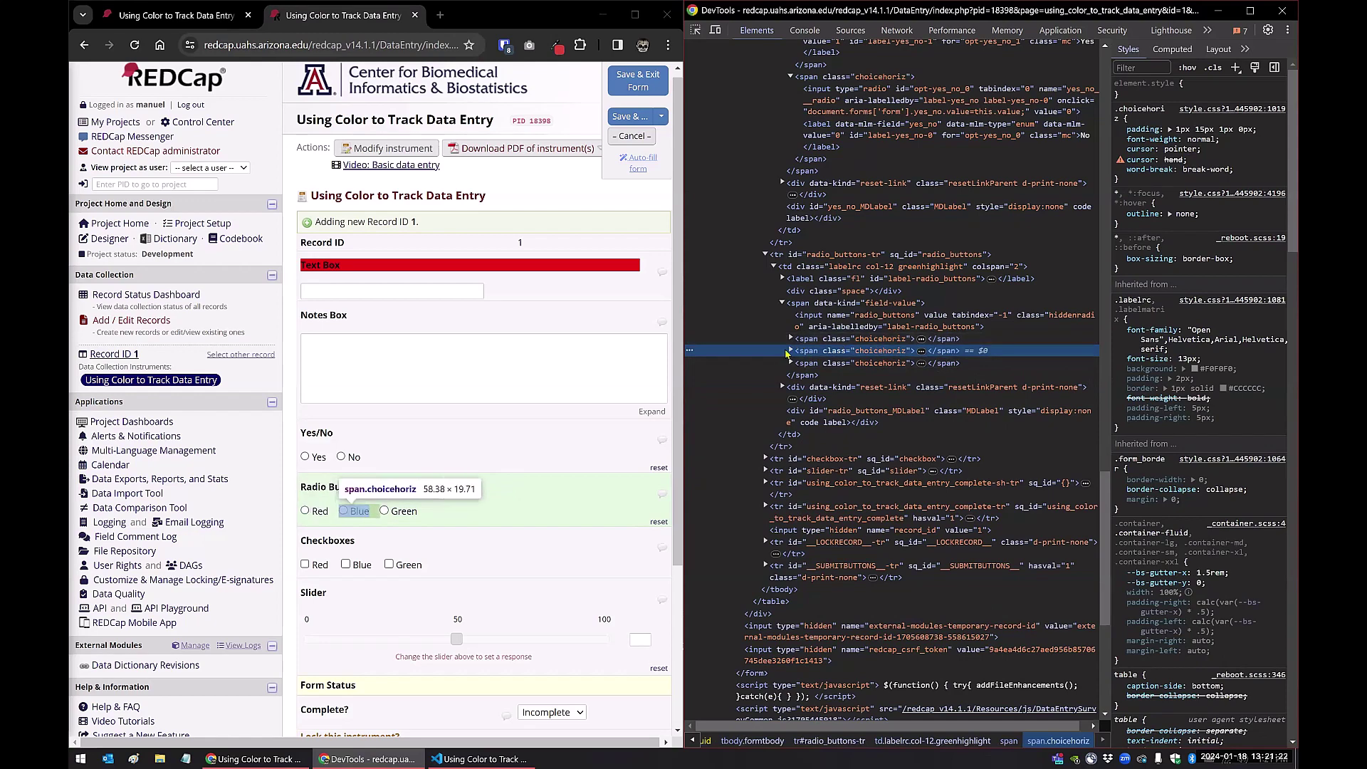
{"action": "left_click", "coordinate": [790, 350]}
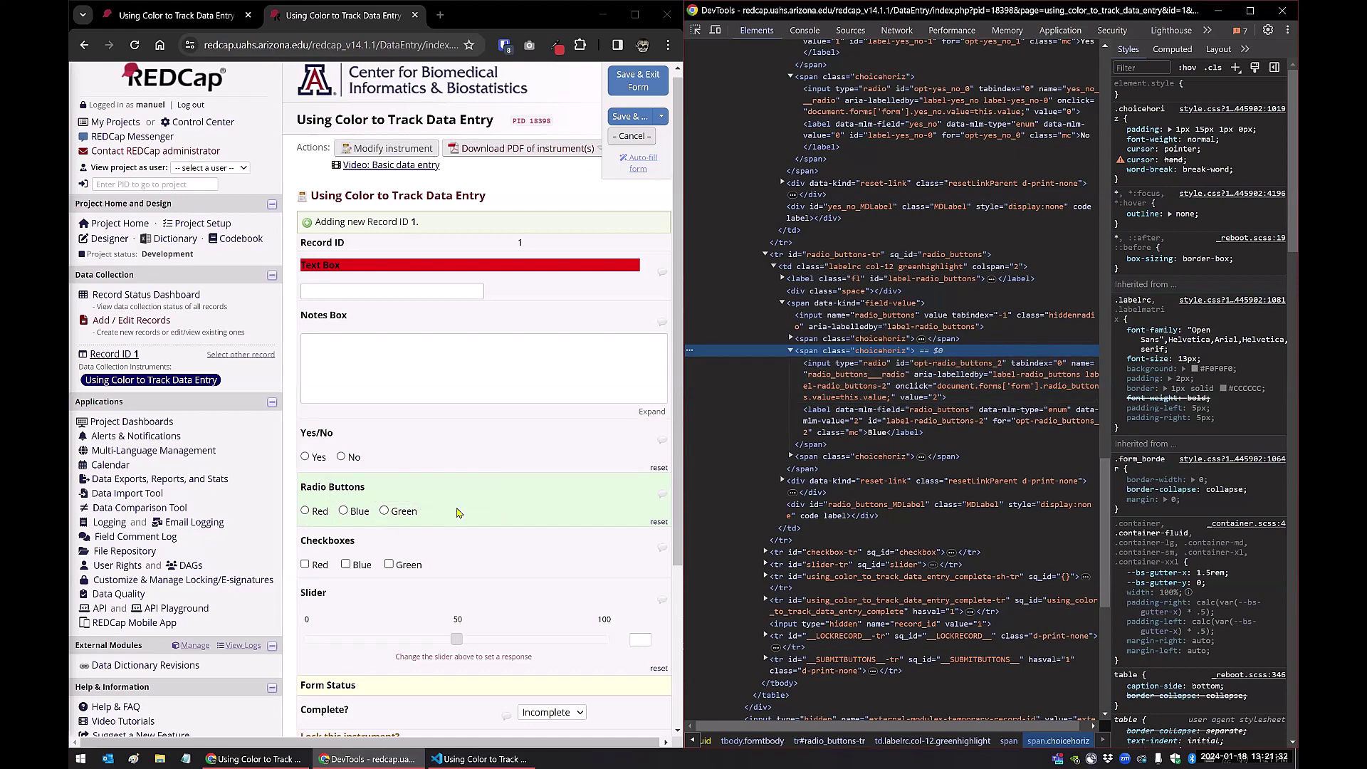
- Inspect the Checkboxes field's Green option, collapse its span, and expand the Red option's span to examine its checkbox input id
{"action": "right_click", "coordinate": [431, 555]}
{"action": "left_click", "coordinate": [479, 537]}
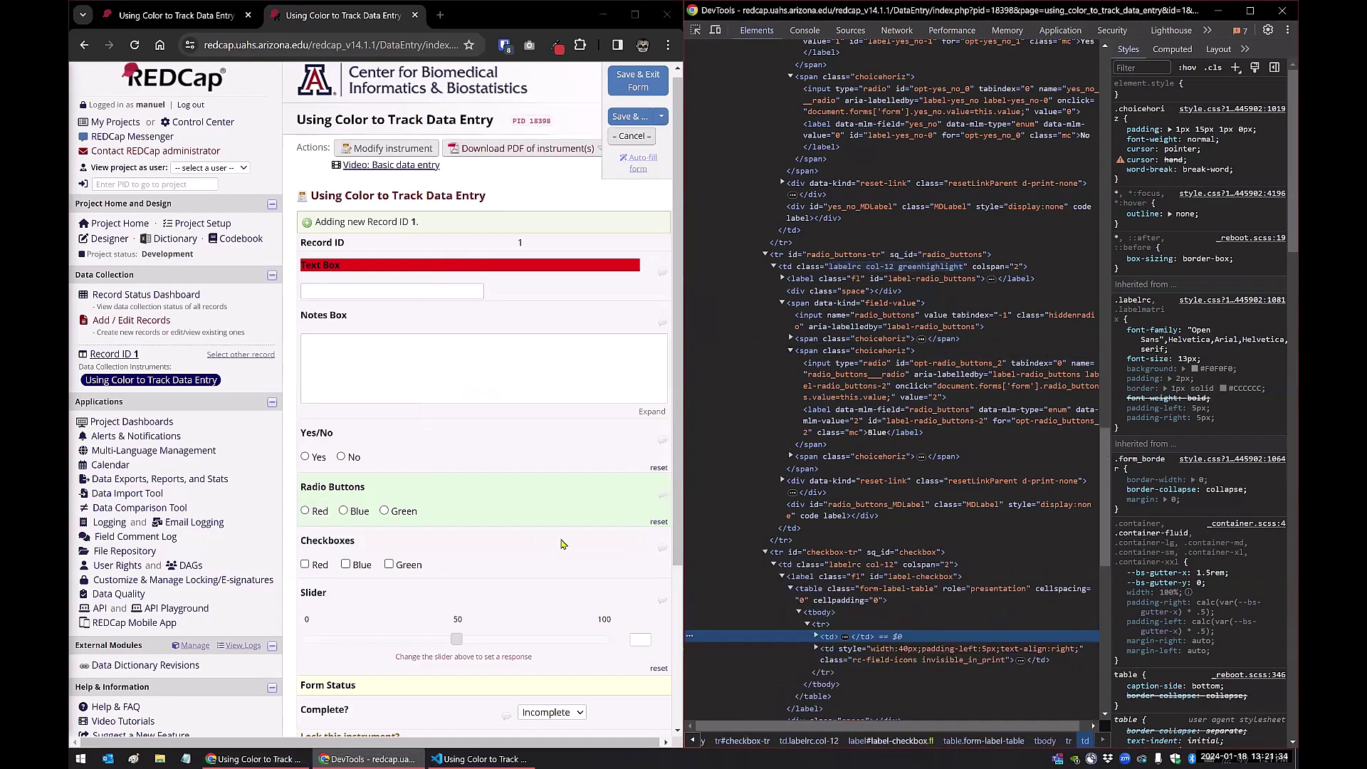
{"action": "scroll", "coordinate": [789, 614], "scroll_direction": "down", "scroll_amount": 1}
{"action": "scroll", "coordinate": [455, 498], "scroll_direction": "down", "scroll_amount": 1}
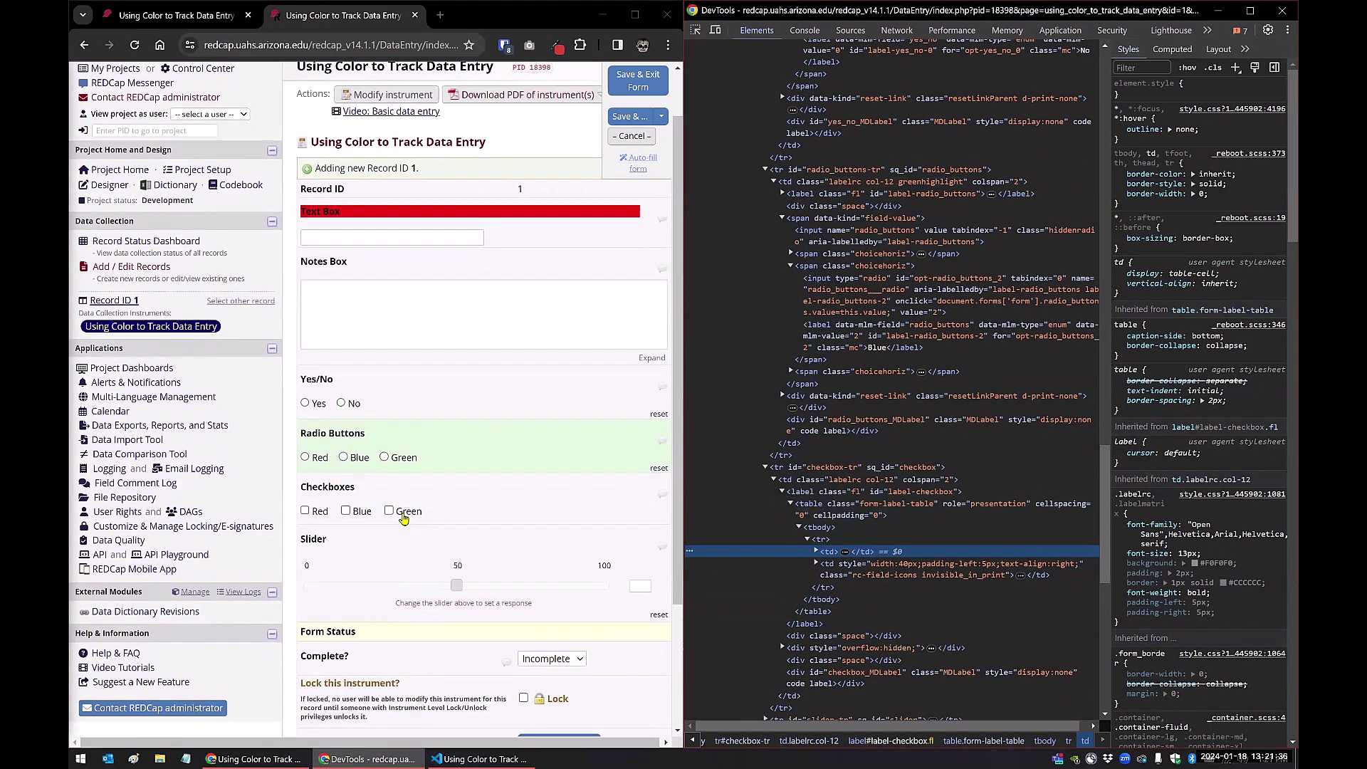
{"action": "right_click", "coordinate": [427, 510]}
{"action": "left_click", "coordinate": [430, 496]}
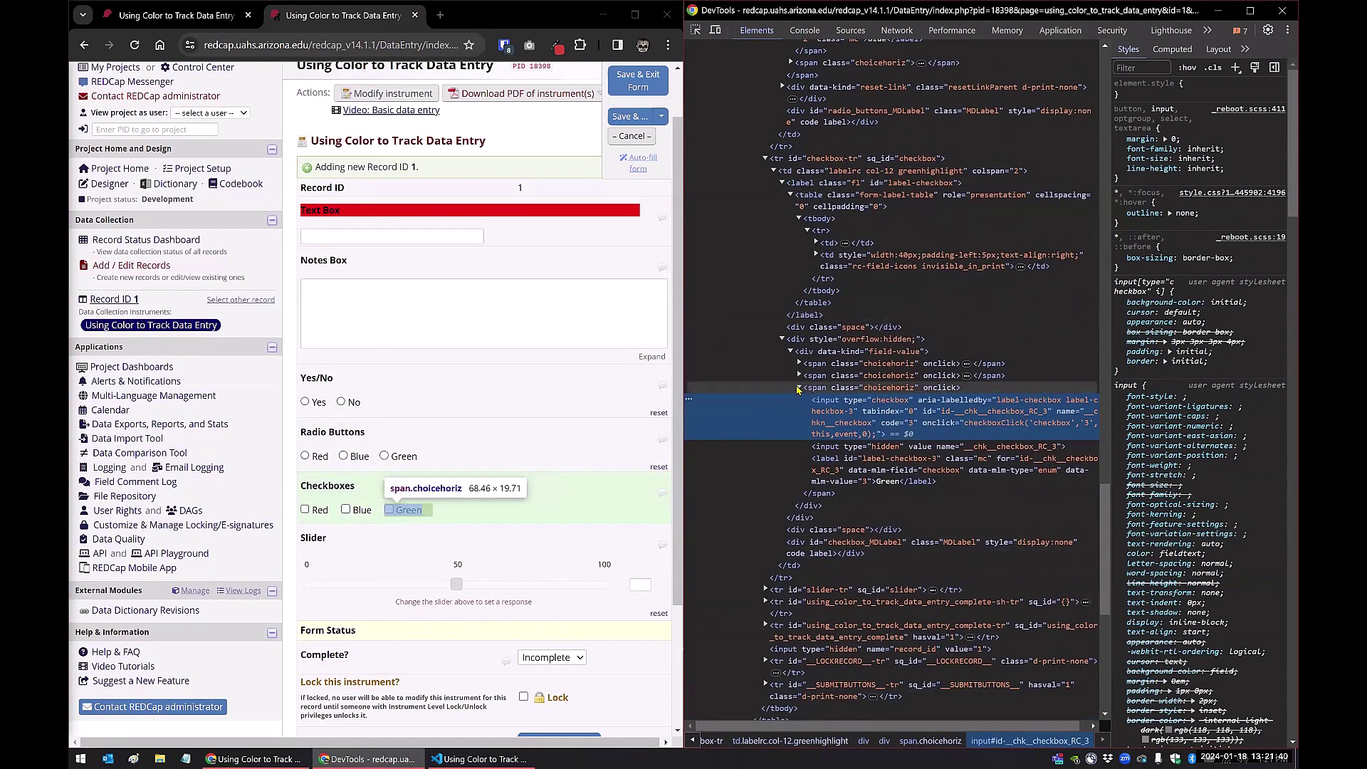
{"action": "left_click", "coordinate": [799, 388]}
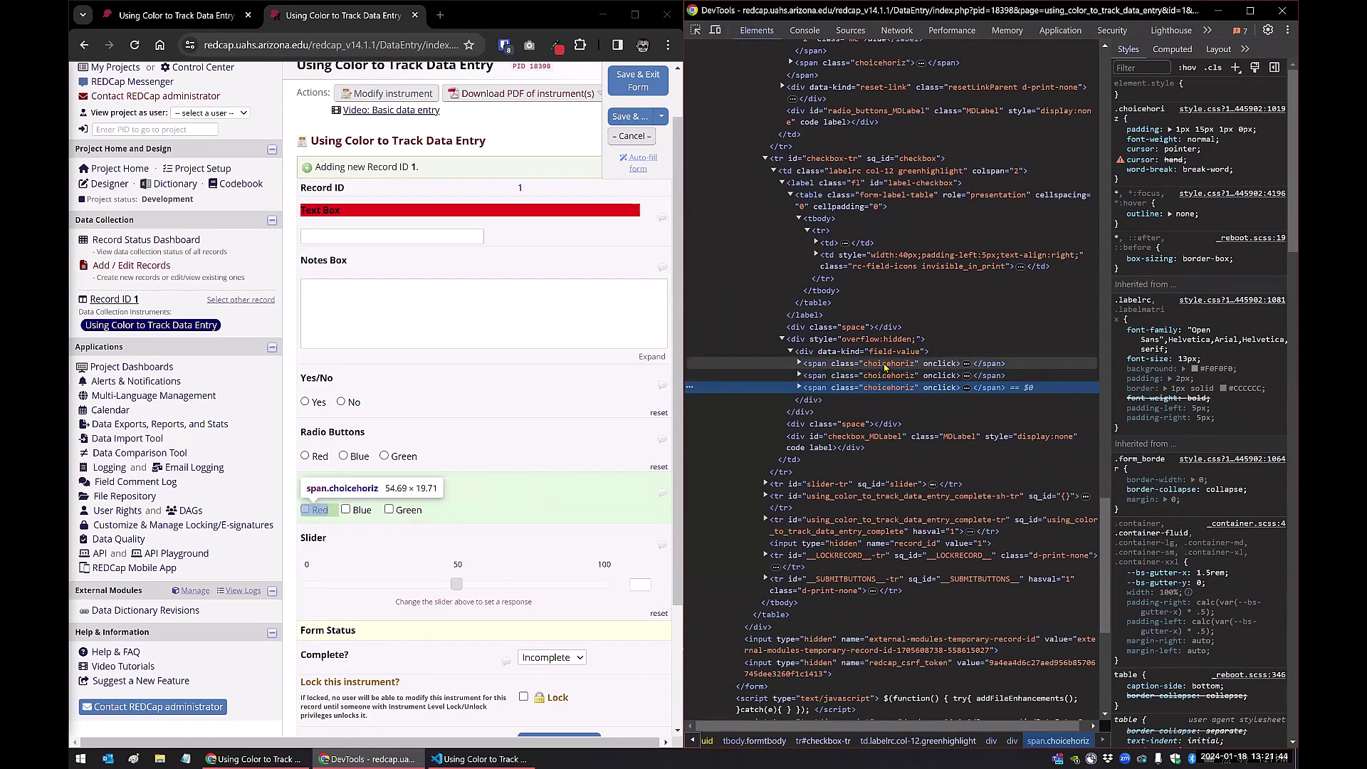
{"action": "left_click", "coordinate": [798, 364]}
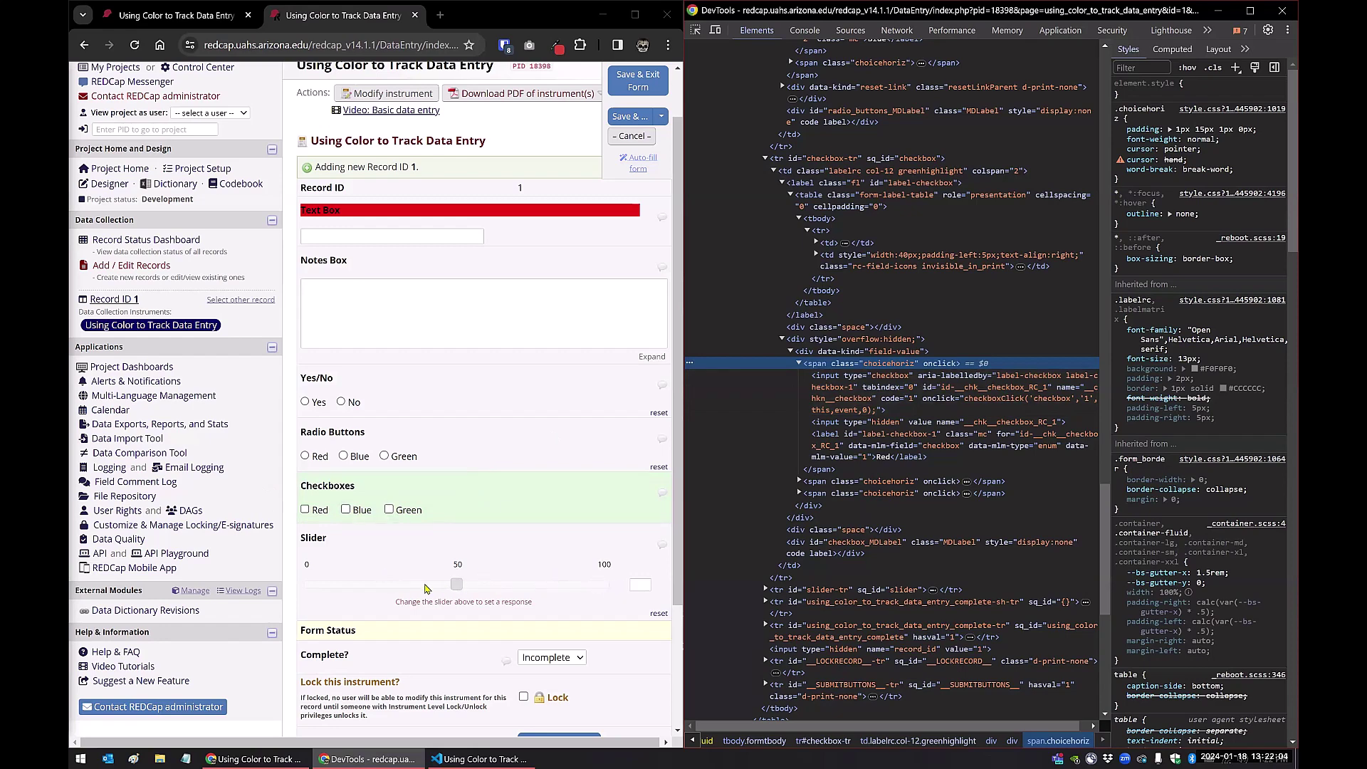
- Inspect the Slider field's number box on the form to examine its input element and sldrnum class
{"action": "left_click", "coordinate": [636, 585]}
{"action": "right_click", "coordinate": [636, 585]}
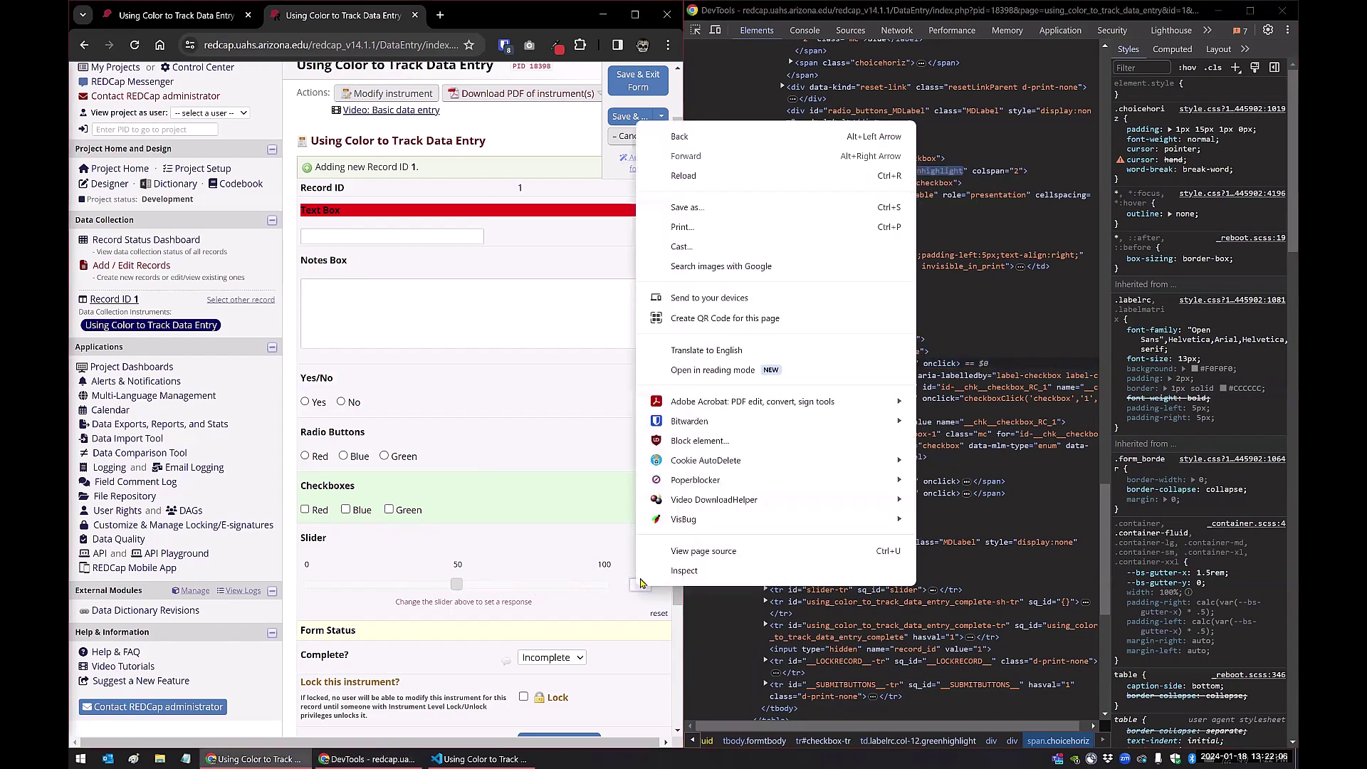
{"action": "left_click", "coordinate": [665, 578]}
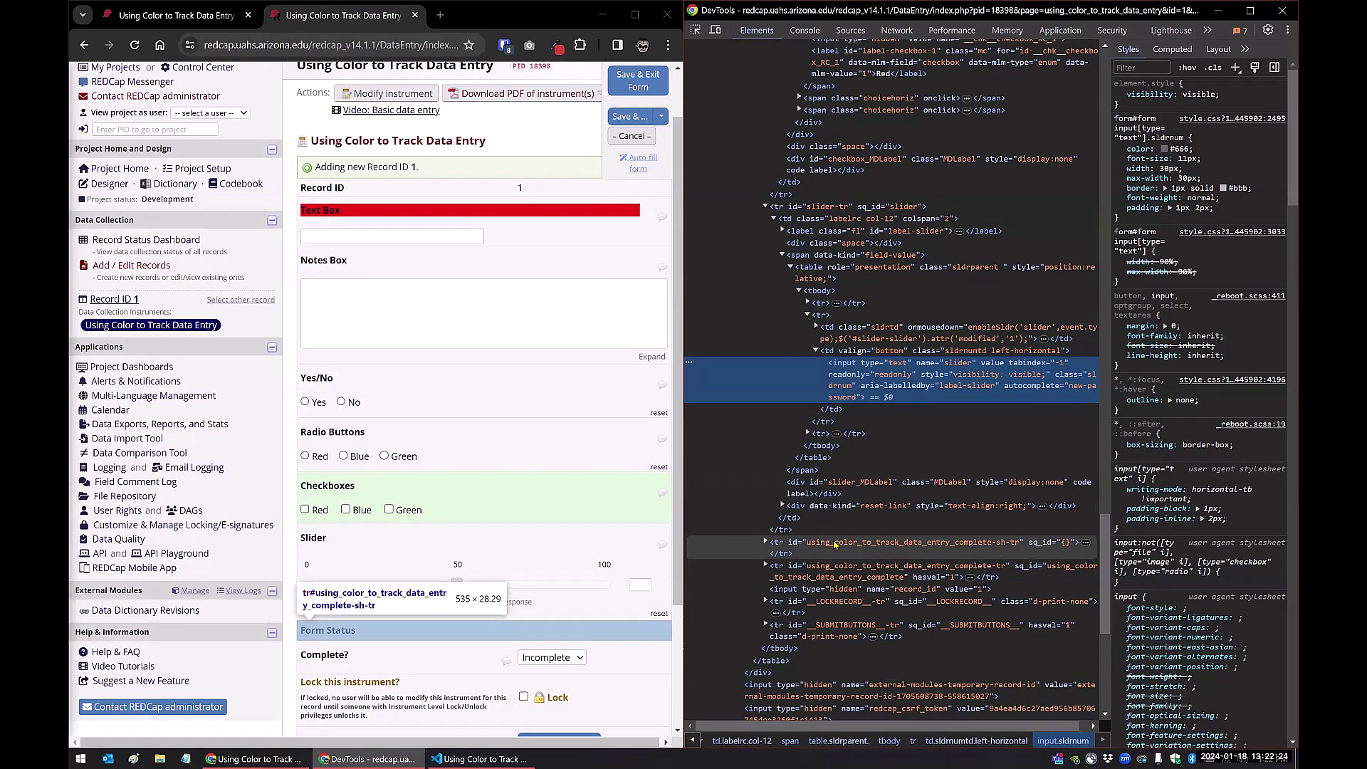
- Switch to the script in VS Code and highlight the Text Box and Notes Box blocks, comparing their input and textarea selectors
{"action": "left_click", "coordinate": [484, 757]}
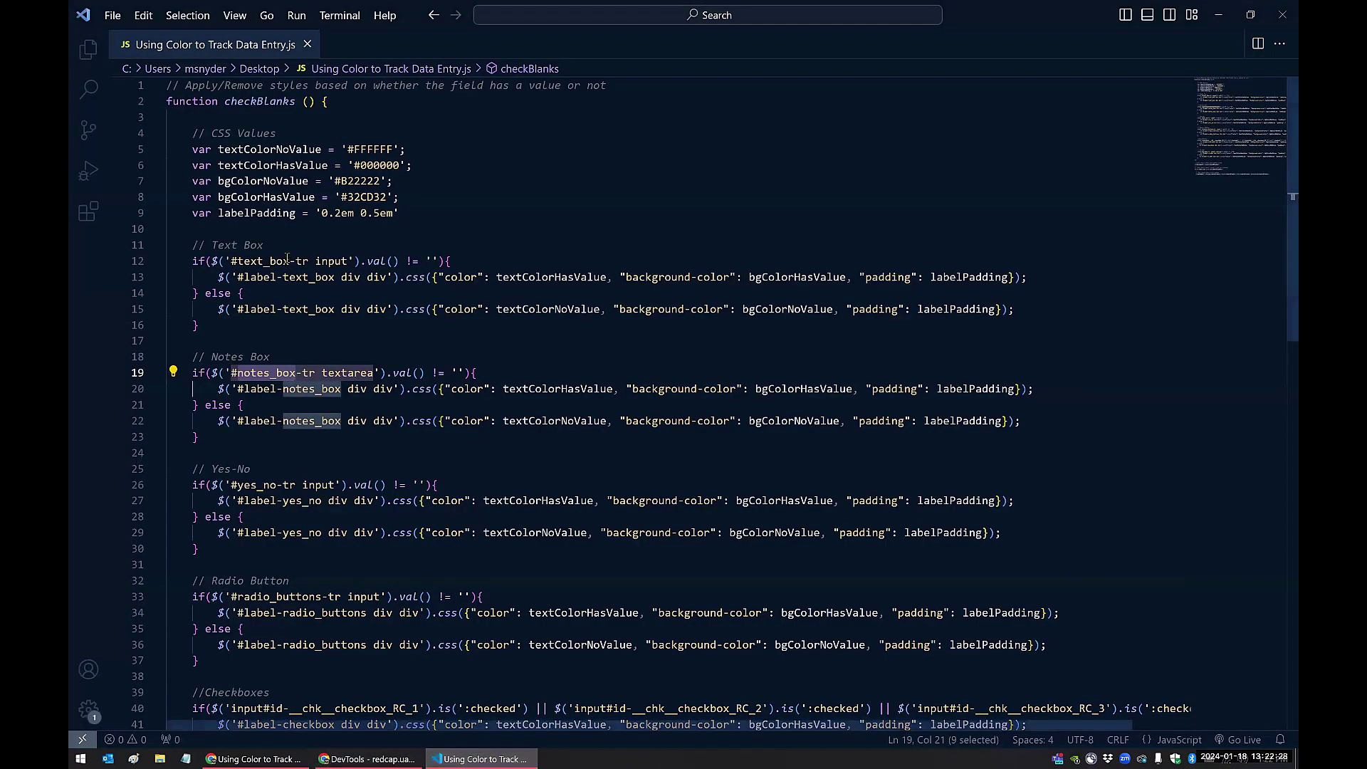
{"action": "left_click_drag", "start_coordinate": [203, 325], "coordinate": [151, 271]}
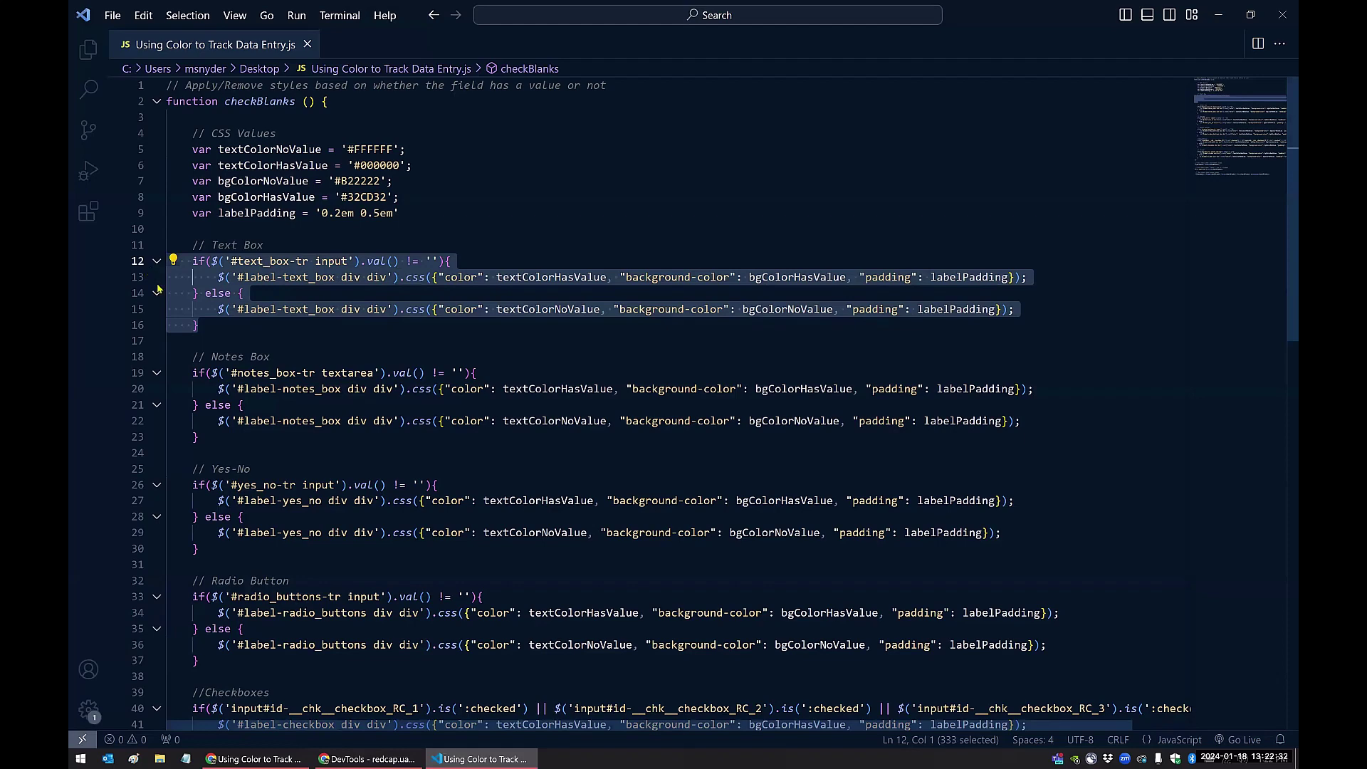
{"action": "scroll", "coordinate": [242, 477], "scroll_direction": "down", "scroll_amount": 2}
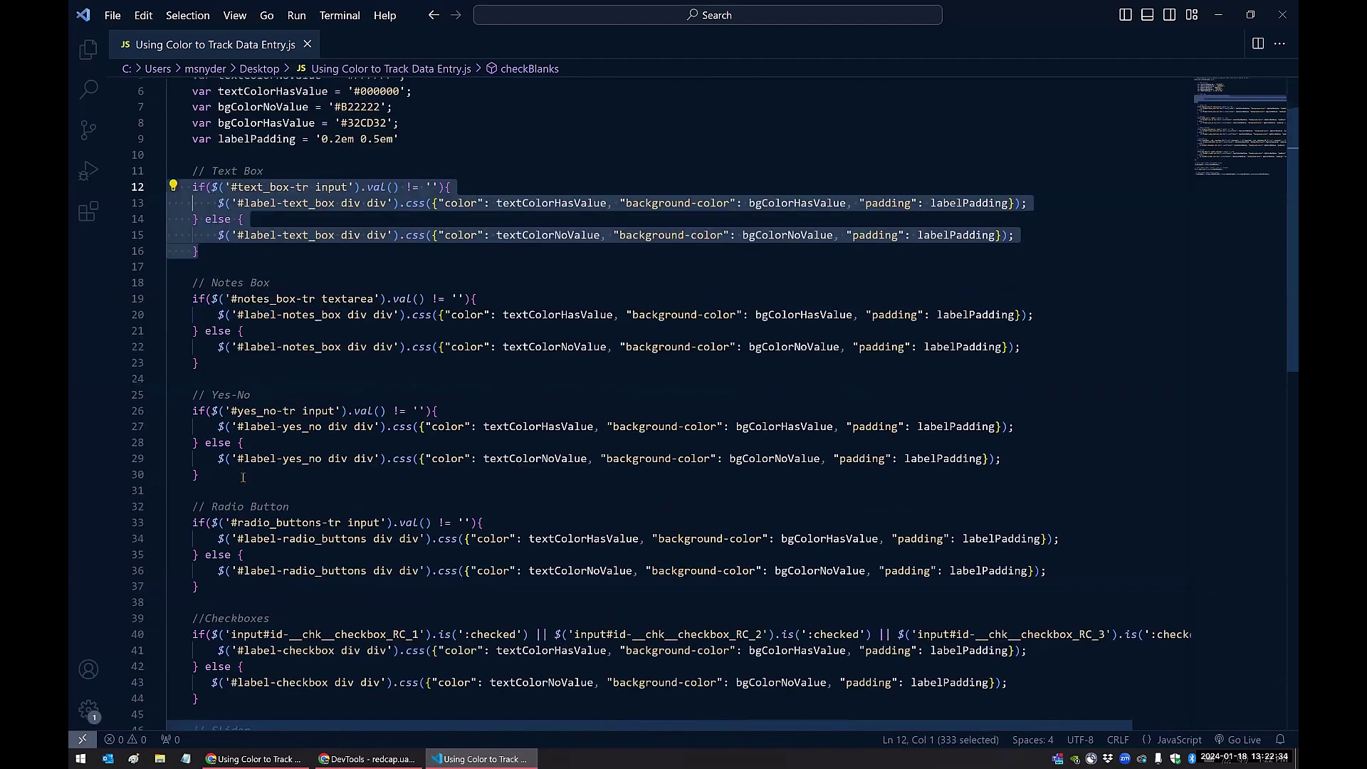
{"action": "scroll", "coordinate": [243, 477], "scroll_direction": "down", "scroll_amount": 2}
{"action": "left_click_drag", "start_coordinate": [200, 288], "coordinate": [168, 225]}
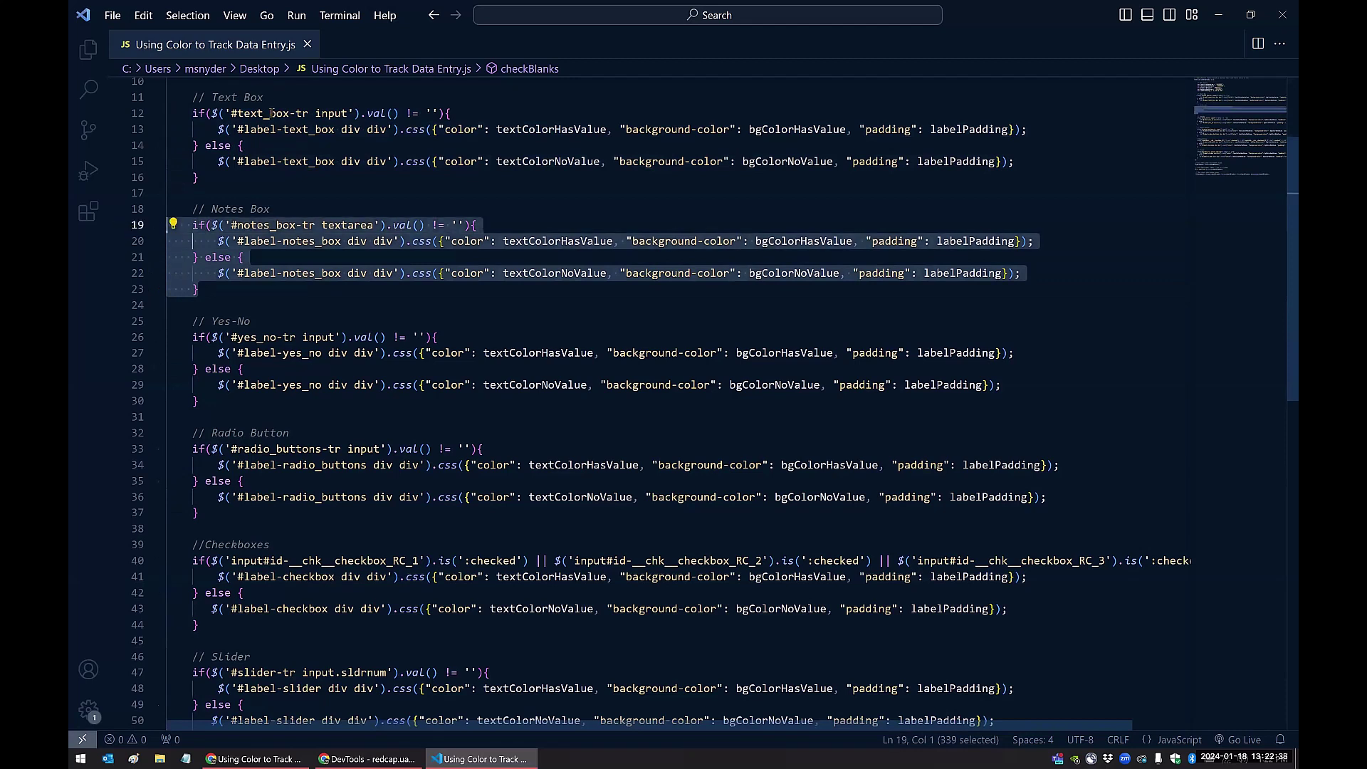
{"action": "double_click", "coordinate": [340, 113]}
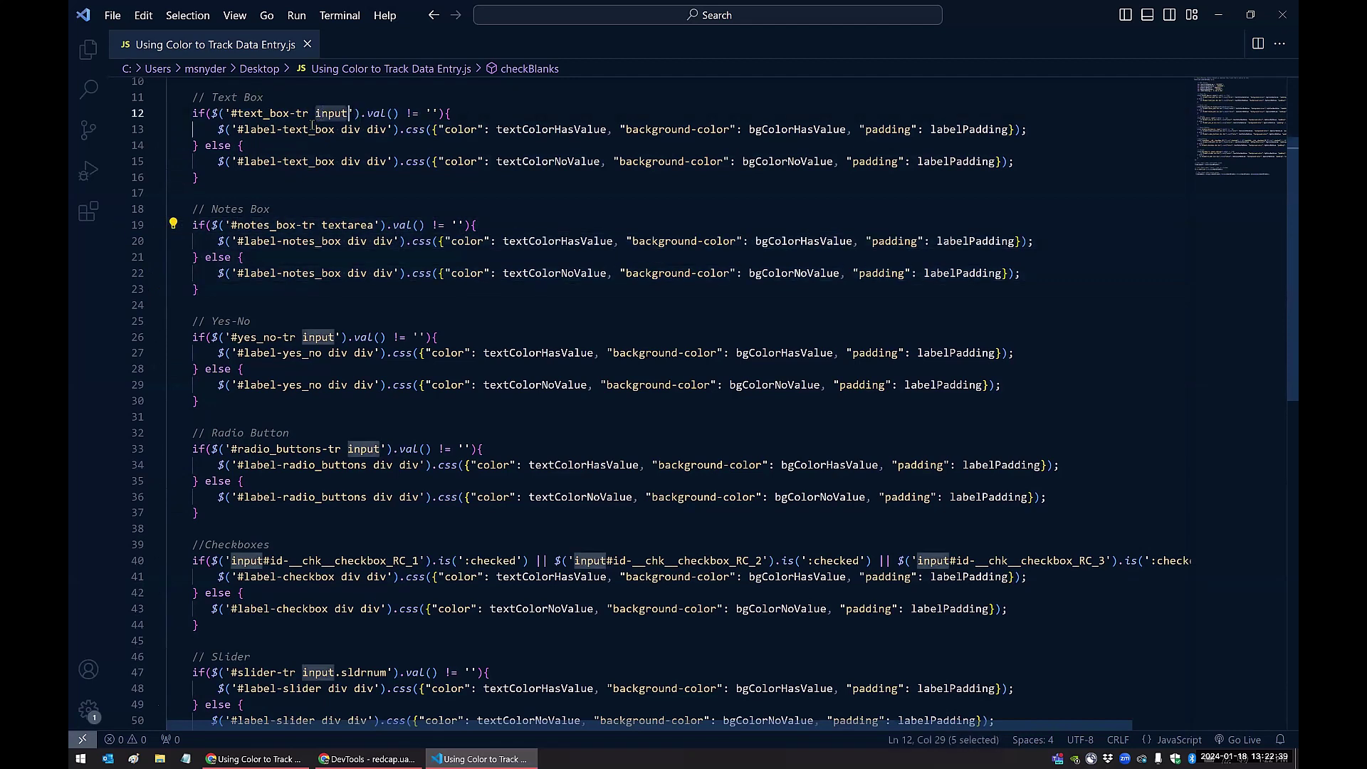
{"action": "double_click", "coordinate": [342, 225]}
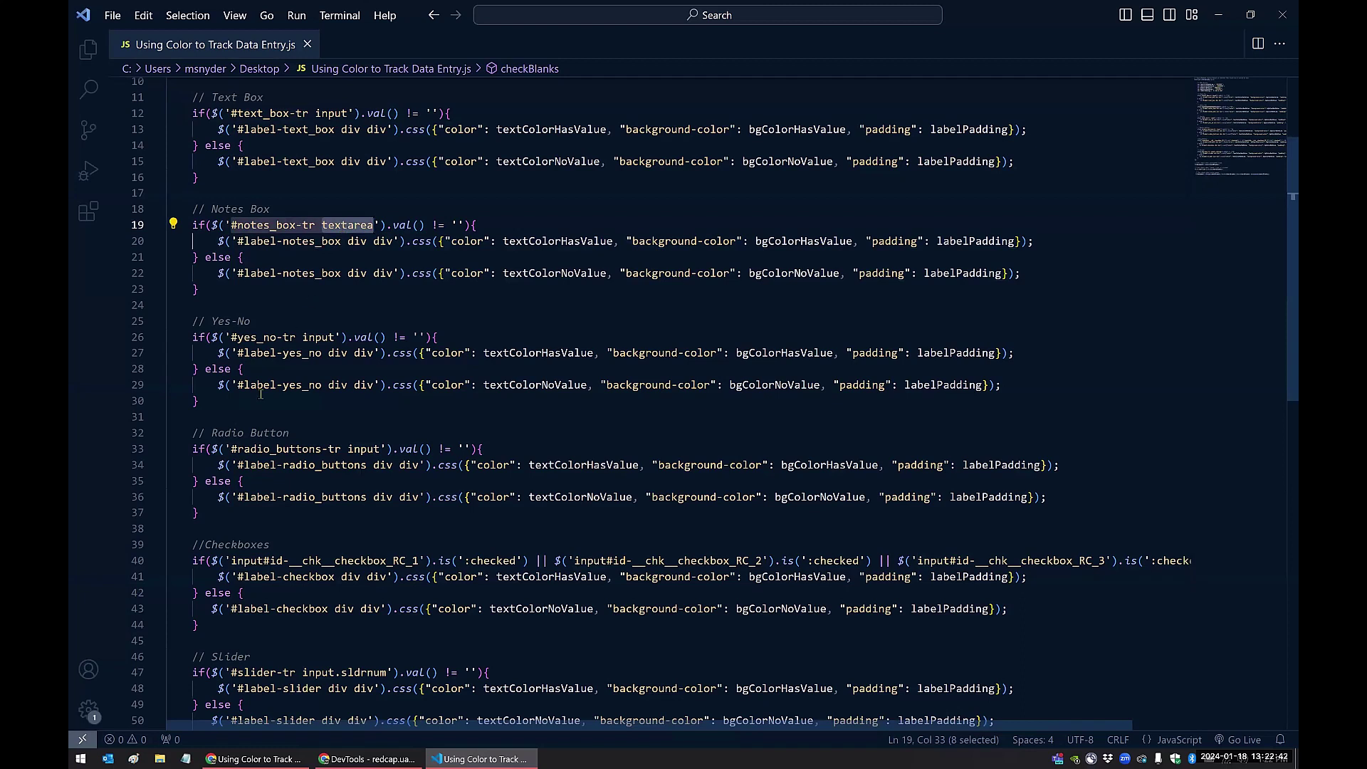
- Compare the Yes-No and Radio Button blocks by highlighting the yes_no and radio_buttons field names in their input selectors
{"action": "left_click", "coordinate": [223, 404]}
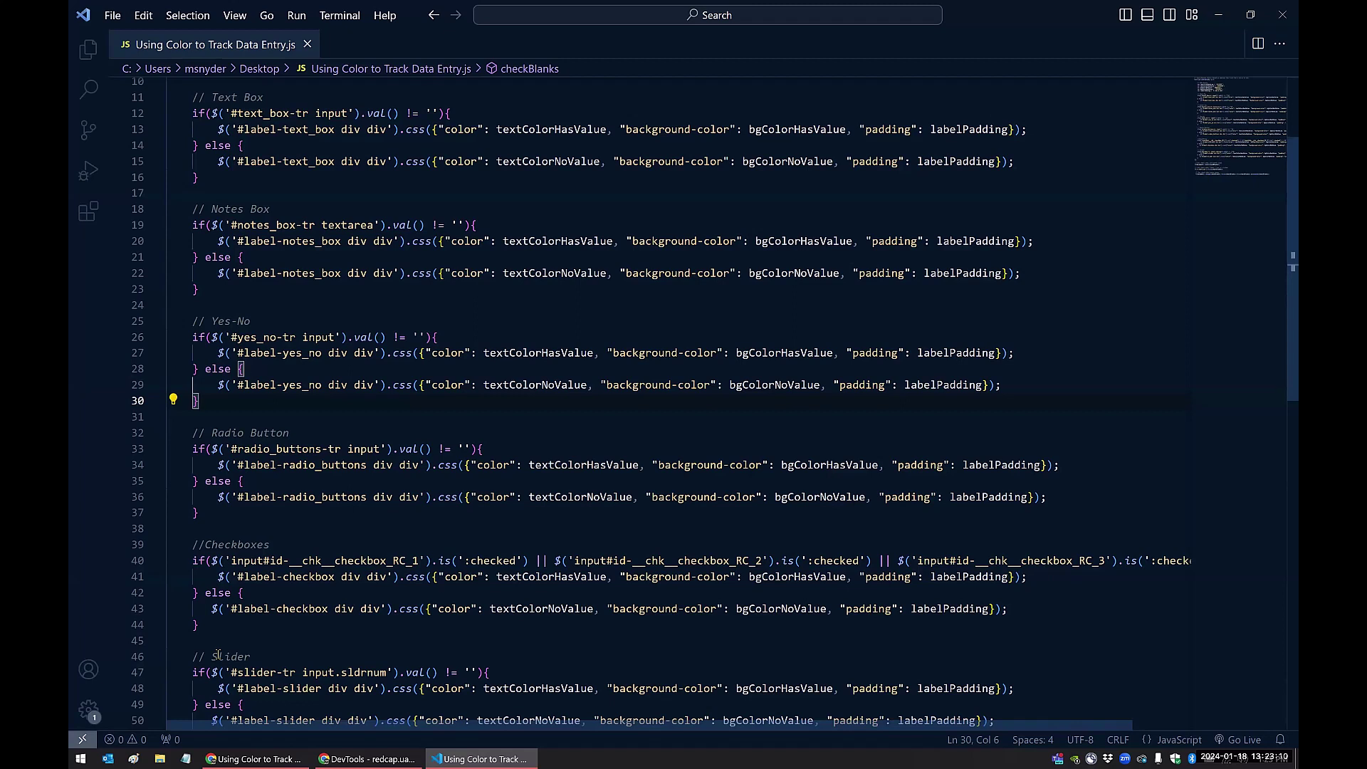
{"action": "double_click", "coordinate": [316, 337]}
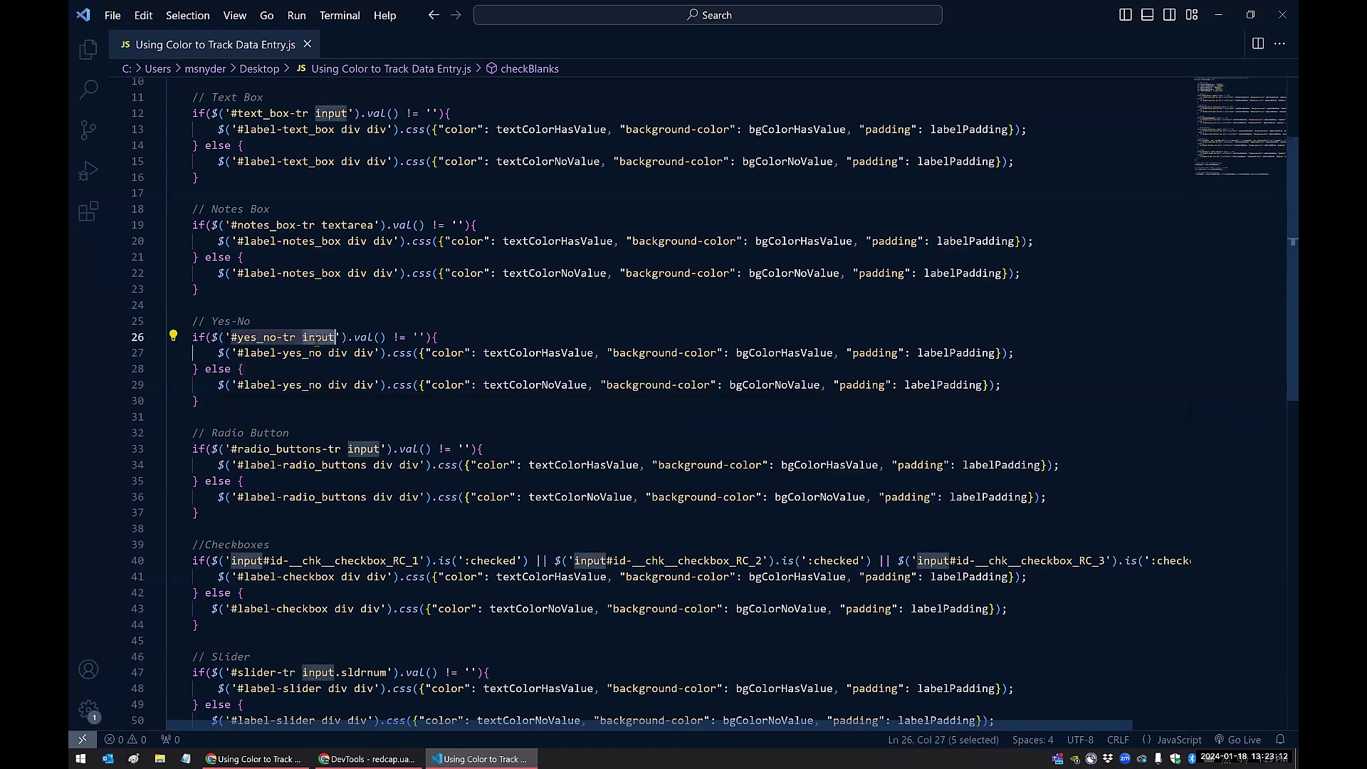
{"action": "left_click", "coordinate": [354, 353]}
{"action": "left_click", "coordinate": [385, 464]}
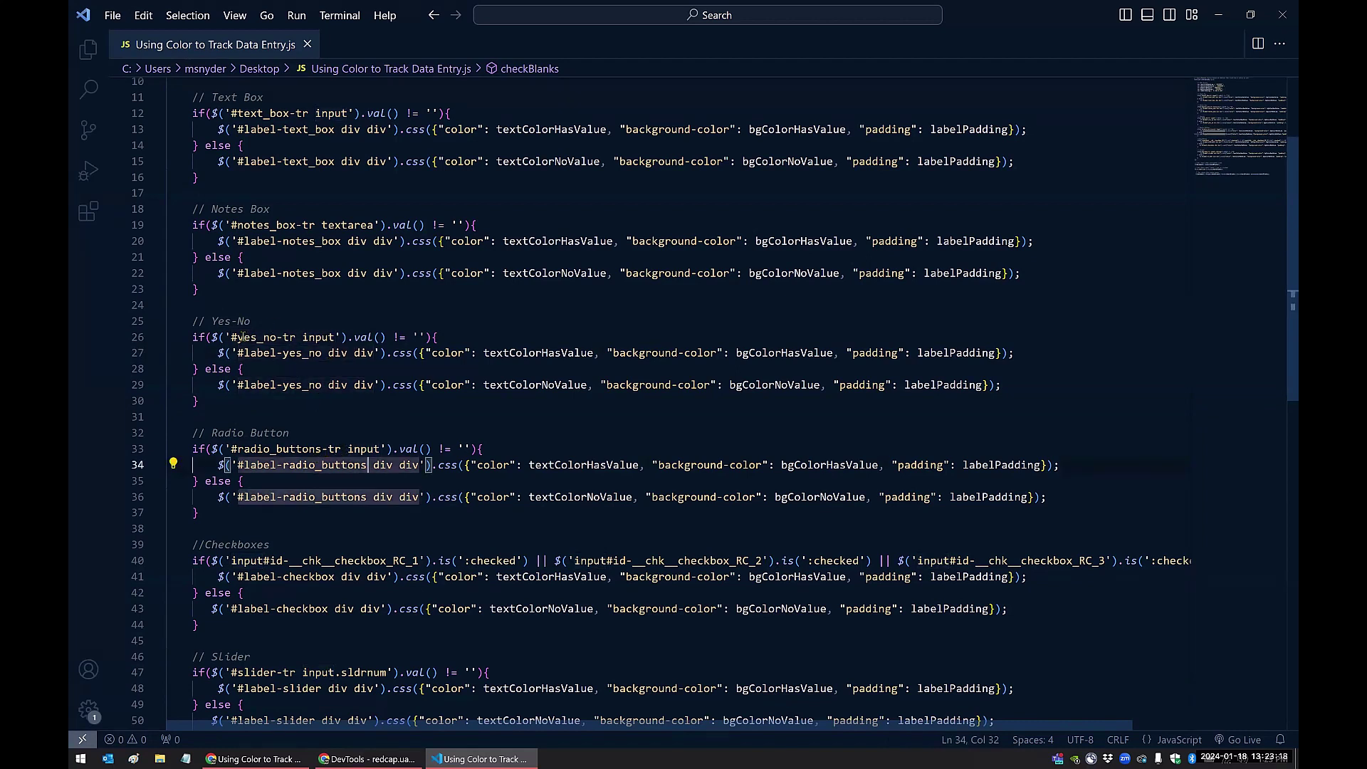
{"action": "double_click", "coordinate": [275, 337]}
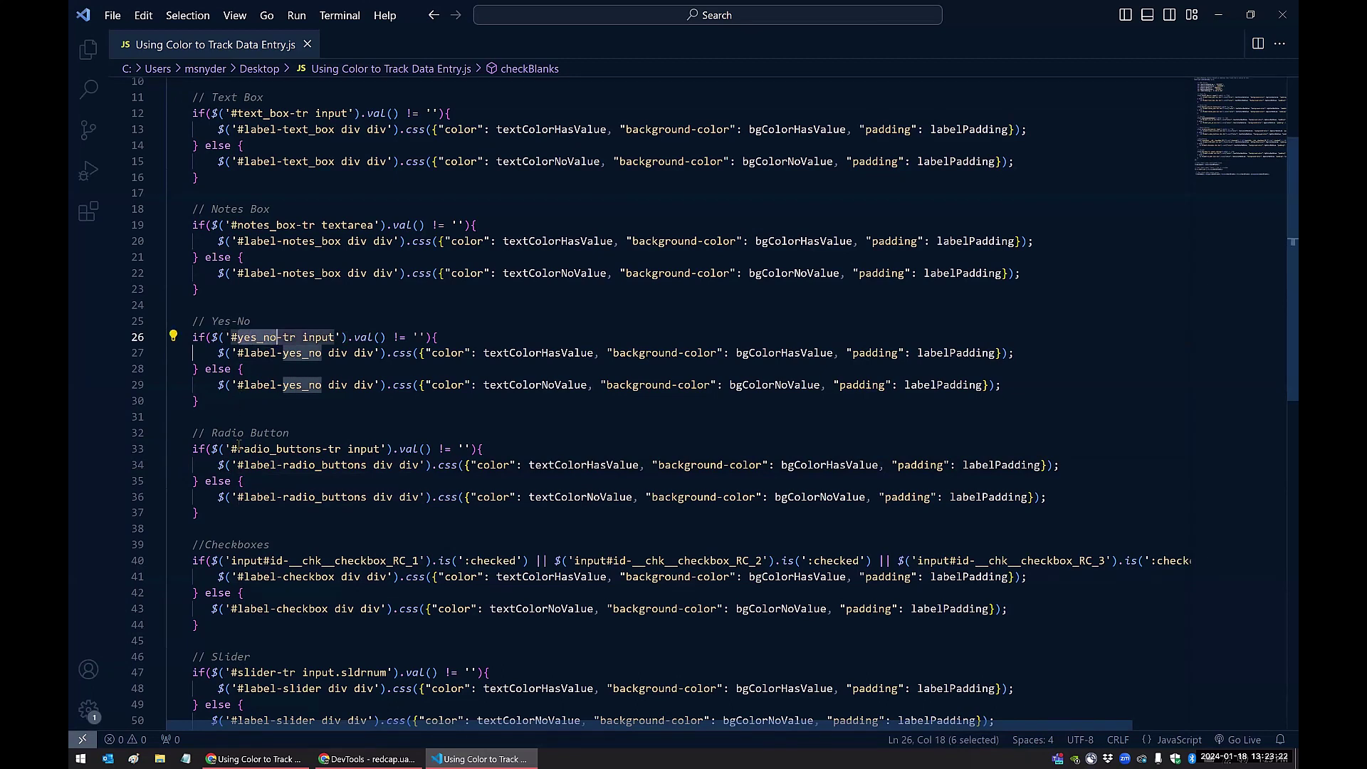
{"action": "left_click_drag", "start_coordinate": [239, 449], "coordinate": [320, 451]}
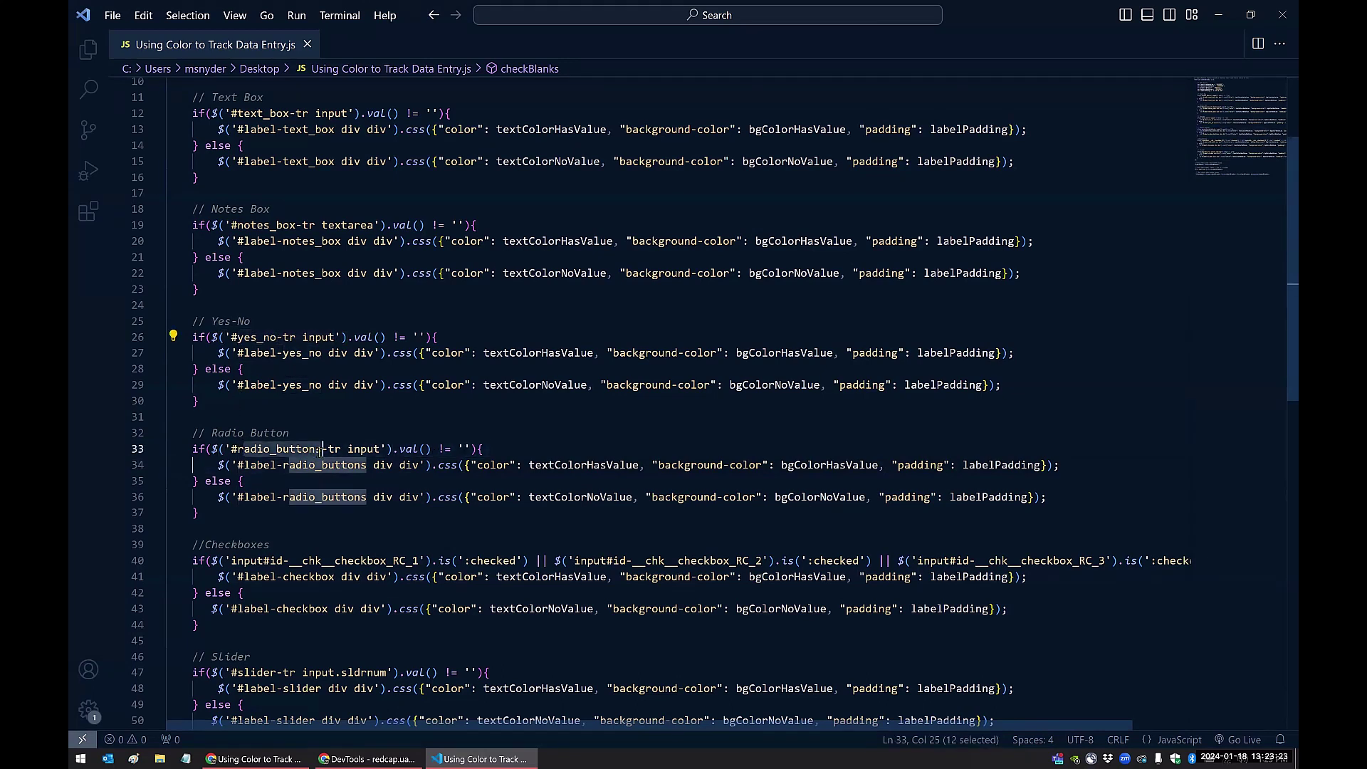
{"action": "left_click", "coordinate": [304, 465]}
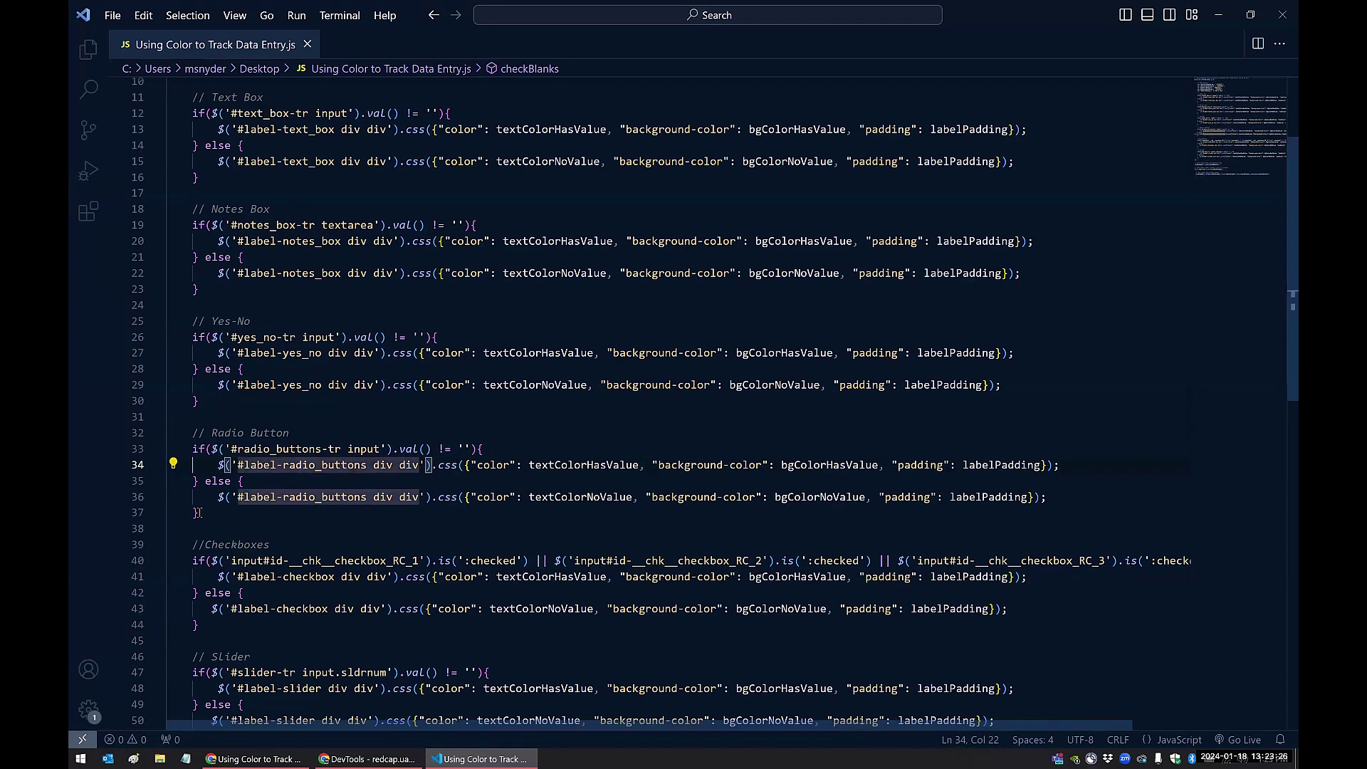
- Highlight the code from the Text Box through the Radio Button block, and single out the Notes Box block's textarea selector
{"action": "left_click_drag", "start_coordinate": [201, 512], "coordinate": [141, 78]}
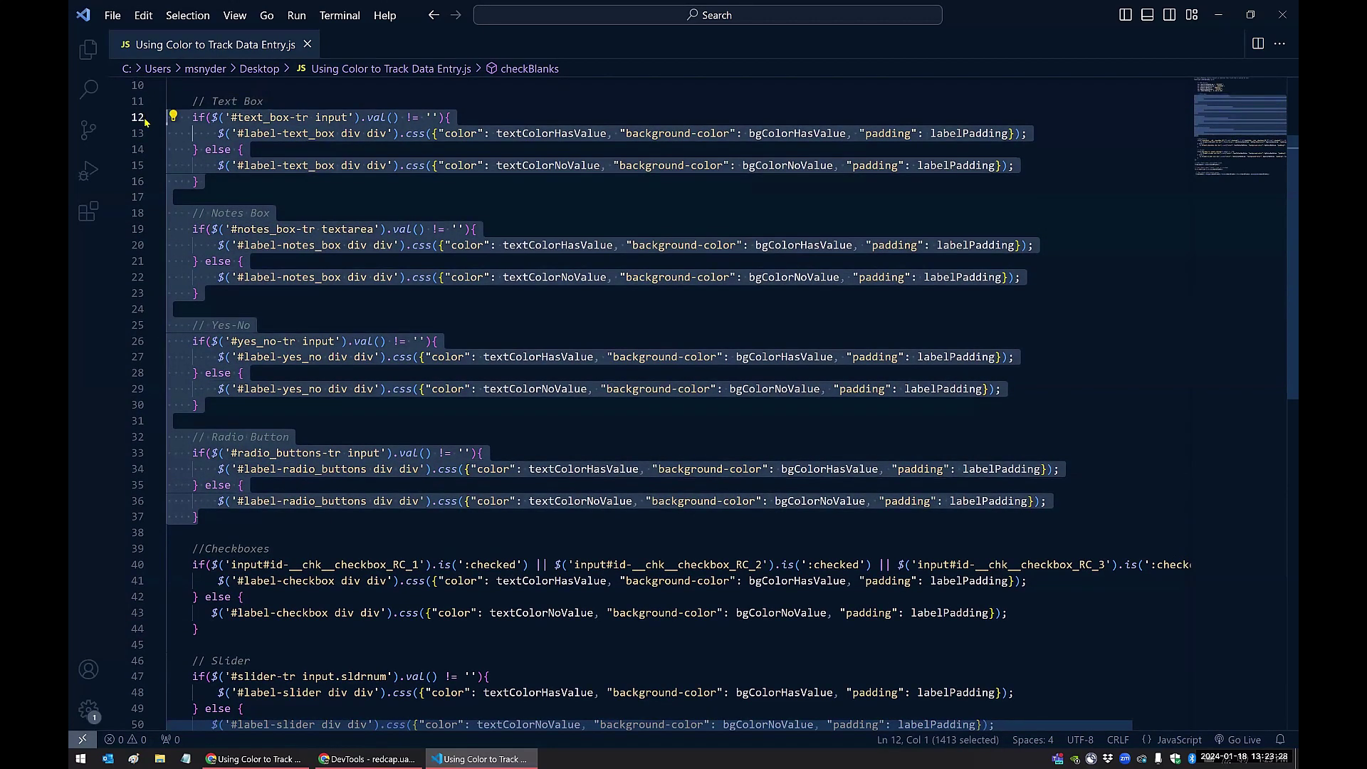
{"action": "left_click", "coordinate": [289, 228]}
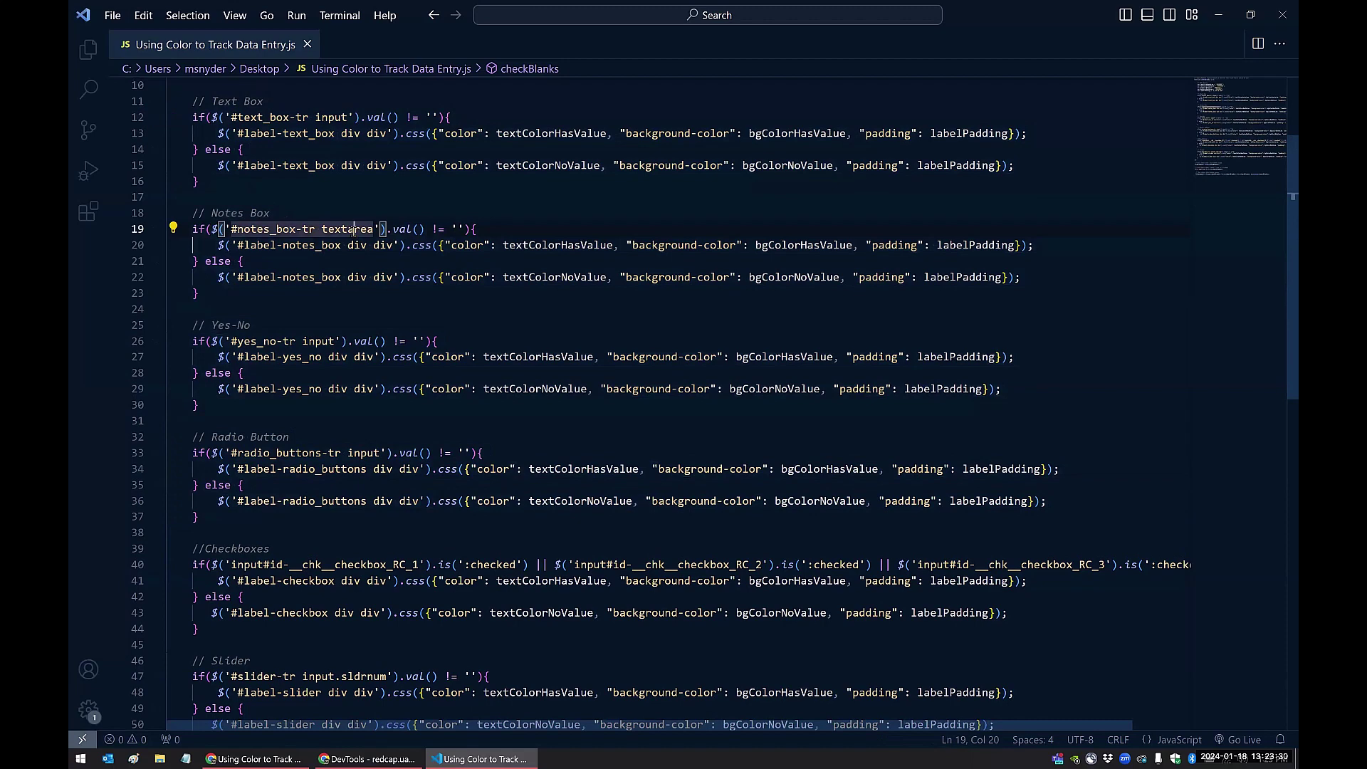
{"action": "double_click", "coordinate": [349, 228]}
{"action": "left_click", "coordinate": [362, 277]}
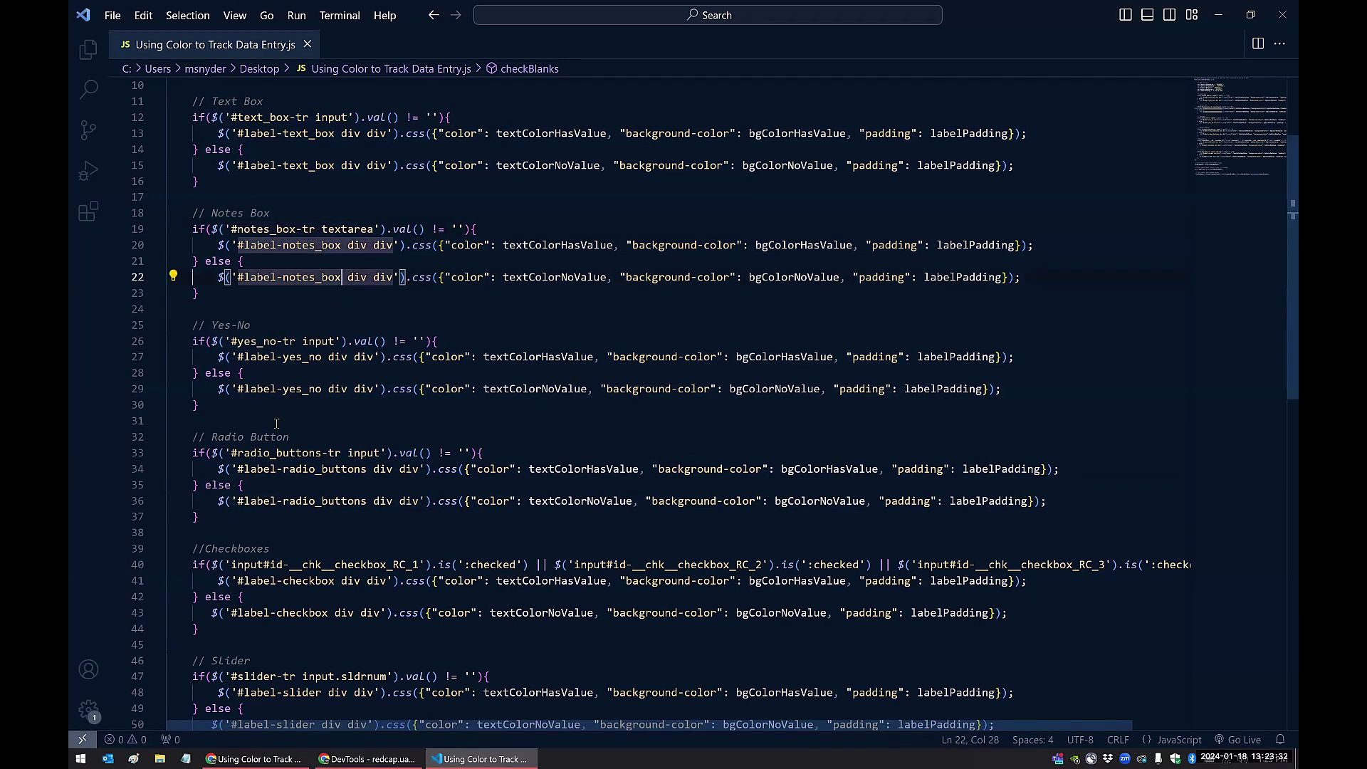
- Highlight input.sldrnum in the Slider block's condition to examine how the script targets the slider's value
{"action": "scroll", "coordinate": [277, 424], "scroll_direction": "down", "scroll_amount": 5}
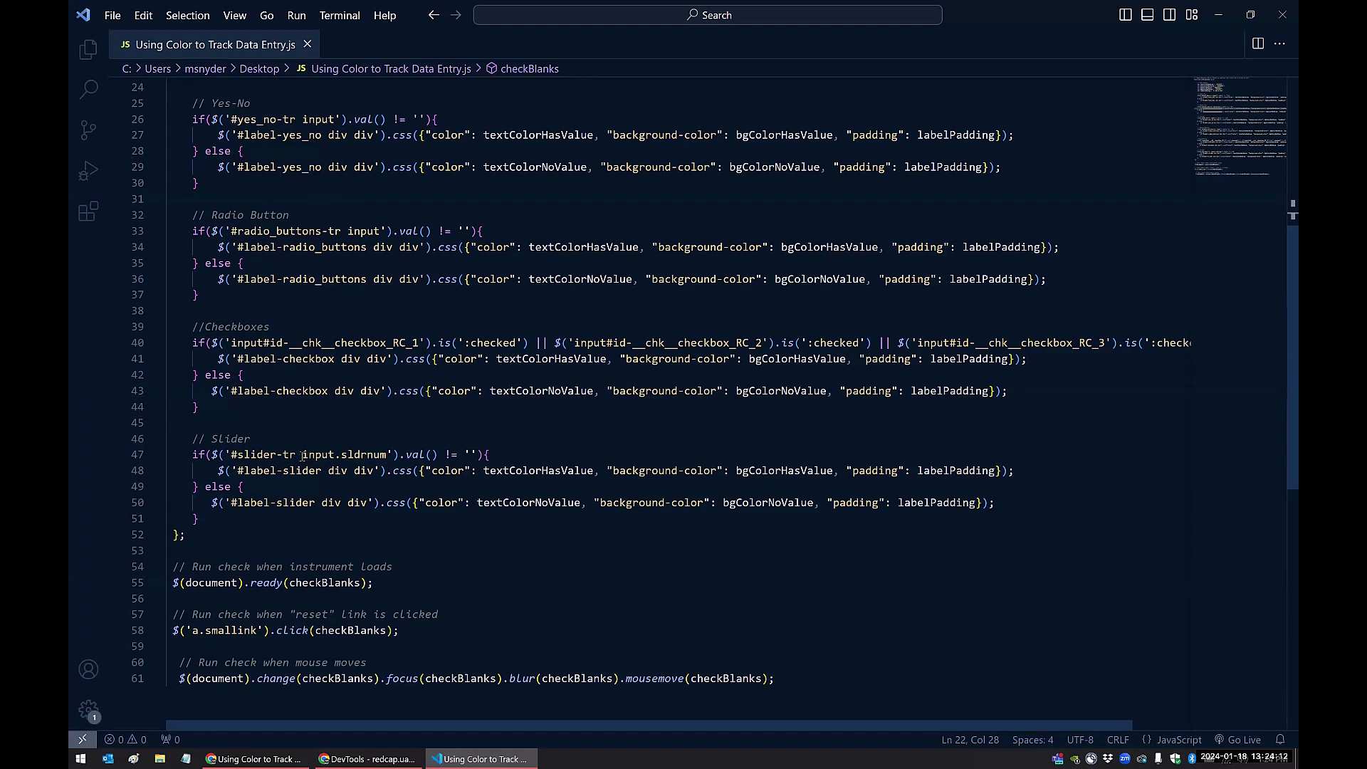
{"action": "left_click_drag", "start_coordinate": [303, 455], "coordinate": [386, 455]}
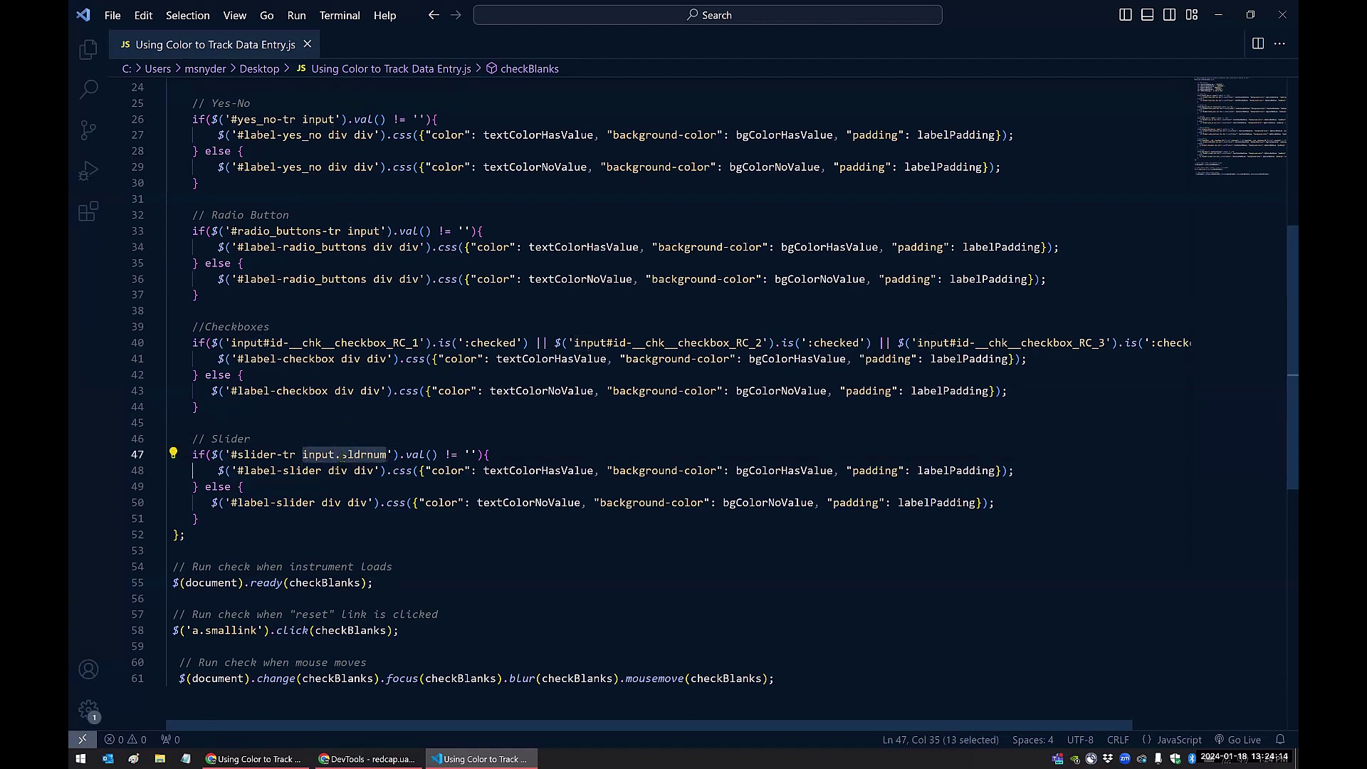
{"action": "left_click", "coordinate": [382, 456]}
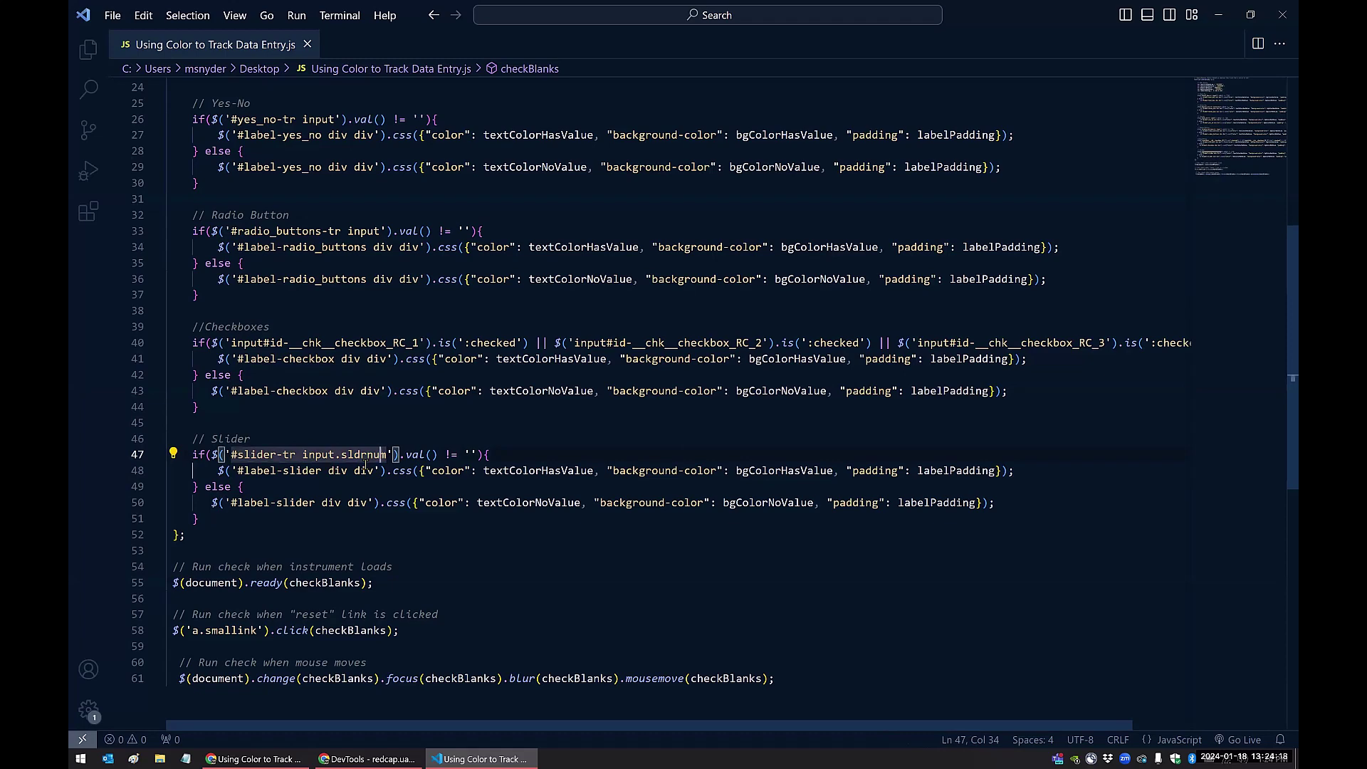
{"action": "left_click", "coordinate": [253, 758]}
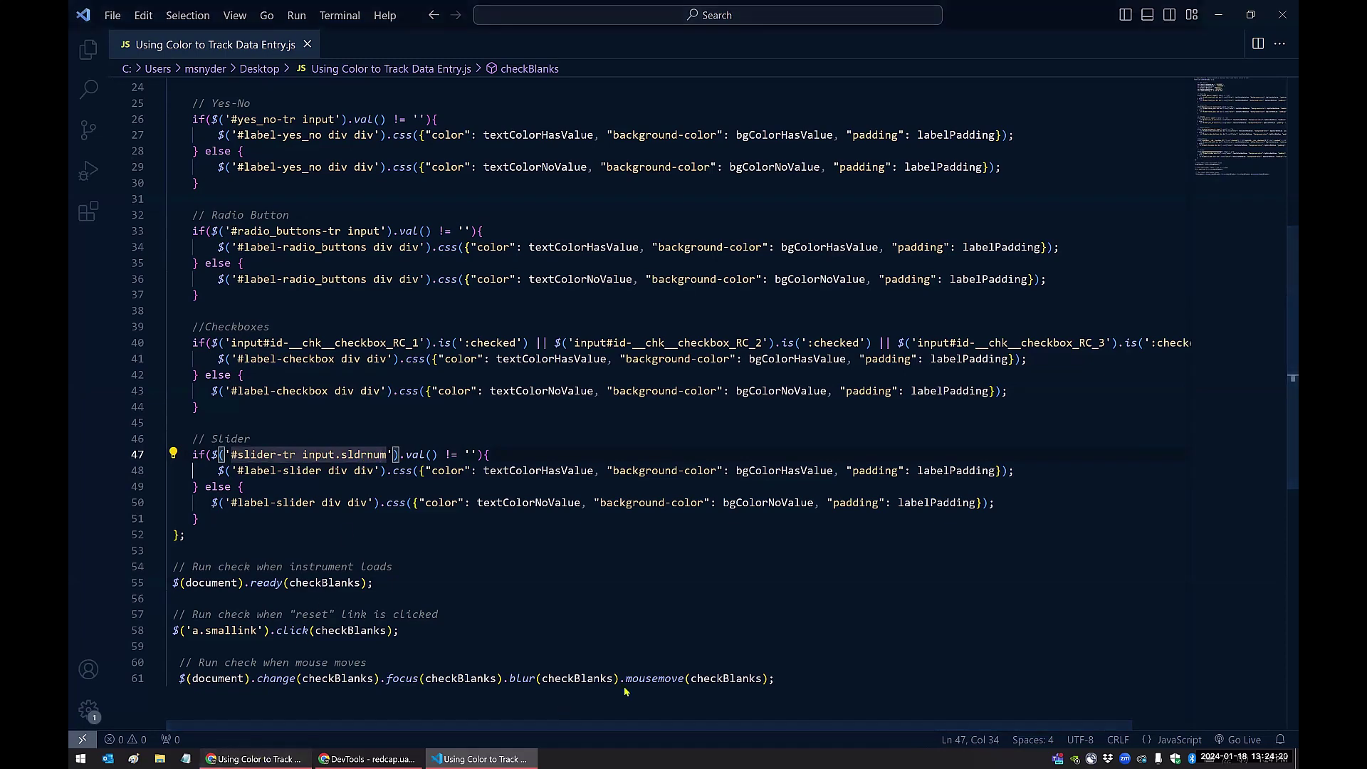
{"action": "left_click", "coordinate": [760, 598]}
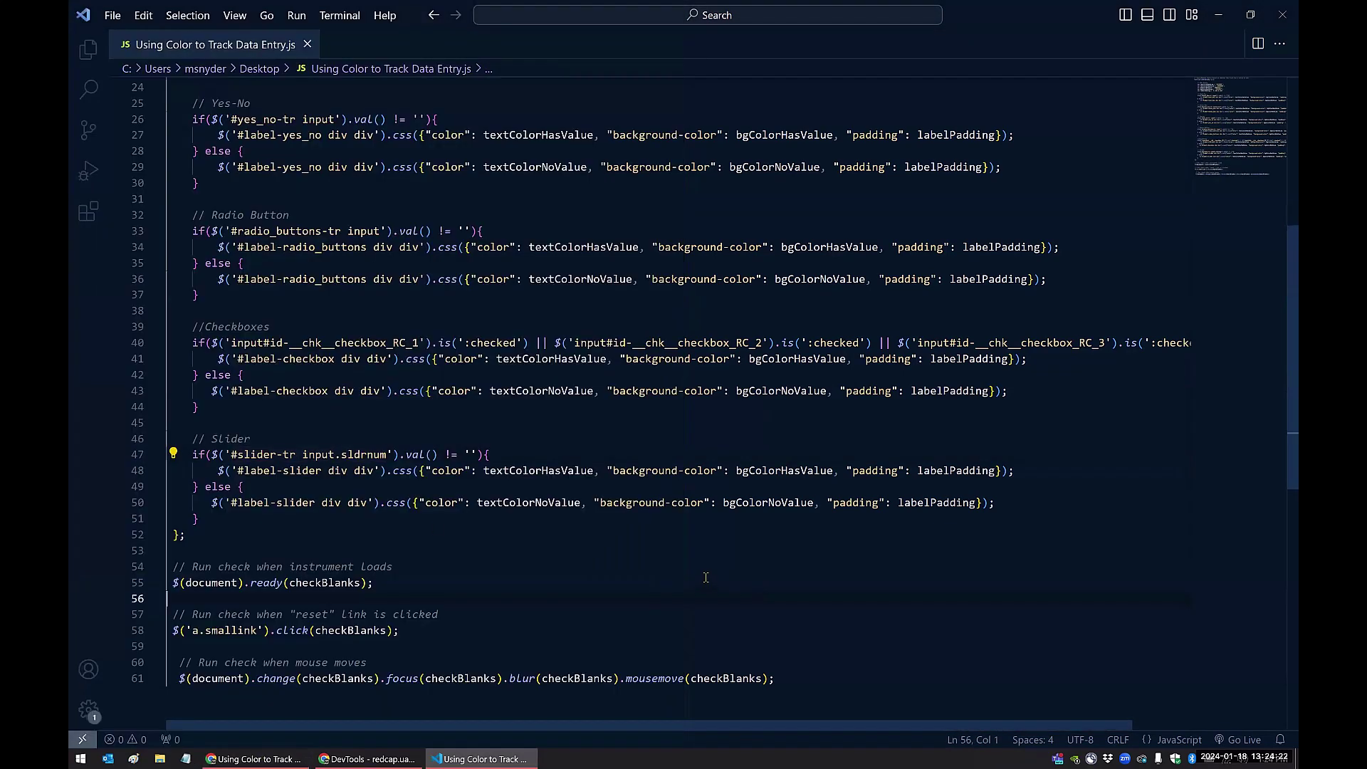
- Review the whole checkBlanks function, collapse and re-expand it, and examine the calls that run it at the script's end
{"action": "scroll", "coordinate": [152, 498], "scroll_direction": "up", "scroll_amount": 6}
{"action": "scroll", "coordinate": [173, 282], "scroll_direction": "down", "scroll_amount": 2}
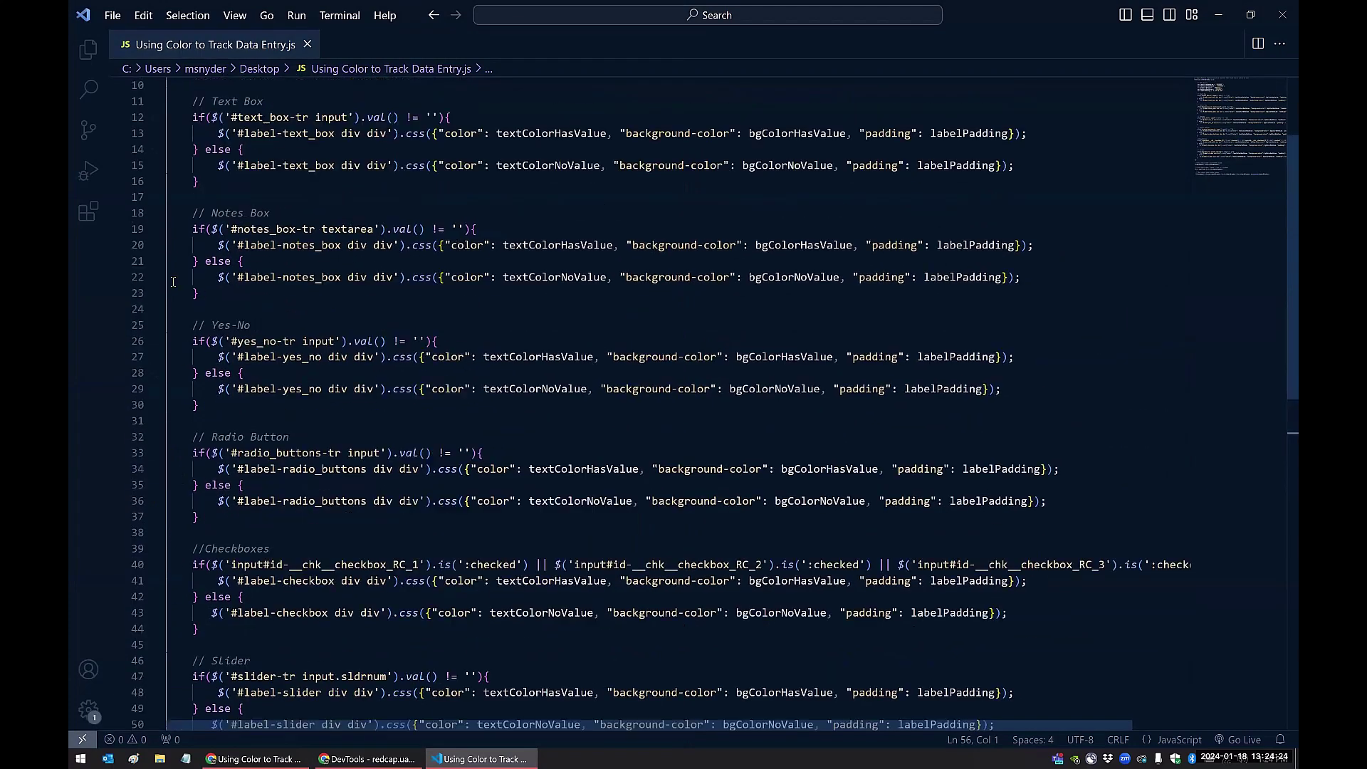
{"action": "scroll", "coordinate": [172, 331], "scroll_direction": "up", "scroll_amount": 3}
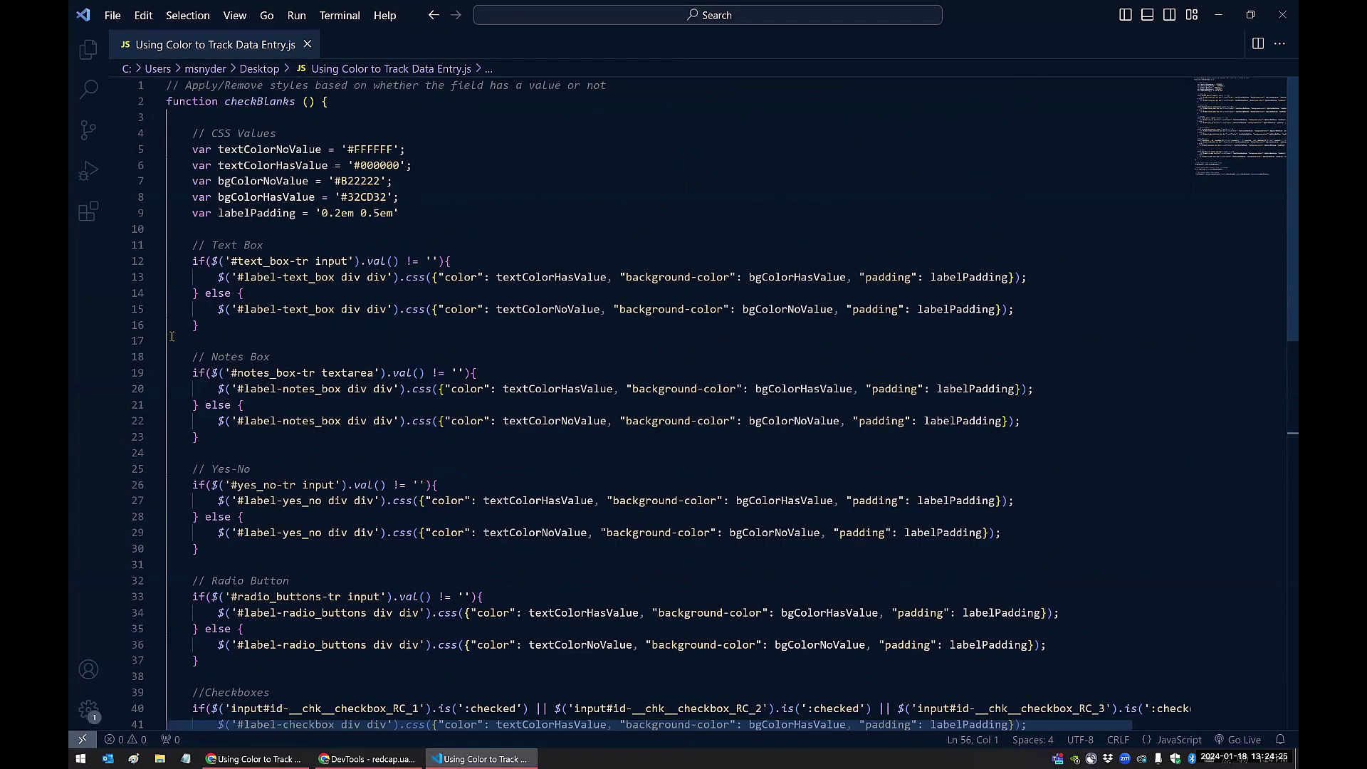
{"action": "left_click", "coordinate": [156, 102]}
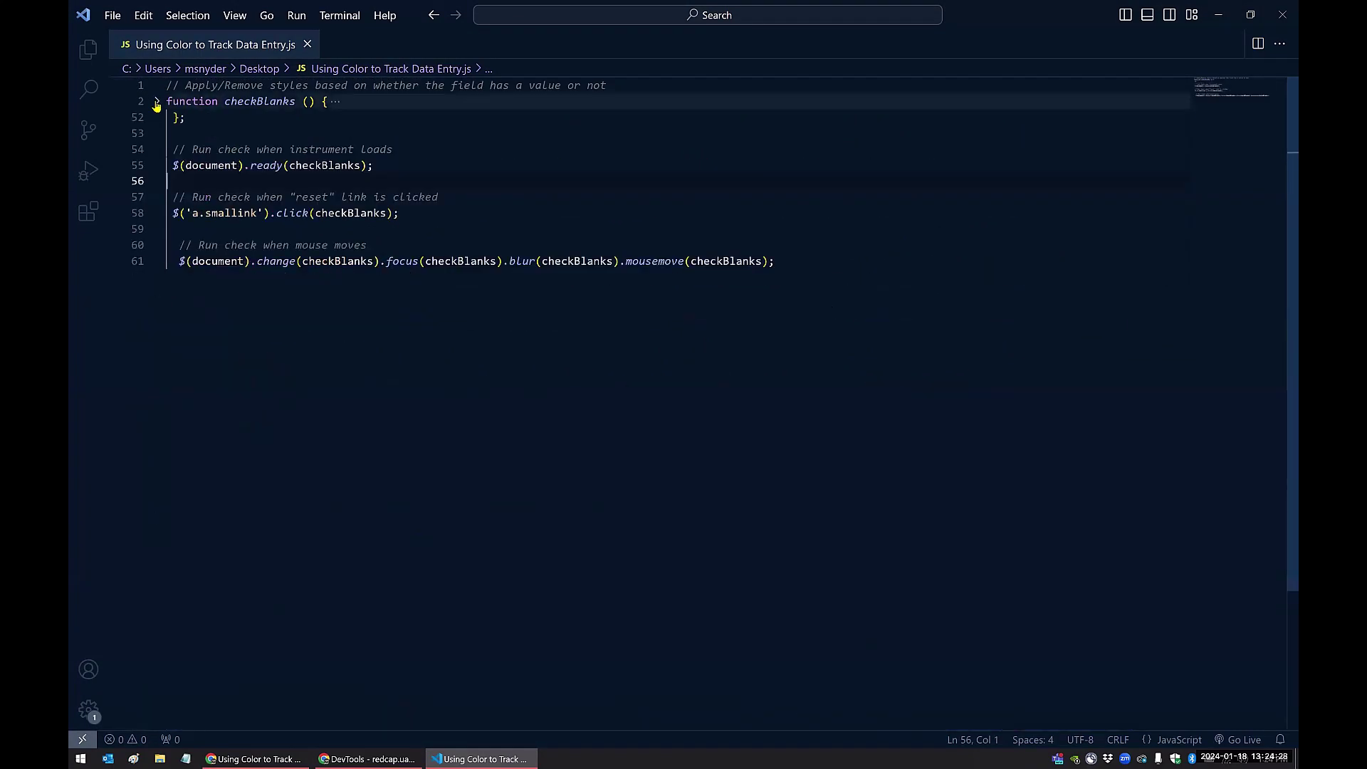
{"action": "left_click", "coordinate": [156, 102]}
{"action": "scroll", "coordinate": [269, 227], "scroll_direction": "down", "scroll_amount": 10}
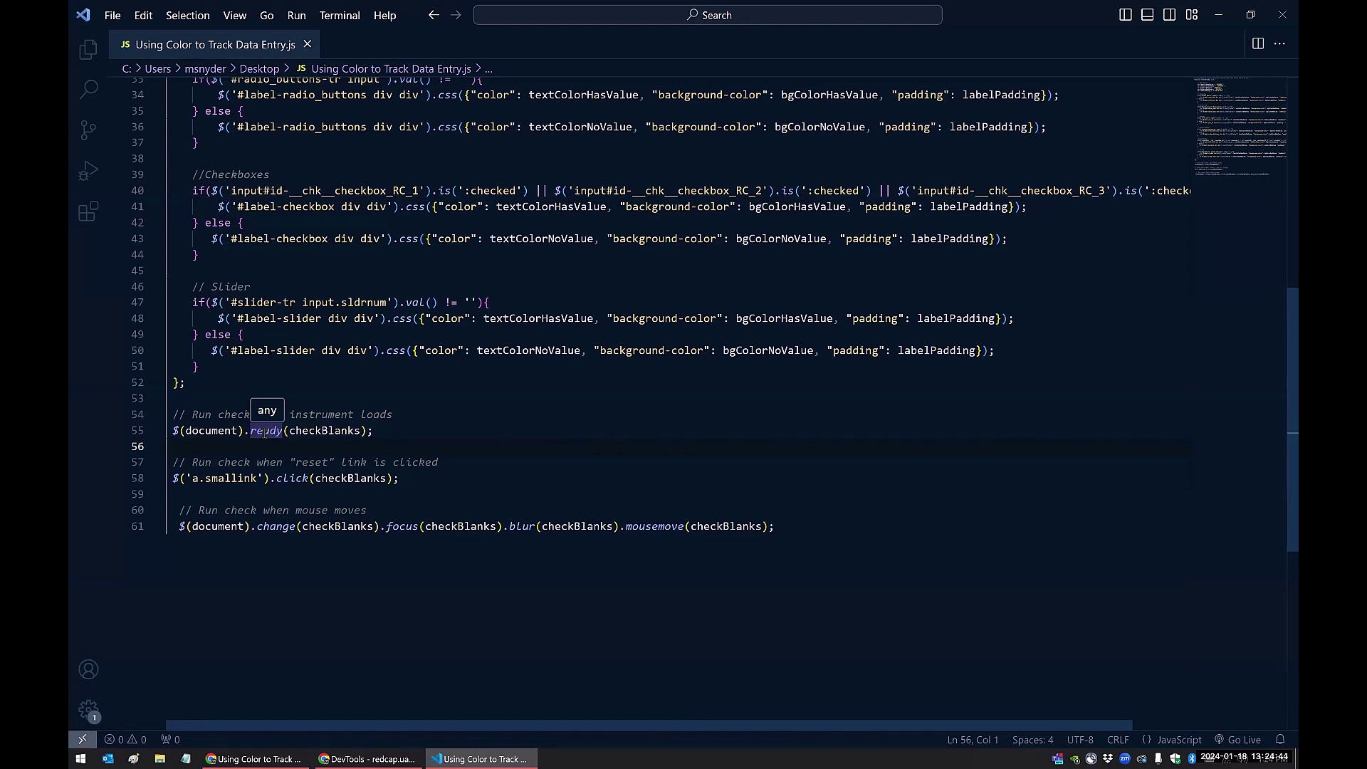
- Compare the document ready and mouse-move calls in the script with the REDCap data entry form in Chrome
{"action": "left_click", "coordinate": [284, 758]}
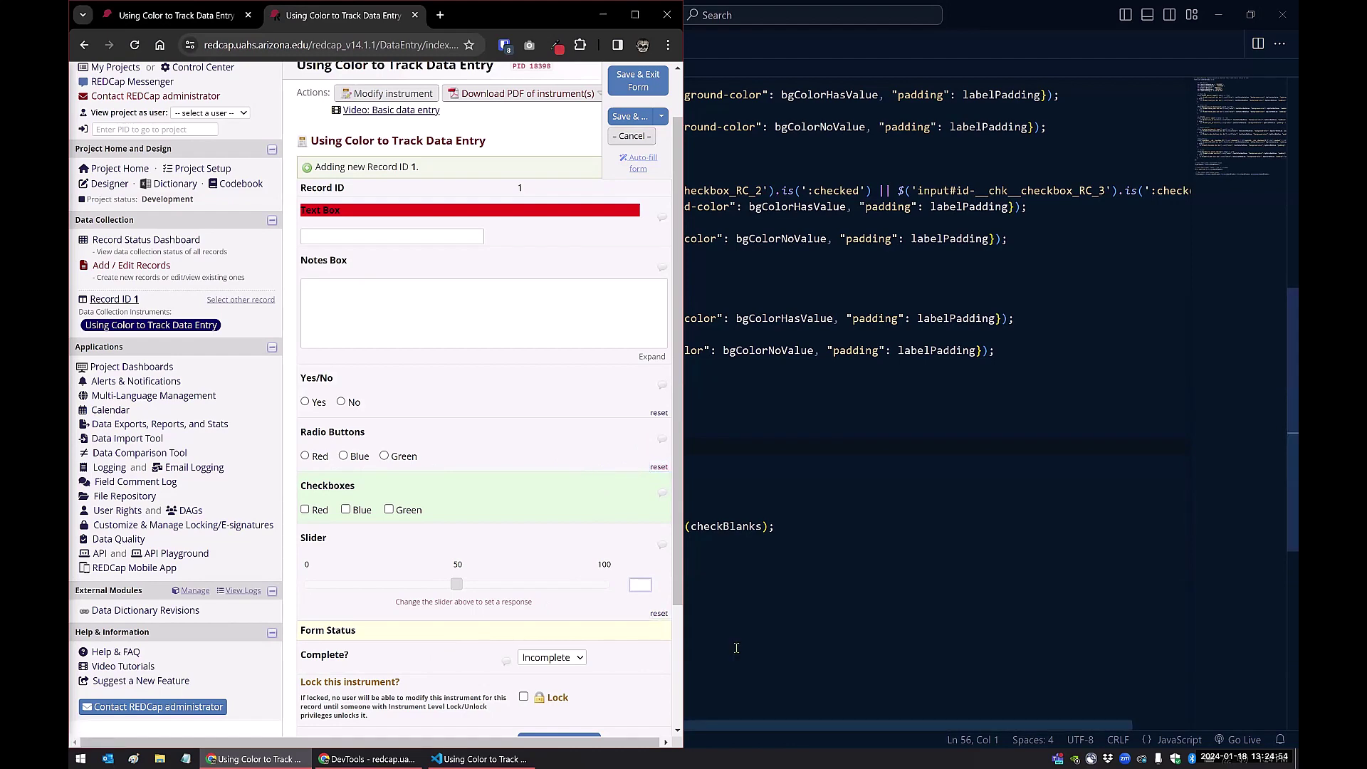
{"action": "left_click", "coordinate": [819, 526]}
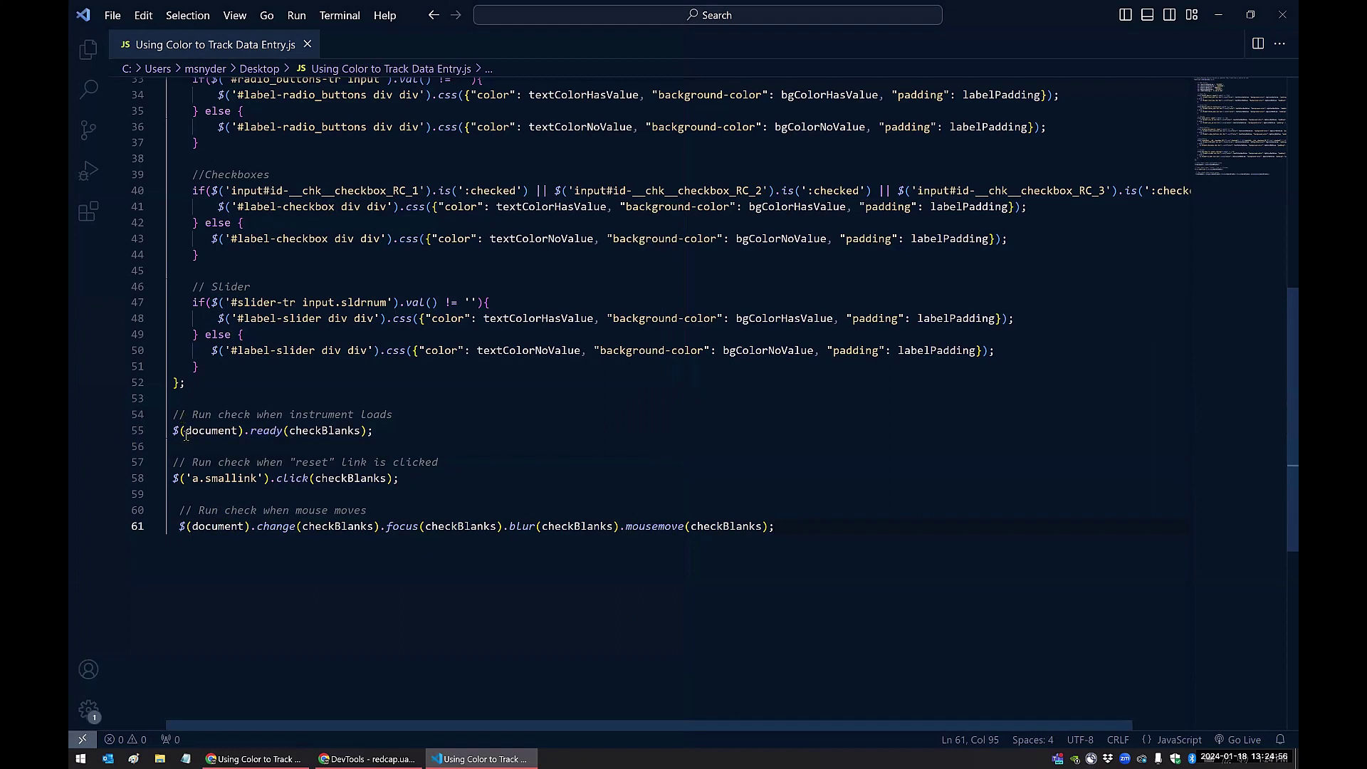
{"action": "mouse_move", "coordinate": [187, 434]}
{"action": "left_click", "coordinate": [393, 432]}
{"action": "left_click", "coordinate": [254, 759]}
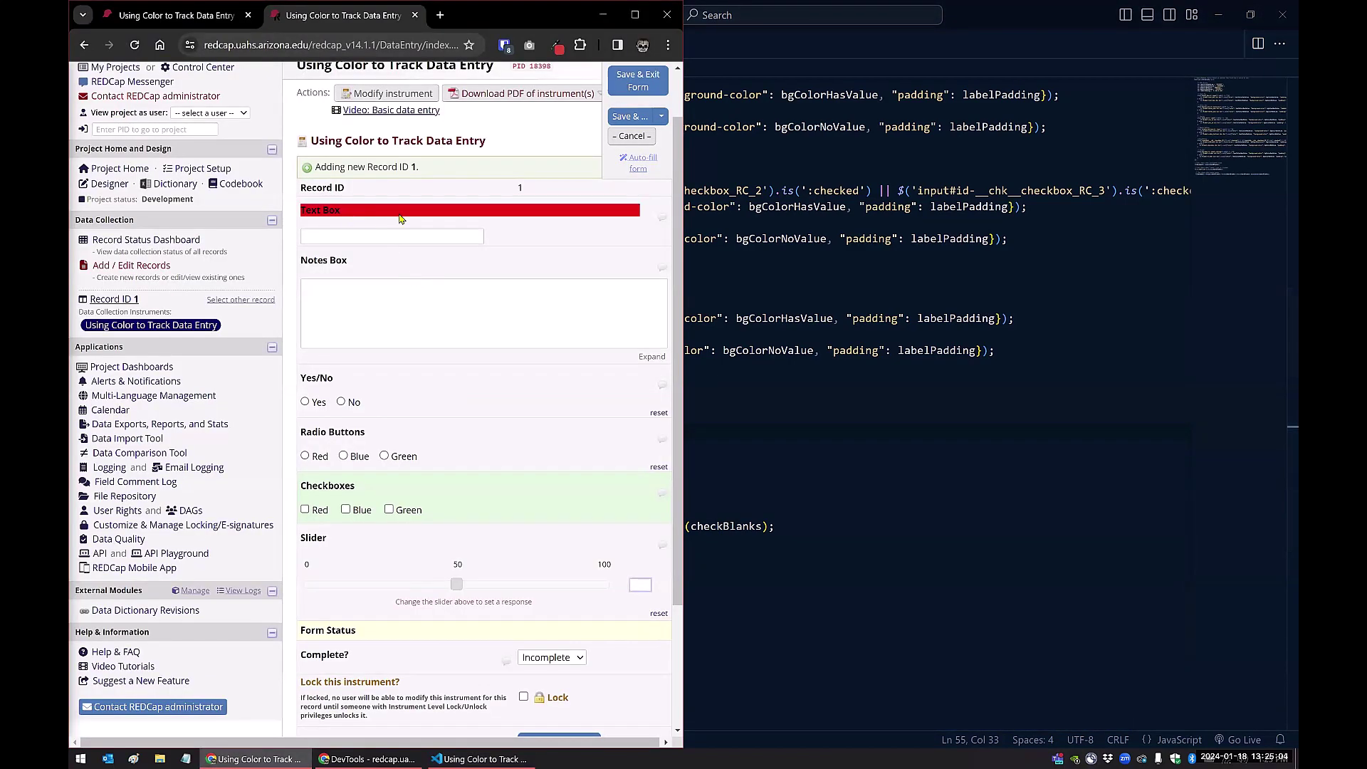
{"action": "left_click", "coordinate": [745, 595]}
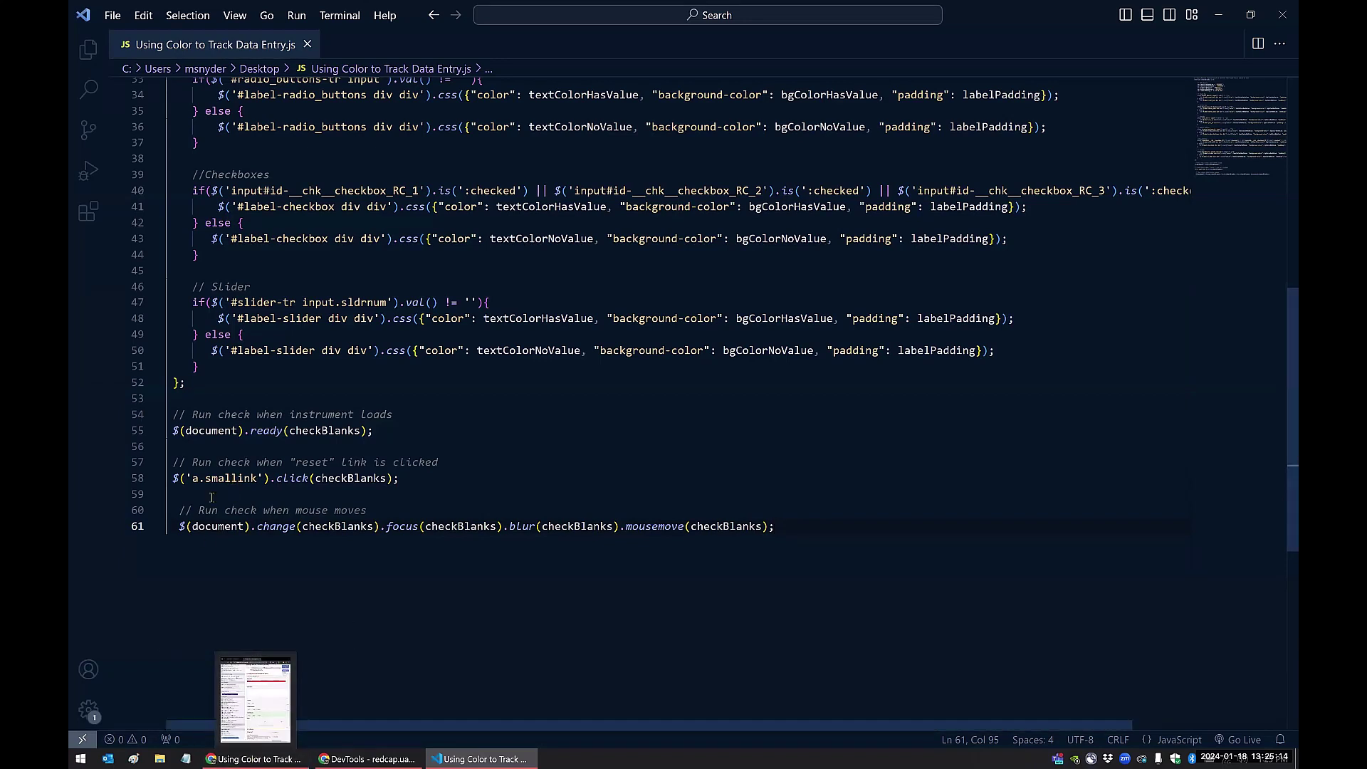
- Switch to the form in Chrome and inspect the Slider field's reset link to examine its smalllink anchor element
{"action": "left_click", "coordinate": [255, 757]}
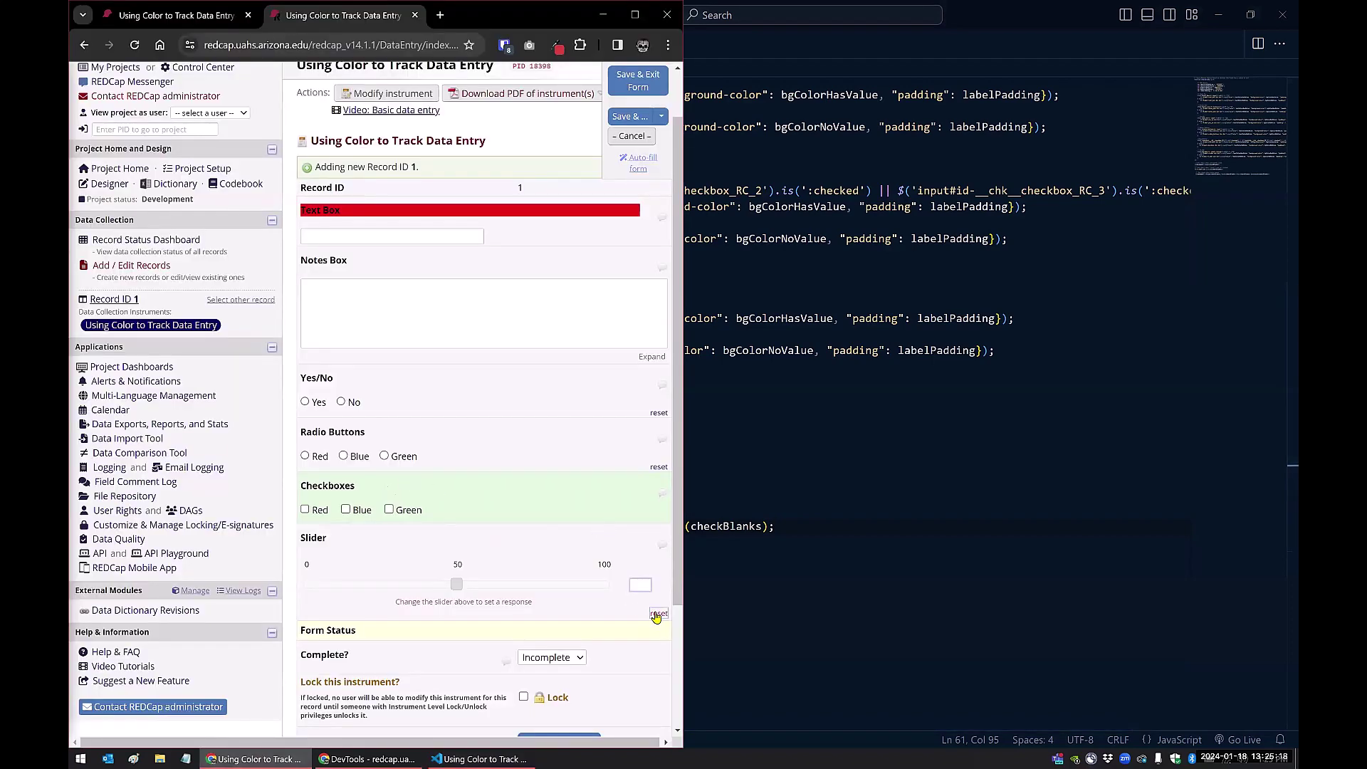
{"action": "right_click", "coordinate": [656, 617]}
{"action": "left_click", "coordinate": [695, 600]}
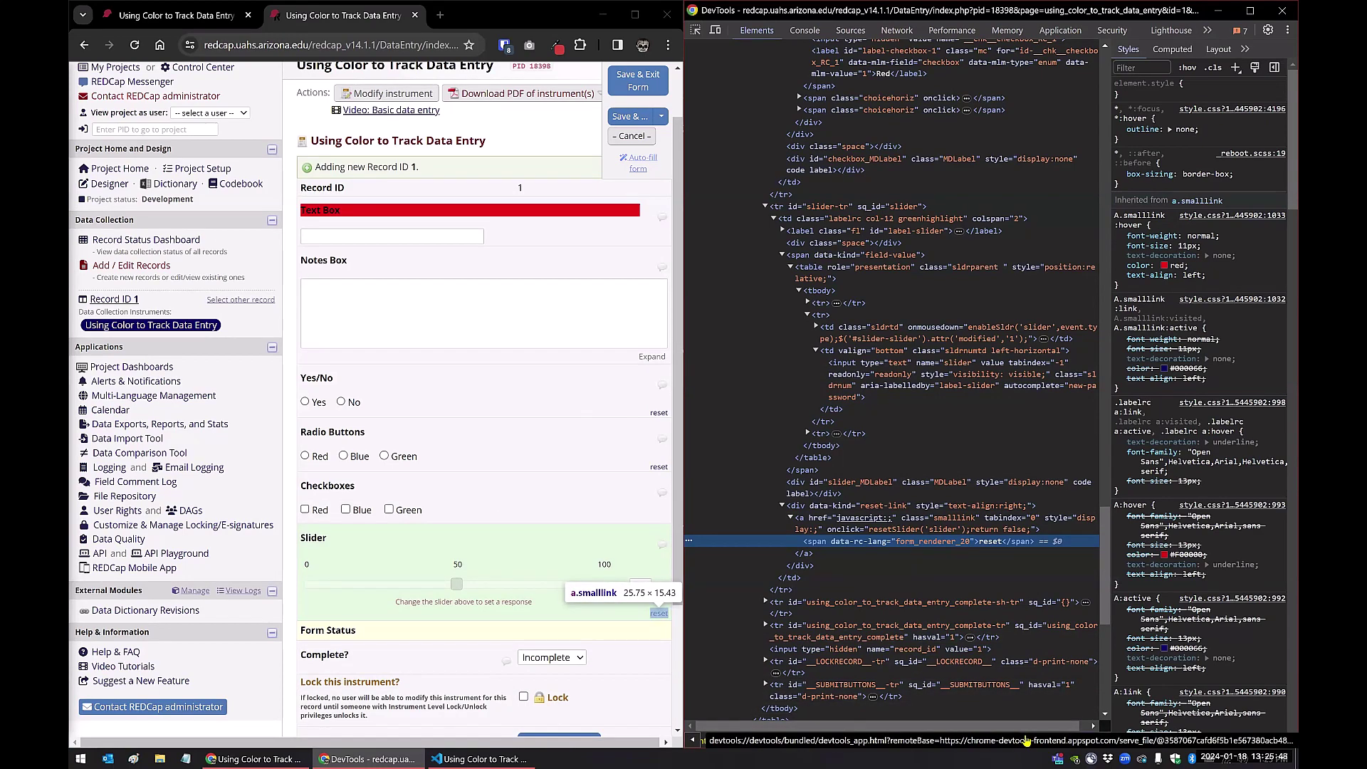
- Return to the script in VS Code and highlight #label-slider in the Slider block's has-value style line
{"action": "mouse_move", "coordinate": [461, 755]}
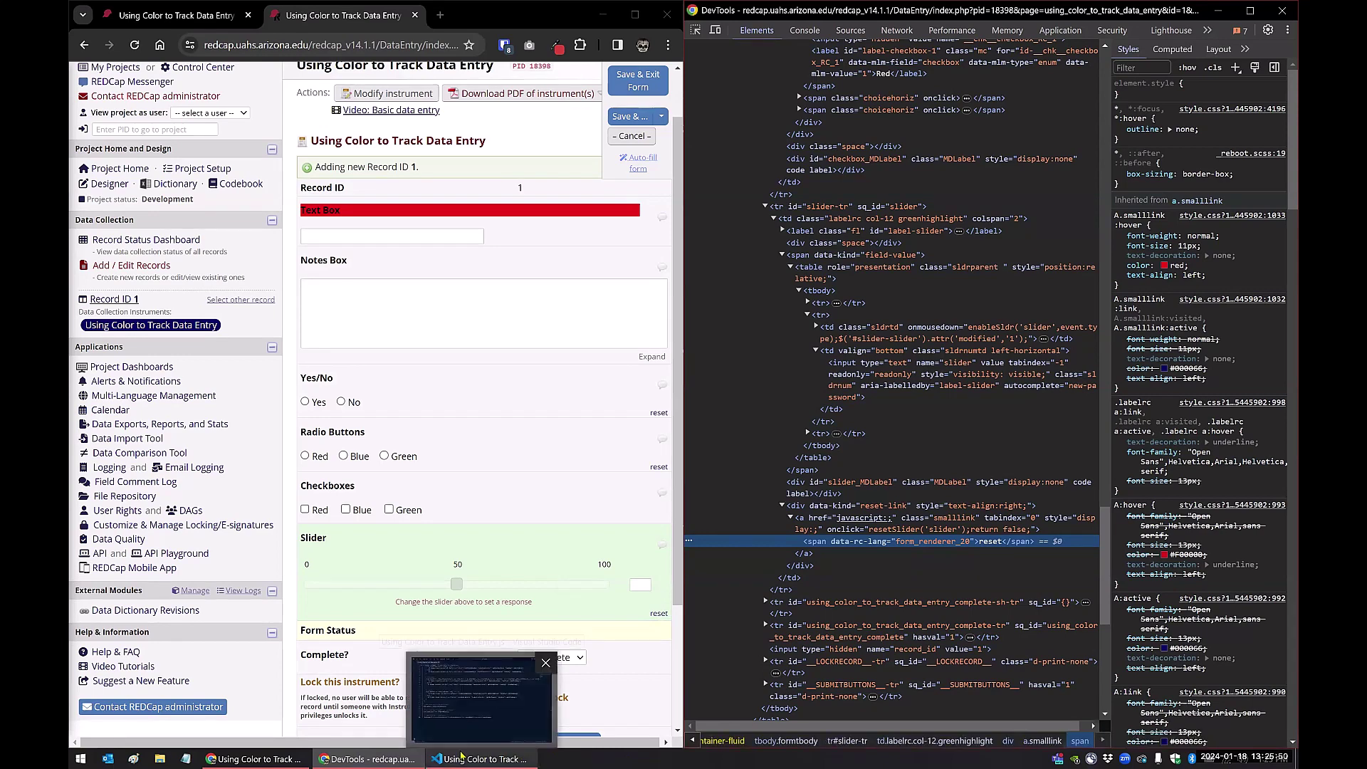
{"action": "left_click", "coordinate": [461, 757]}
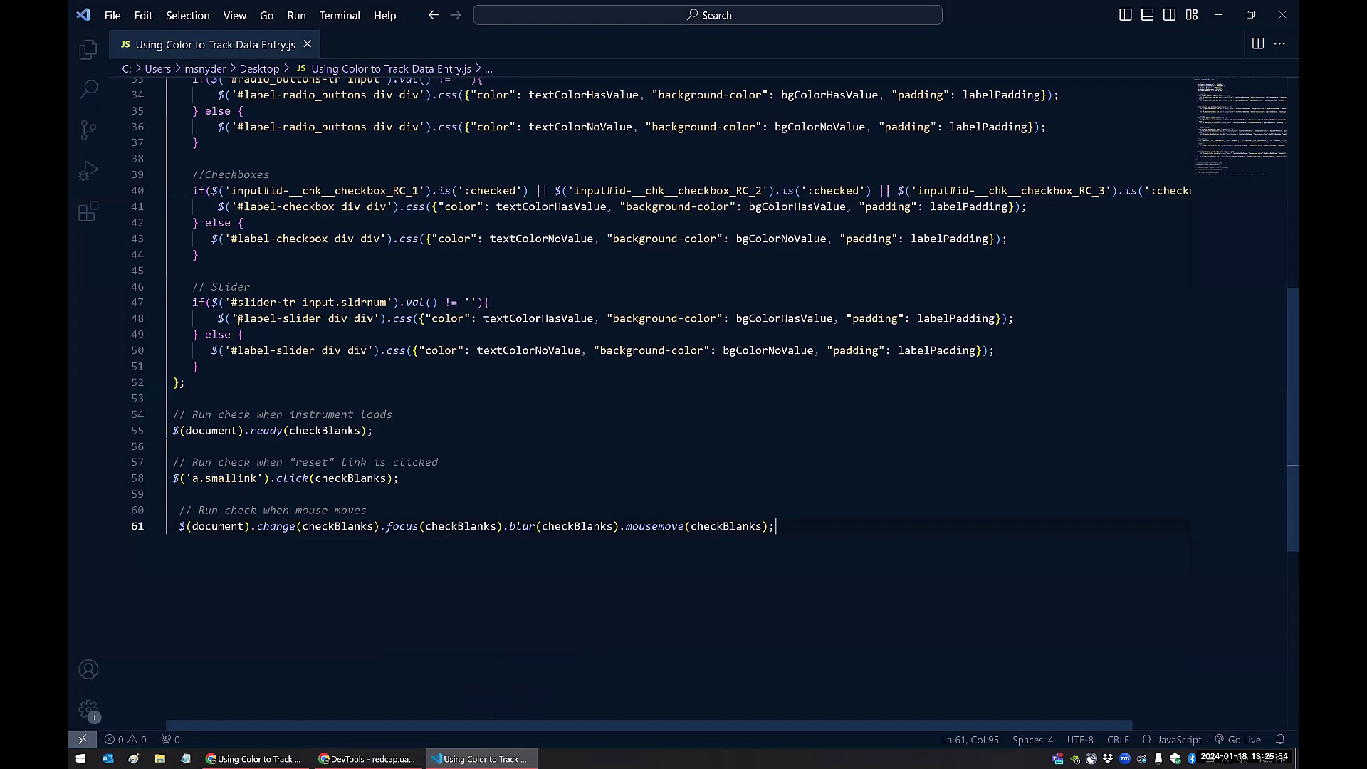
{"action": "left_click_drag", "start_coordinate": [238, 319], "coordinate": [323, 318]}
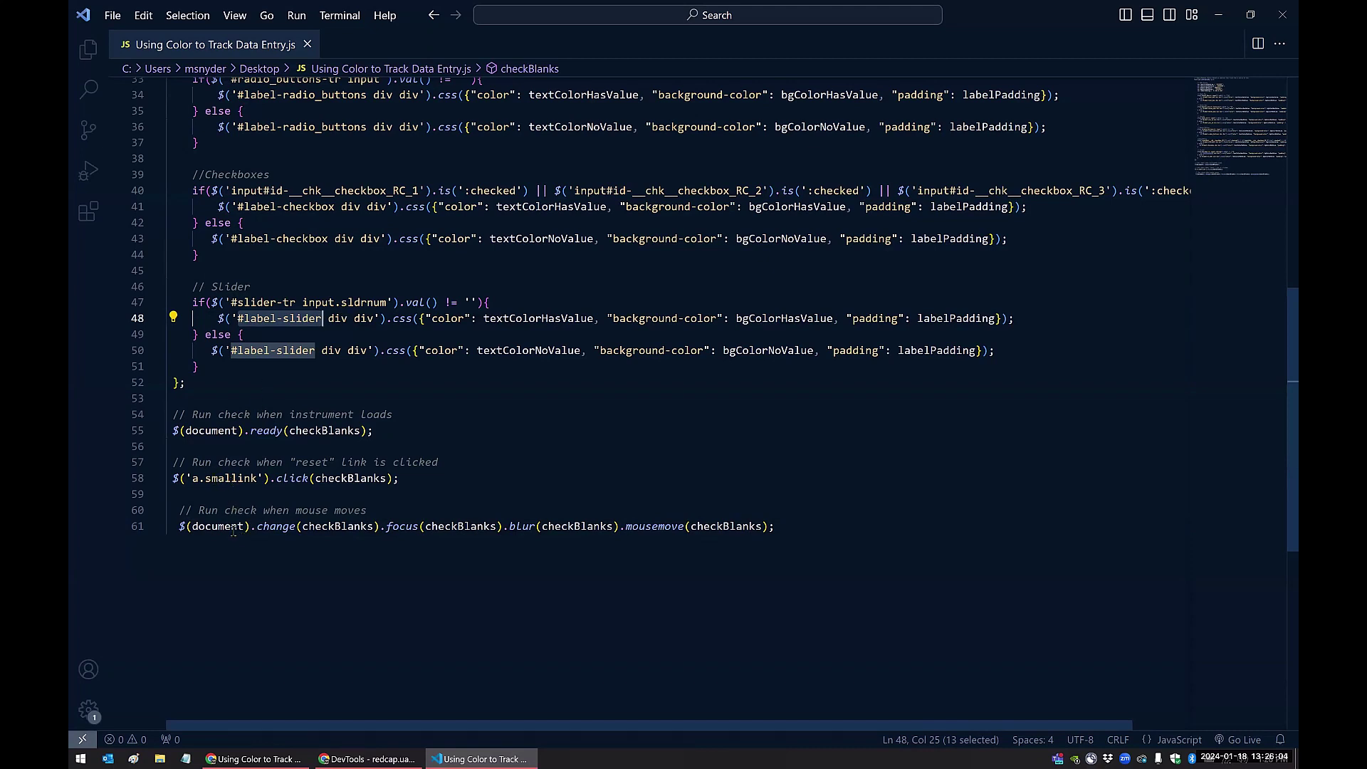
- Highlight the start of the last script line that runs checkBlanks on change, focus, blur and mouse move
{"action": "left_click_drag", "start_coordinate": [182, 527], "coordinate": [375, 526]}
{"action": "key", "text": "End"}
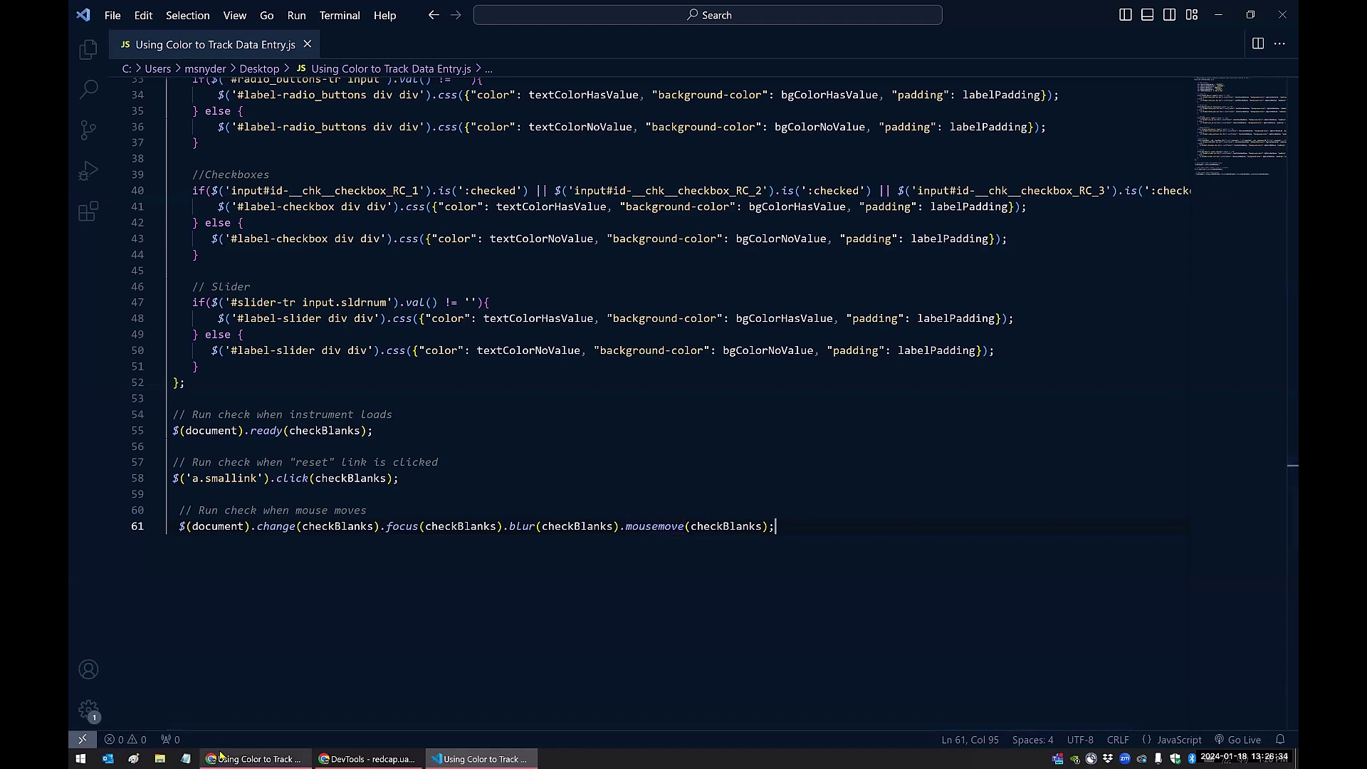
- Switch to REDCap in Chrome and open the project configuration of the REDCap JavaScript Injector external module
{"action": "mouse_move", "coordinate": [220, 756]}
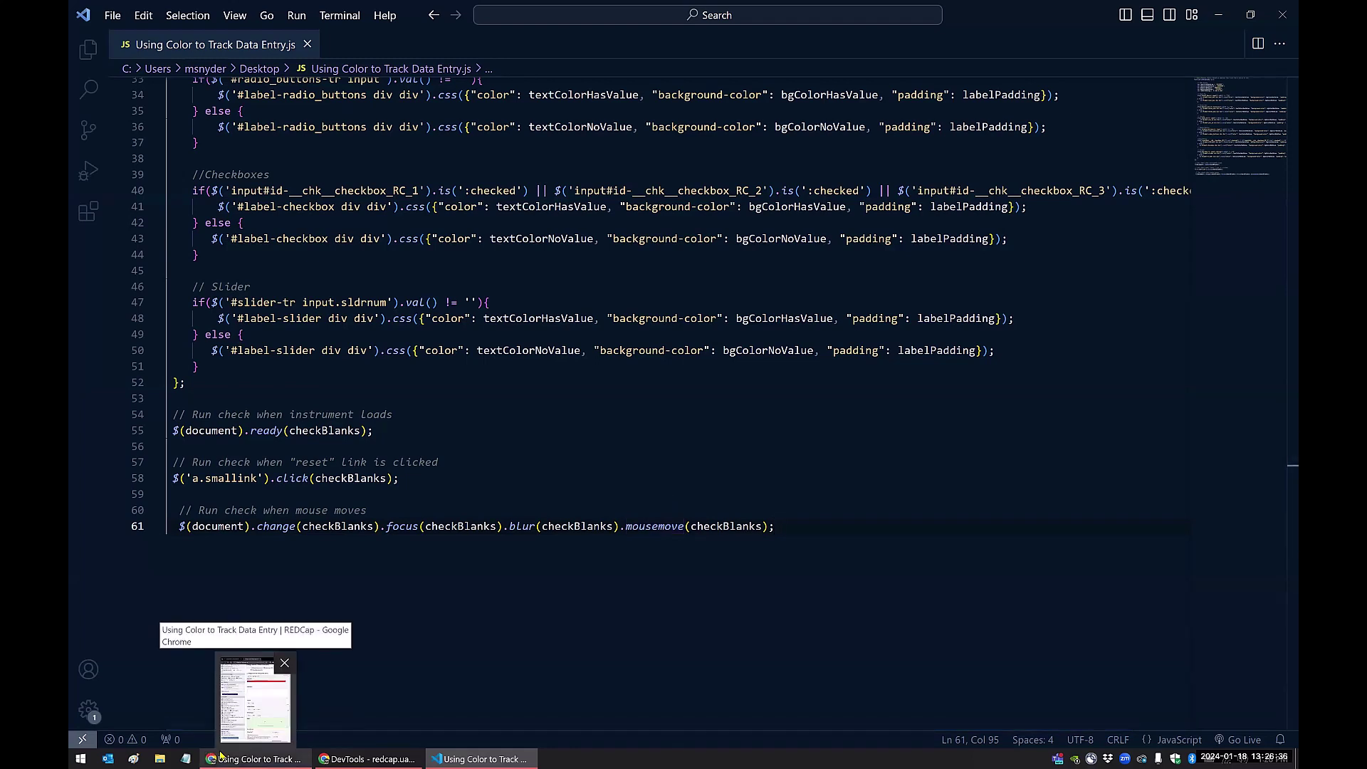
{"action": "left_click", "coordinate": [277, 756]}
{"action": "left_click", "coordinate": [636, 14]}
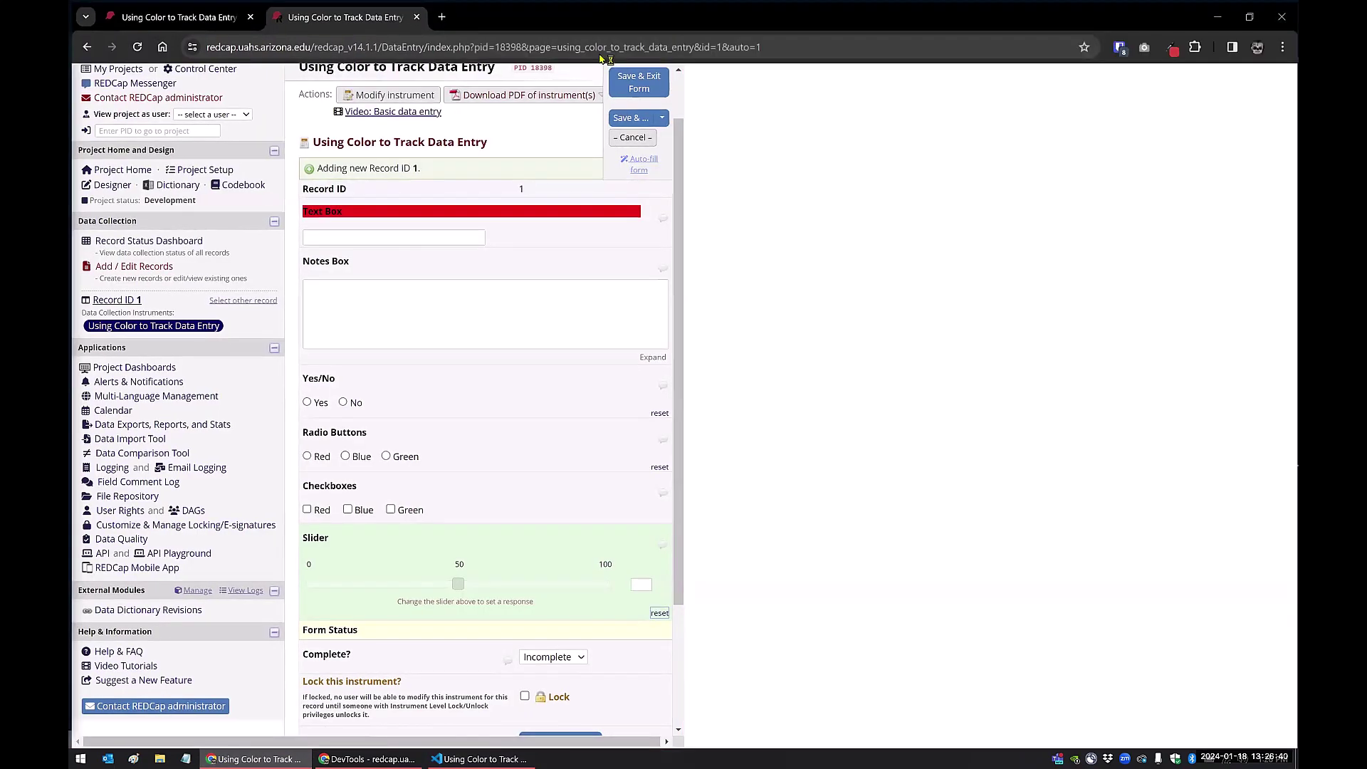
{"action": "left_click", "coordinate": [187, 591]}
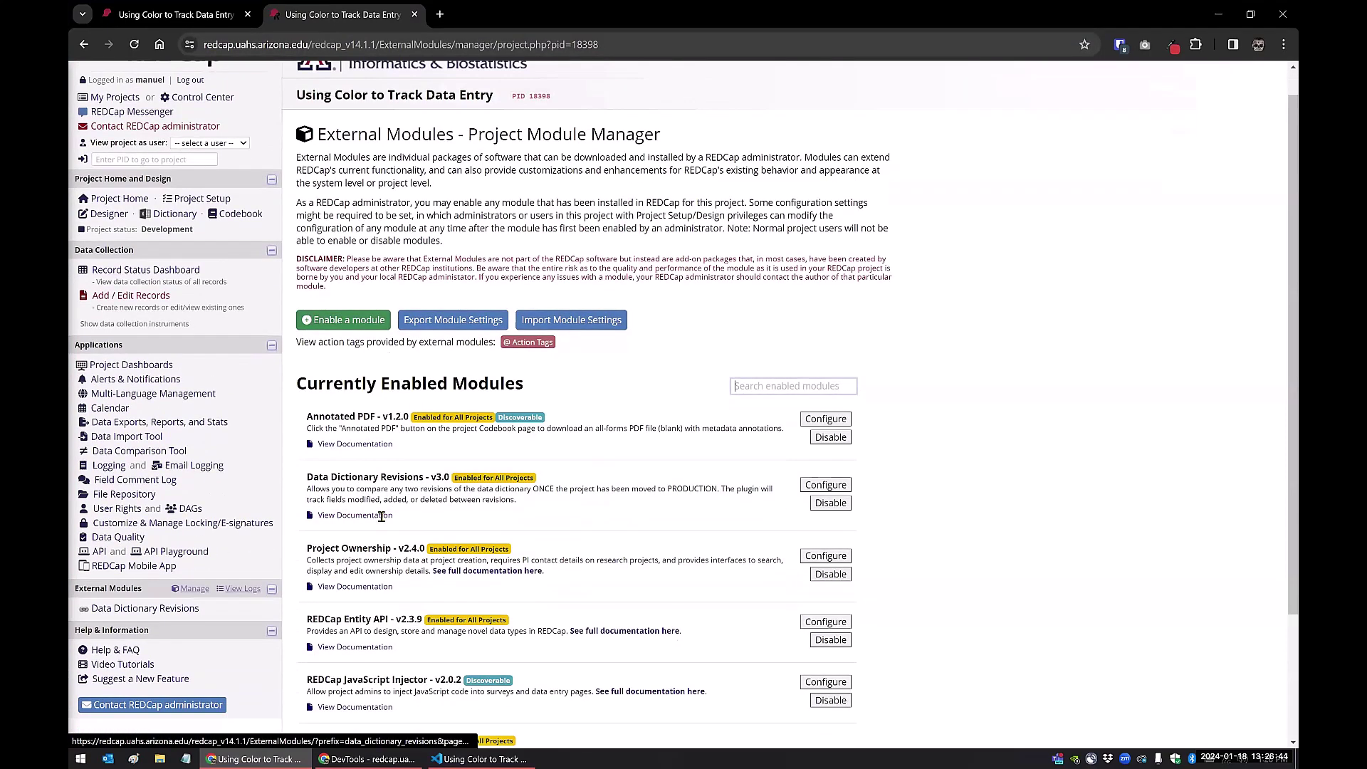
{"action": "scroll", "coordinate": [349, 549], "scroll_direction": "down", "scroll_amount": 3}
{"action": "left_click", "coordinate": [817, 524]}
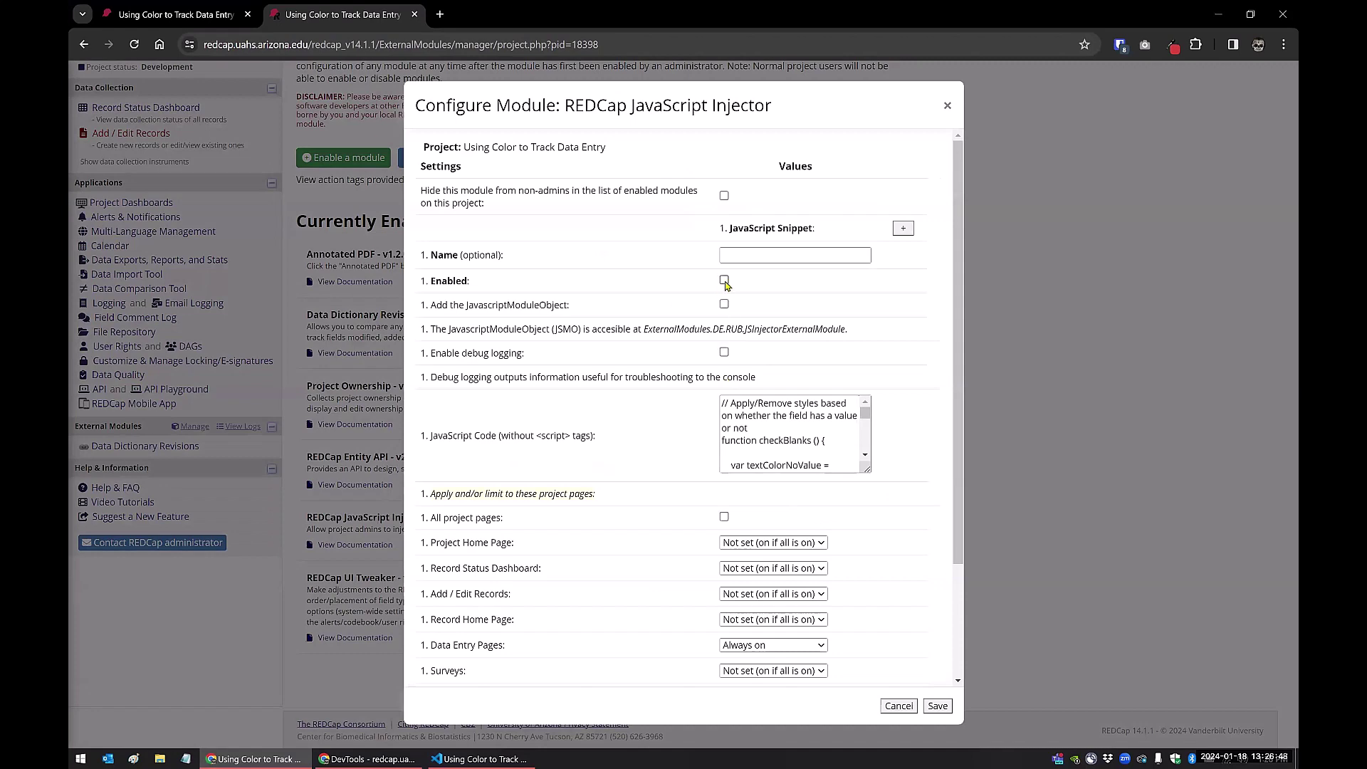
- Enable the checkBlanks JavaScript snippet, keep Data Entry Pages on Always on, and save the module configuration
{"action": "left_click", "coordinate": [723, 280]}
{"action": "left_click", "coordinate": [763, 435]}
{"action": "left_click", "coordinate": [457, 759]}
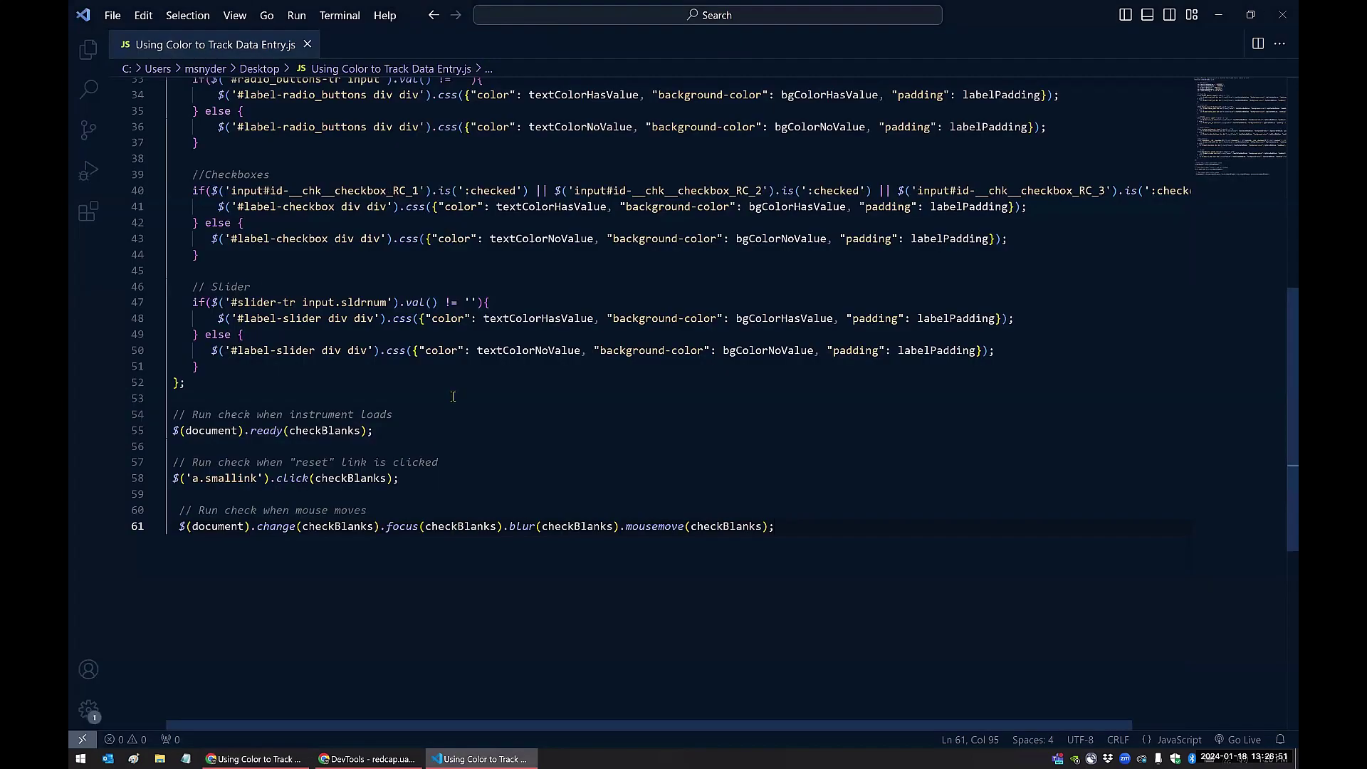
{"action": "left_click", "coordinate": [254, 759]}
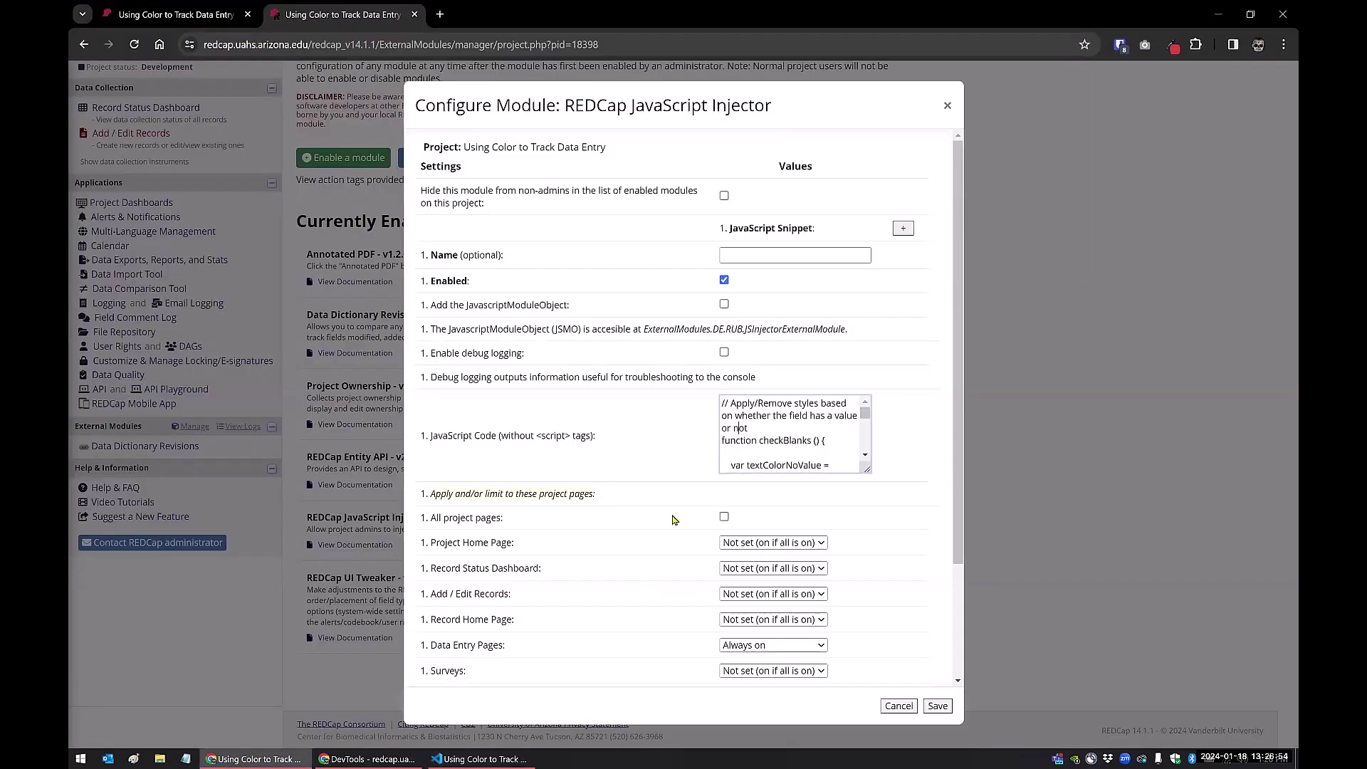
{"action": "scroll", "coordinate": [617, 561], "scroll_direction": "down", "scroll_amount": 2}
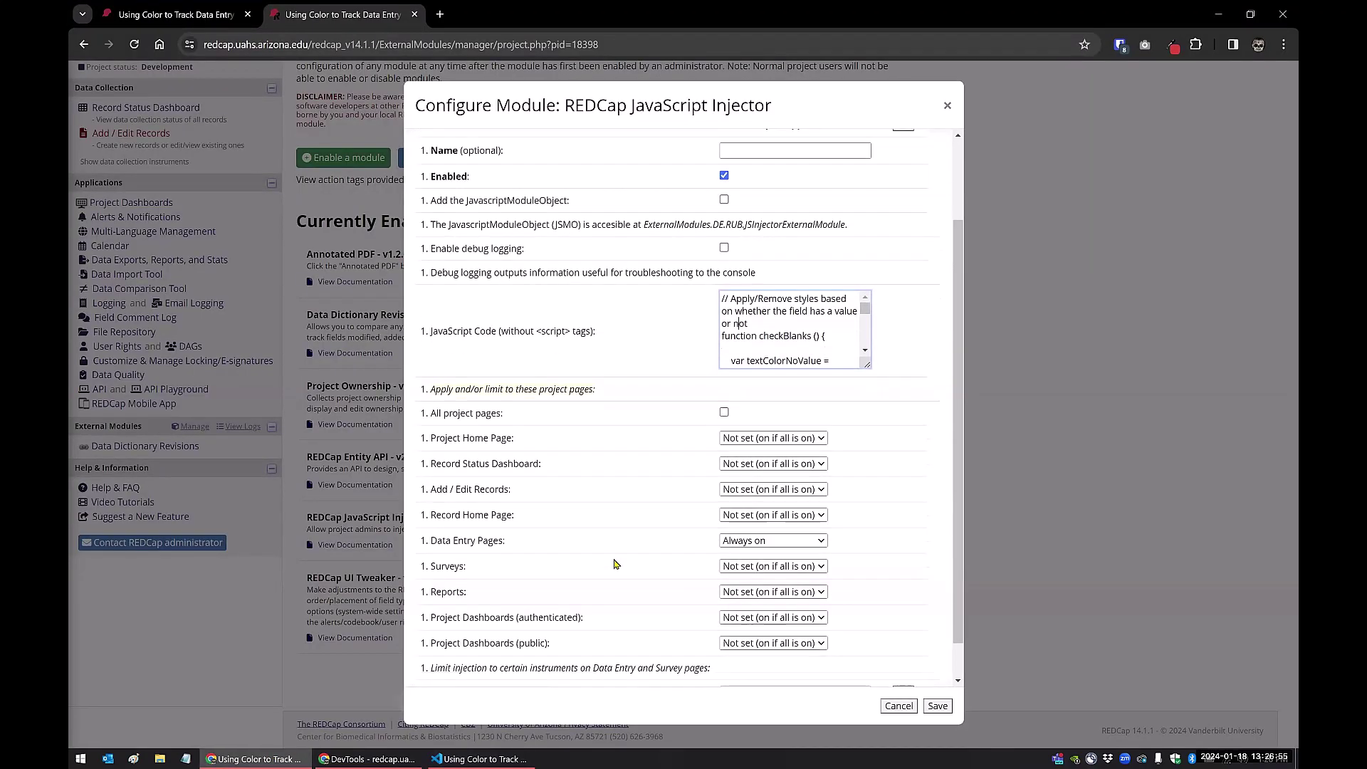
{"action": "left_click", "coordinate": [783, 506]}
{"action": "left_click", "coordinate": [752, 534]}
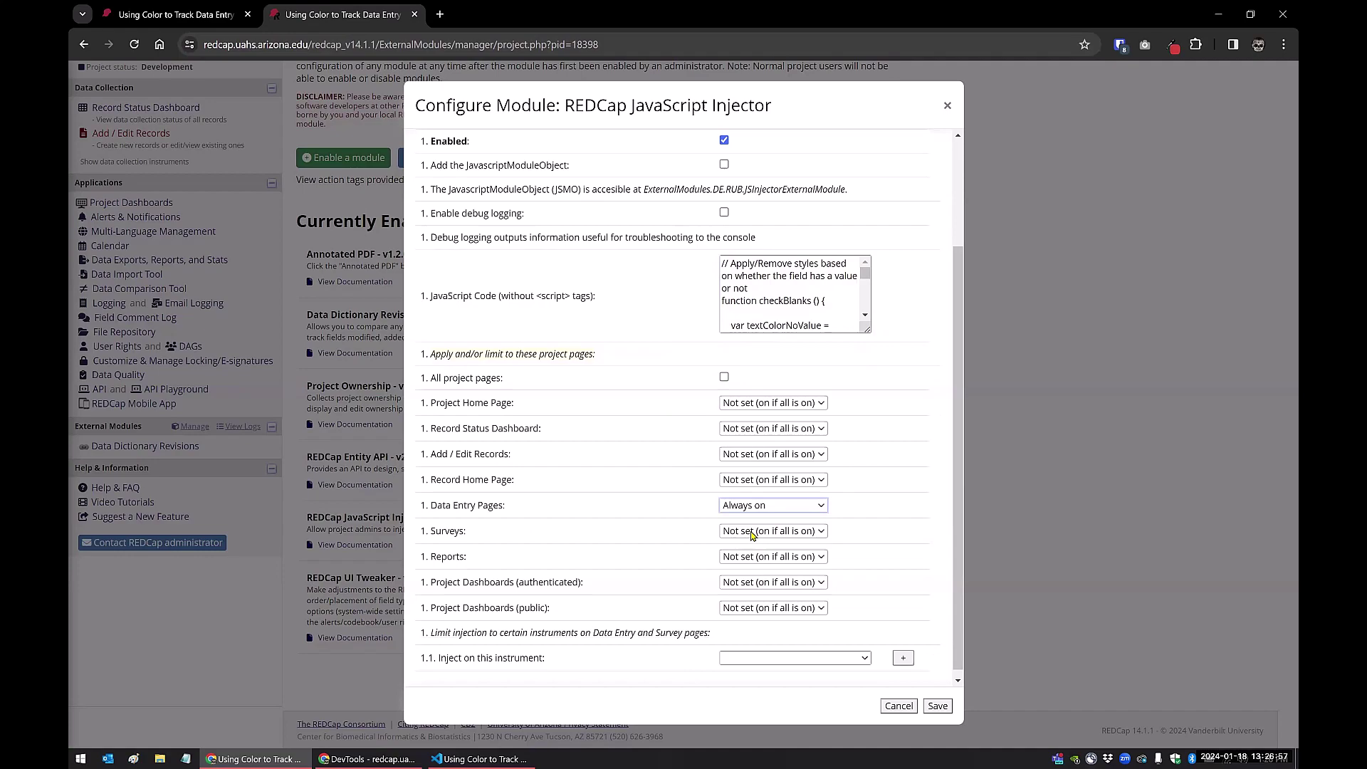
{"action": "left_click", "coordinate": [937, 705]}
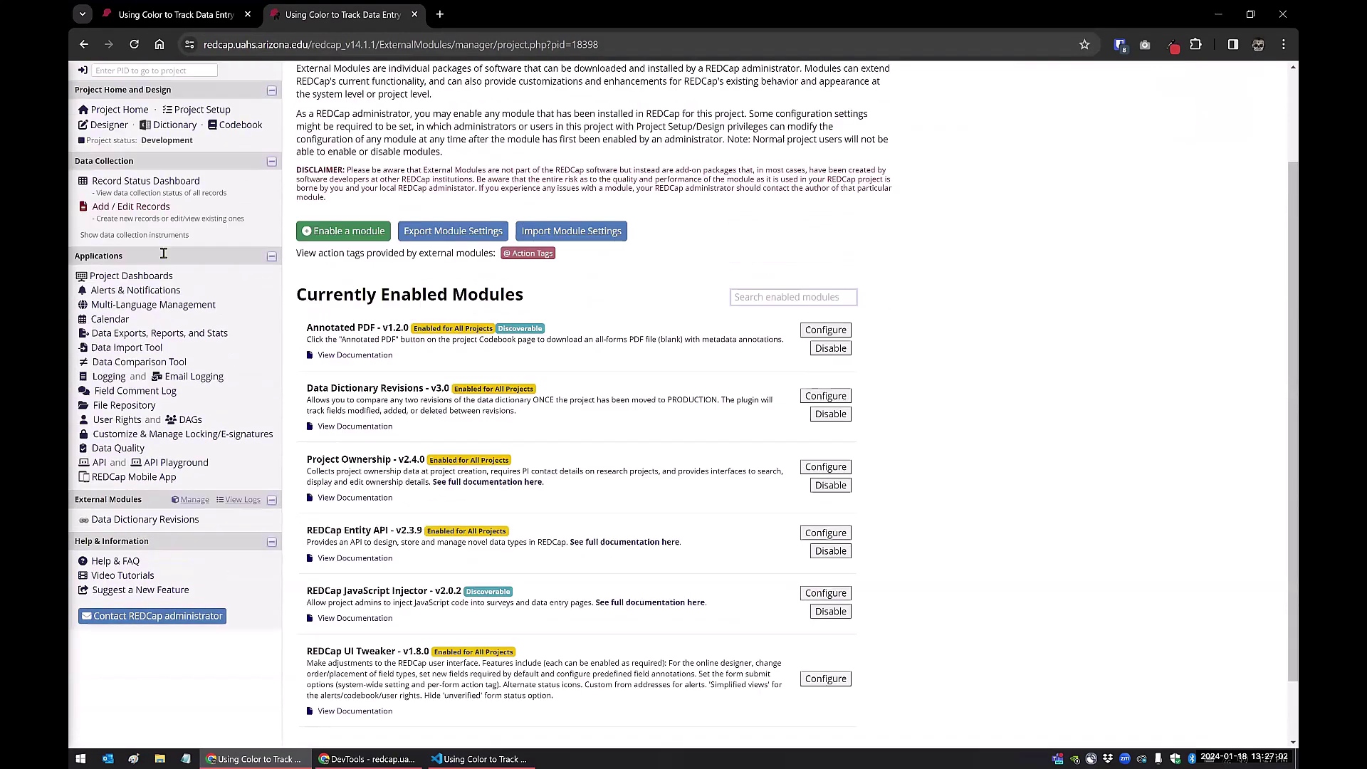
- Add a new record and open its Using Color to Track Data Entry form
{"action": "left_click", "coordinate": [128, 271]}
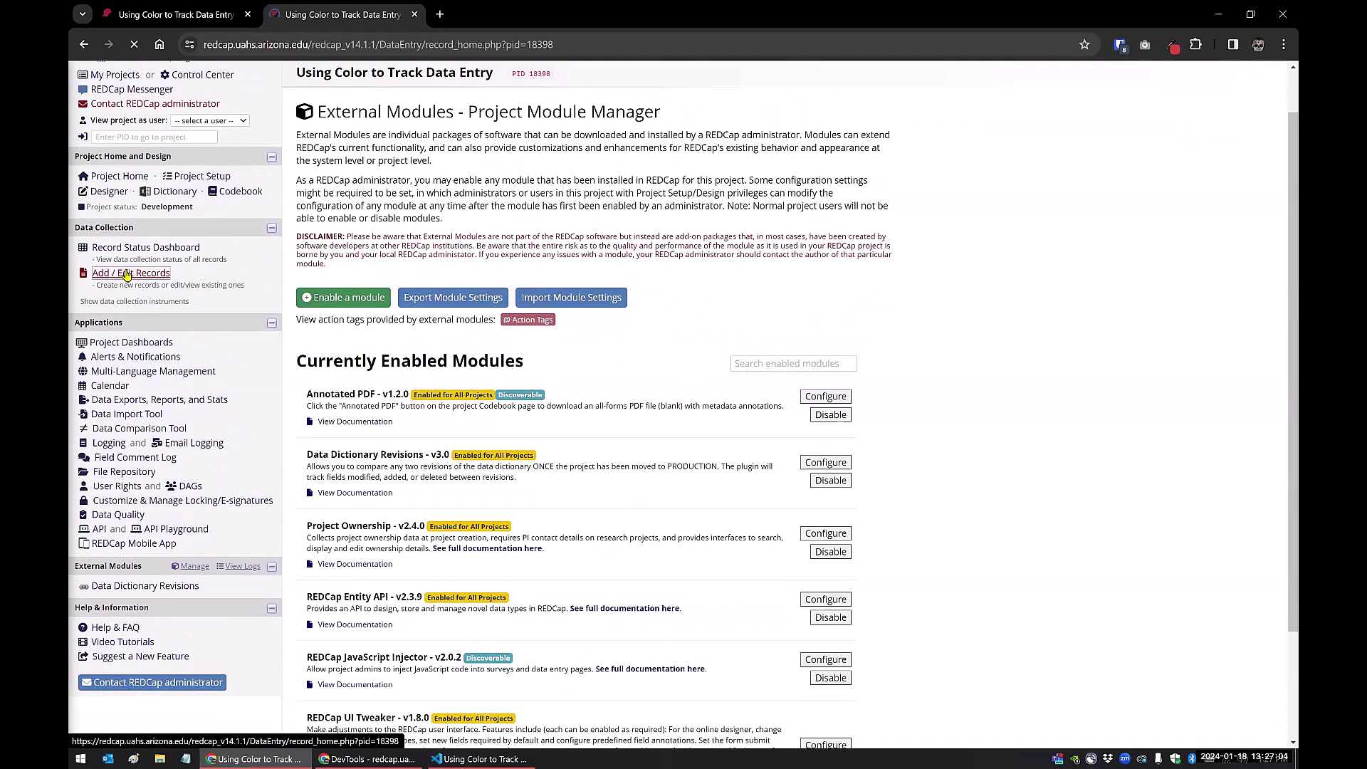
{"action": "left_click", "coordinate": [609, 332]}
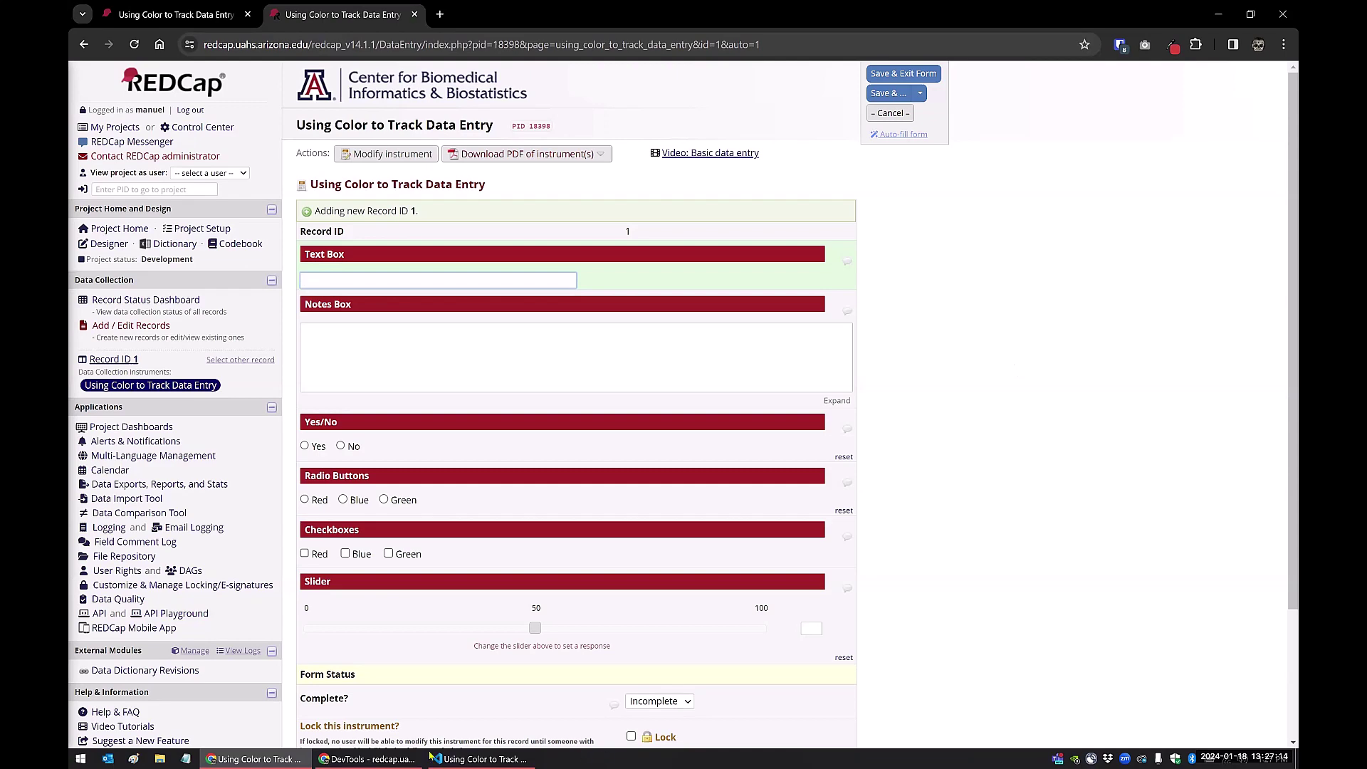
- Return to the script in VS Code and highlight the Text Box block's no-value style line
{"action": "left_click", "coordinate": [461, 759]}
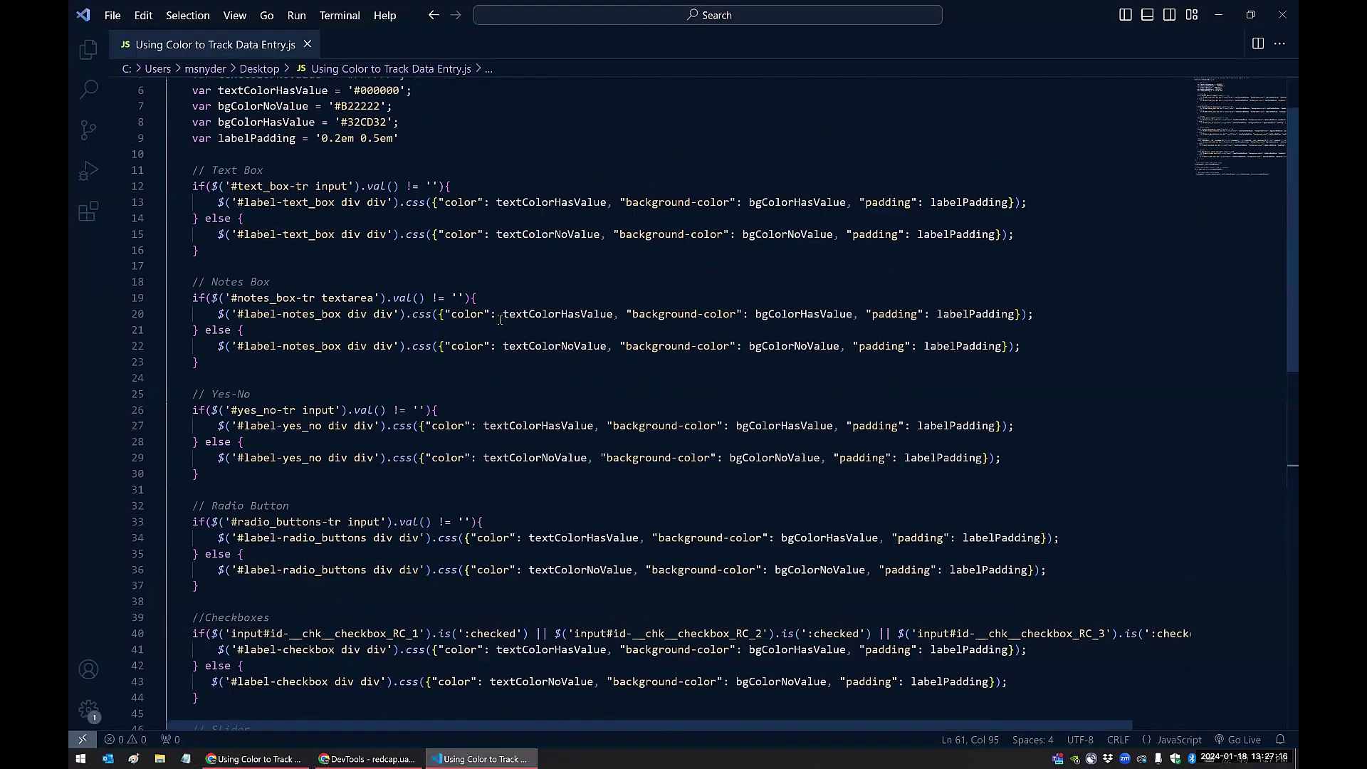
{"action": "scroll", "coordinate": [234, 292], "scroll_direction": "up", "scroll_amount": 2}
{"action": "left_click_drag", "start_coordinate": [218, 309], "coordinate": [1014, 309]}
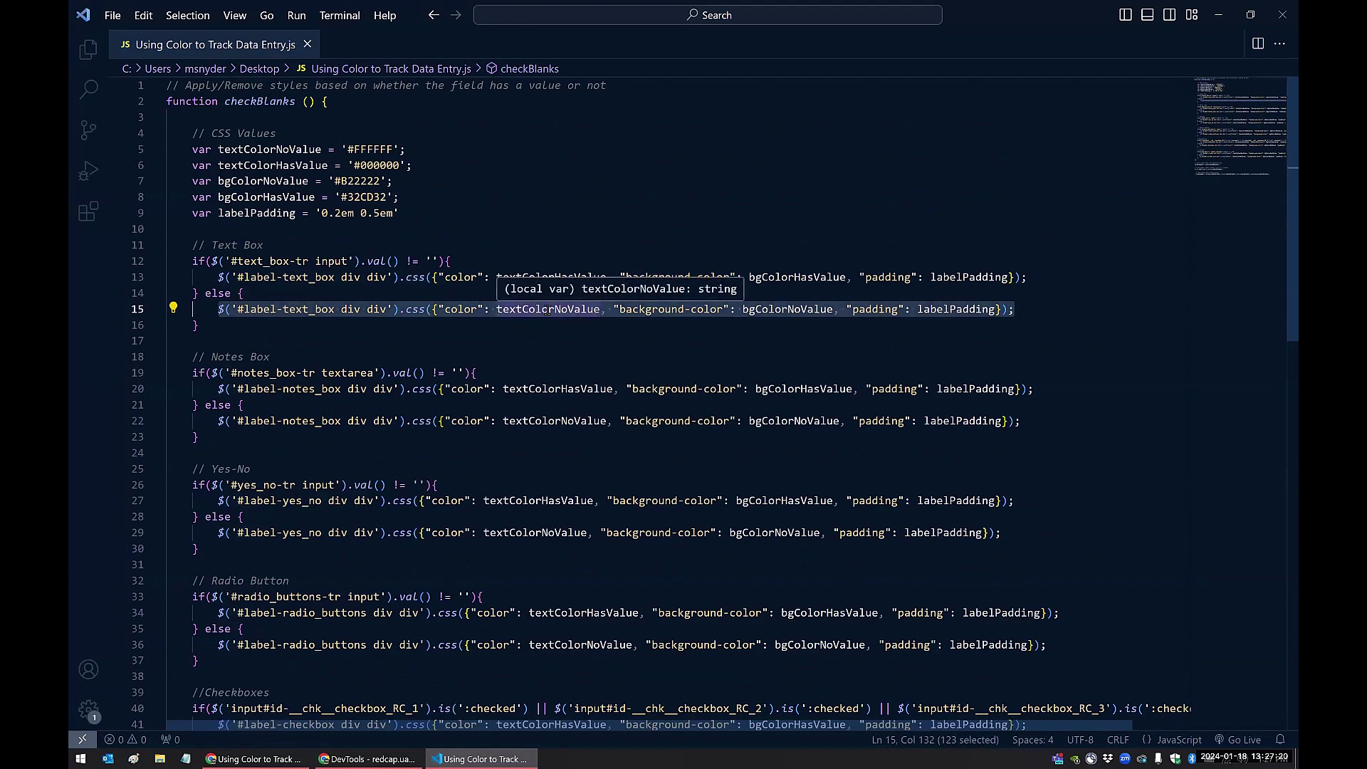
- Switch to the form in Chrome and enter test in both the Text Box and the Notes Box
{"action": "left_click", "coordinate": [255, 758]}
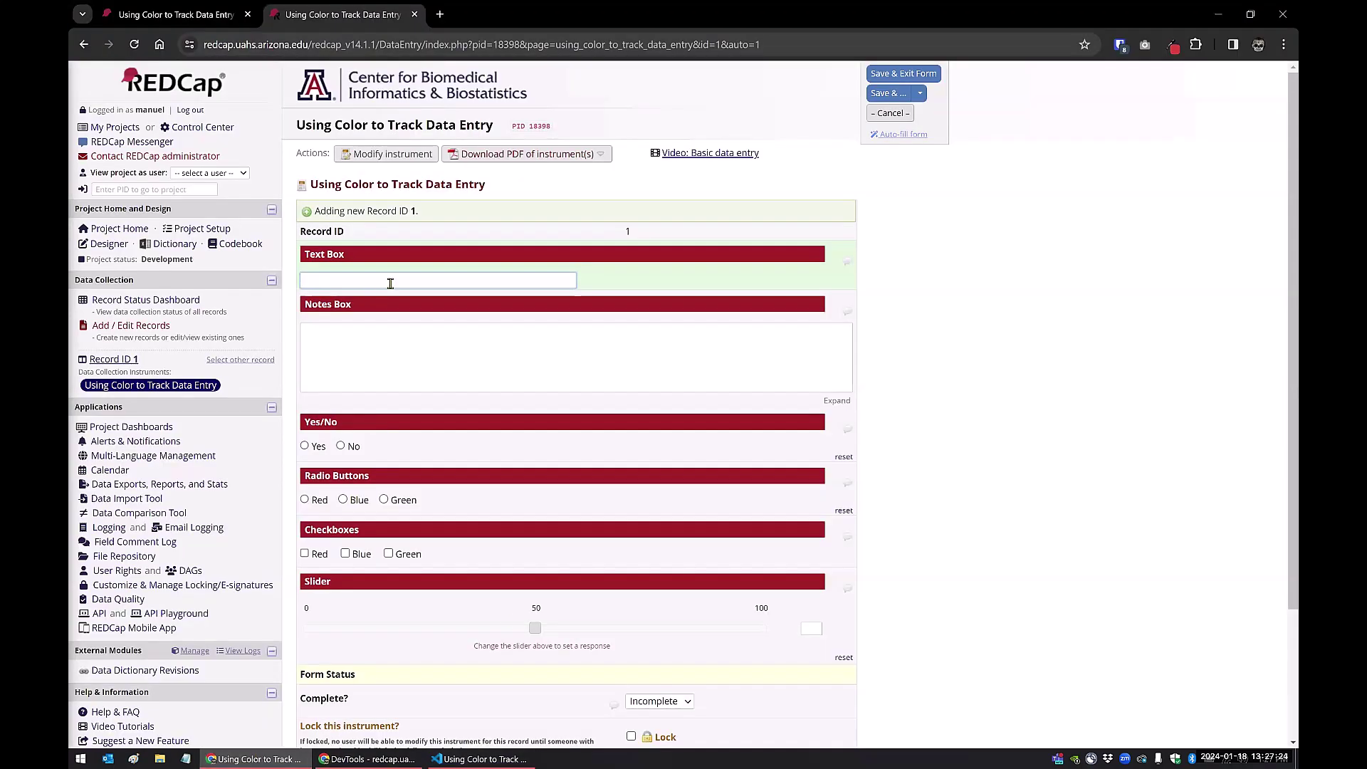
{"action": "type", "text": "test"}
{"action": "key", "text": "Tab"}
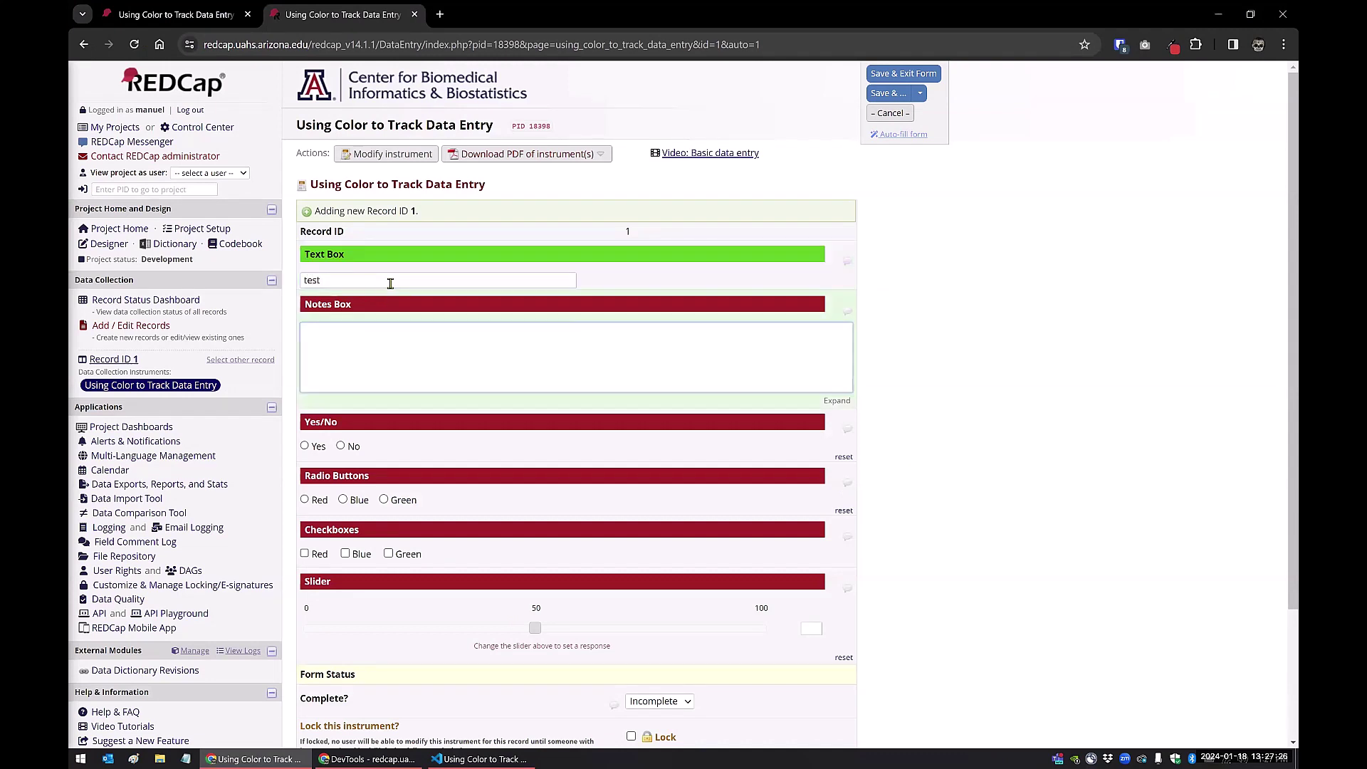
{"action": "type", "text": "test"}
{"action": "left_click", "coordinate": [390, 283]}
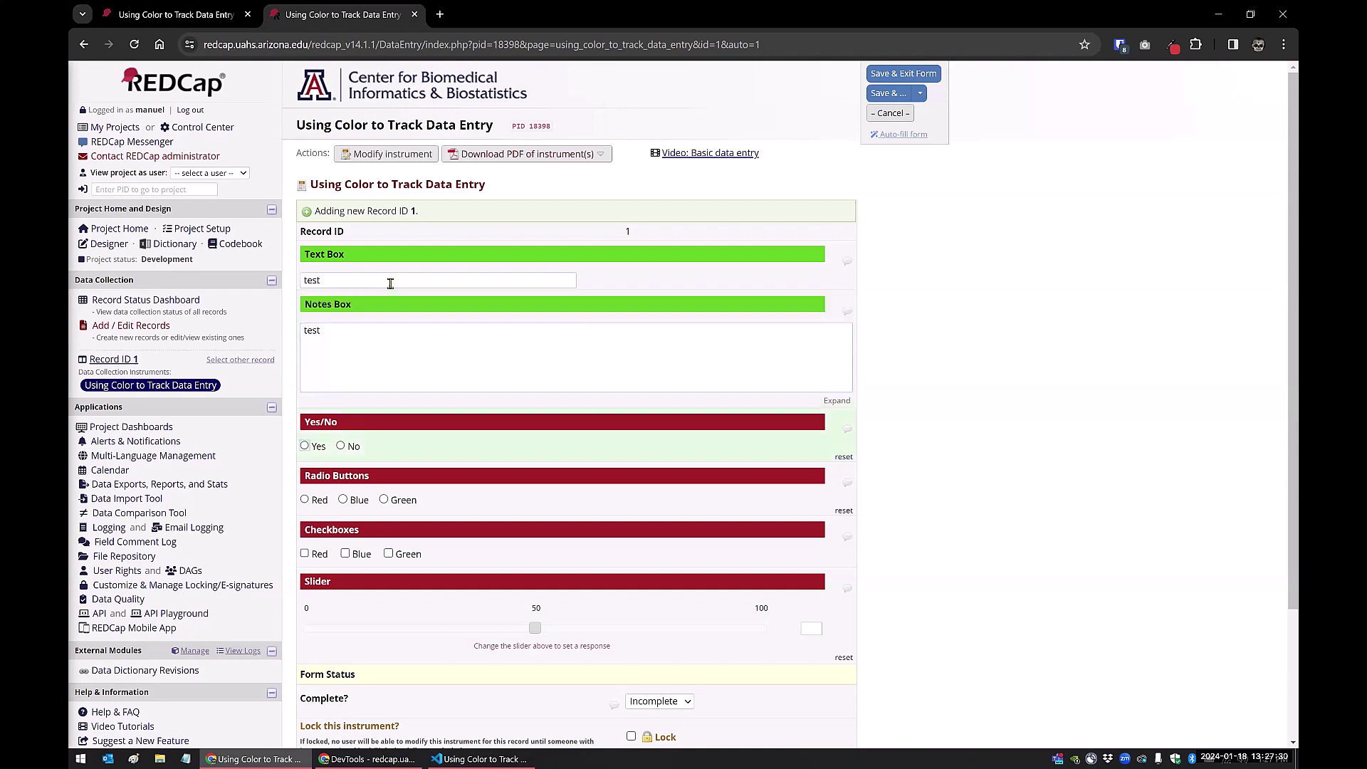
- Choose Yes for Yes/No and Blue for Radio Buttons, and select Blue and Green under Checkboxes
{"action": "left_click", "coordinate": [304, 445]}
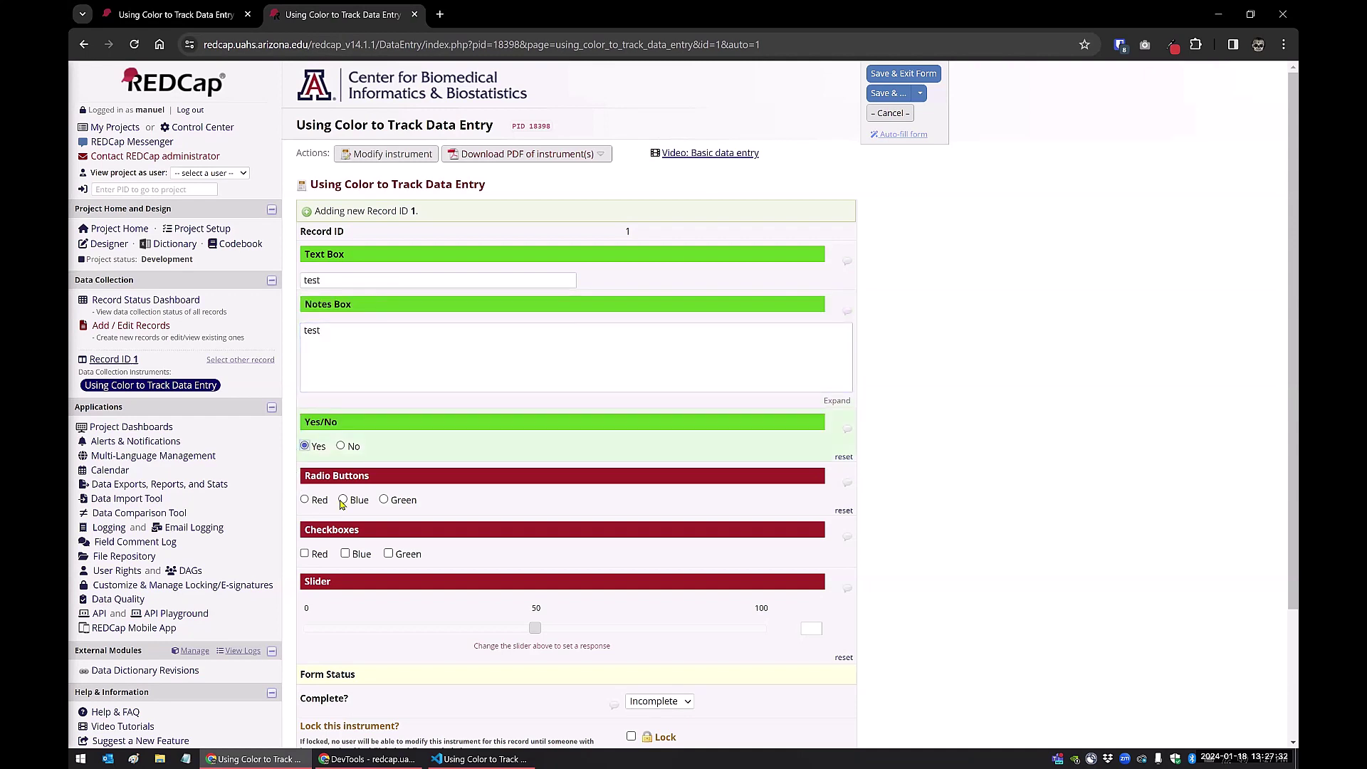
{"action": "left_click", "coordinate": [343, 499]}
{"action": "left_click", "coordinate": [344, 554]}
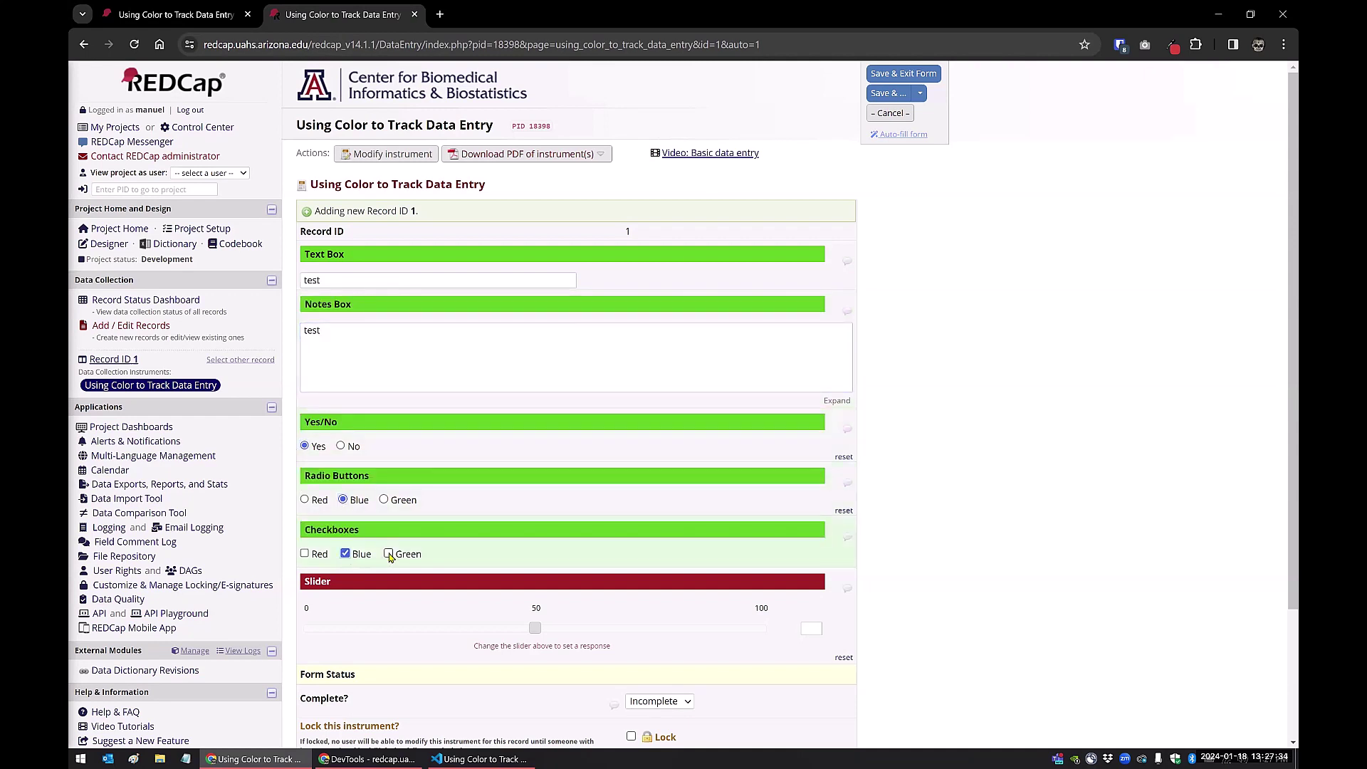
{"action": "left_click", "coordinate": [345, 554]}
{"action": "left_click", "coordinate": [389, 554]}
{"action": "left_click", "coordinate": [389, 553]}
{"action": "left_click", "coordinate": [346, 554]}
{"action": "left_click", "coordinate": [388, 554]}
- Set the Slider to 50, move it higher and reset it, and repeat the higher setting and reset
{"action": "left_click", "coordinate": [530, 629]}
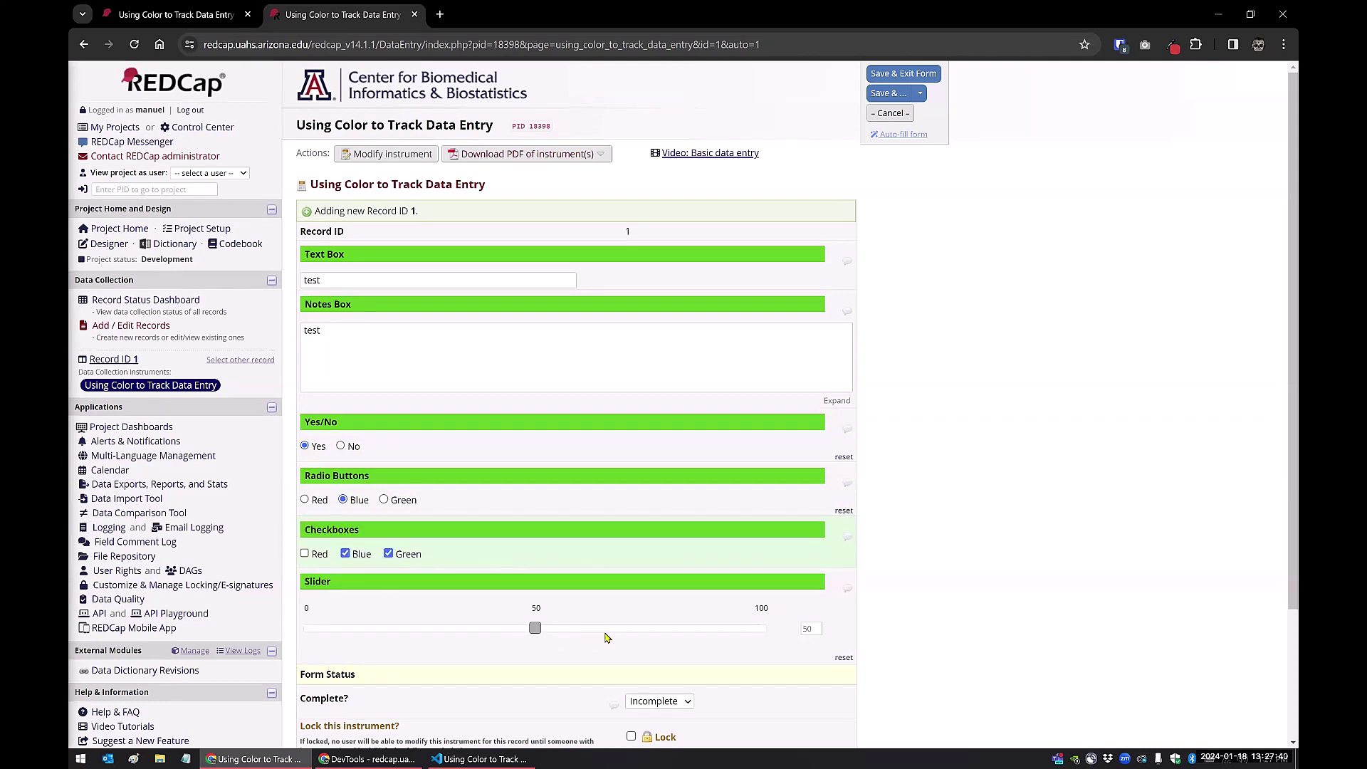
{"action": "left_click", "coordinate": [608, 630]}
{"action": "scroll", "coordinate": [970, 573], "scroll_direction": "down", "scroll_amount": 1}
{"action": "left_click", "coordinate": [840, 589]}
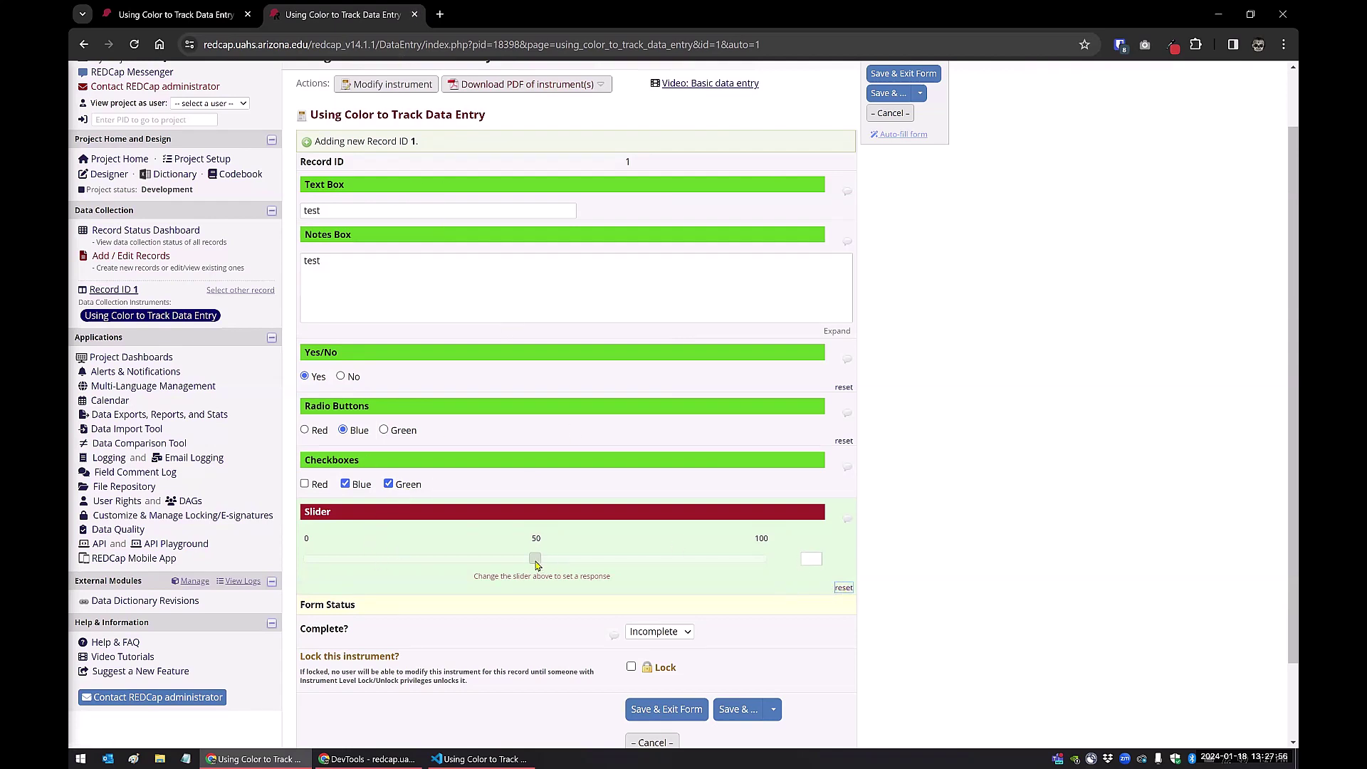
{"action": "left_click_drag", "start_coordinate": [537, 561], "coordinate": [597, 559]}
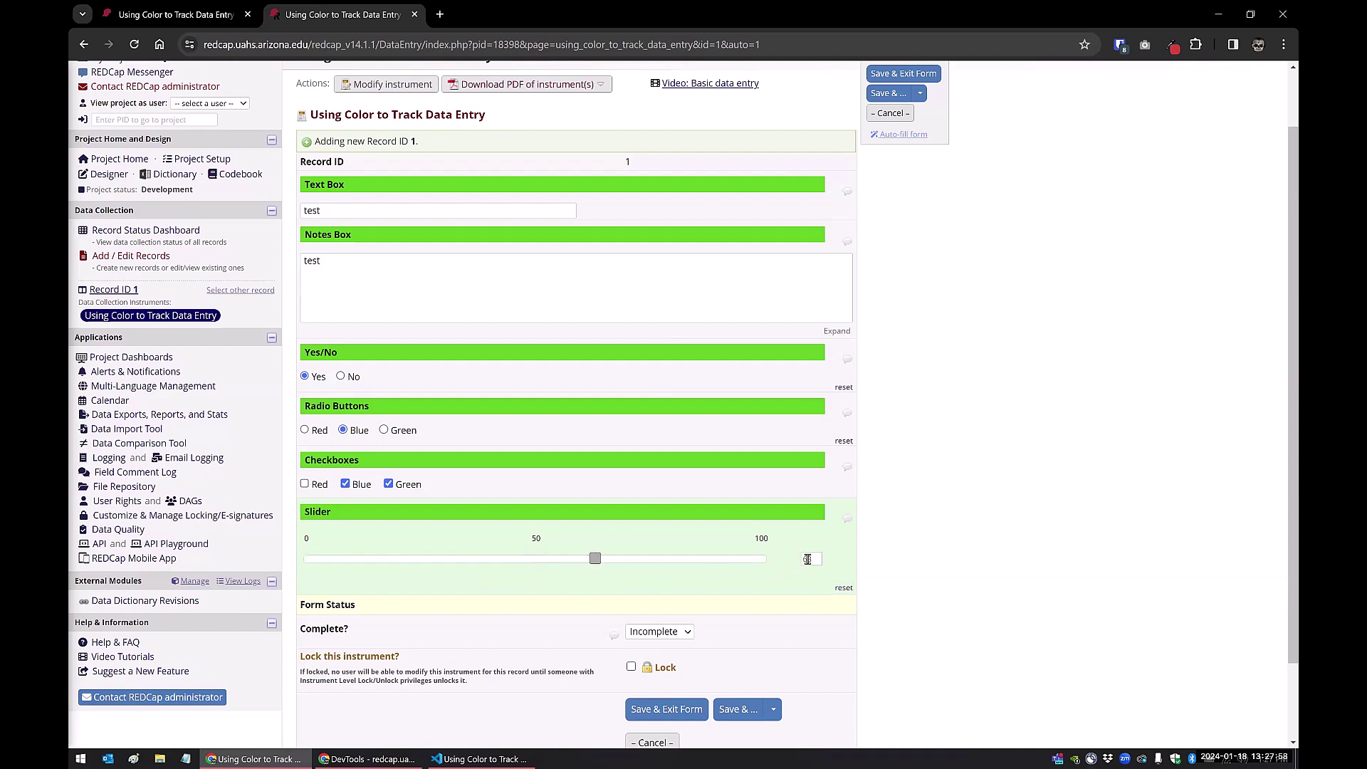
{"action": "left_click", "coordinate": [842, 588]}
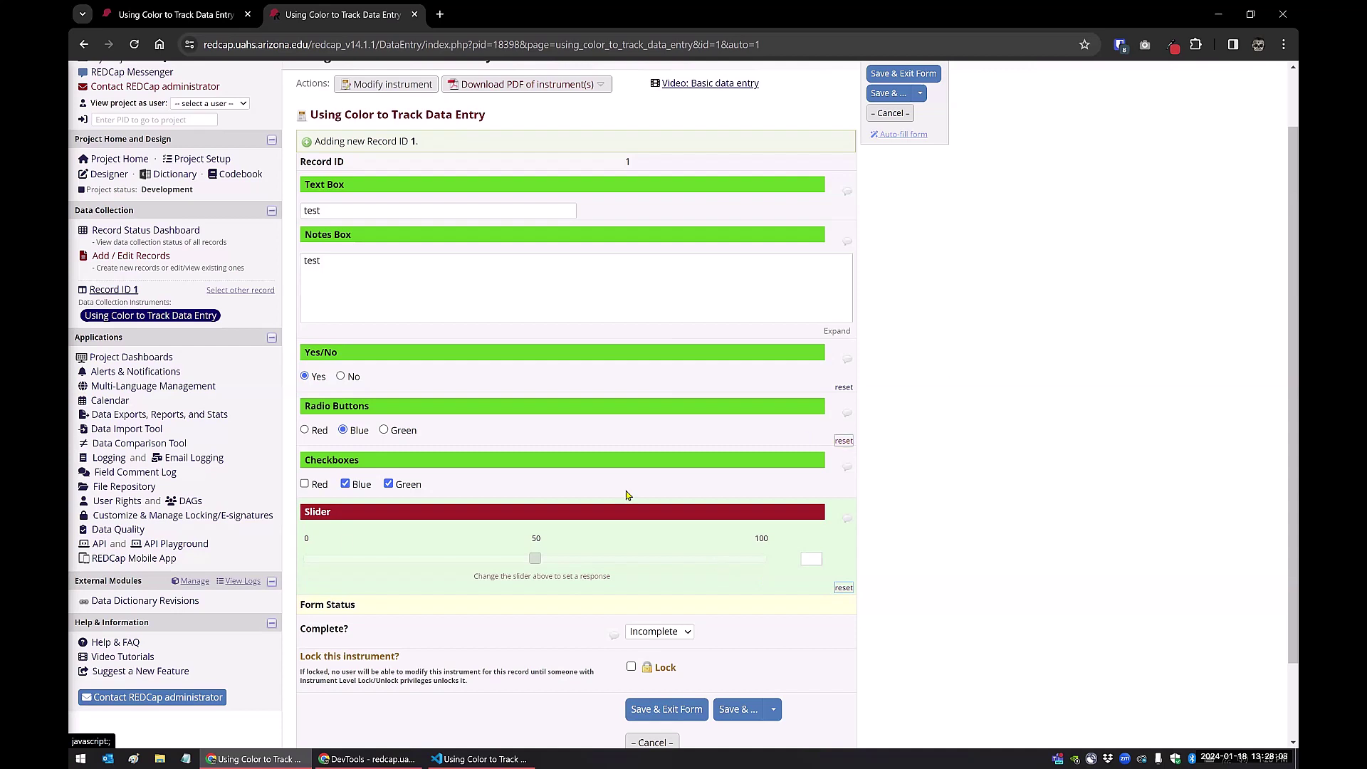
- Clear the Blue and Green checkboxes and reset the Radio Buttons and Yes/No answers
{"action": "left_click", "coordinate": [346, 483]}
{"action": "left_click", "coordinate": [388, 484]}
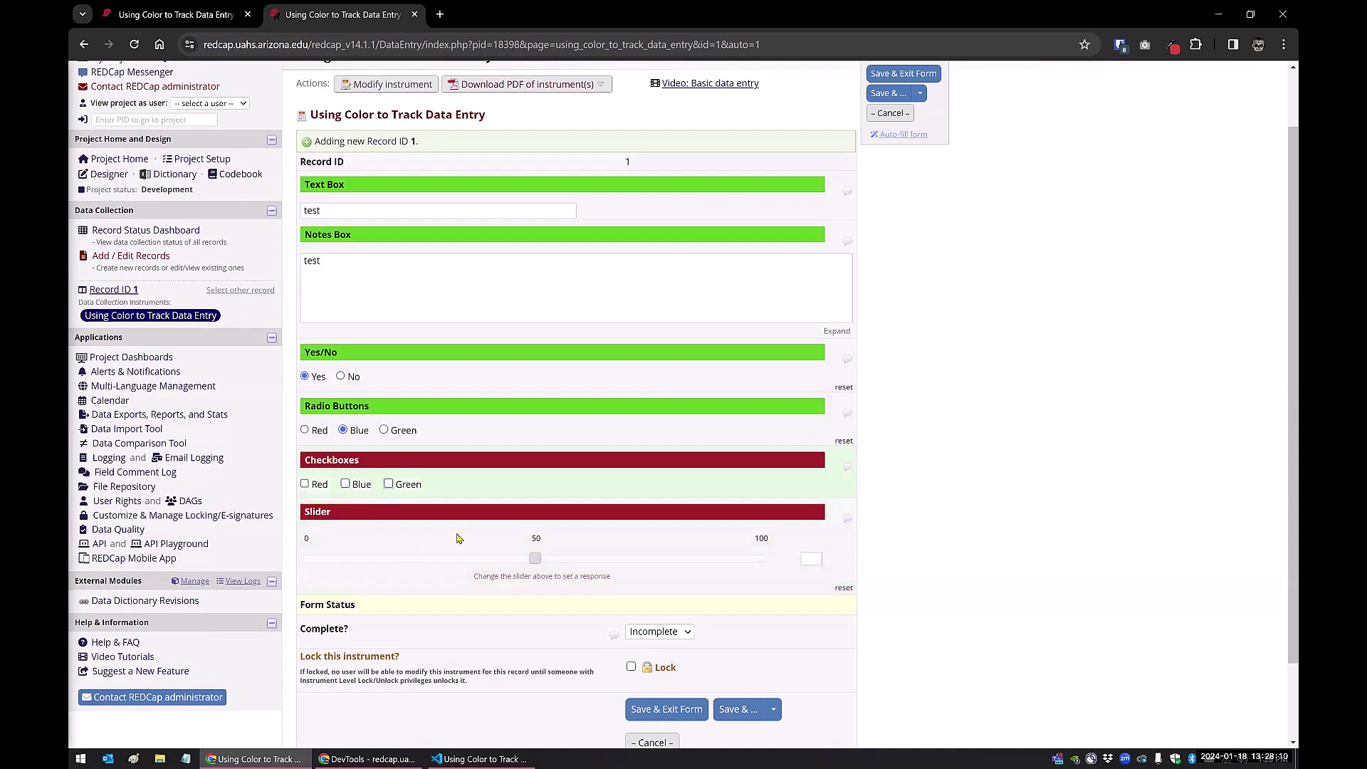
{"action": "left_click", "coordinate": [843, 441]}
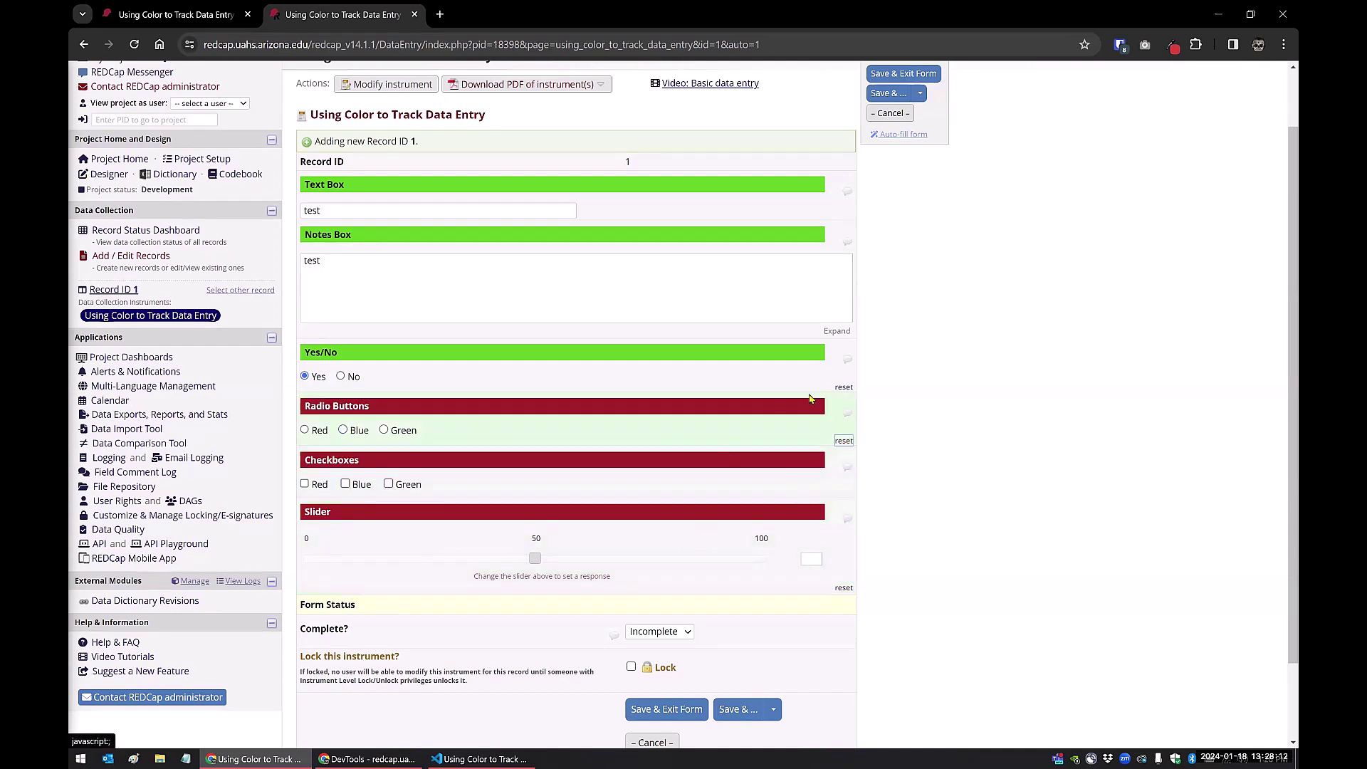
{"action": "left_click", "coordinate": [843, 386]}
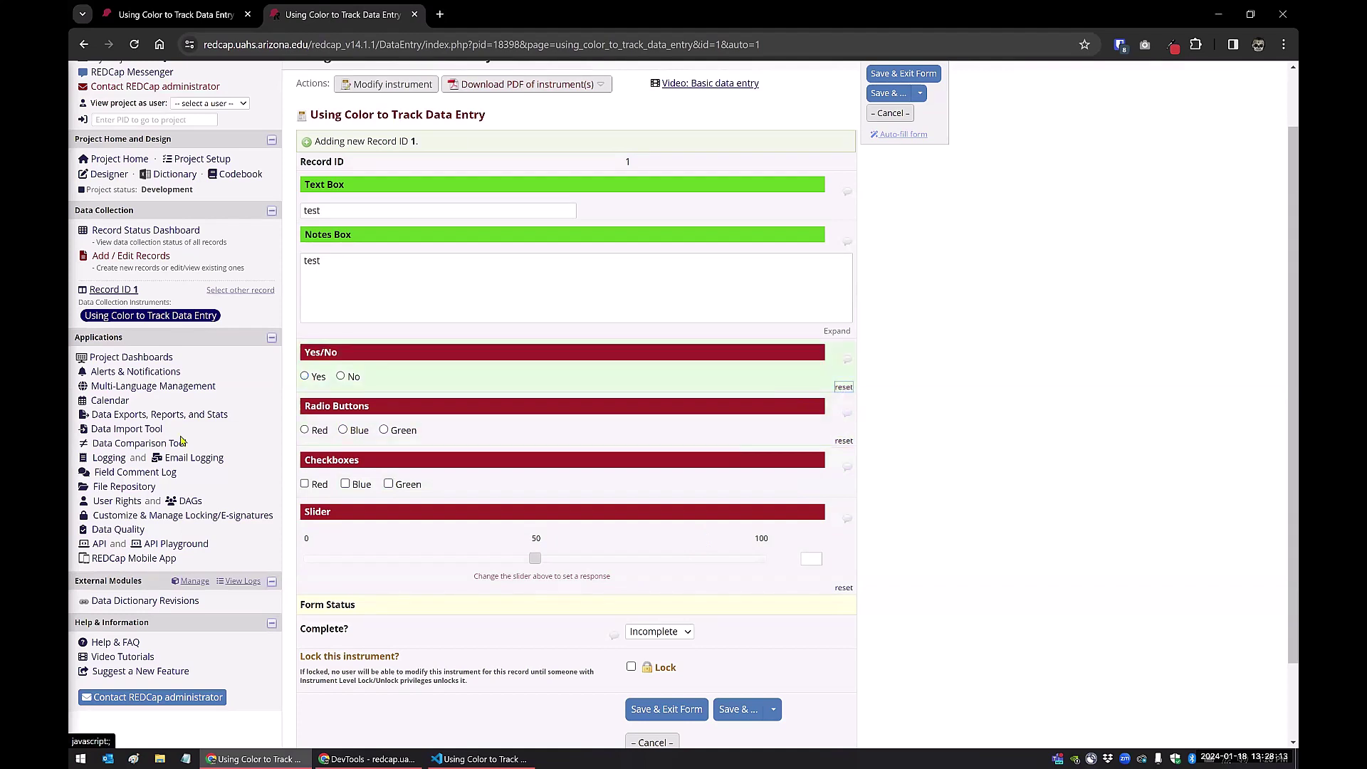
- Clear the Notes Box and re-enter test, and choose No for Yes/No and reset that answer
{"action": "double_click", "coordinate": [312, 262]}
{"action": "key", "text": "BackSpace"}
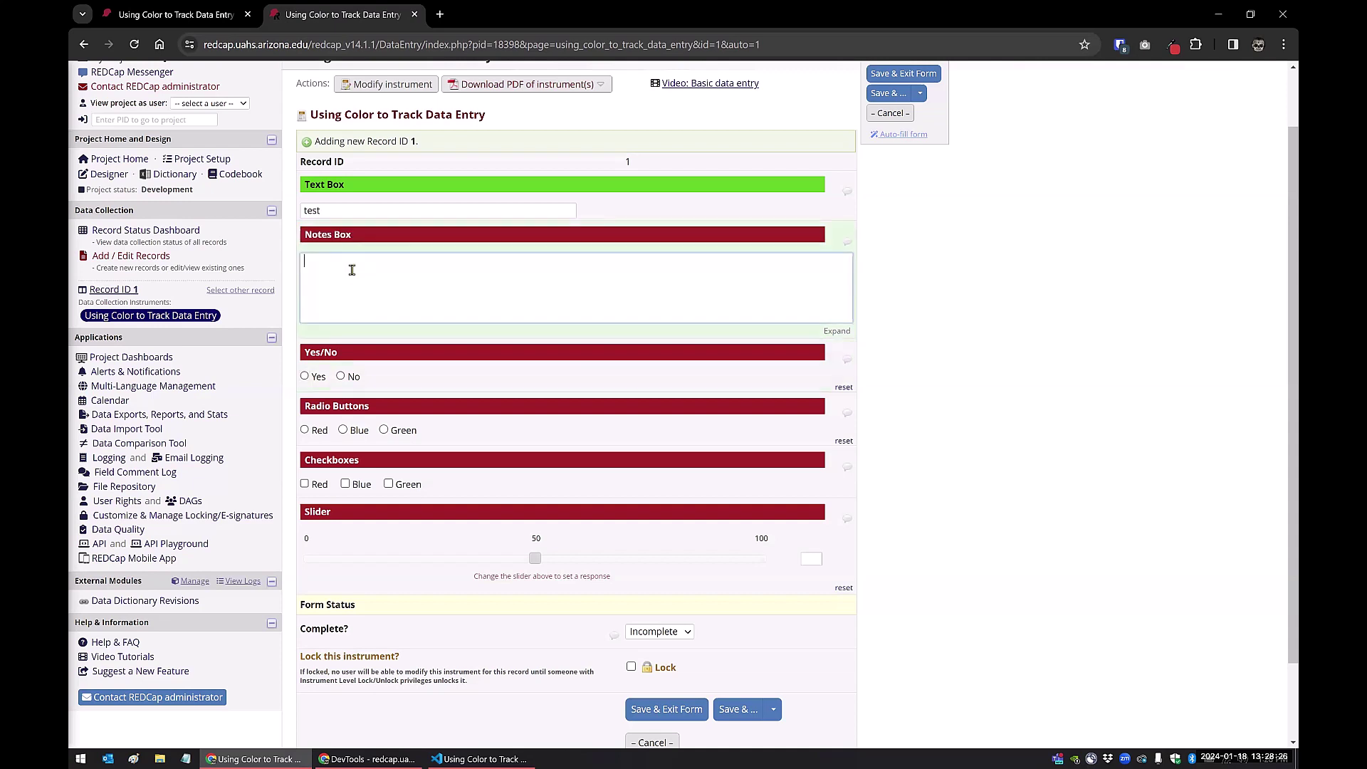
{"action": "type", "text": "test"}
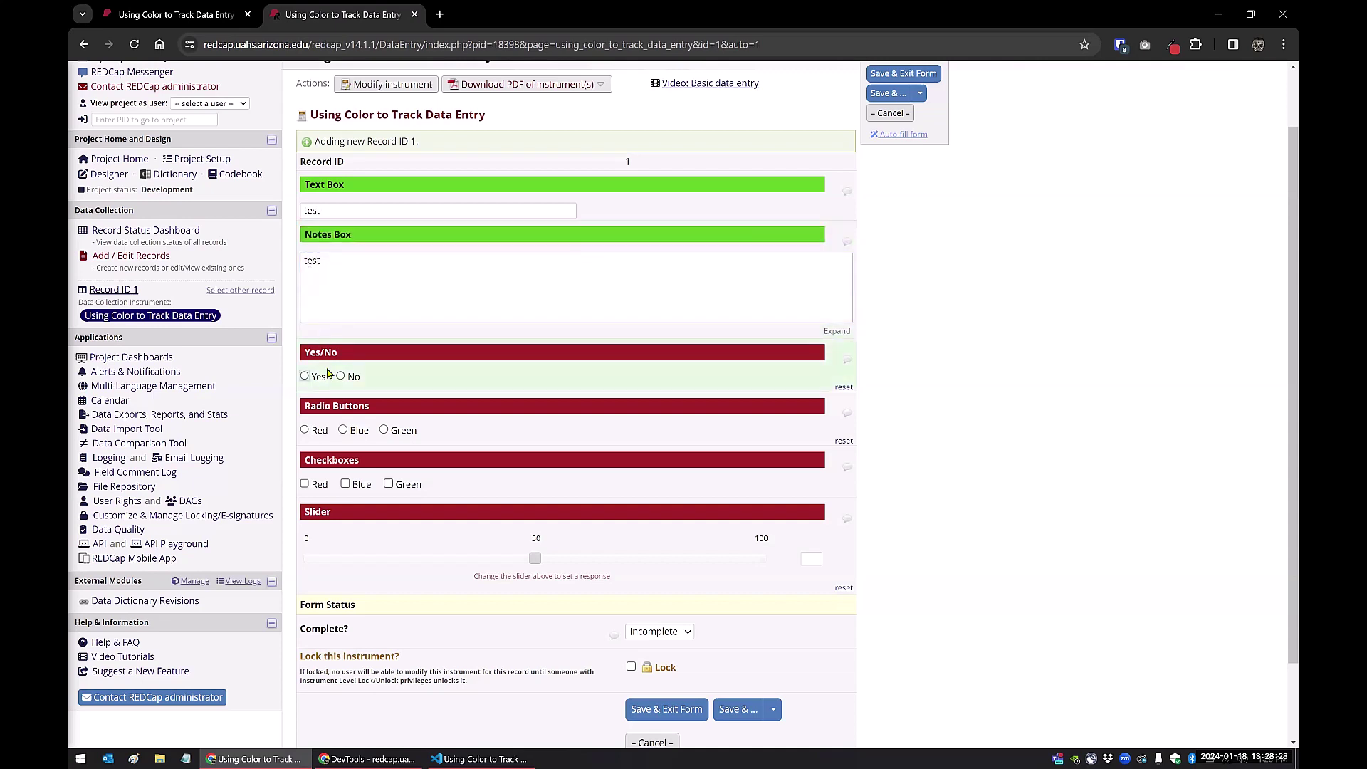
{"action": "left_click", "coordinate": [341, 377]}
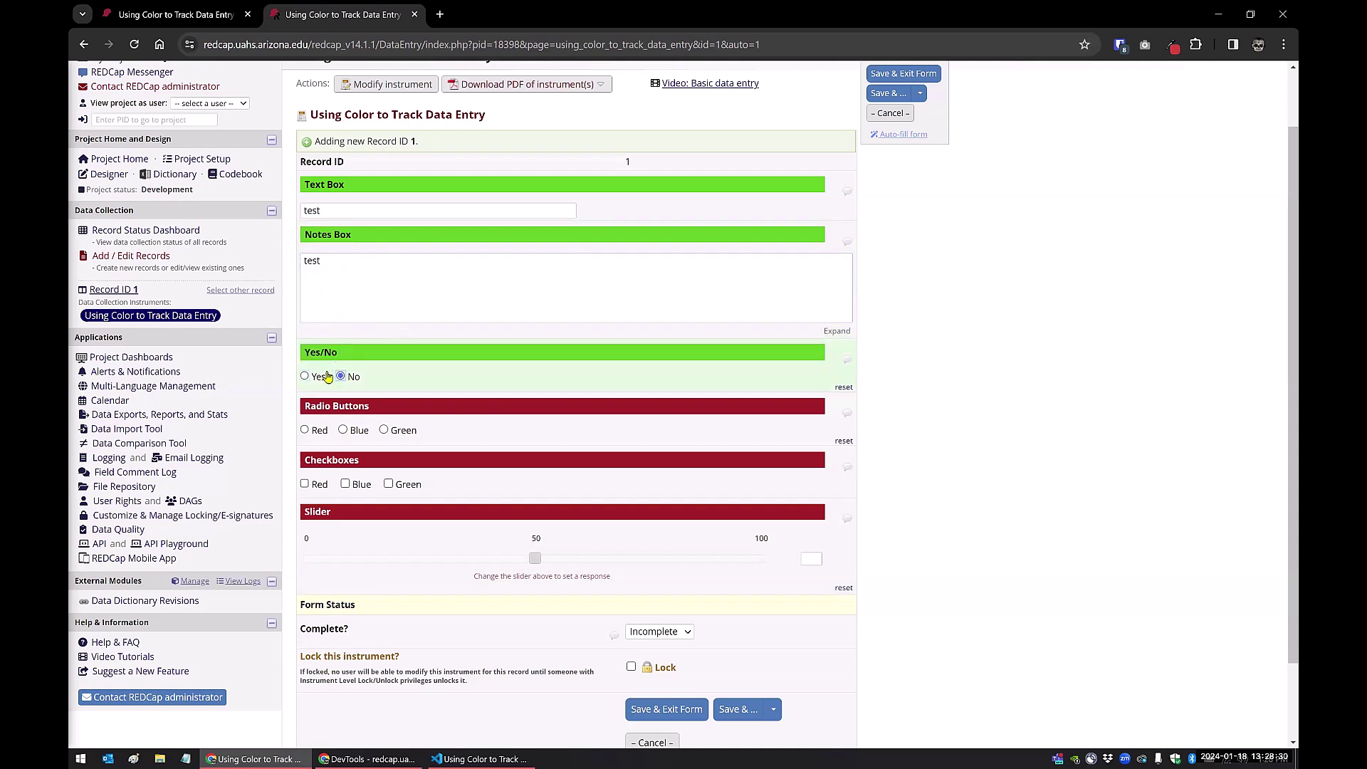
{"action": "left_click", "coordinate": [843, 389]}
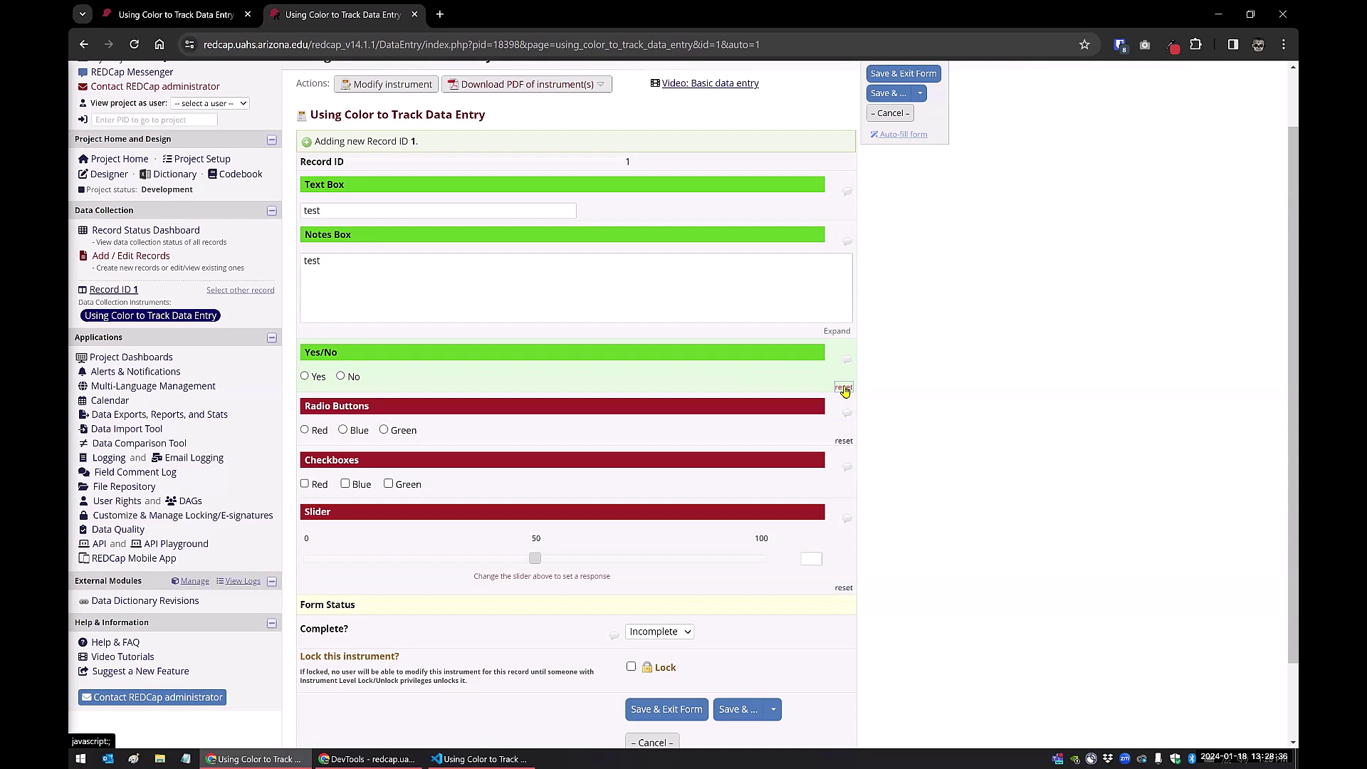
{"action": "left_click", "coordinate": [840, 389]}
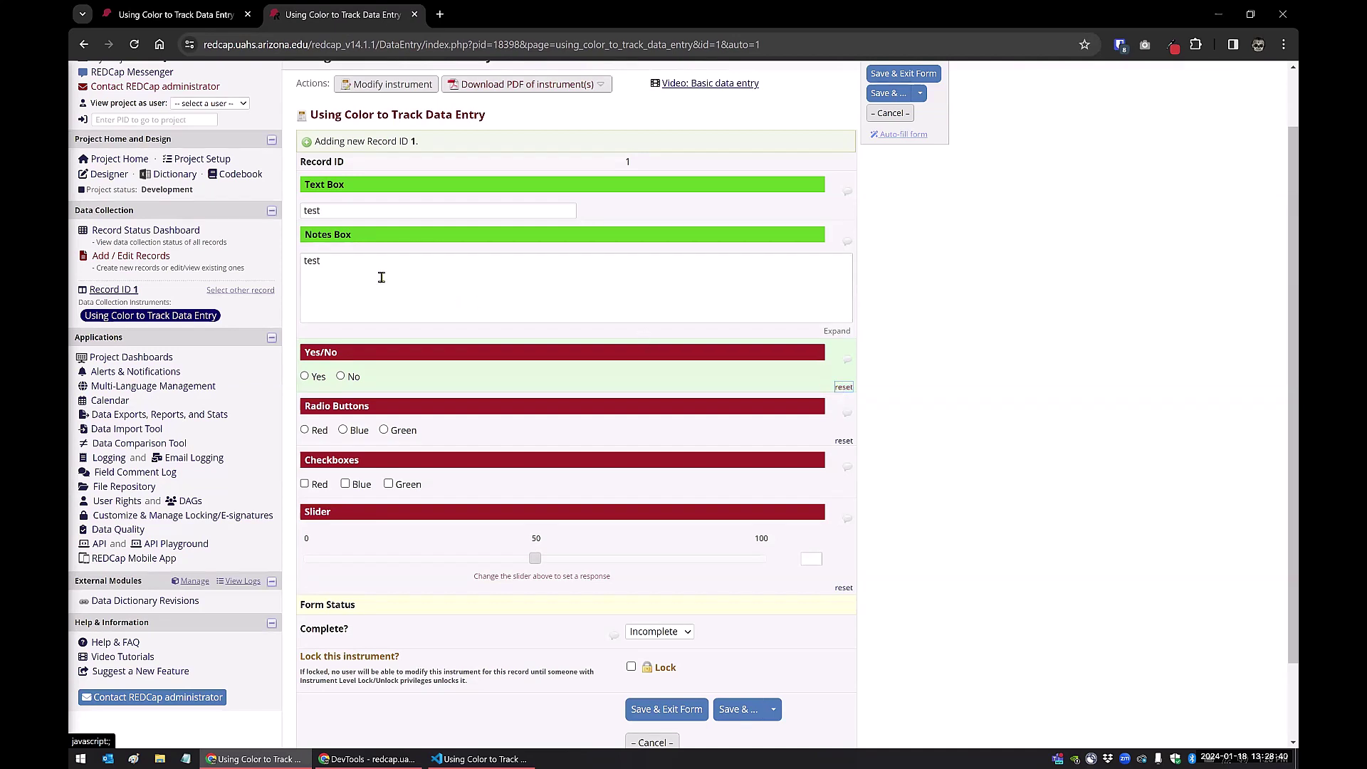
- Delete the text from the Notes Box and the Text Box and leave the Text Box field
{"action": "left_click_drag", "start_coordinate": [363, 271], "coordinate": [299, 268]}
{"action": "key", "text": "BackSpace"}
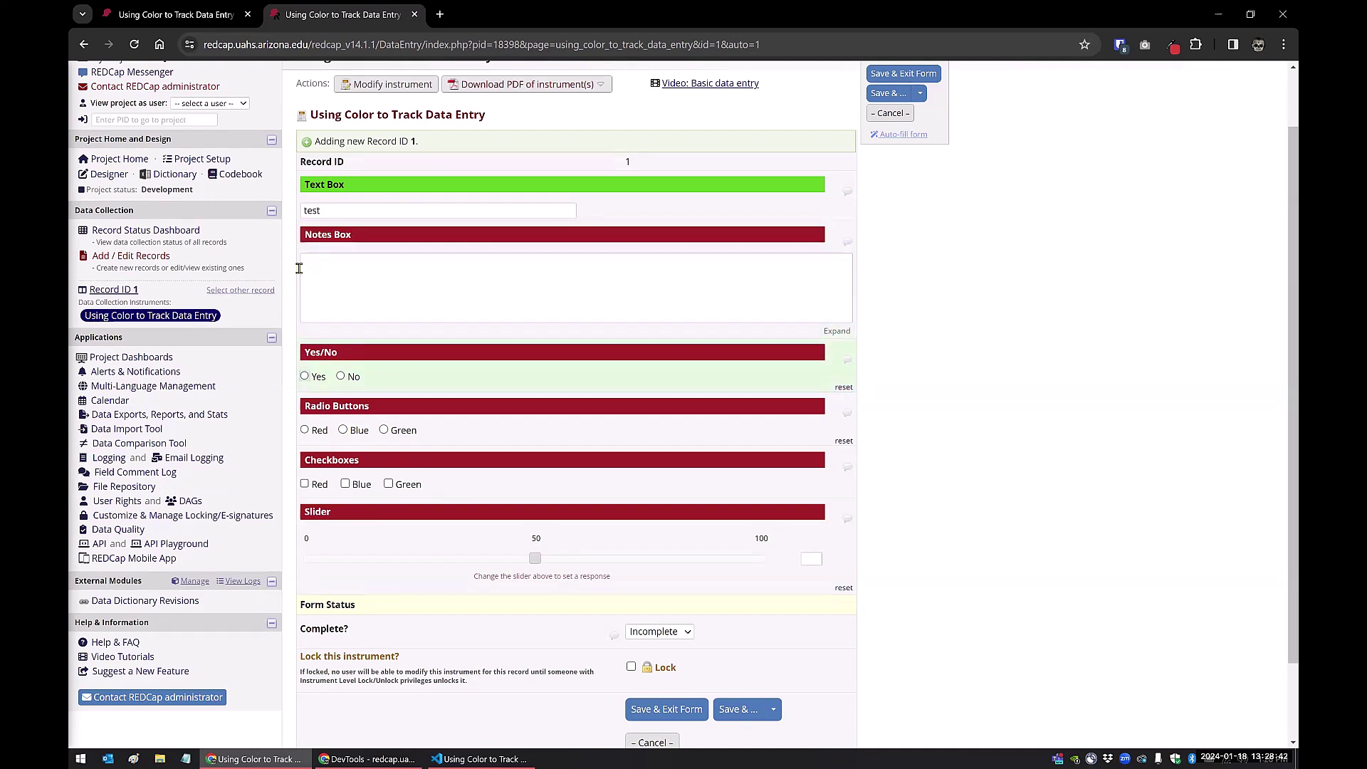
{"action": "left_click", "coordinate": [327, 209]}
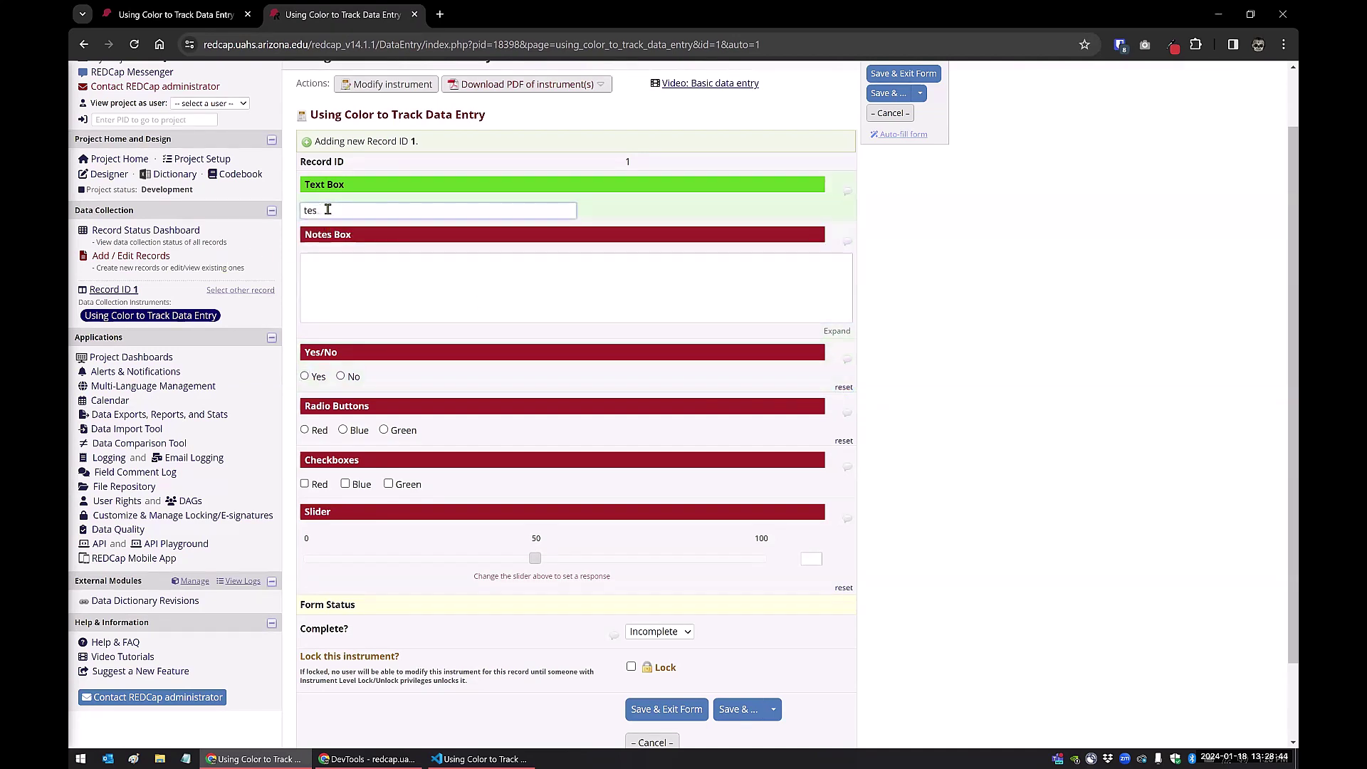
{"action": "key", "text": "BackSpace"}
{"action": "key", "text": "BackSpace"}
{"action": "key", "text": "BackSpace"}
{"action": "key", "text": "Tab"}
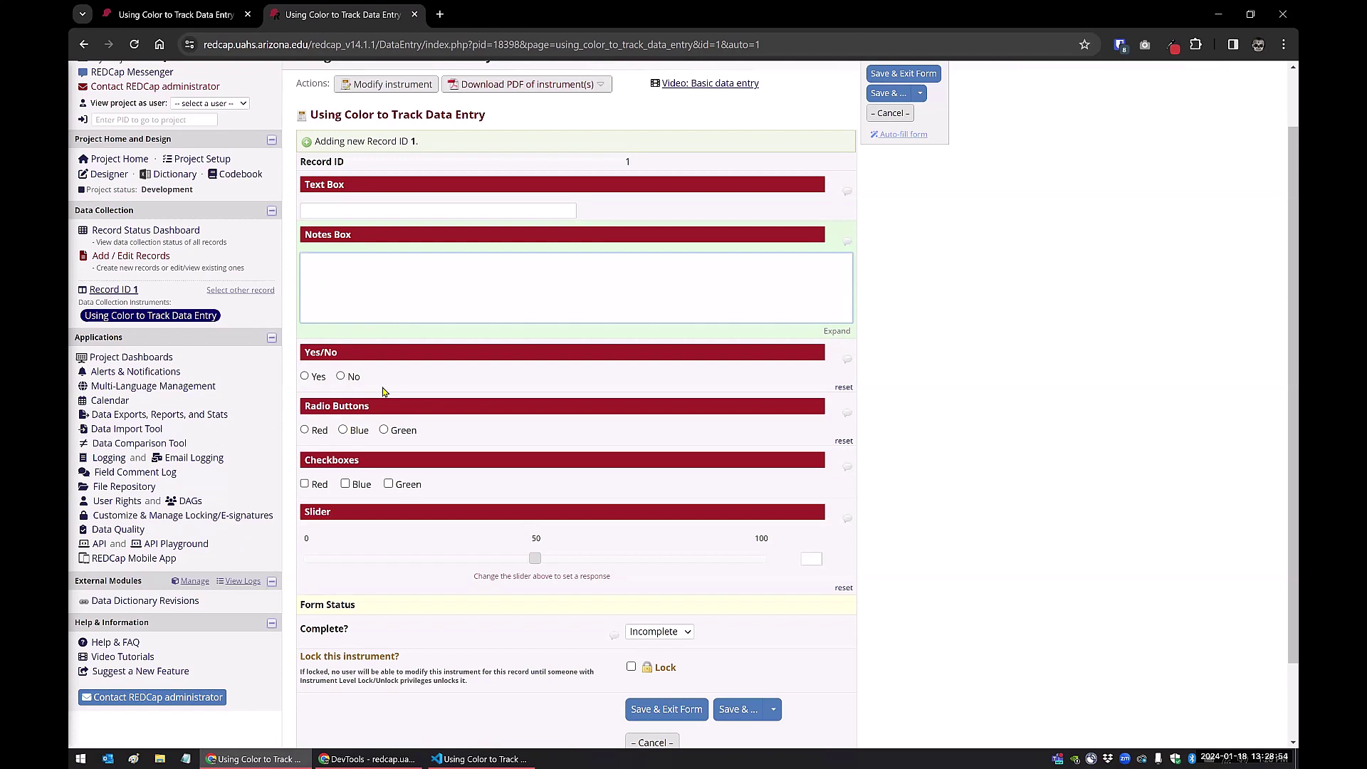
- Switch to Visual Studio Code and highlight the Text Box if/else block in the checkBlanks script
{"action": "left_click", "coordinate": [460, 756]}
{"action": "scroll", "coordinate": [328, 511], "scroll_direction": "down", "scroll_amount": 2}
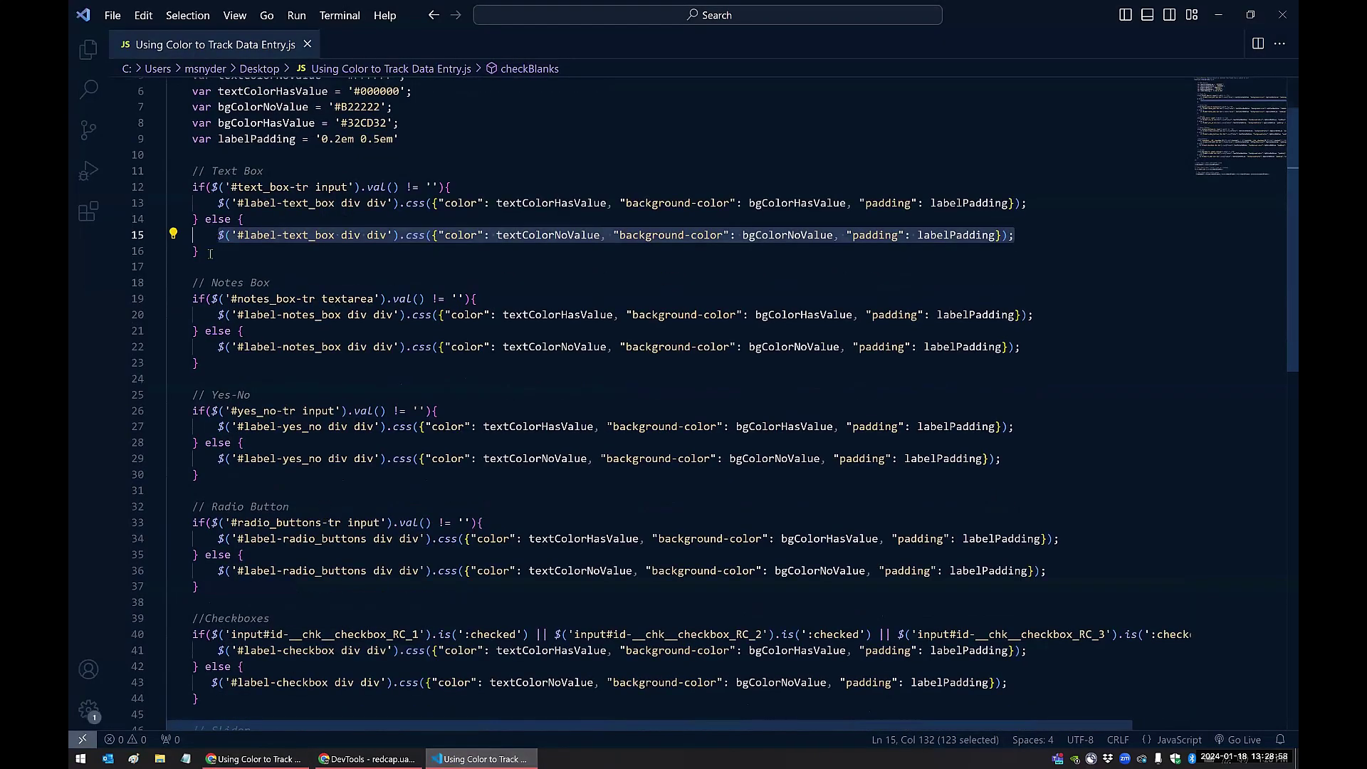
{"action": "left_click_drag", "start_coordinate": [213, 250], "coordinate": [158, 186]}
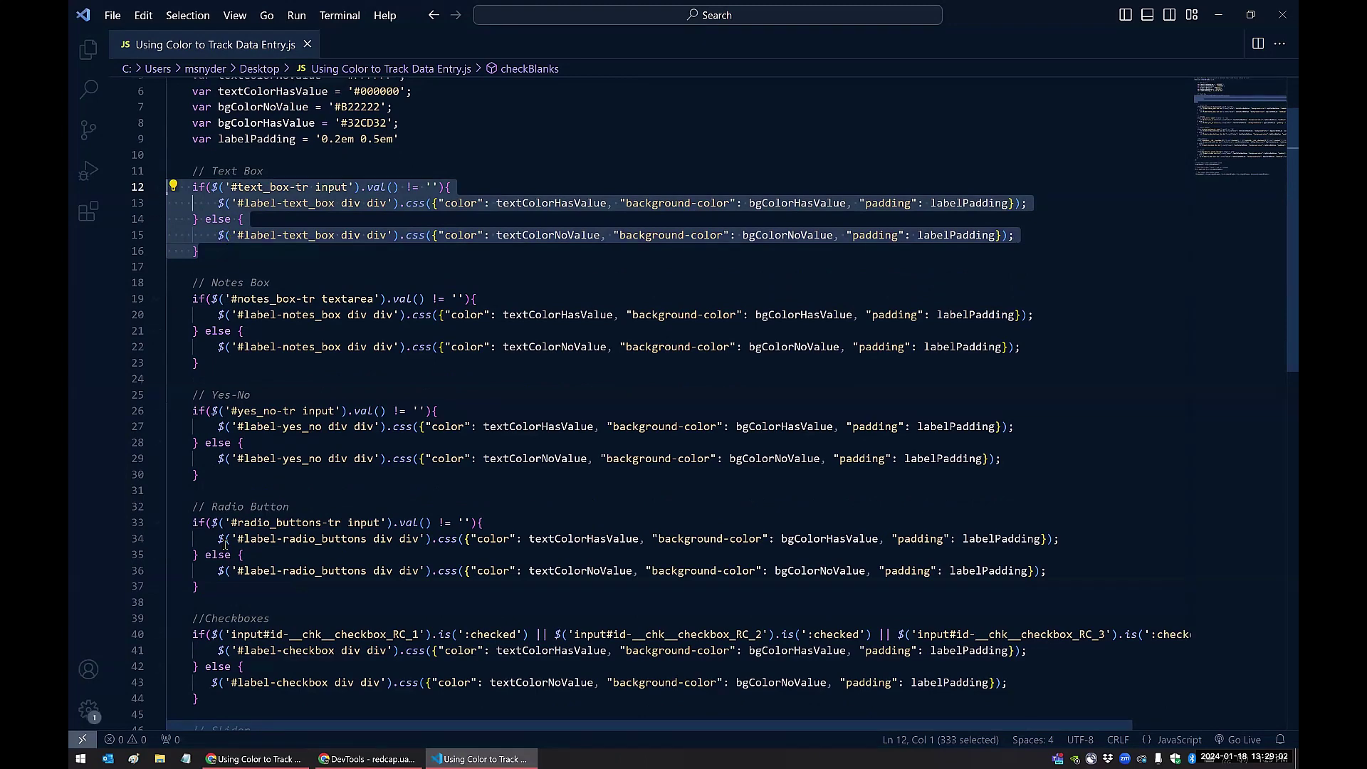
- Highlight the Checkboxes block and the checkbox variable name in its first condition
{"action": "scroll", "coordinate": [209, 640], "scroll_direction": "down", "scroll_amount": 2}
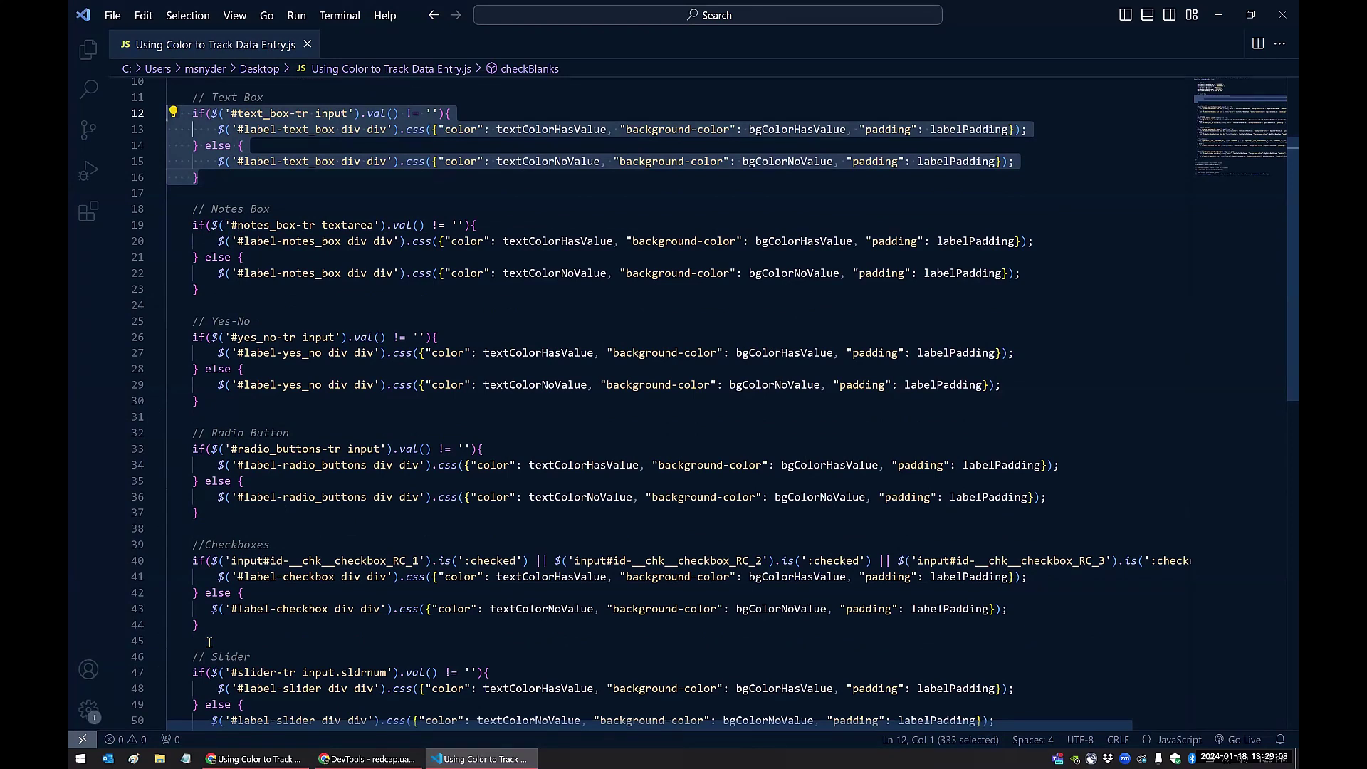
{"action": "left_click_drag", "start_coordinate": [209, 626], "coordinate": [141, 555]}
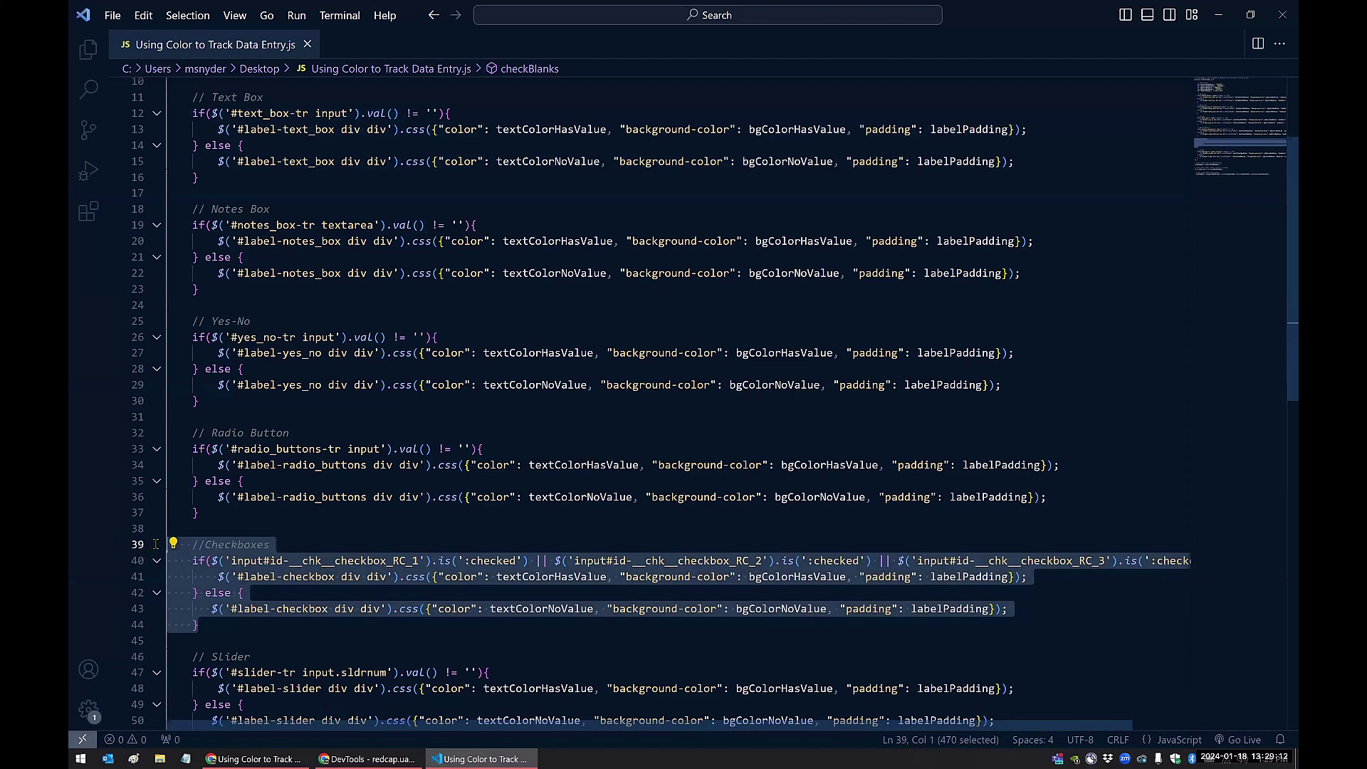
{"action": "left_click", "coordinate": [333, 561]}
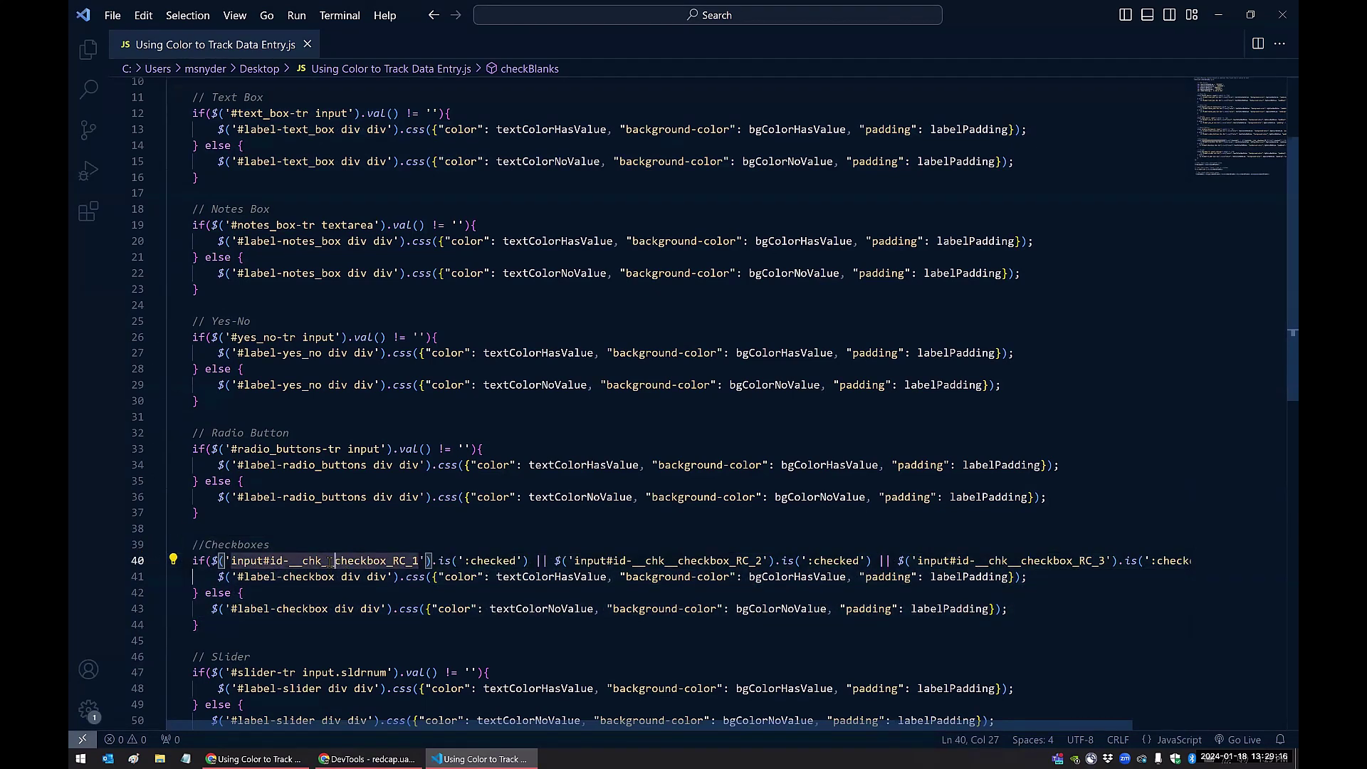
{"action": "left_click_drag", "start_coordinate": [334, 561], "coordinate": [387, 561]}
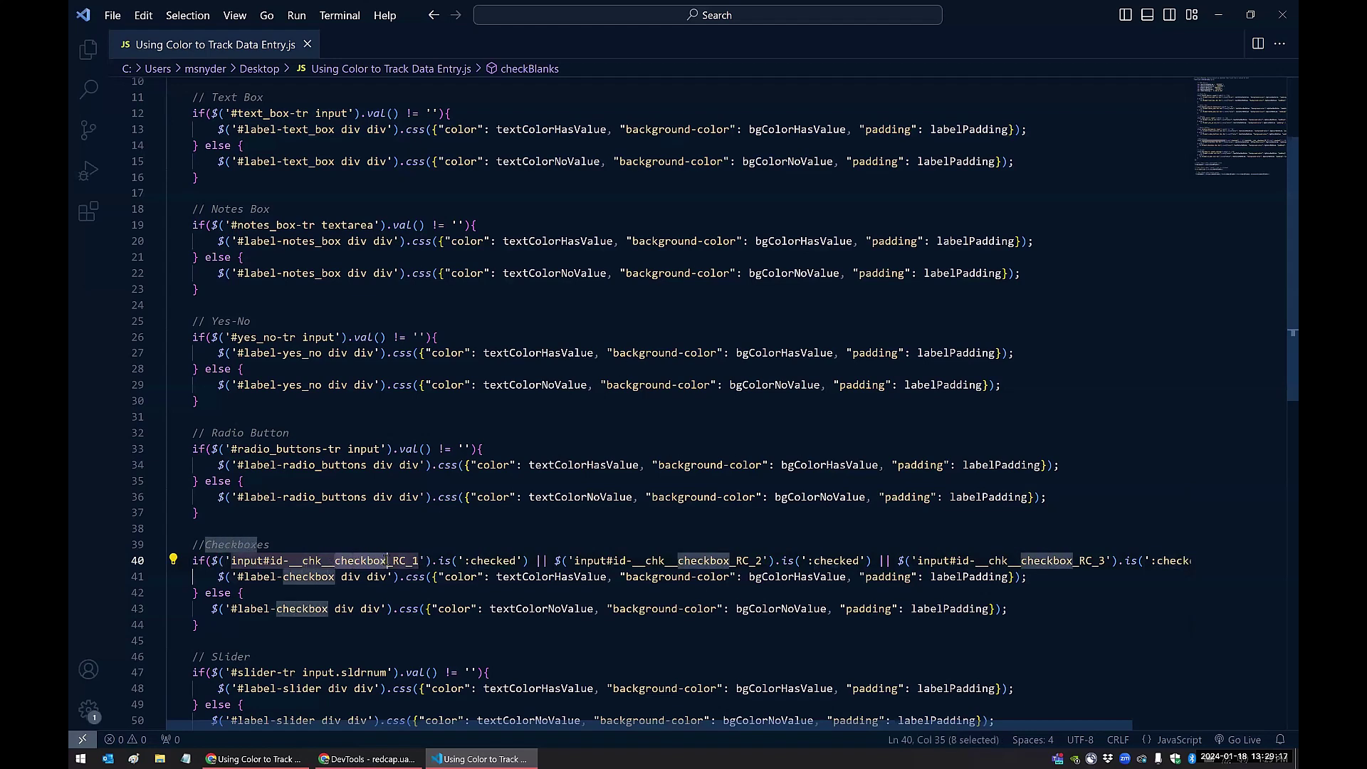
- Highlight the radio_buttons variable name in the Radio Button block, clear the selection and view the Slider block
{"action": "left_click", "coordinate": [340, 608]}
{"action": "left_click_drag", "start_coordinate": [283, 464], "coordinate": [359, 465]}
{"action": "left_click", "coordinate": [303, 475]}
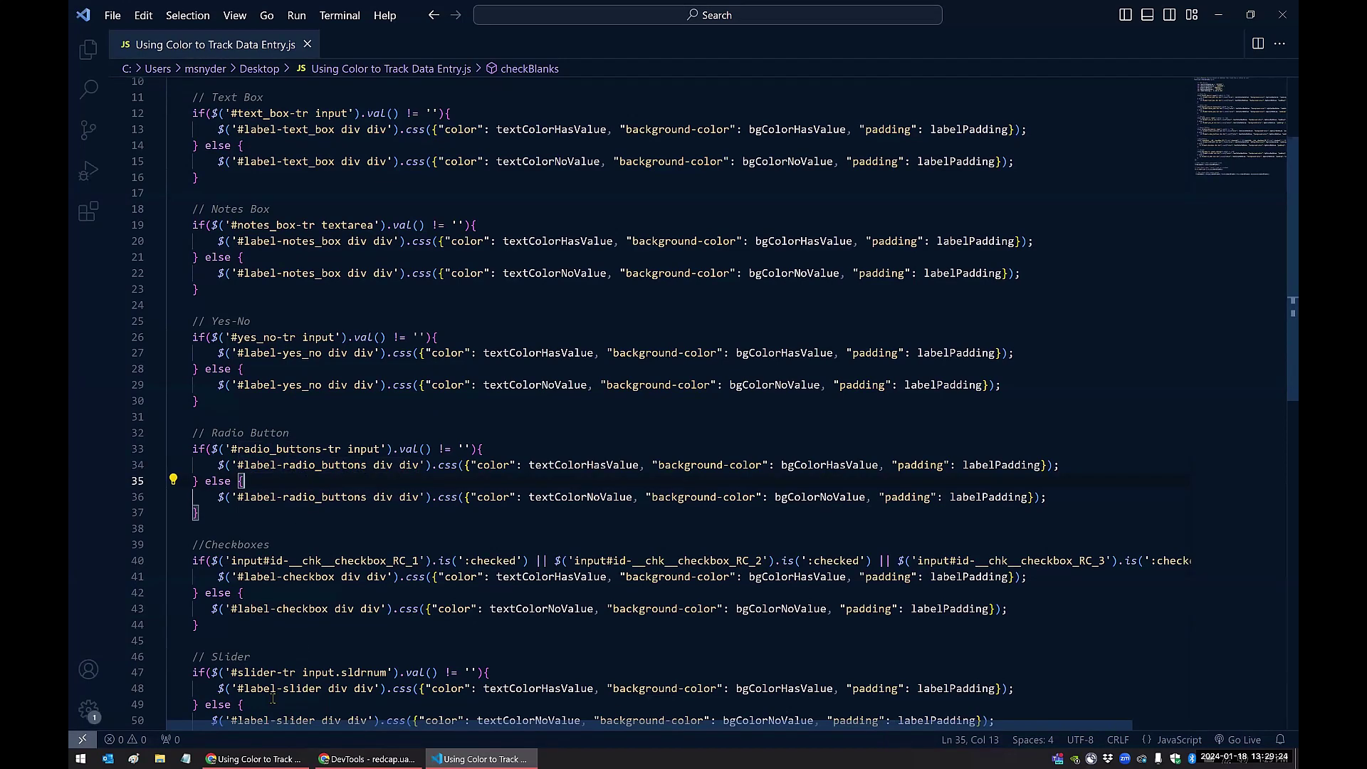
{"action": "scroll", "coordinate": [296, 667], "scroll_direction": "down", "scroll_amount": 3}
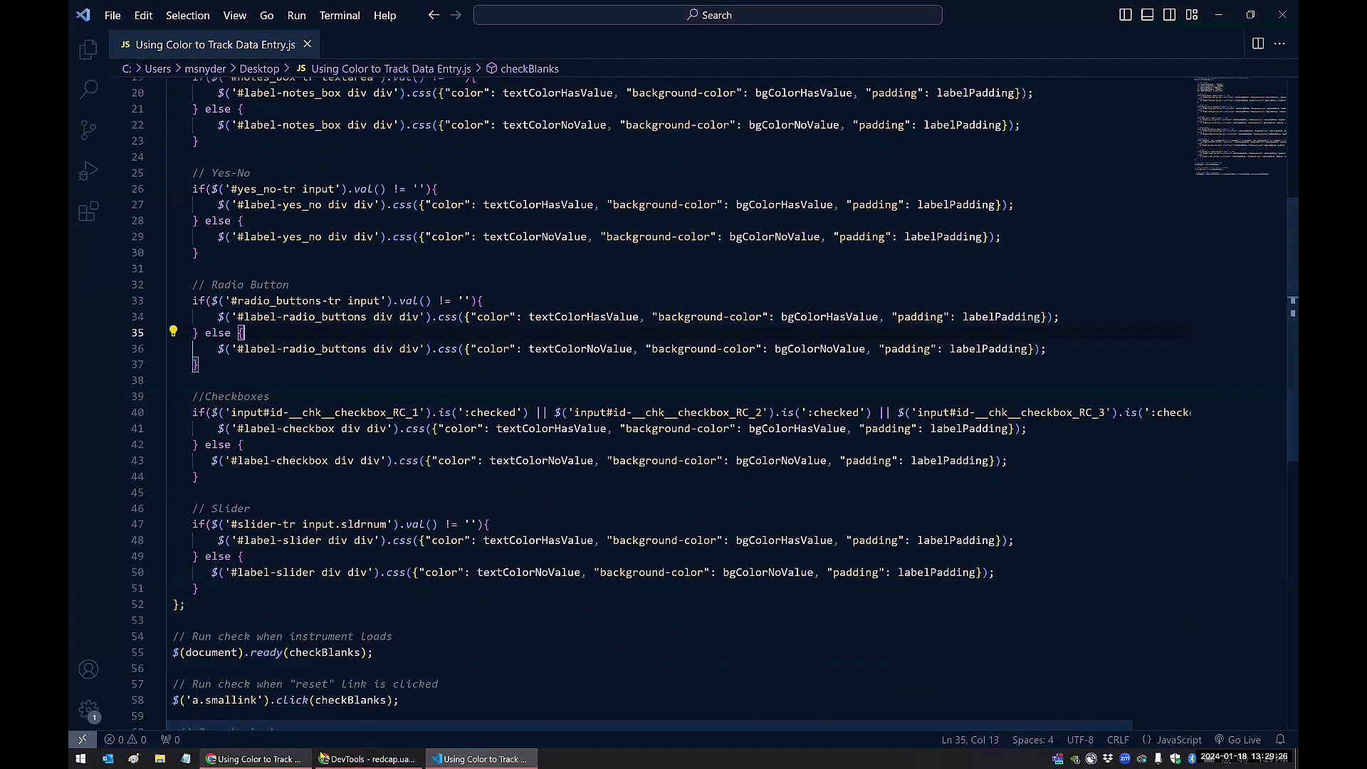
- Switch to Chrome, open the Using Color to Track Data Entry instrument in the Online Designer and review its fields' variable names
{"action": "left_click", "coordinate": [278, 758]}
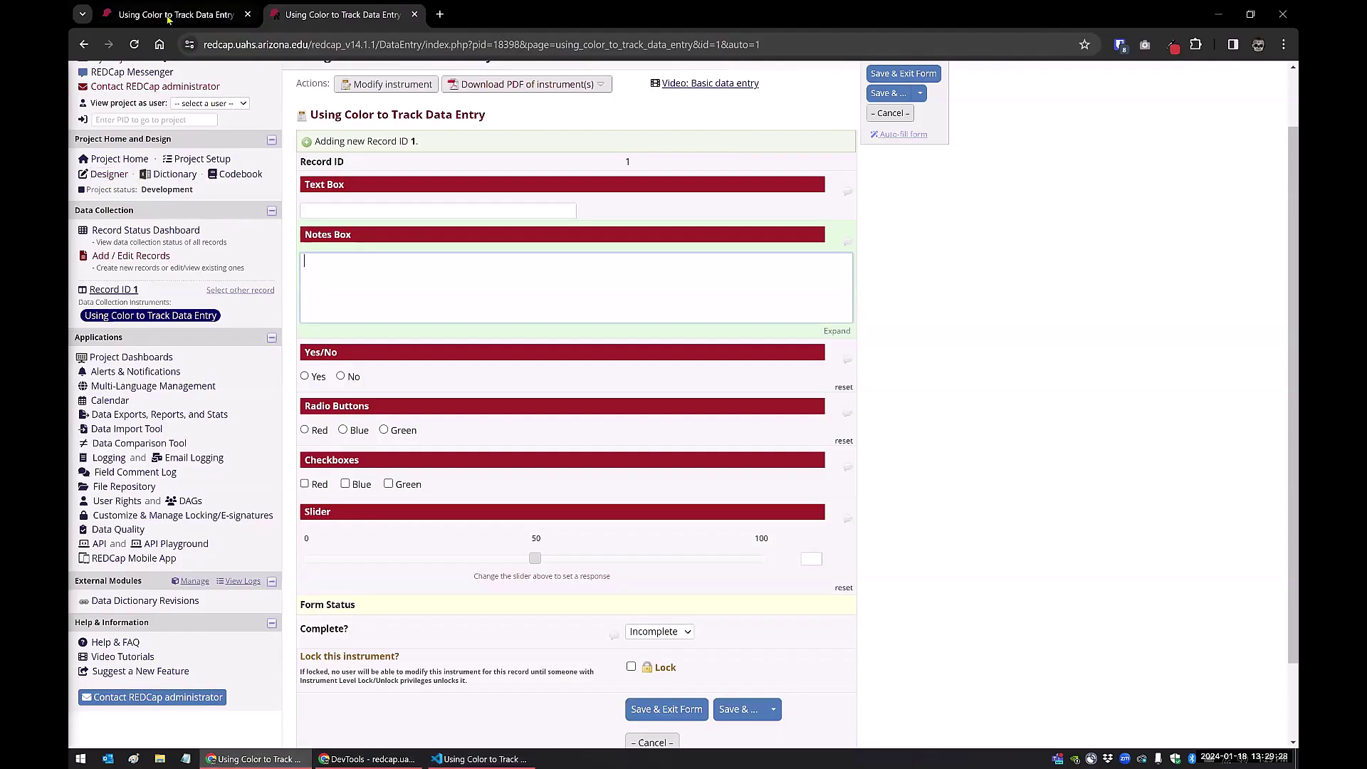
{"action": "left_click", "coordinate": [114, 176]}
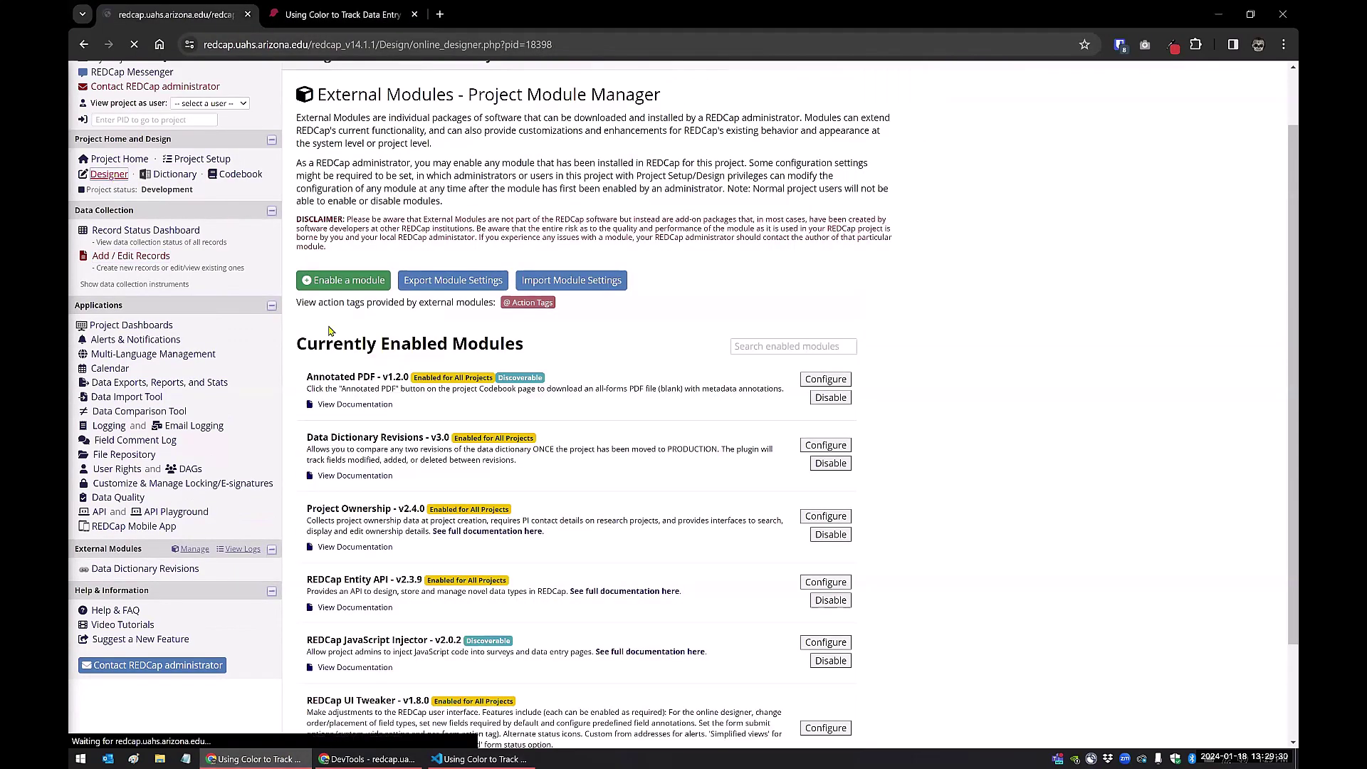
{"action": "left_click", "coordinate": [349, 384]}
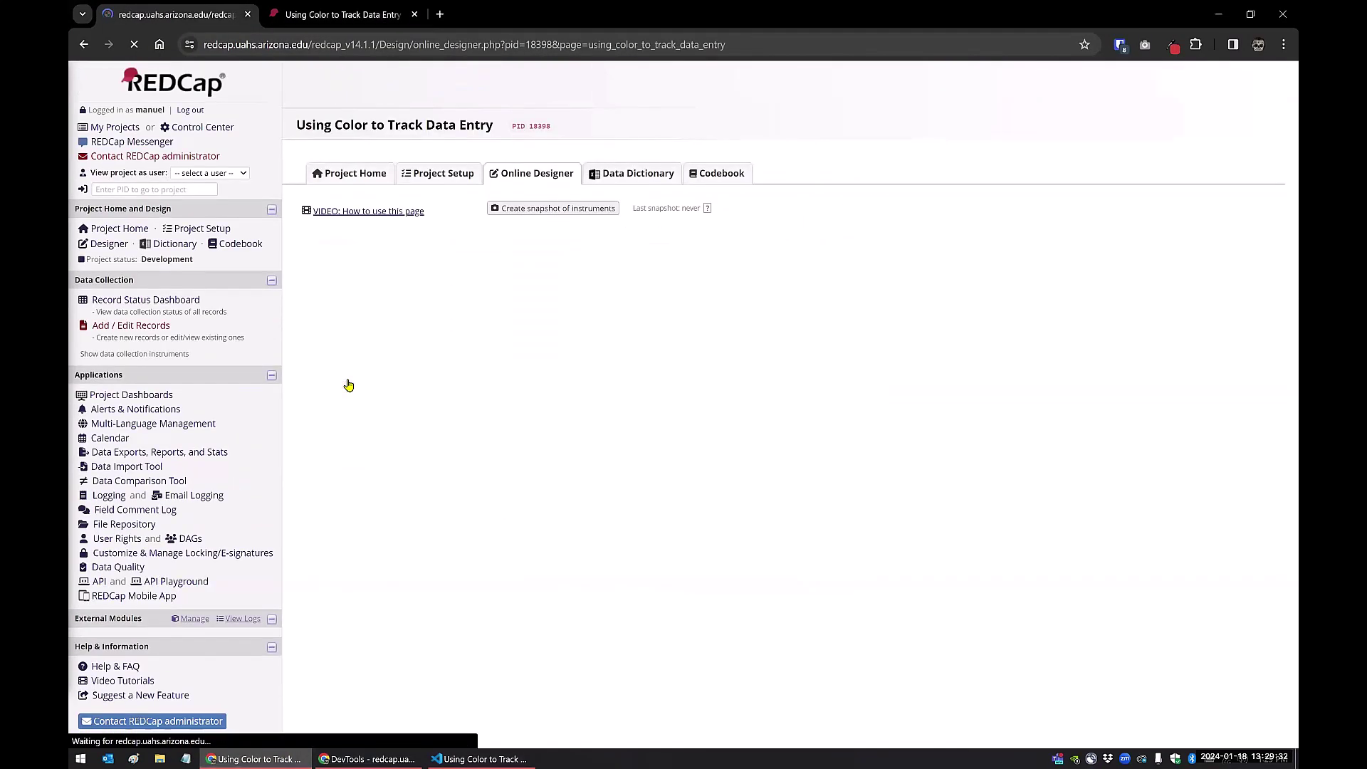
{"action": "scroll", "coordinate": [437, 291], "scroll_direction": "down", "scroll_amount": 3}
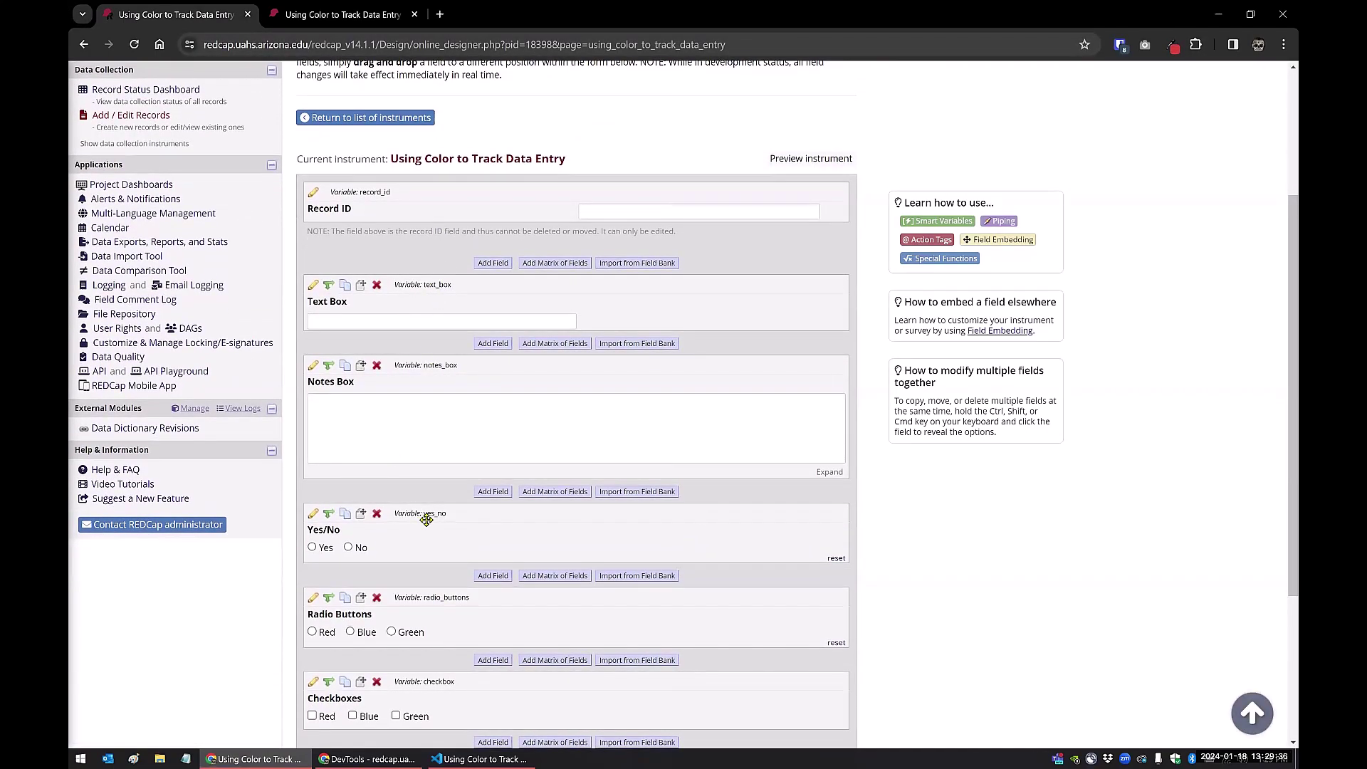
{"action": "scroll", "coordinate": [415, 406], "scroll_direction": "down", "scroll_amount": 3}
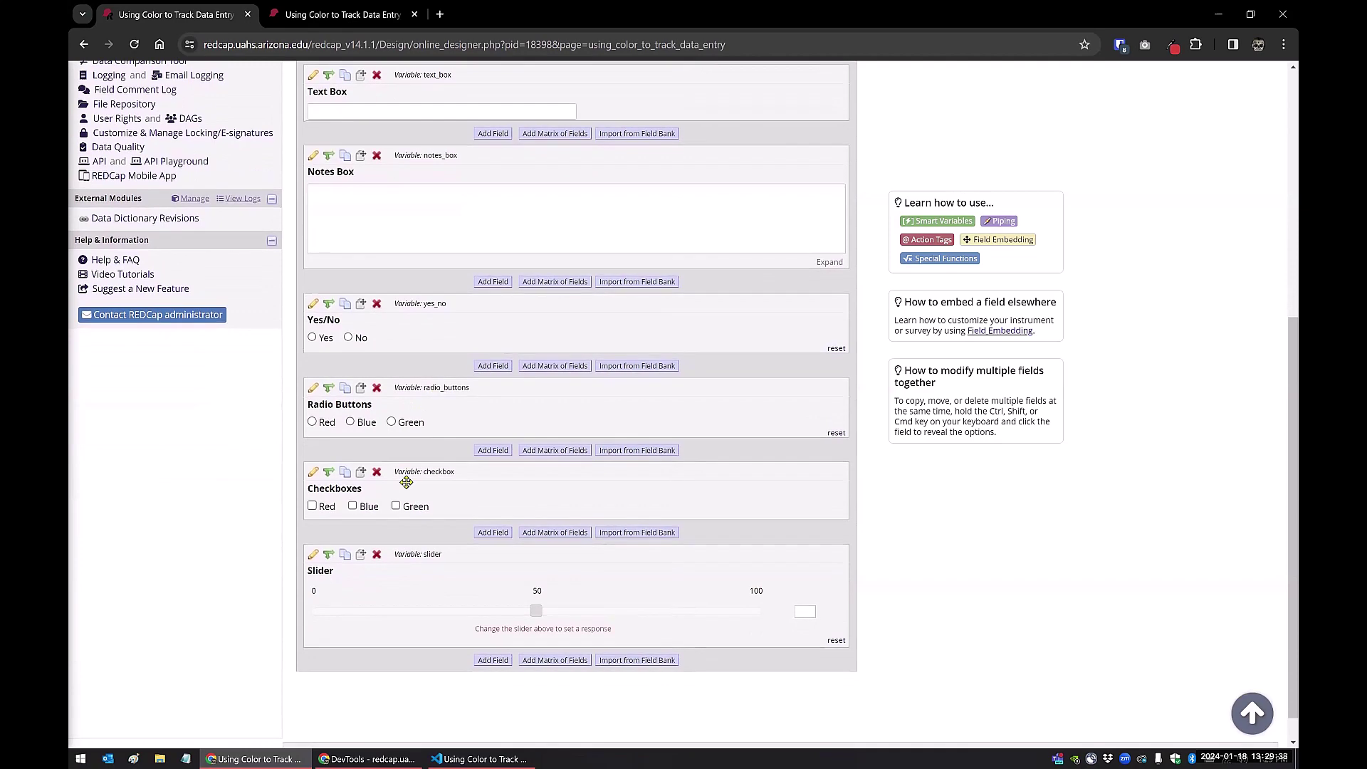
- Look over the data entry form, the checkBlanks script and the DevTools window, and return to the form in Chrome
{"action": "left_click", "coordinate": [318, 25]}
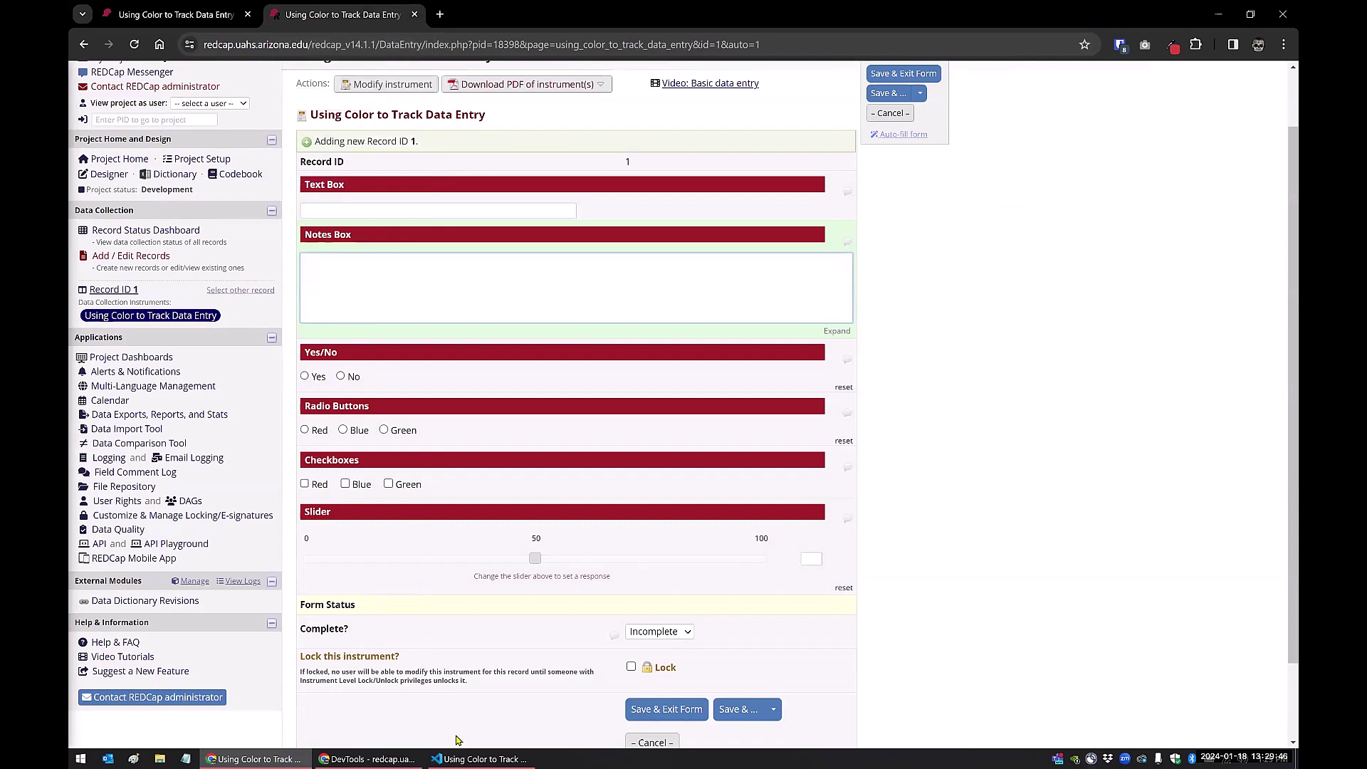
{"action": "mouse_move", "coordinate": [464, 755]}
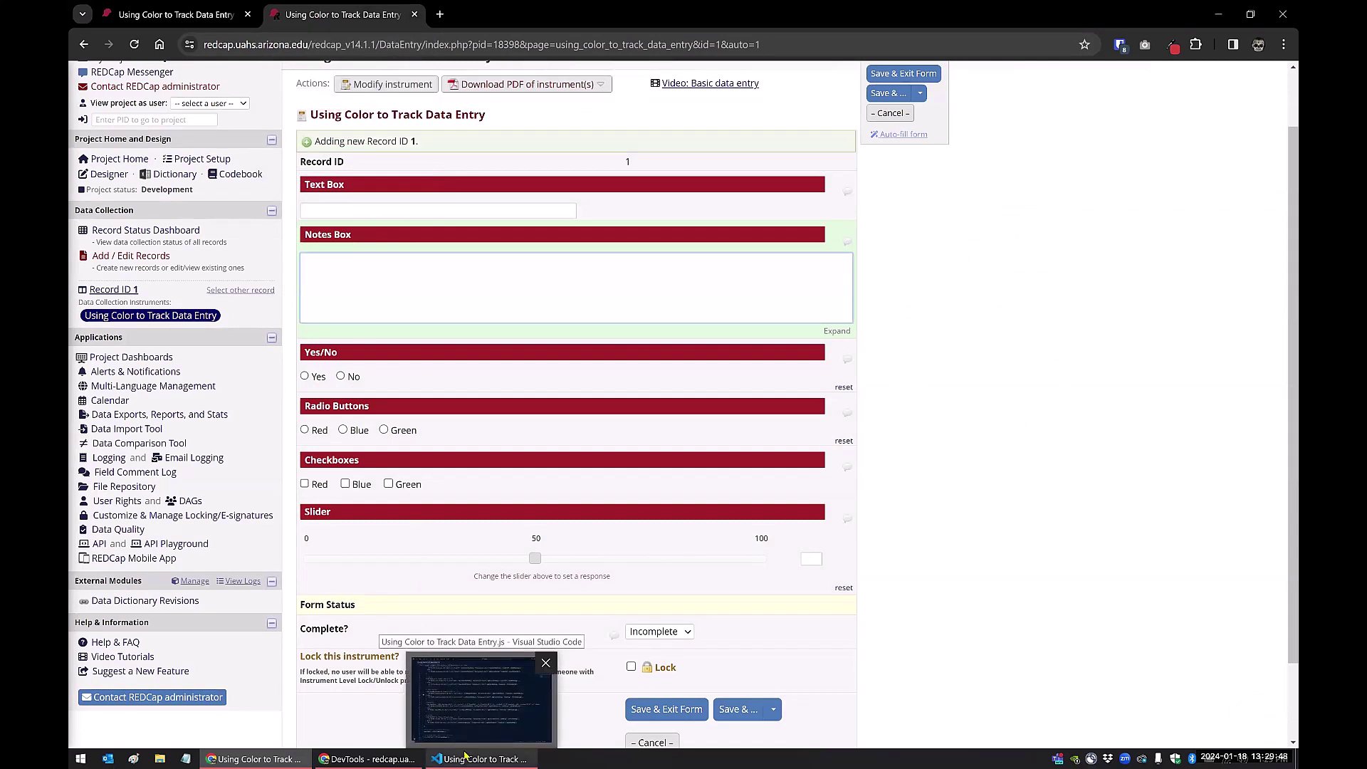
{"action": "left_click", "coordinate": [464, 755]}
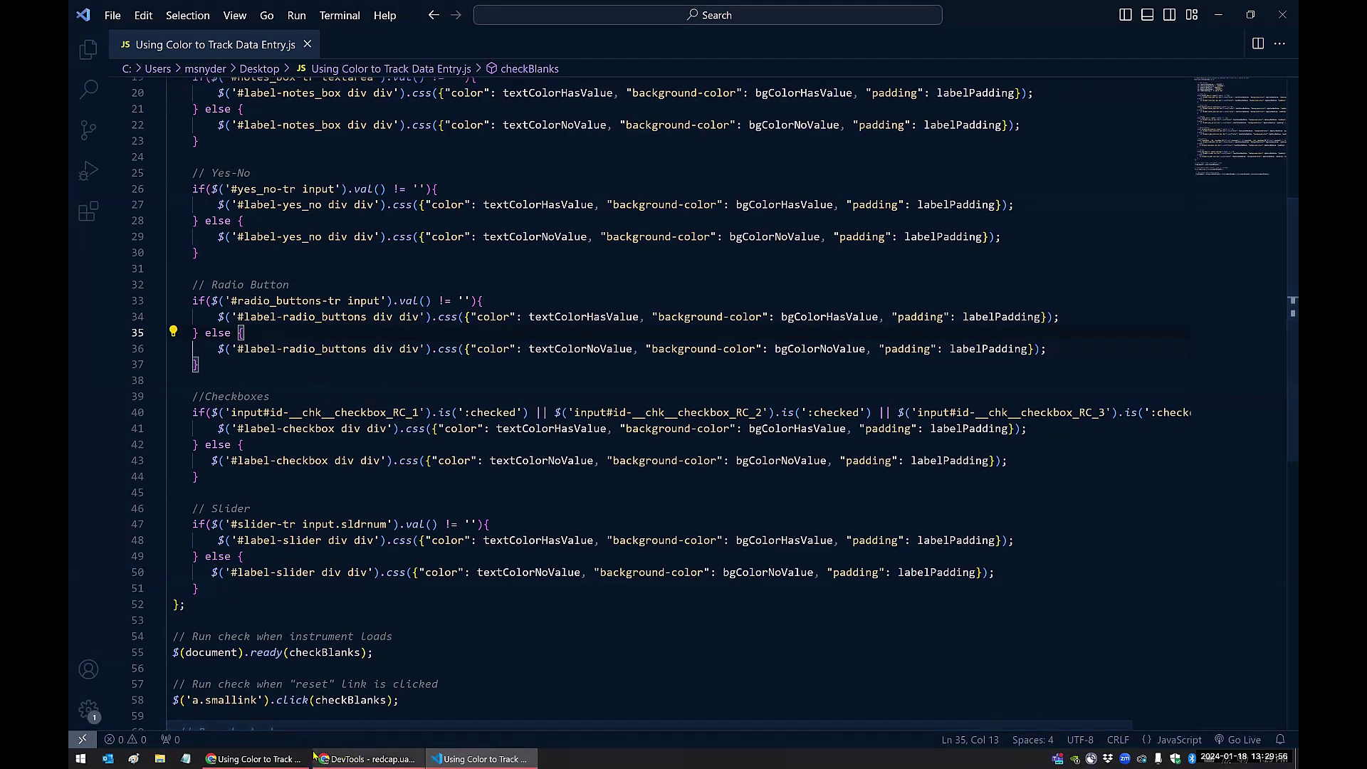
{"action": "left_click", "coordinate": [357, 756]}
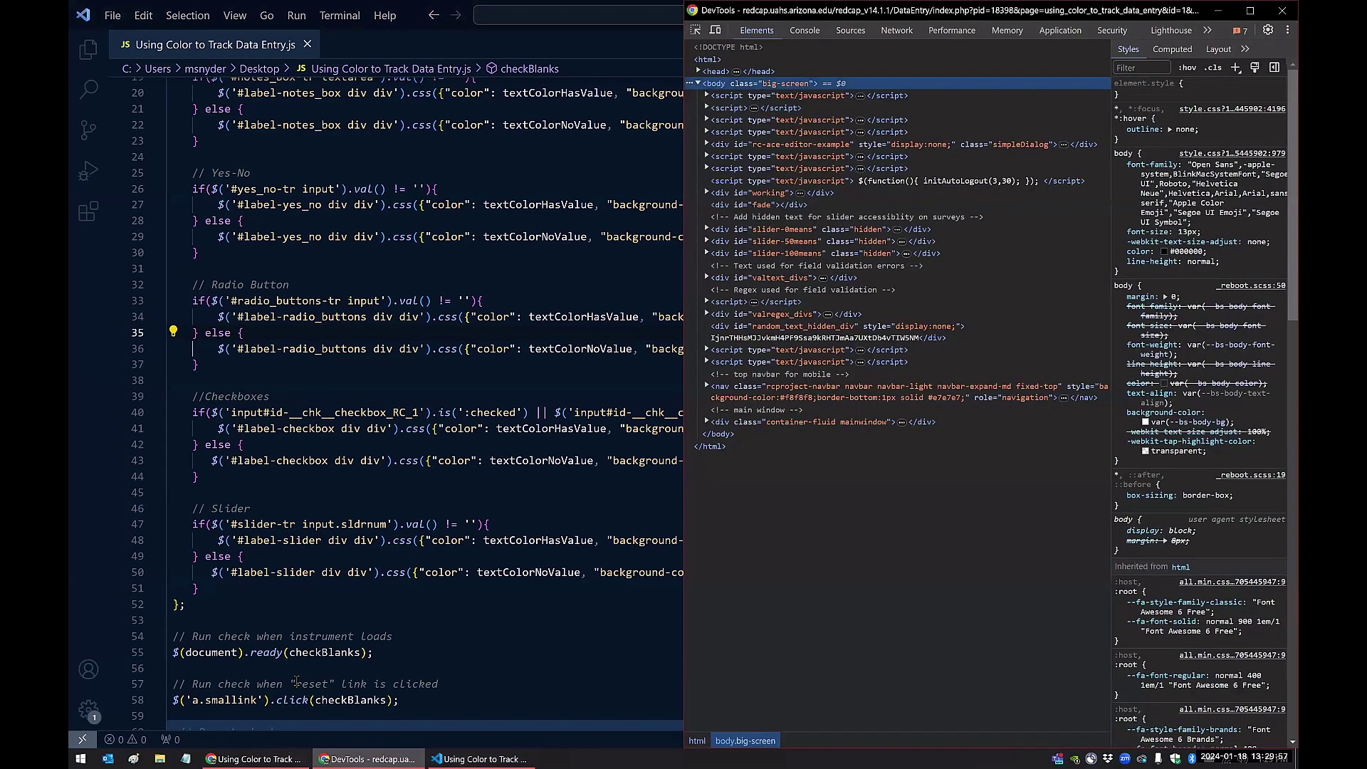
{"action": "left_click", "coordinate": [252, 757]}
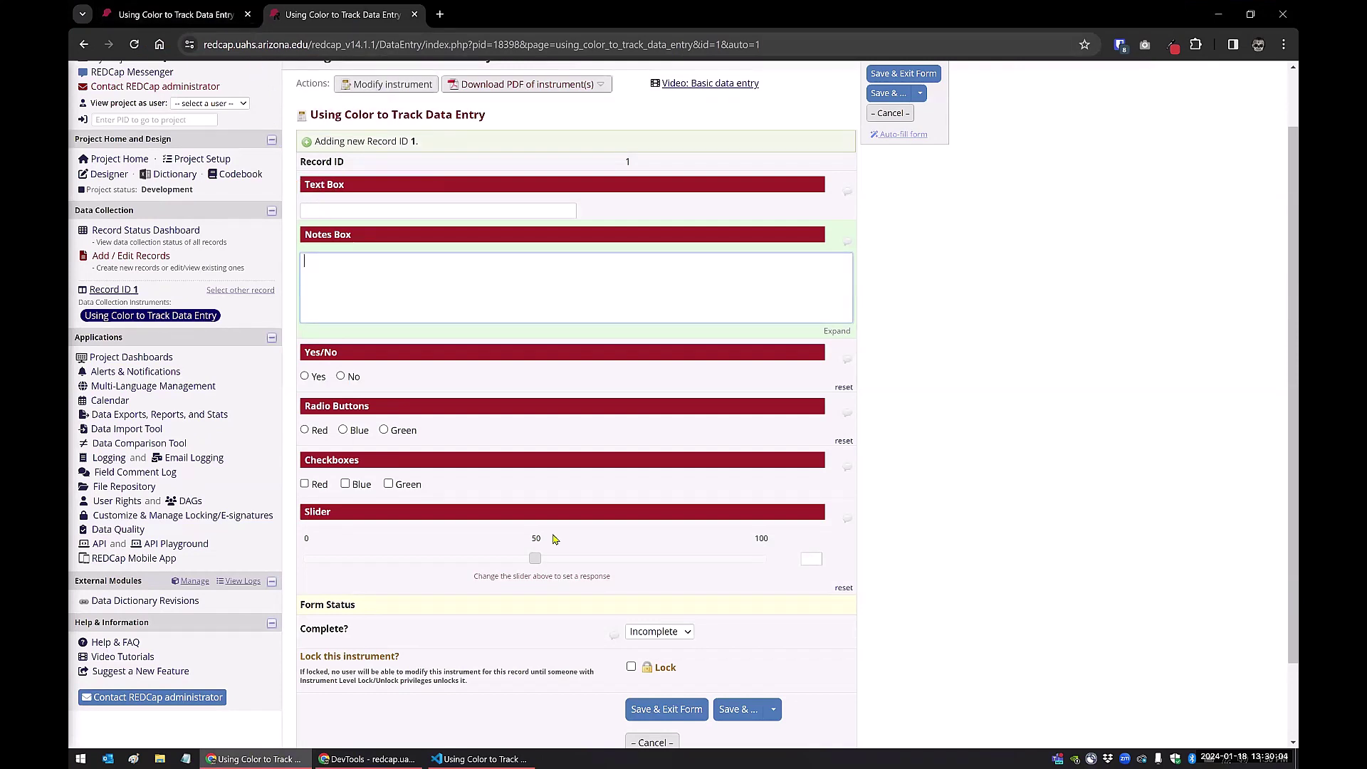
- Save Record ID 1 with the Save & Stay option
{"action": "left_click", "coordinate": [774, 711]}
{"action": "left_click", "coordinate": [774, 712]}
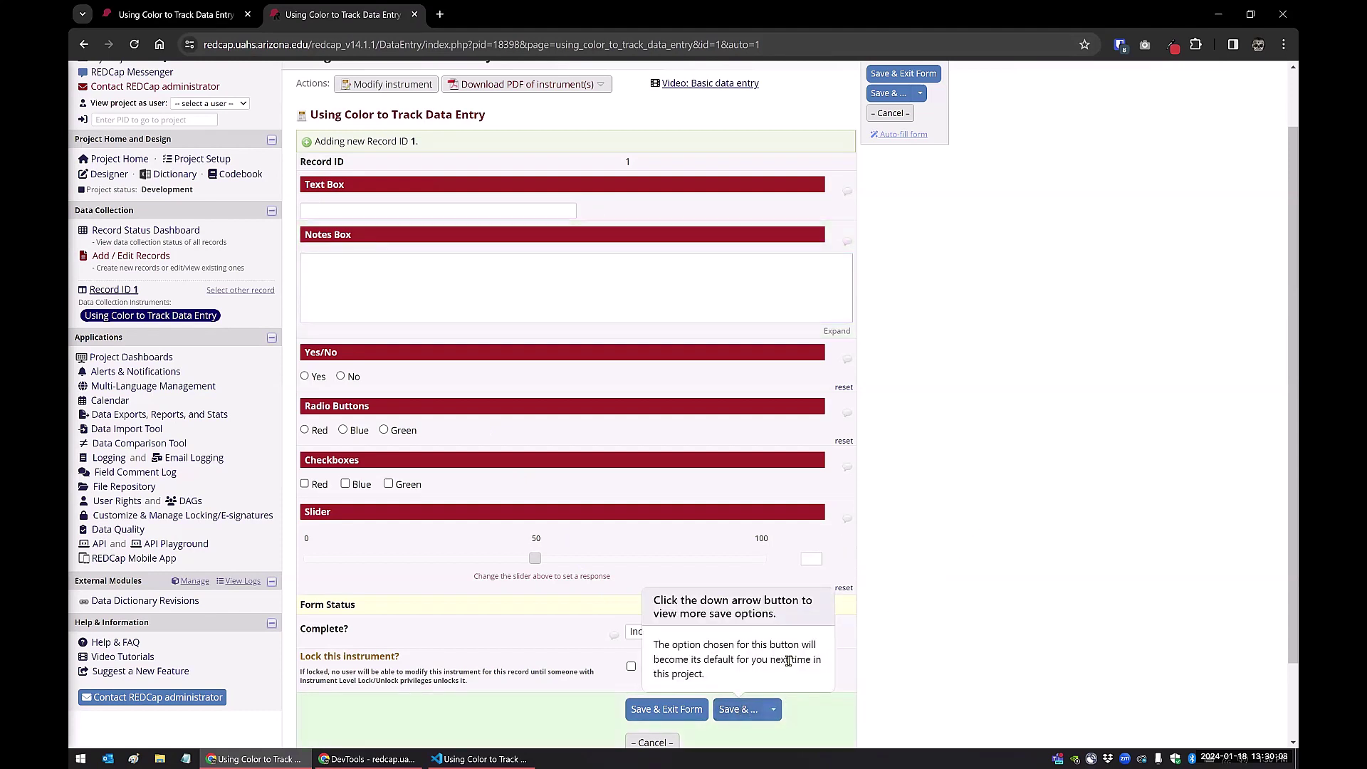
{"action": "left_click", "coordinate": [772, 711]}
{"action": "left_click", "coordinate": [790, 738]}
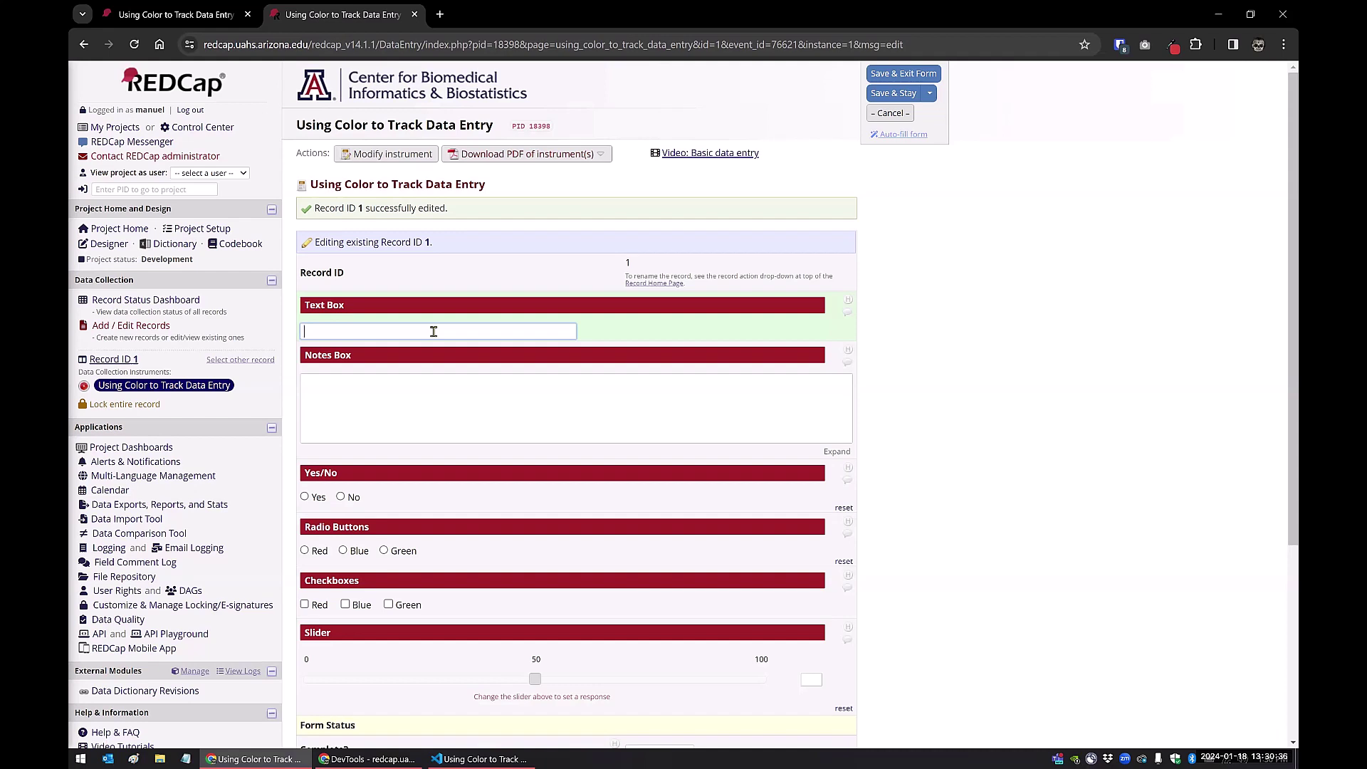
- Enter test in the Text Box field and leave the field
{"action": "type", "text": "test"}
{"action": "key", "text": "Tab"}
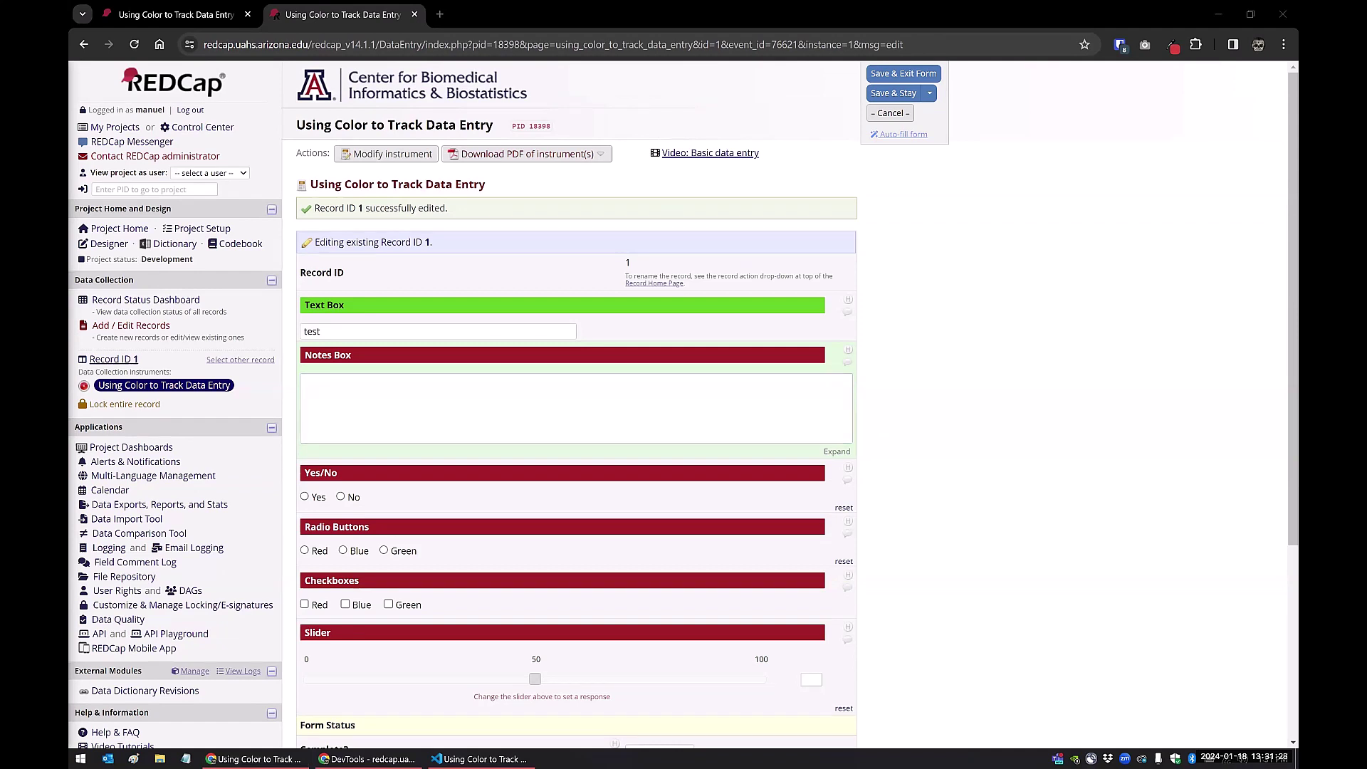
{"action": "left_click", "coordinate": [671, 305]}
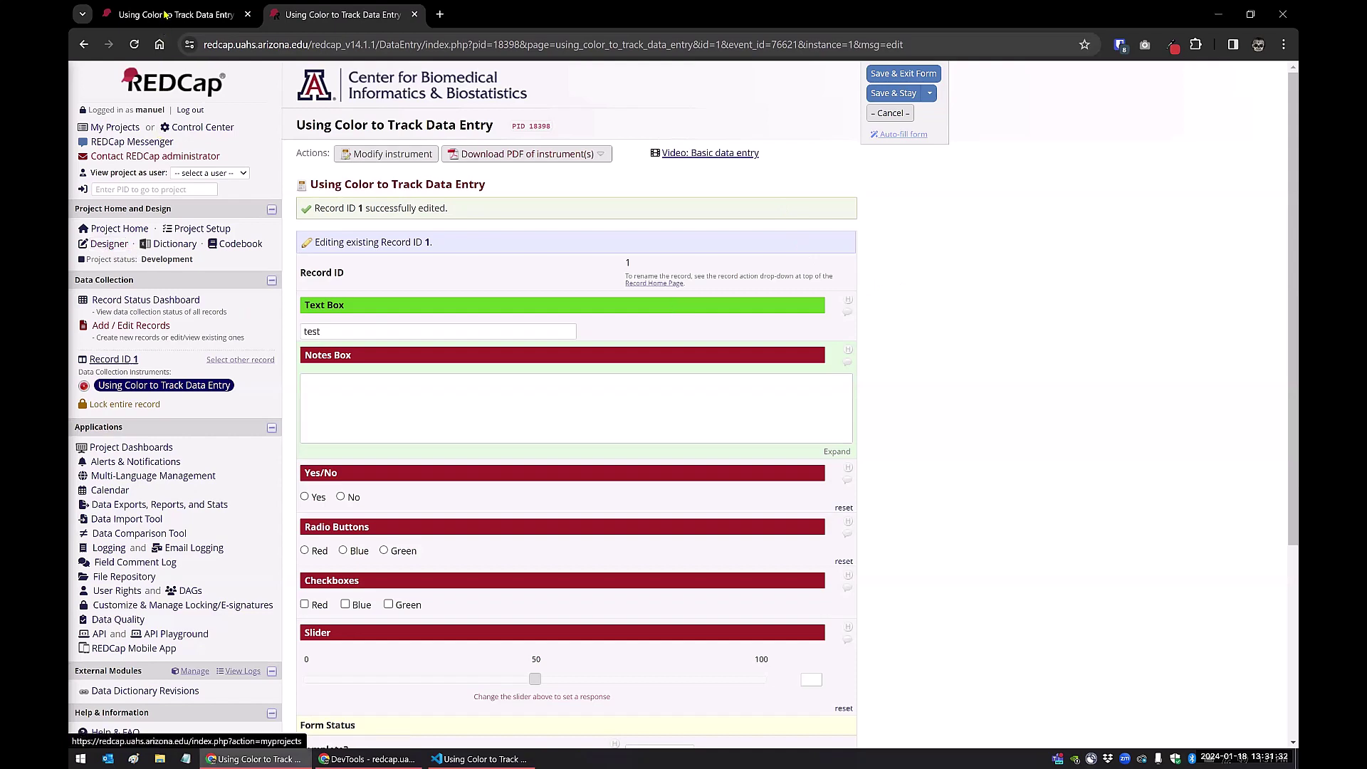
- Set the Text Box field's validation to Date (M-D-Y) in the Online Designer and save the field
{"action": "left_click", "coordinate": [164, 14]}
{"action": "scroll", "coordinate": [311, 433], "scroll_direction": "up", "scroll_amount": 5}
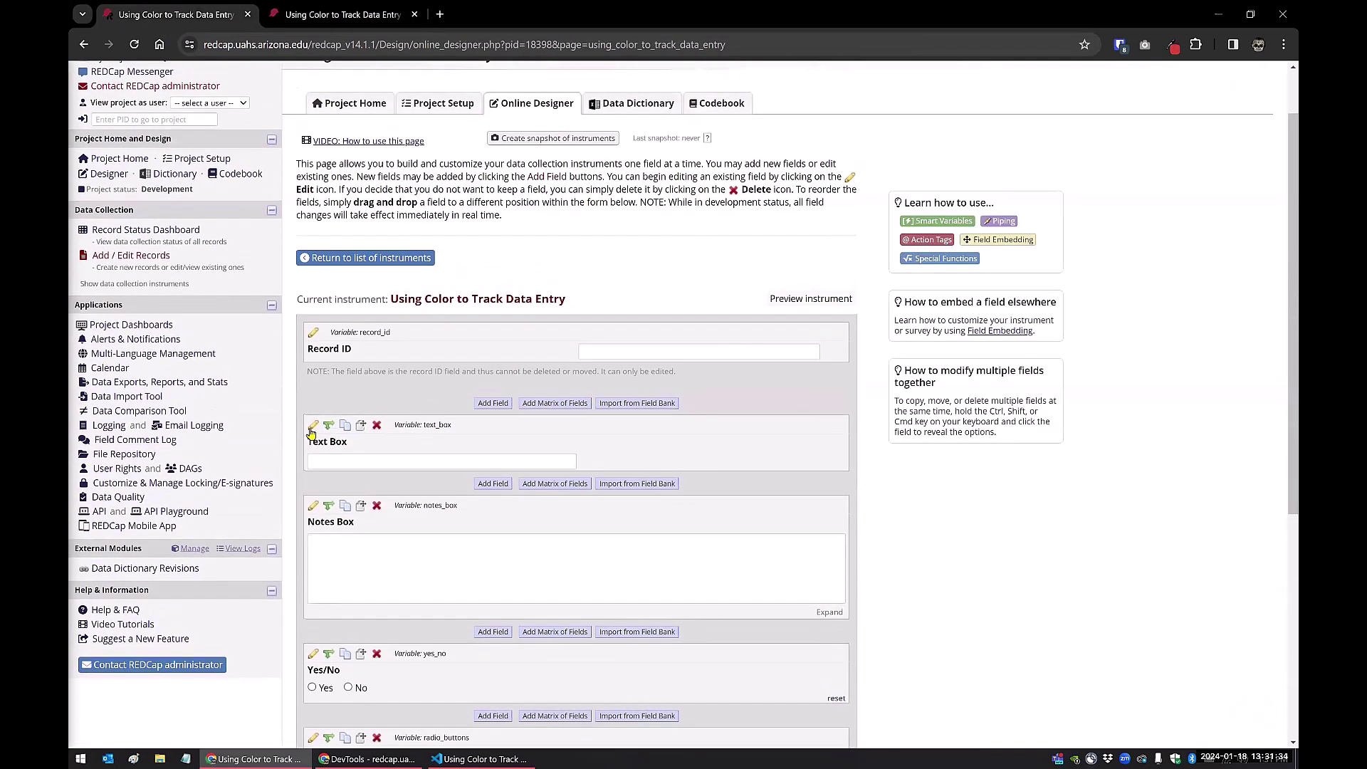
{"action": "left_click", "coordinate": [313, 425]}
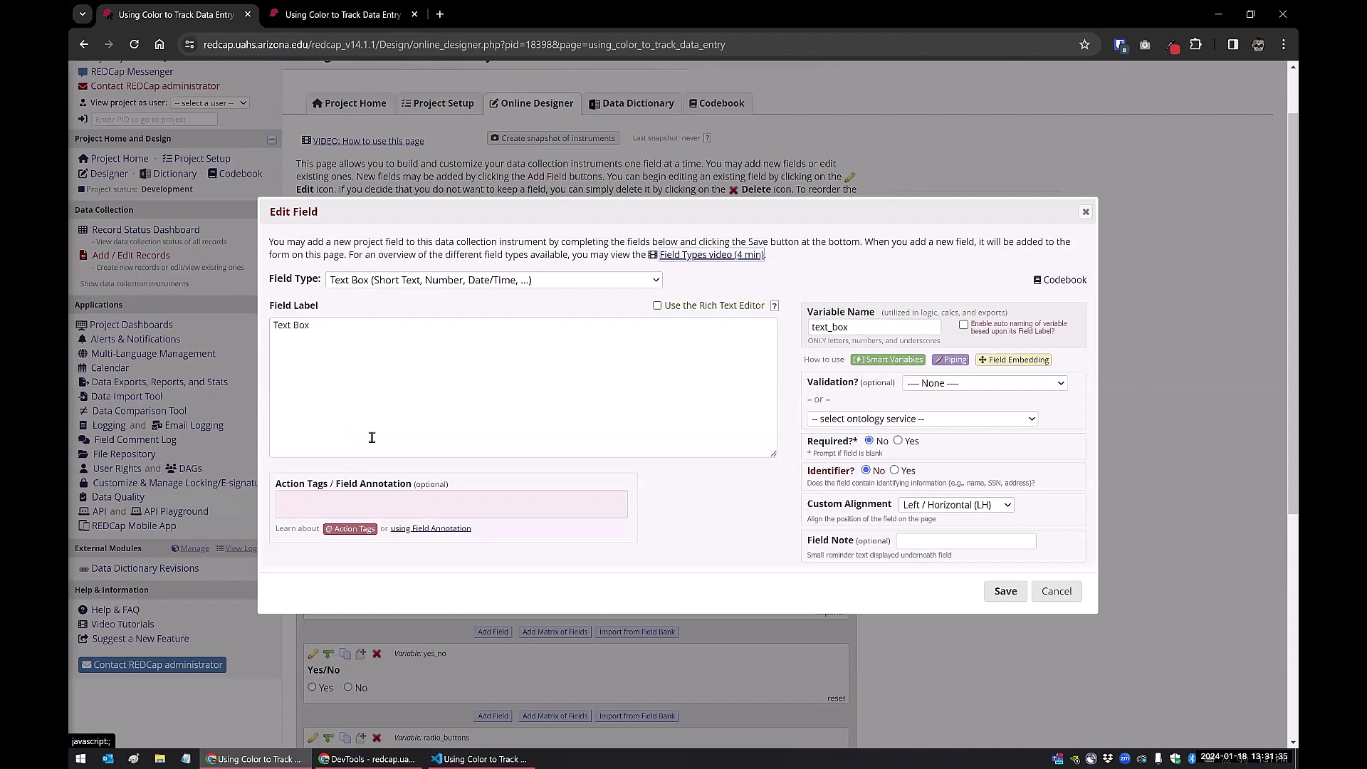
{"action": "left_click", "coordinate": [941, 384]}
{"action": "left_click", "coordinate": [939, 412]}
{"action": "left_click", "coordinate": [946, 386]}
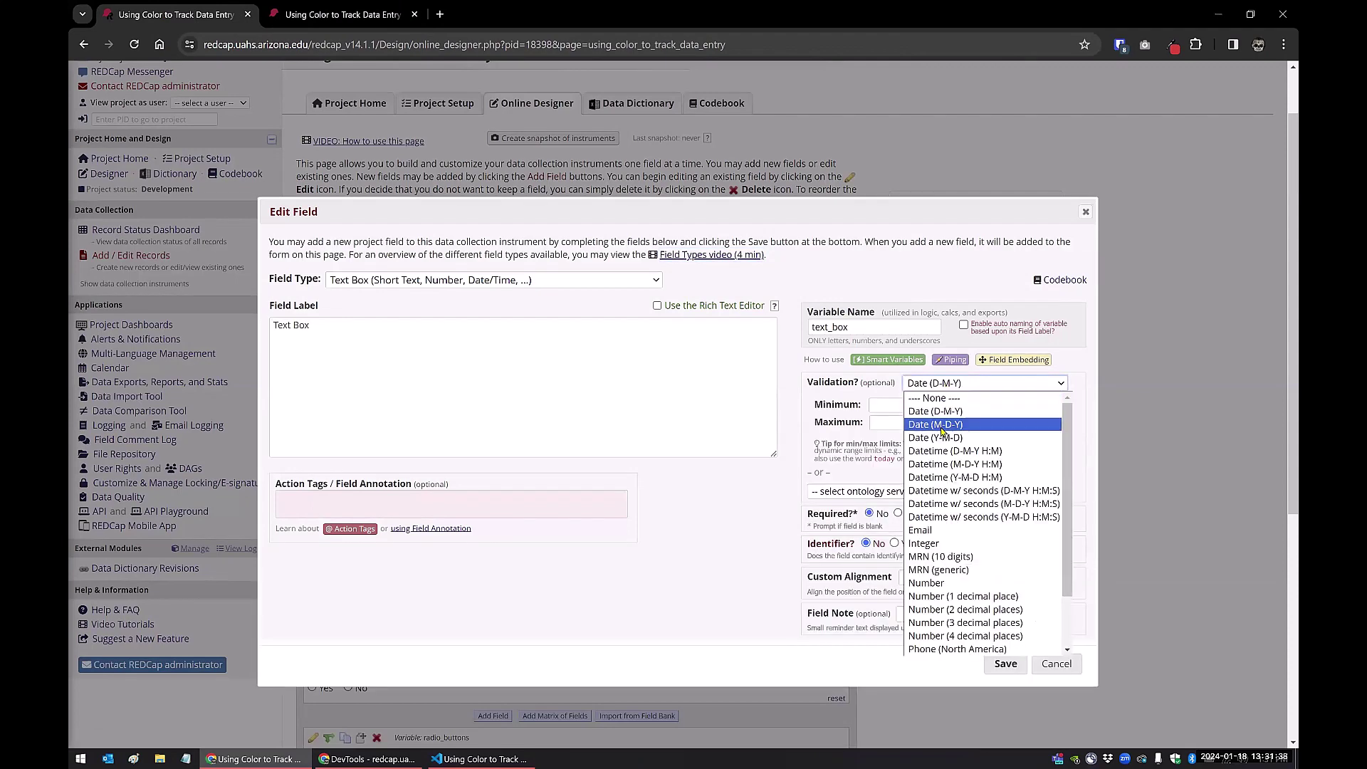
{"action": "left_click", "coordinate": [941, 426]}
{"action": "left_click", "coordinate": [1003, 664]}
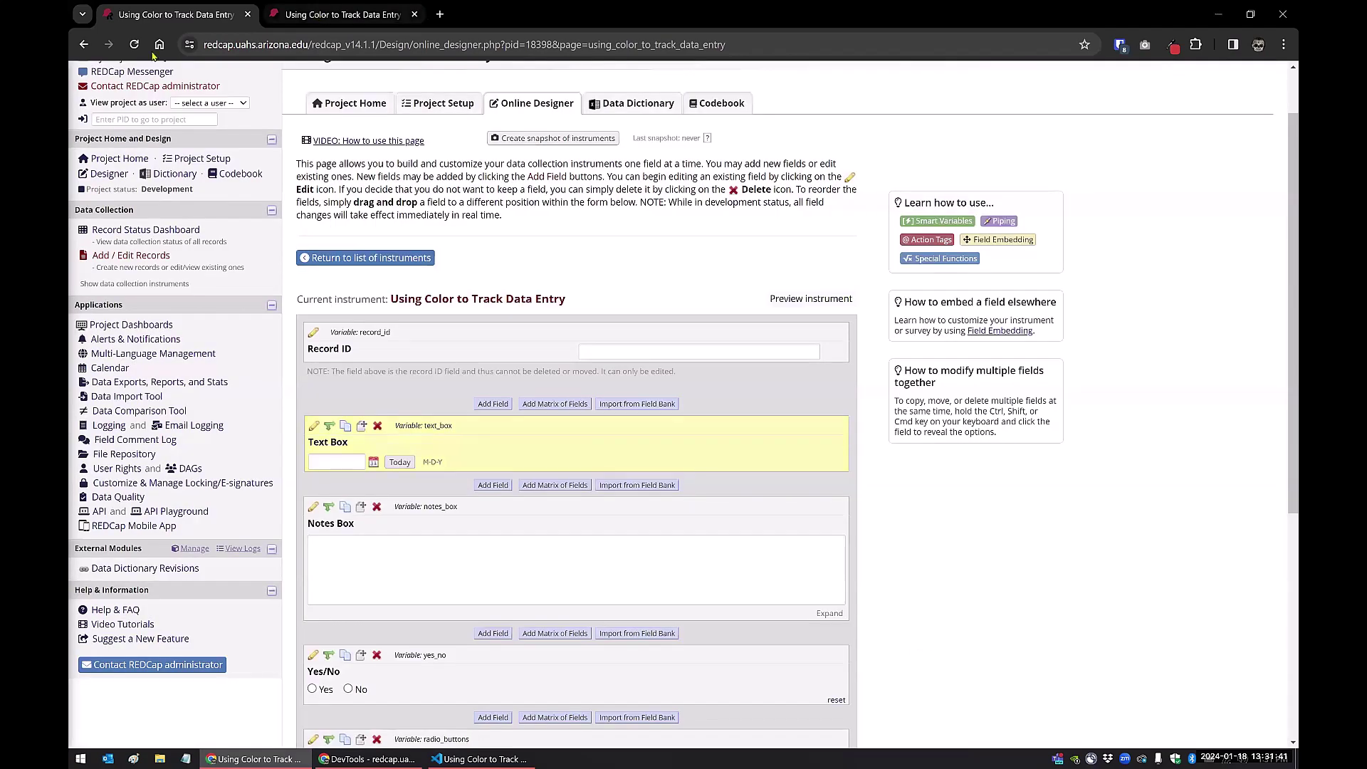
- Reload the data entry form without keeping unsaved changes and fill the Text Box with today's date, 01-18-2024
{"action": "key", "text": "ctrl+Tab"}
{"action": "left_click", "coordinate": [134, 45]}
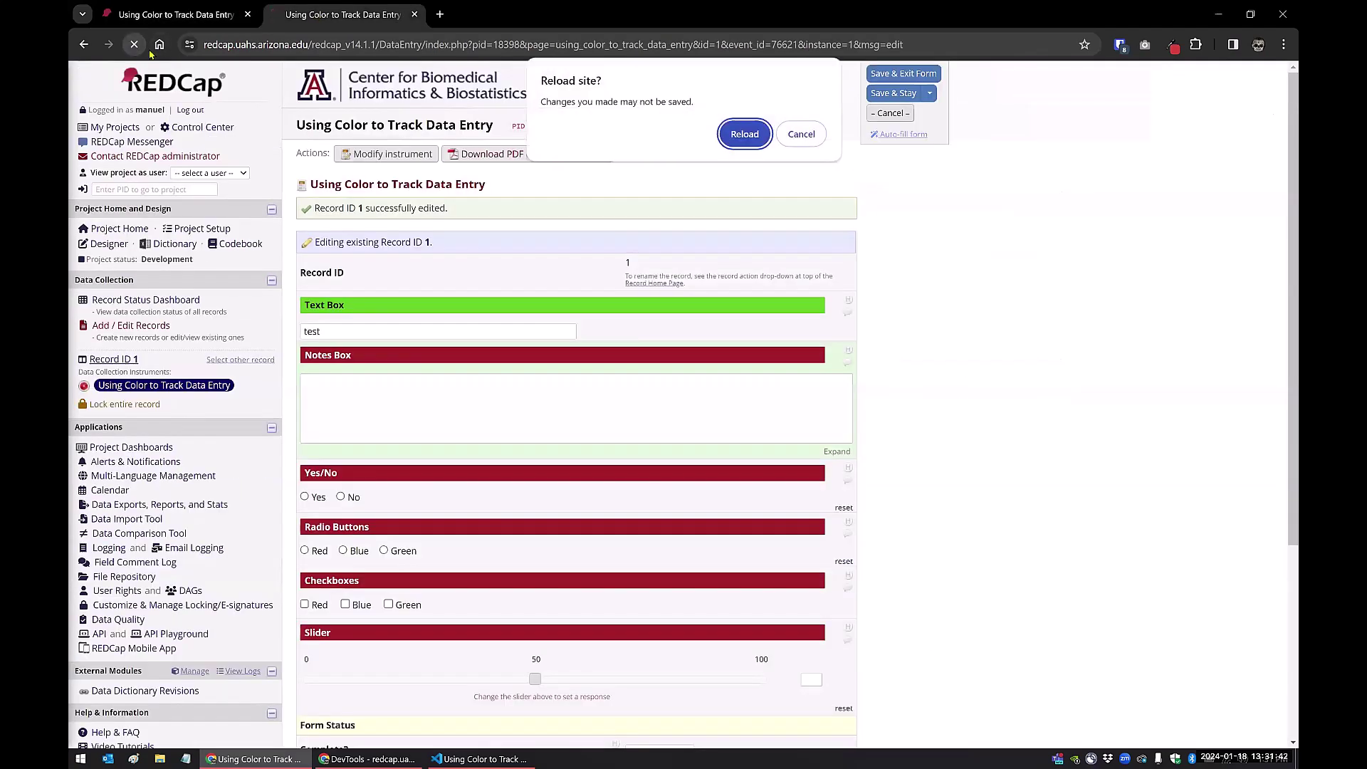
{"action": "left_click", "coordinate": [733, 132]}
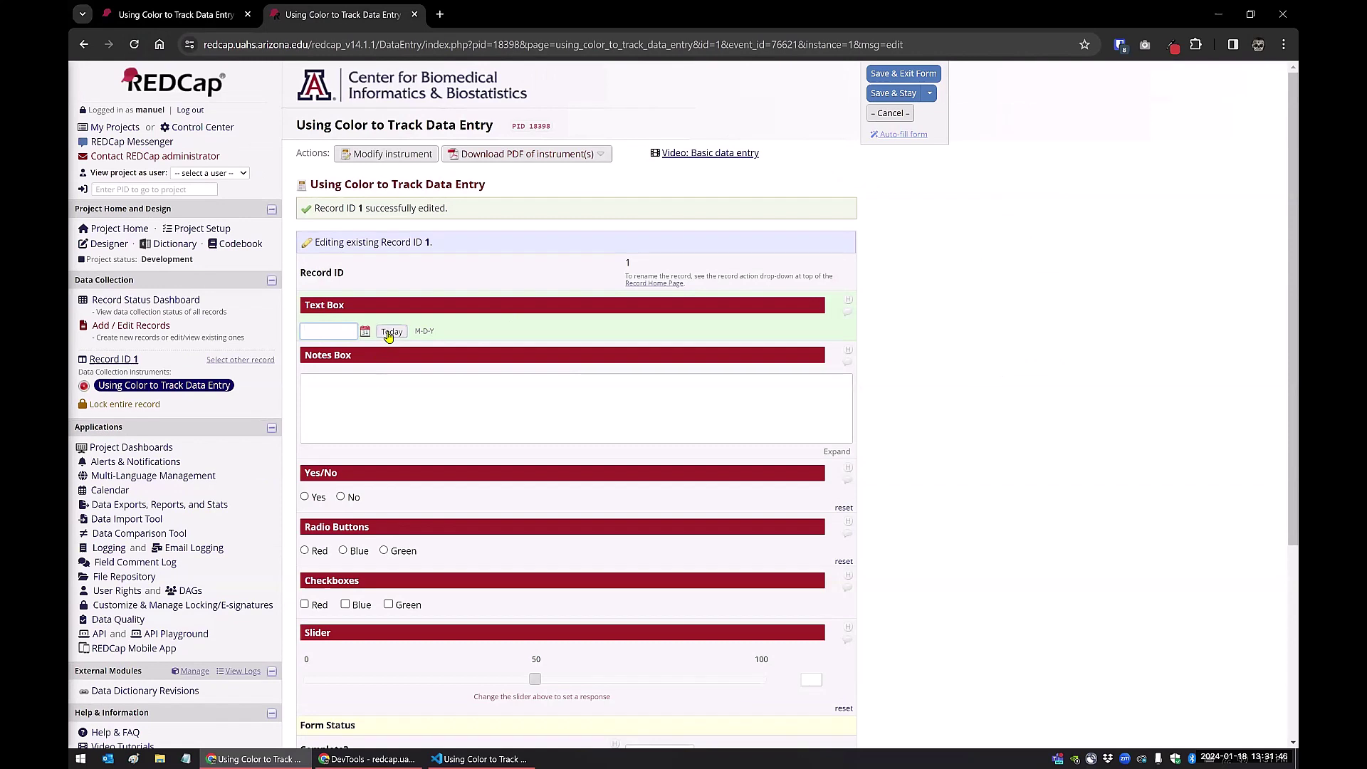
{"action": "left_click", "coordinate": [389, 333]}
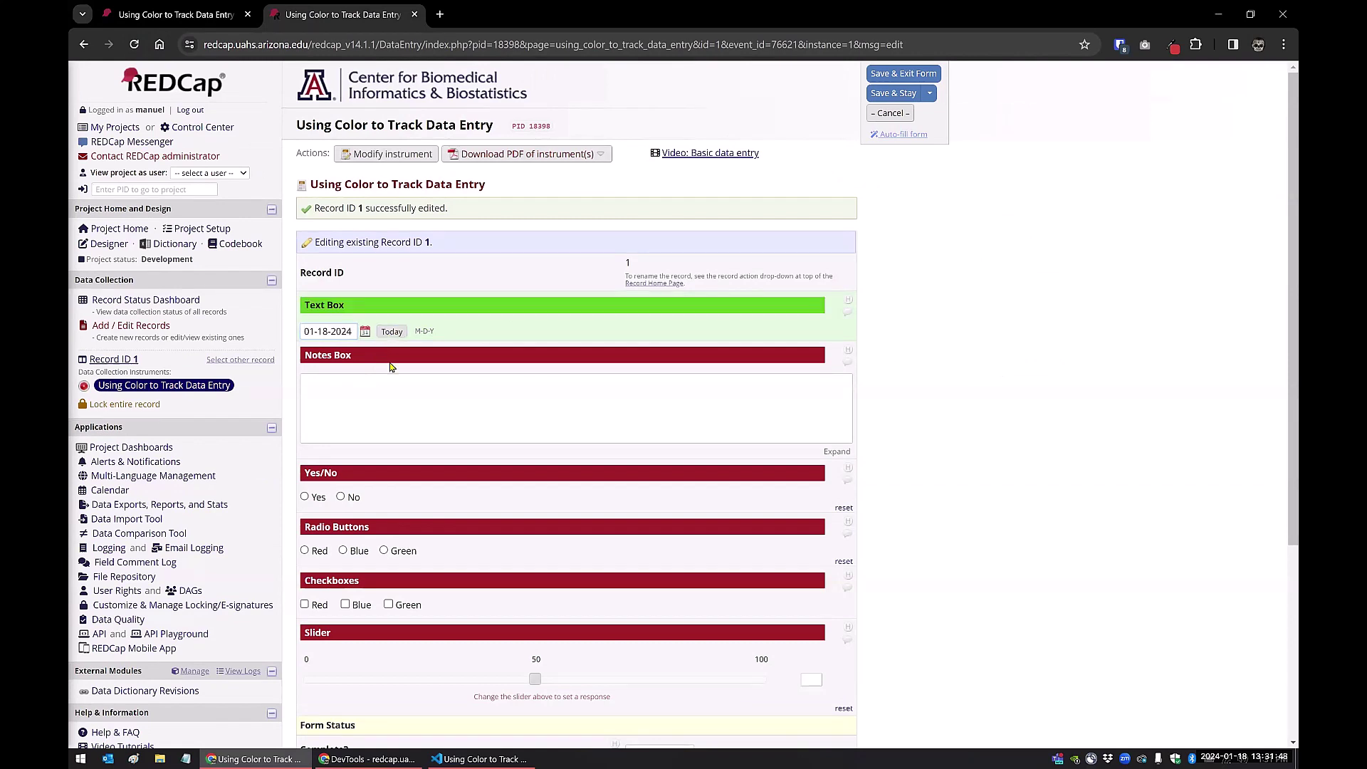
{"action": "left_click", "coordinate": [383, 390]}
- Delete the date from the Text Box and leave the field
{"action": "left_click_drag", "start_coordinate": [353, 332], "coordinate": [318, 331]}
{"action": "key", "text": "ctrl+a"}
{"action": "key", "text": "BackSpace"}
{"action": "left_click", "coordinate": [355, 389]}
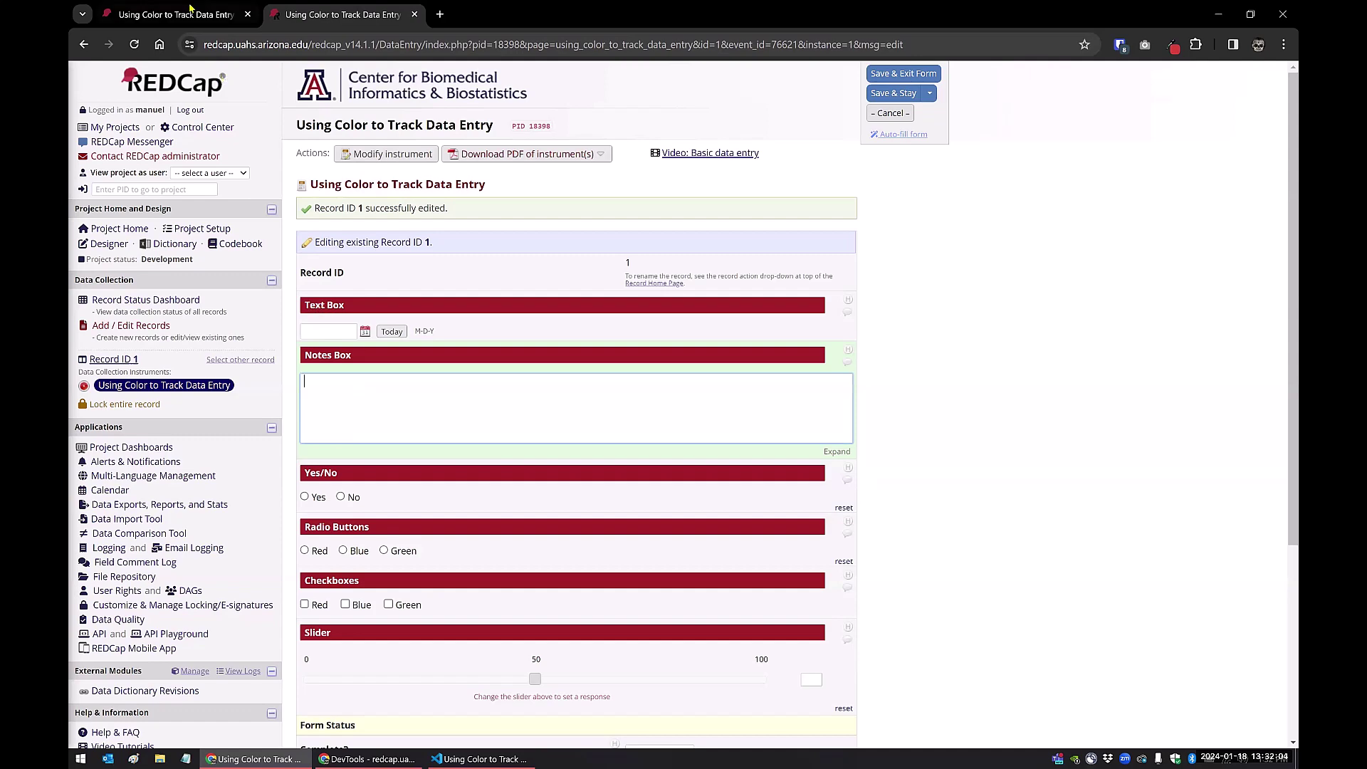
- Start a new text box field above Text Box in the Online Designer, with label {text_box} and variable name embedding
{"action": "key", "text": "ctrl+shift+Tab"}
{"action": "left_click", "coordinate": [486, 403]}
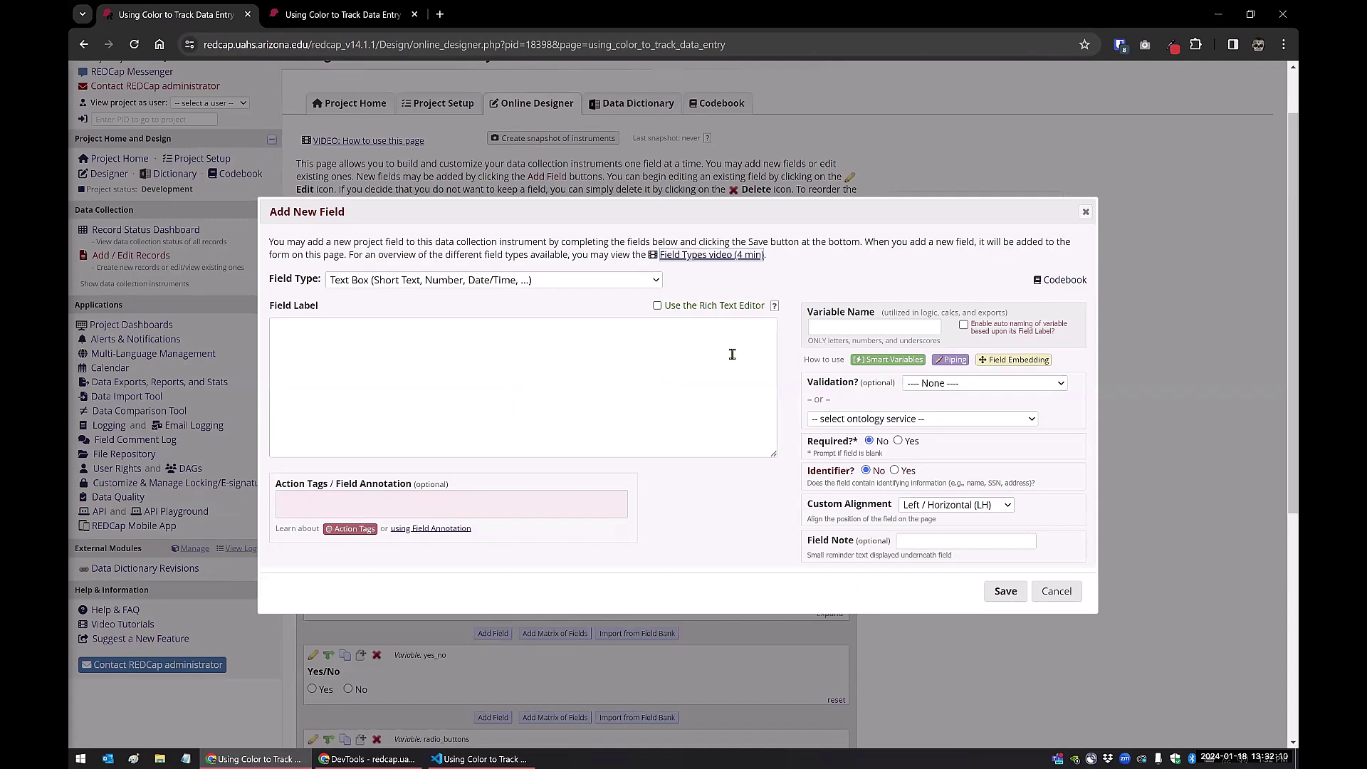
{"action": "left_click", "coordinate": [618, 347]}
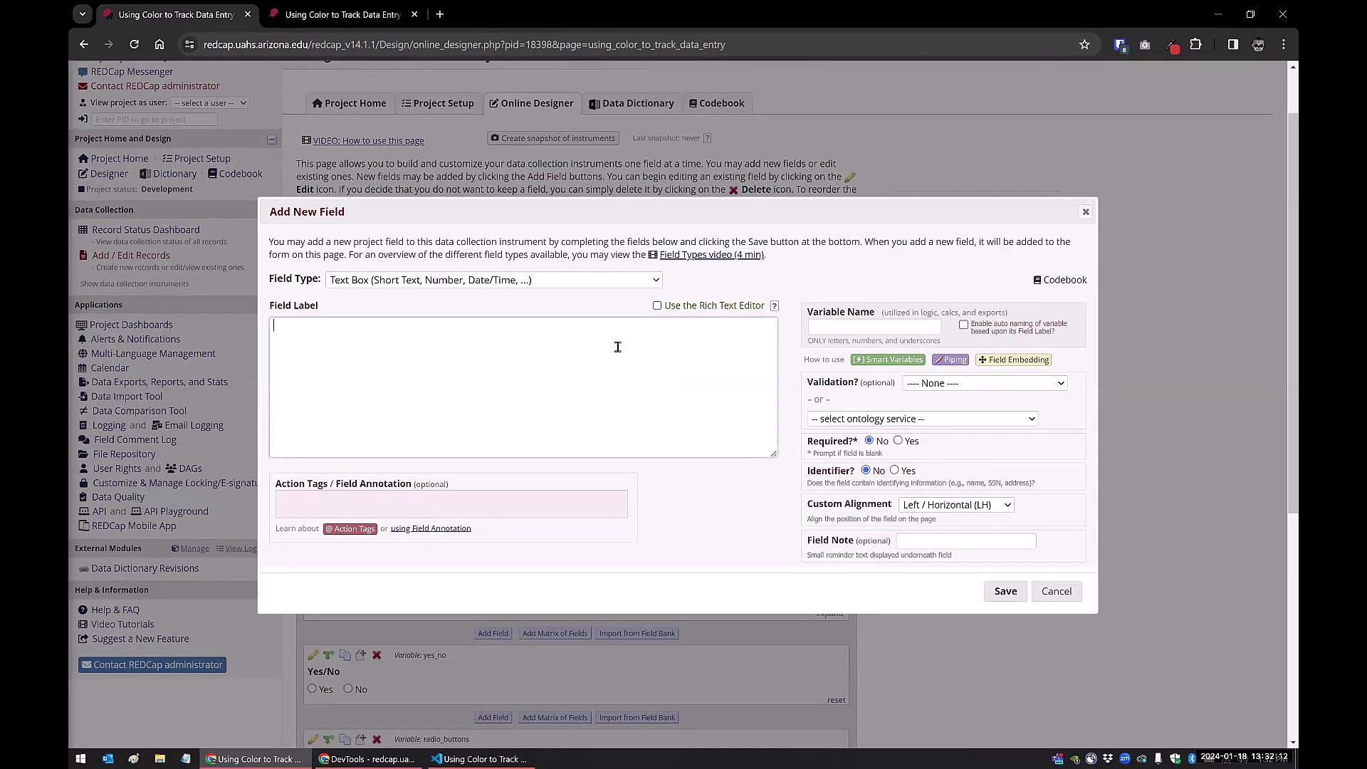
{"action": "type", "text": "{text_box}"}
{"action": "left_click", "coordinate": [872, 325]}
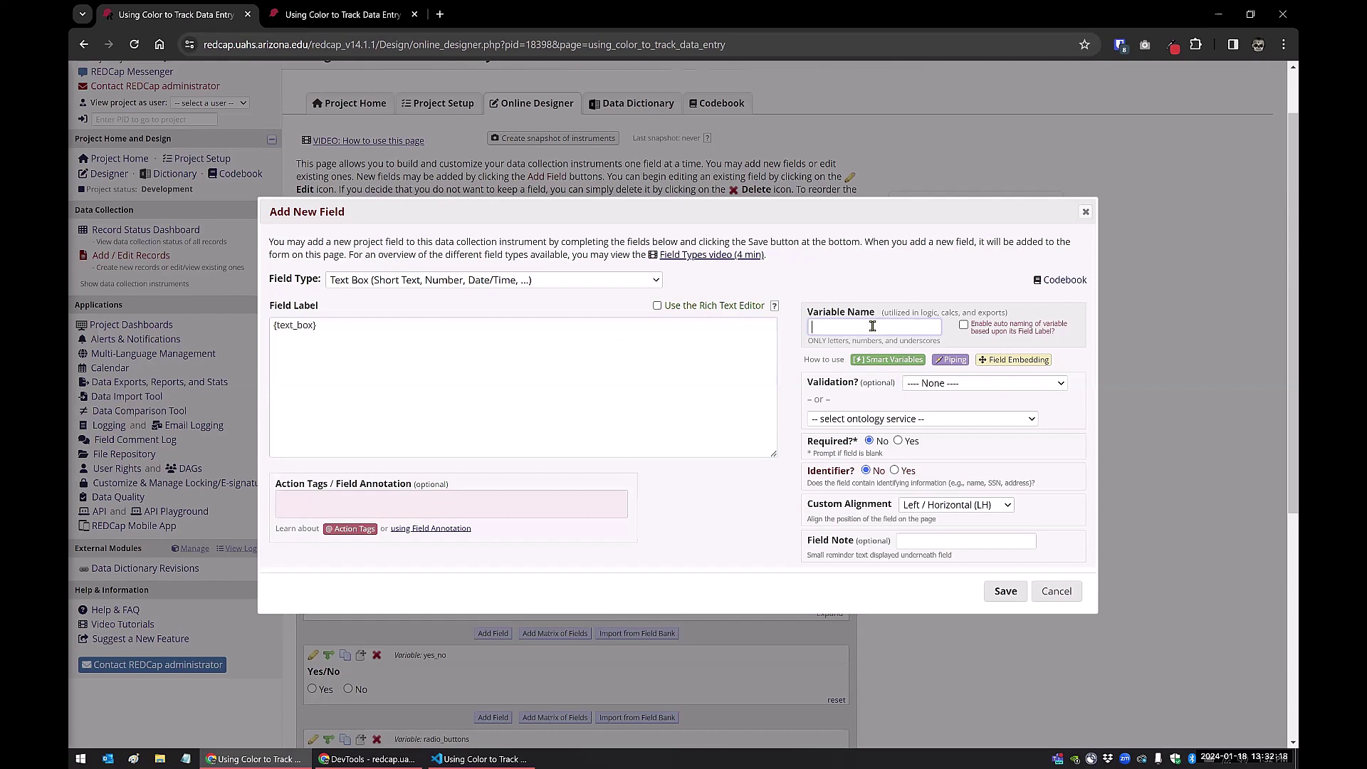
{"action": "type", "text": "embedding"}
- Add the text TEXT BOX: in front of {text_box} in the new field's label
{"action": "left_click", "coordinate": [275, 328]}
{"action": "type", "text": "TEXT BOX:"}
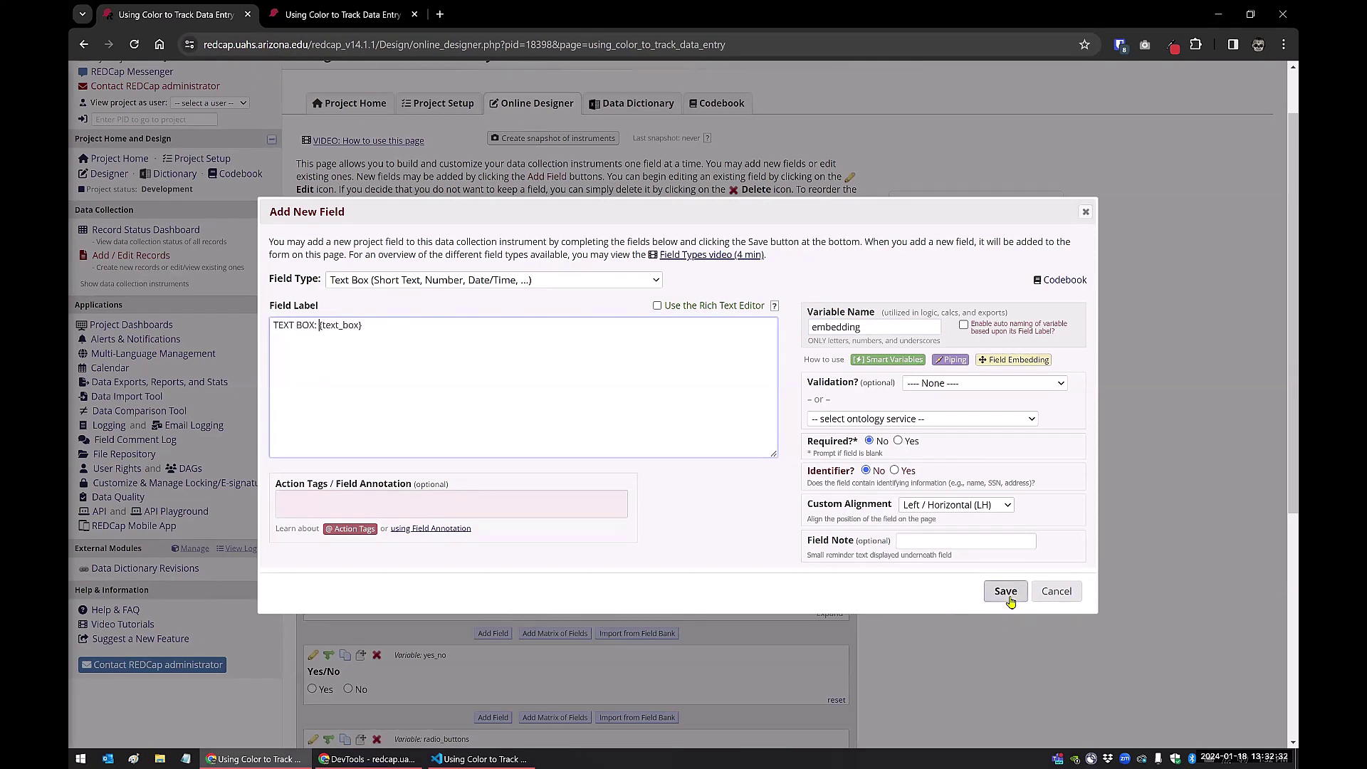
- Cut {text_box} from the field label and clear the remaining label text
{"action": "left_click_drag", "start_coordinate": [318, 325], "coordinate": [431, 326]}
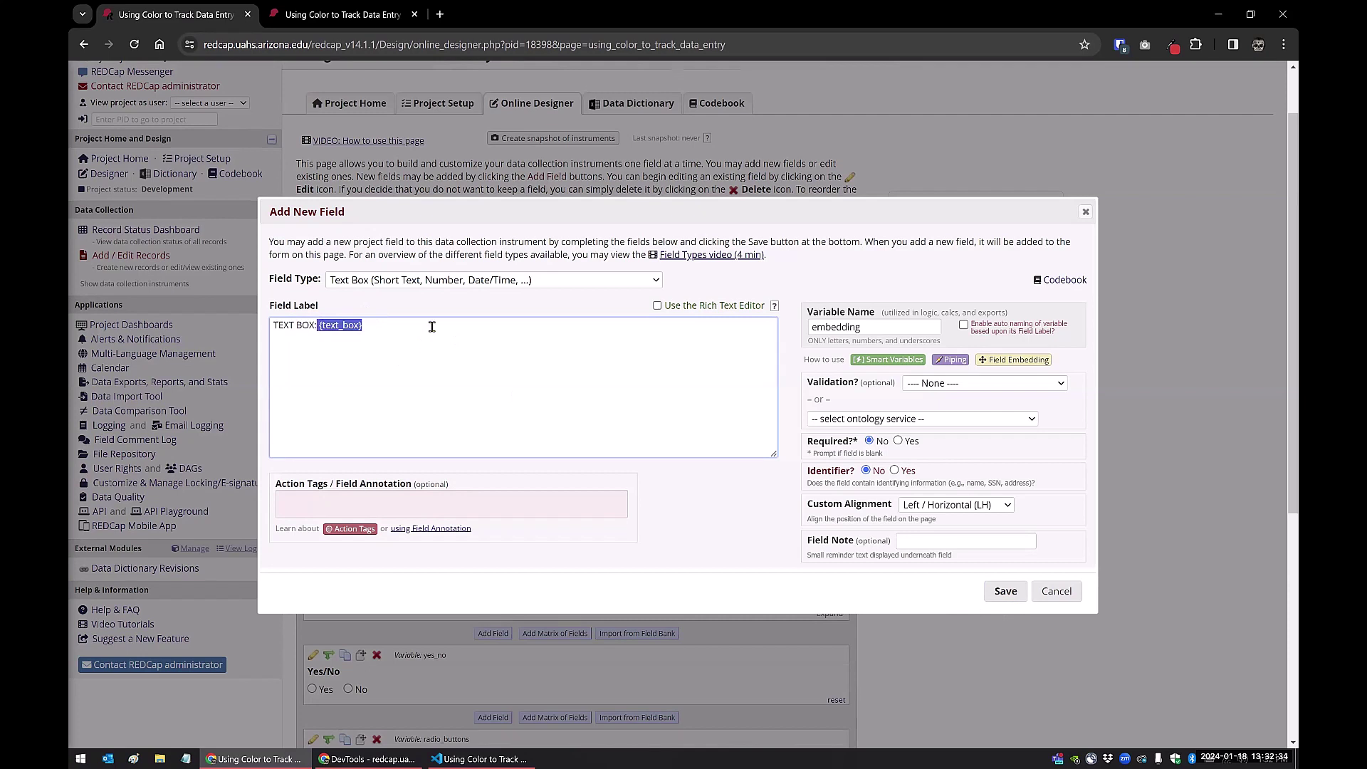
{"action": "key", "text": "ctrl+x"}
{"action": "left_click_drag", "start_coordinate": [343, 326], "coordinate": [224, 315]}
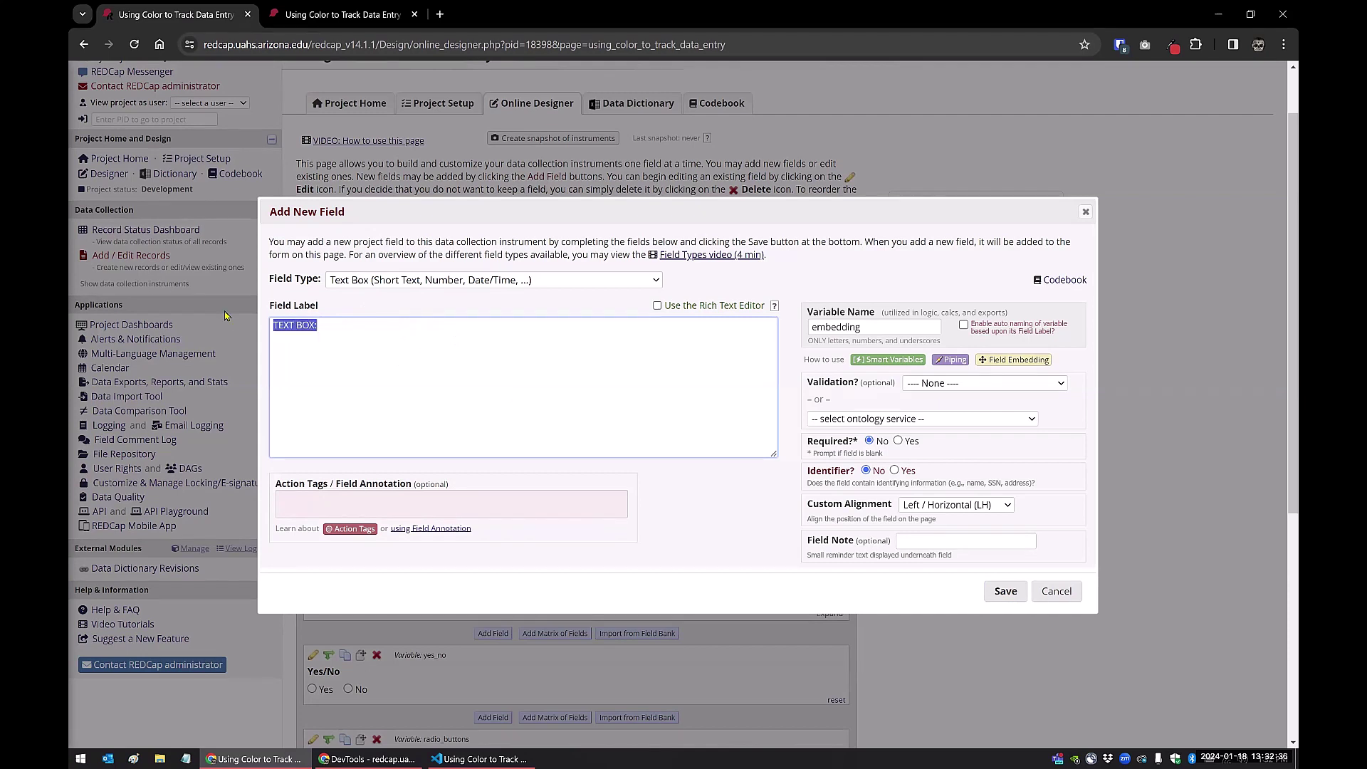
{"action": "key", "text": "BackSpace"}
- Turn on rich text for the label and insert a one-row, two-column table containing TEXT BOX and the cut {text_box}
{"action": "left_click", "coordinate": [657, 306]}
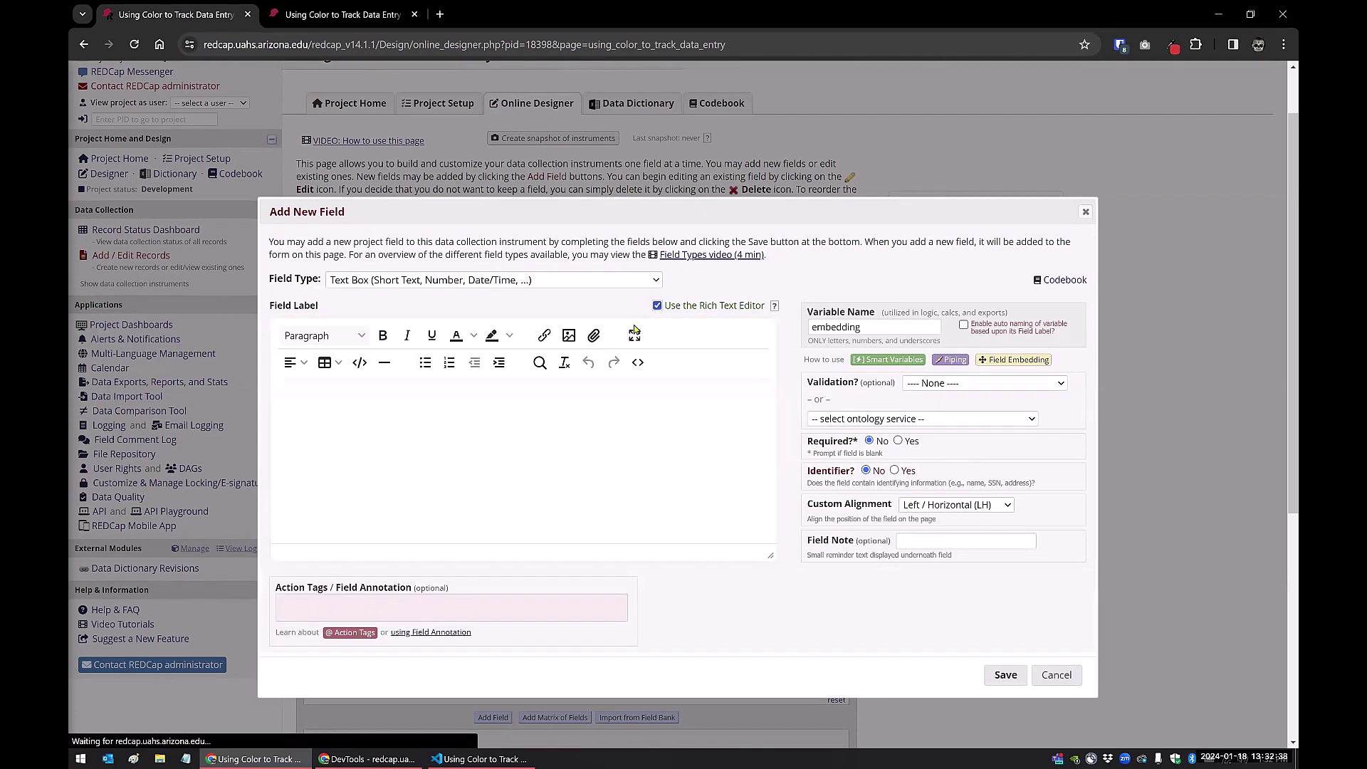
{"action": "left_click", "coordinate": [329, 363]}
{"action": "left_click", "coordinate": [438, 388]}
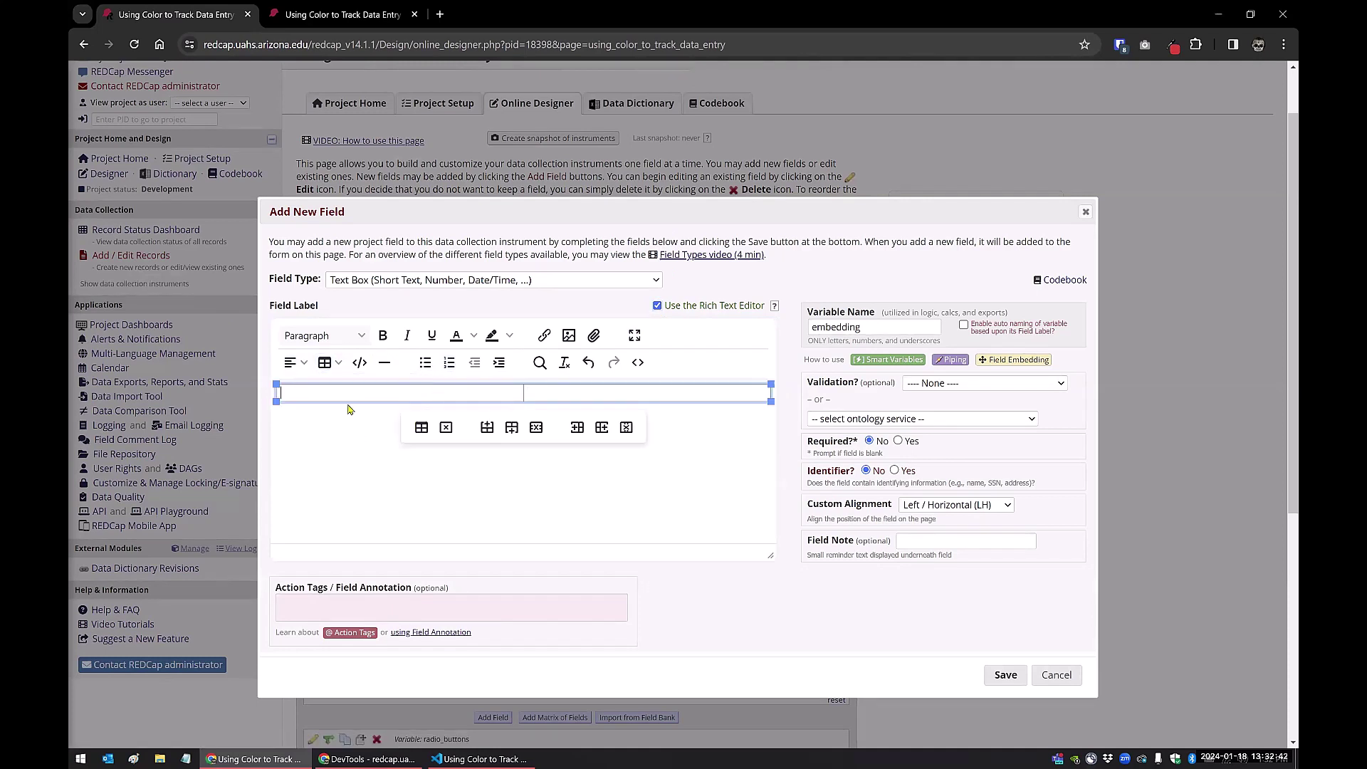
{"action": "type", "text": "TEXT BOX"}
{"action": "key", "text": "Tab"}
{"action": "key", "text": "ctrl+v"}
- Add id="text_box_embed" to the TEXT BOX cell in the label's source code and save the code
{"action": "left_click", "coordinate": [639, 364]}
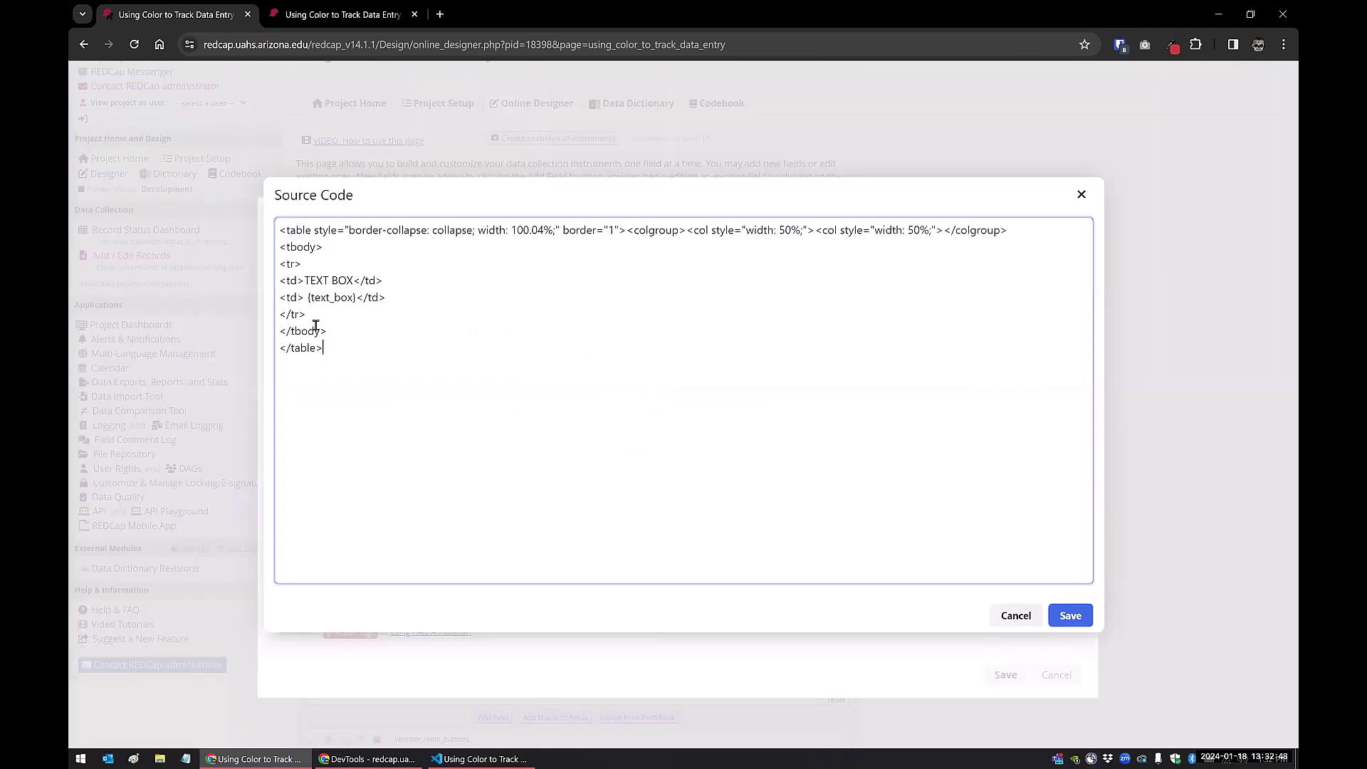
{"action": "left_click", "coordinate": [297, 282]}
{"action": "type", "text": "id=\"text_box_emb"}
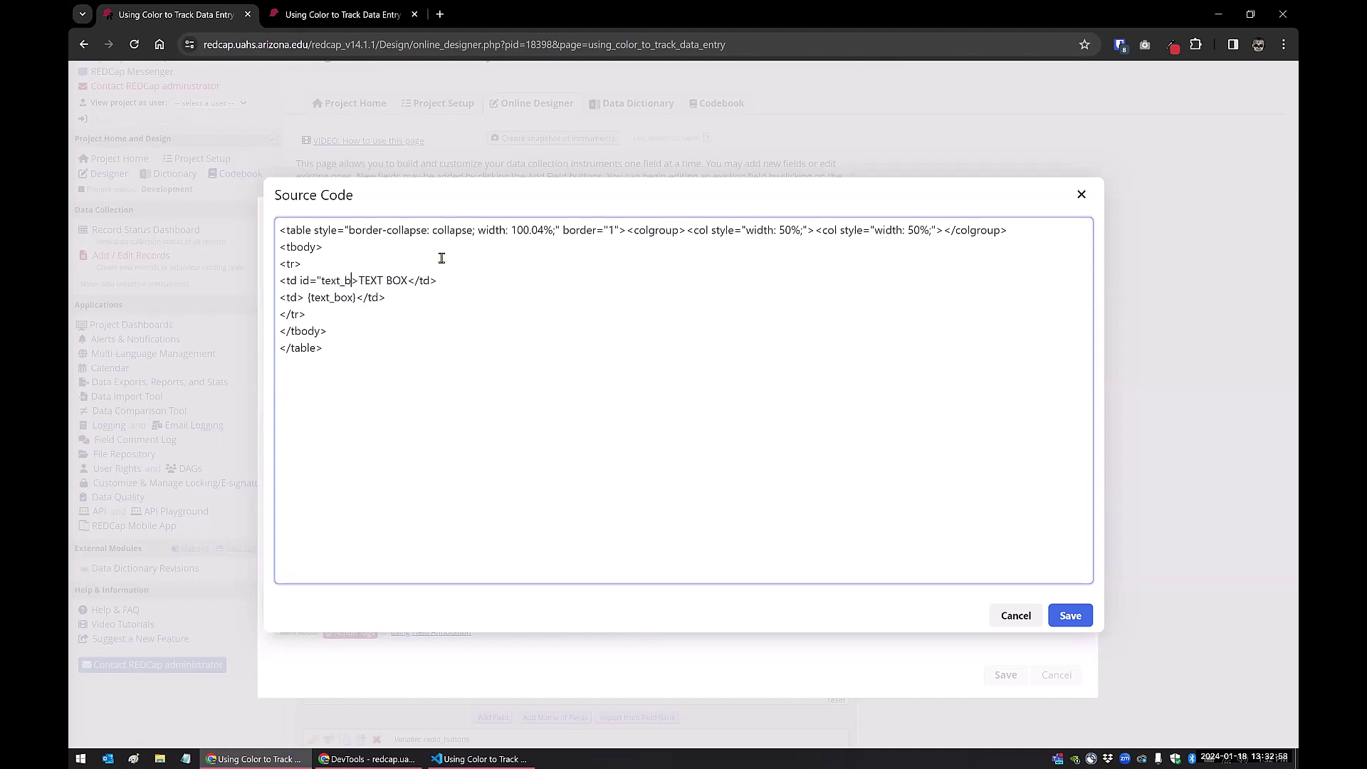
{"action": "type", "text": "ed\""}
{"action": "left_click", "coordinate": [1070, 615]}
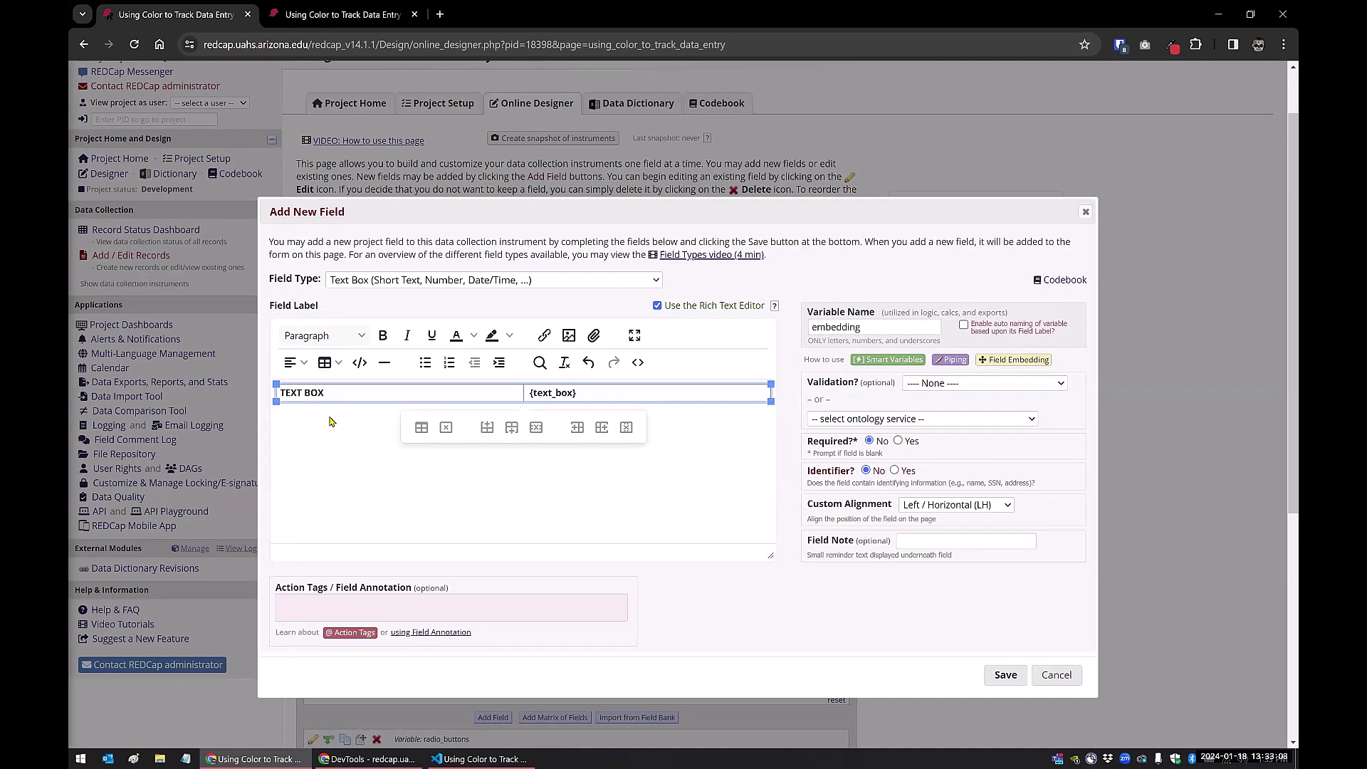
- Save the embedding field and reload the data entry form without keeping unsaved changes
{"action": "left_click", "coordinate": [1006, 680]}
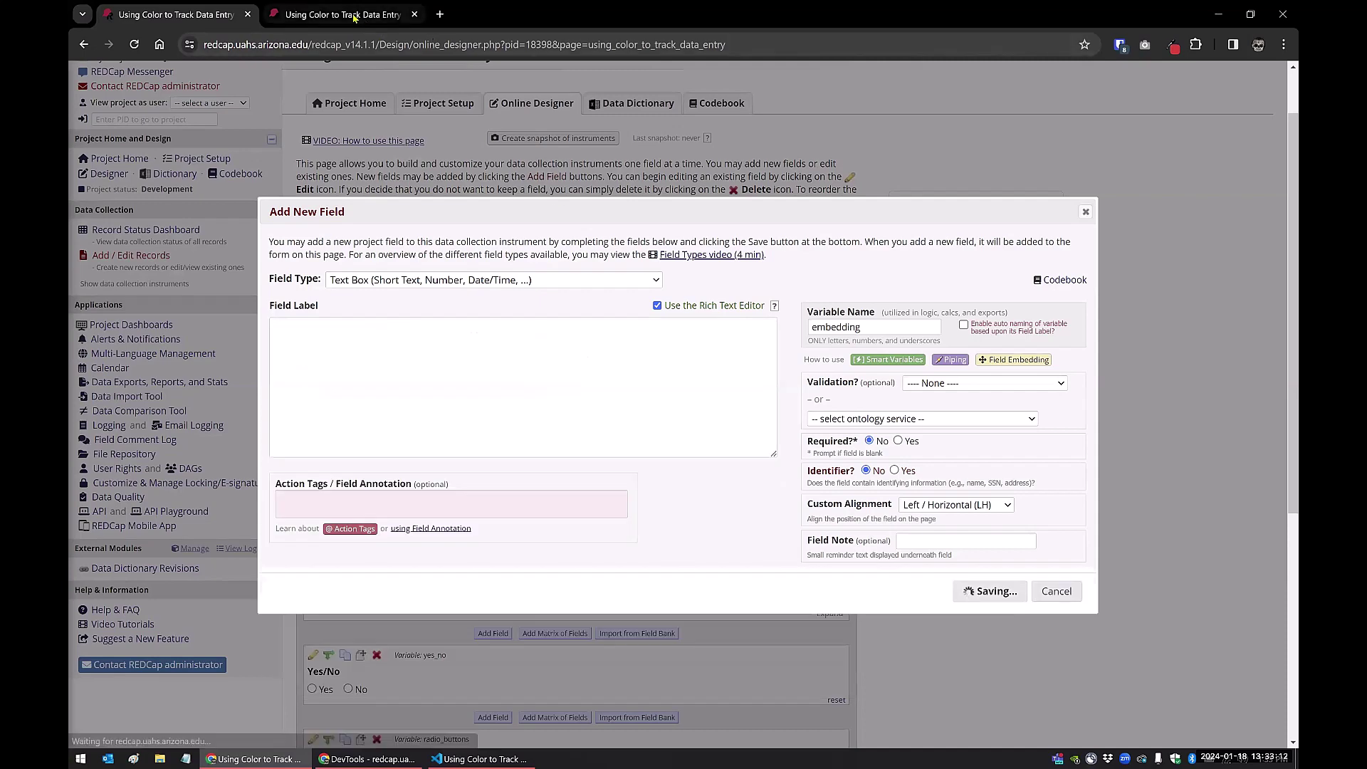
{"action": "left_click", "coordinate": [322, 16]}
{"action": "left_click", "coordinate": [134, 45]}
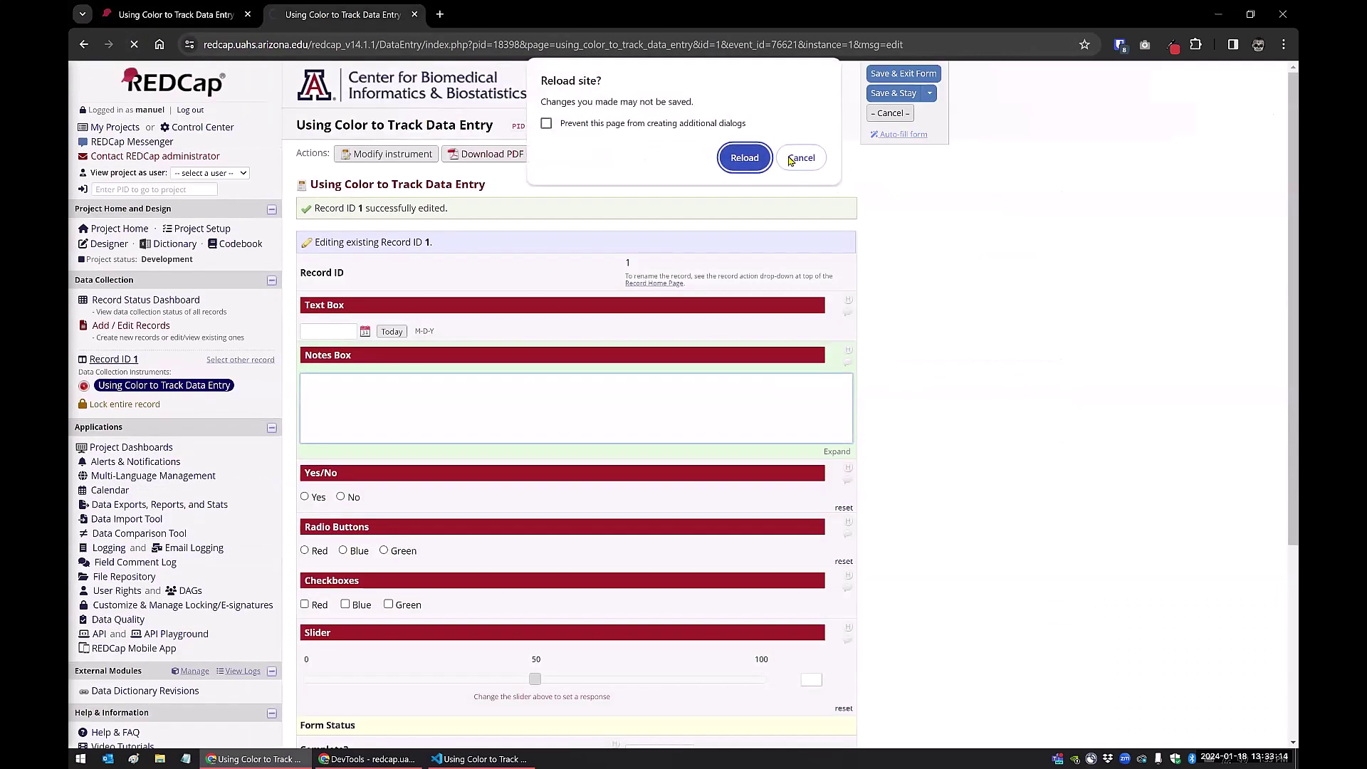
{"action": "left_click", "coordinate": [743, 158]}
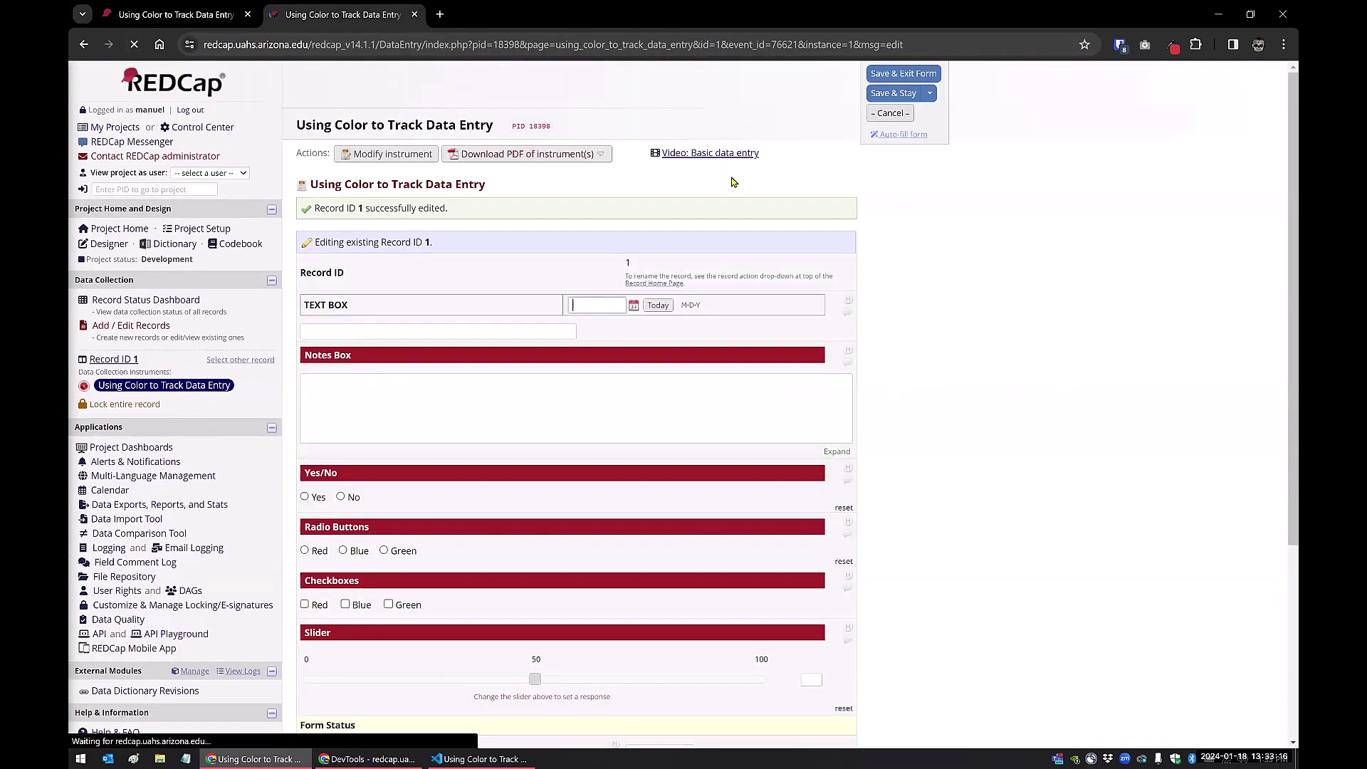
- Inspect the TEXT BOX cell on the form in DevTools and give it the inline style background-color: red
{"action": "right_click", "coordinate": [314, 302]}
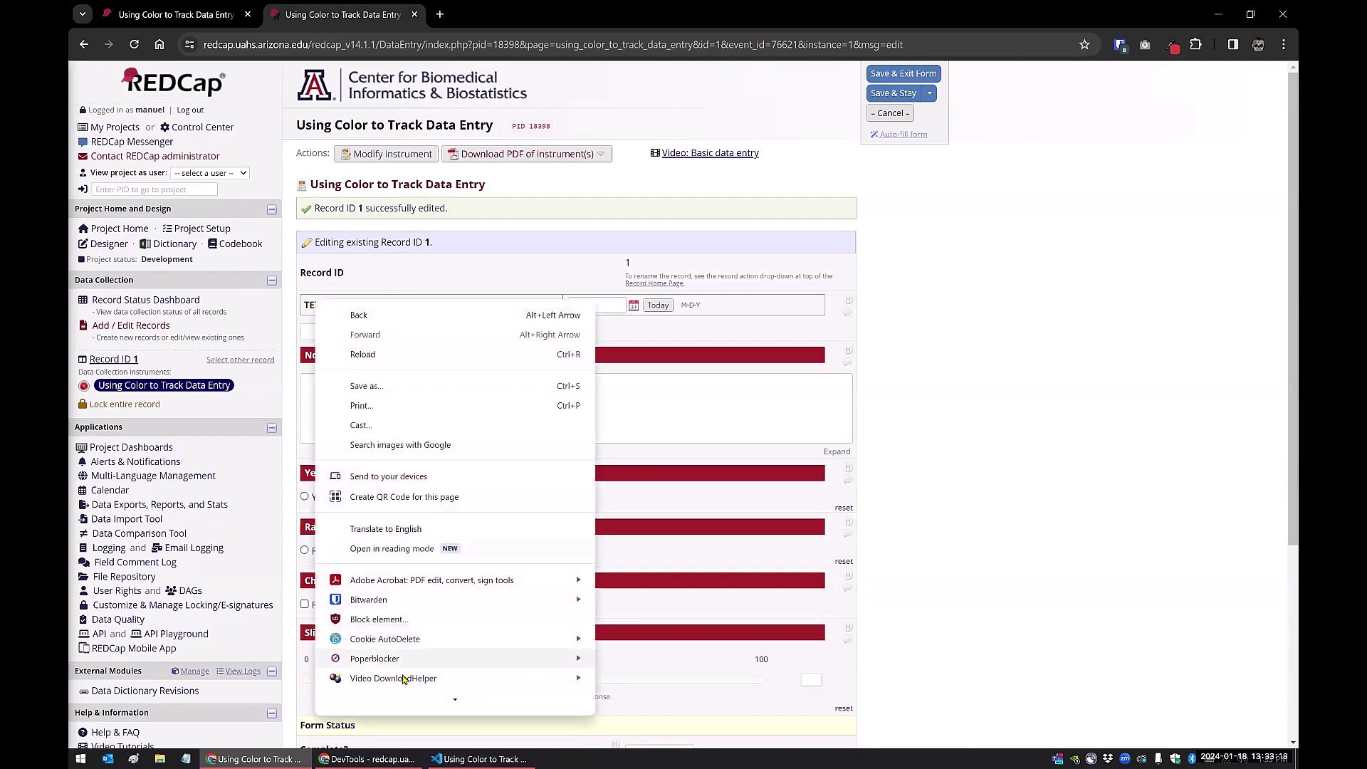
{"action": "left_click", "coordinate": [392, 701]}
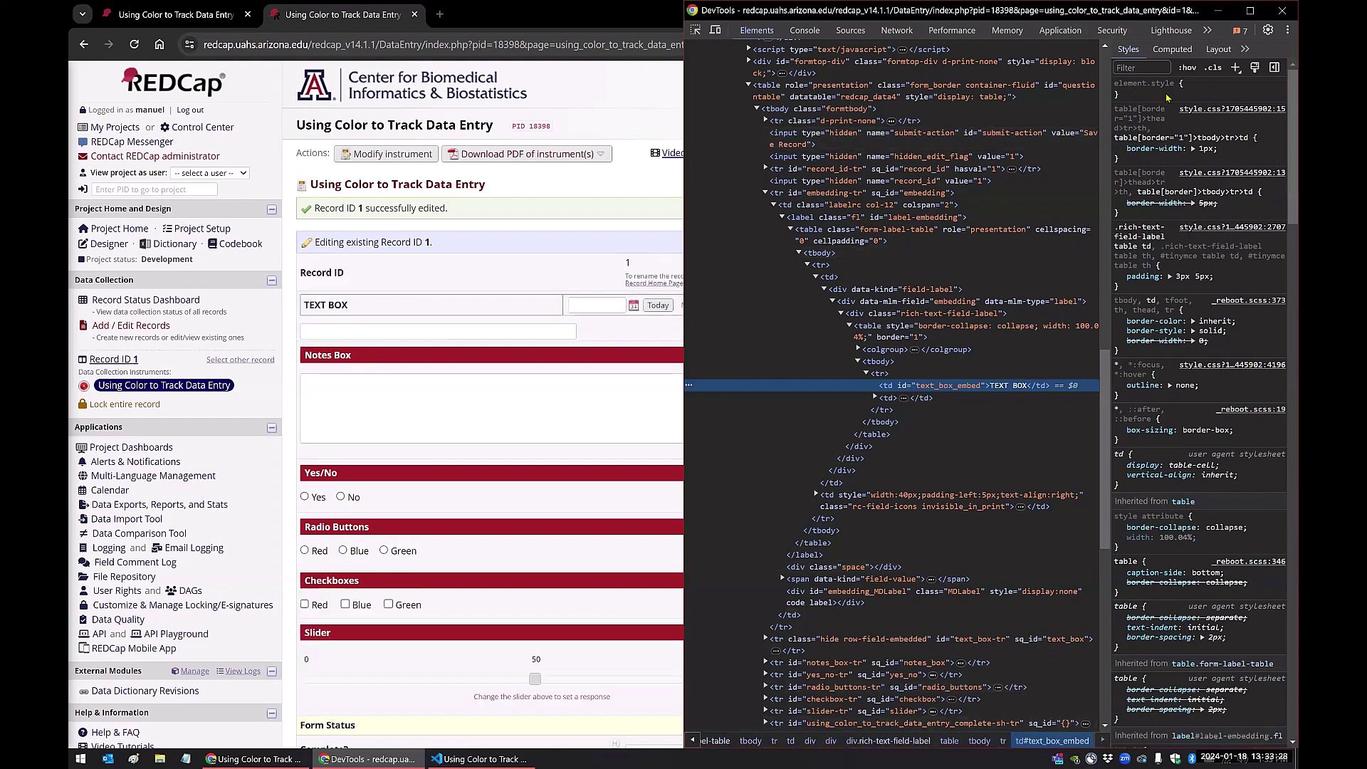
{"action": "left_click", "coordinate": [1199, 87]}
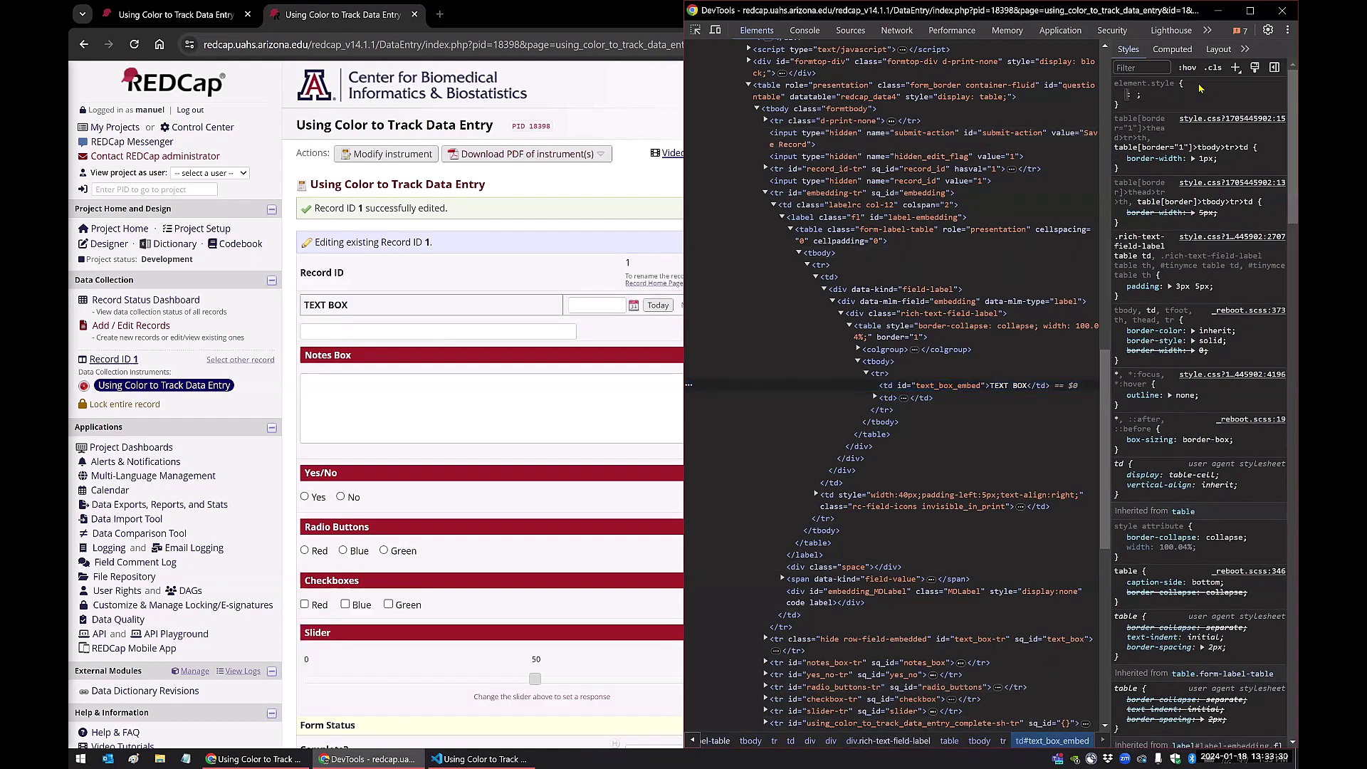
{"action": "type", "text": "background"}
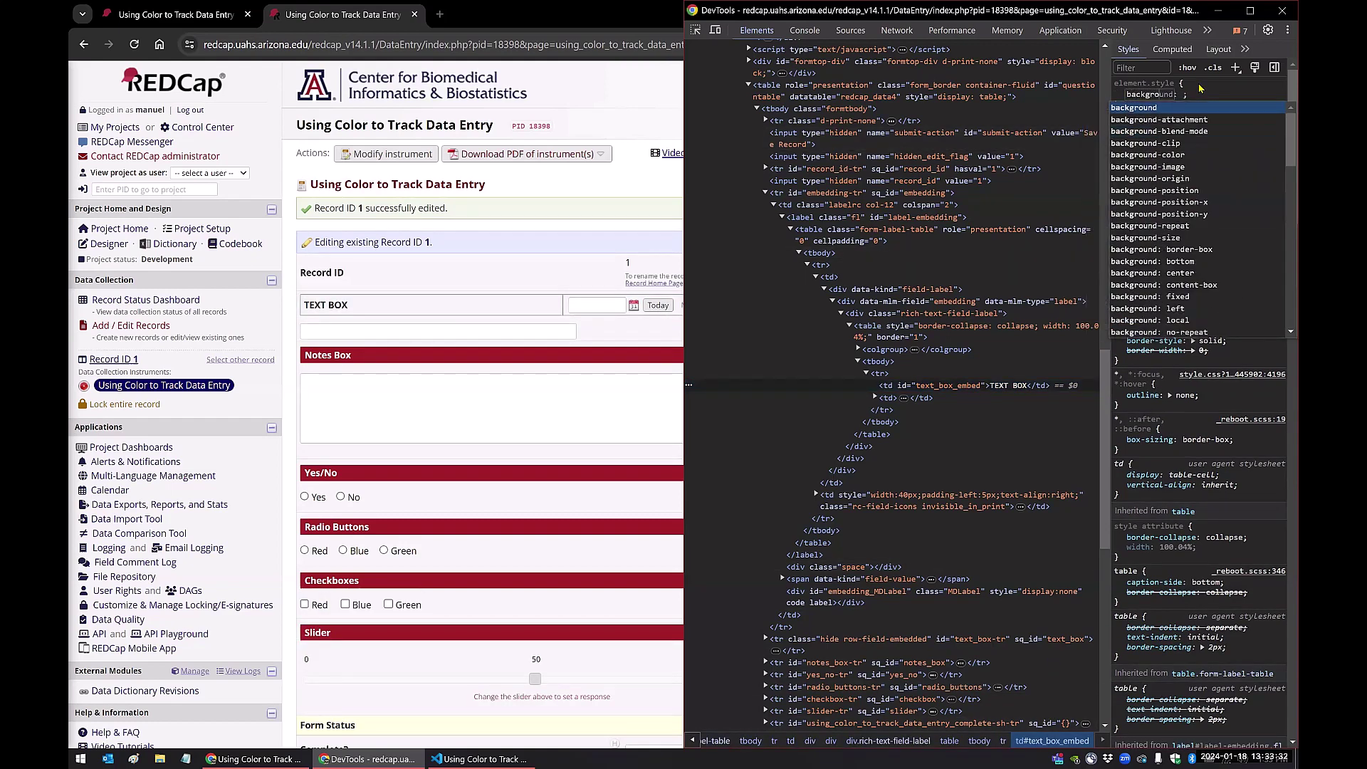
{"action": "type", "text": "-color"}
{"action": "key", "text": "Tab"}
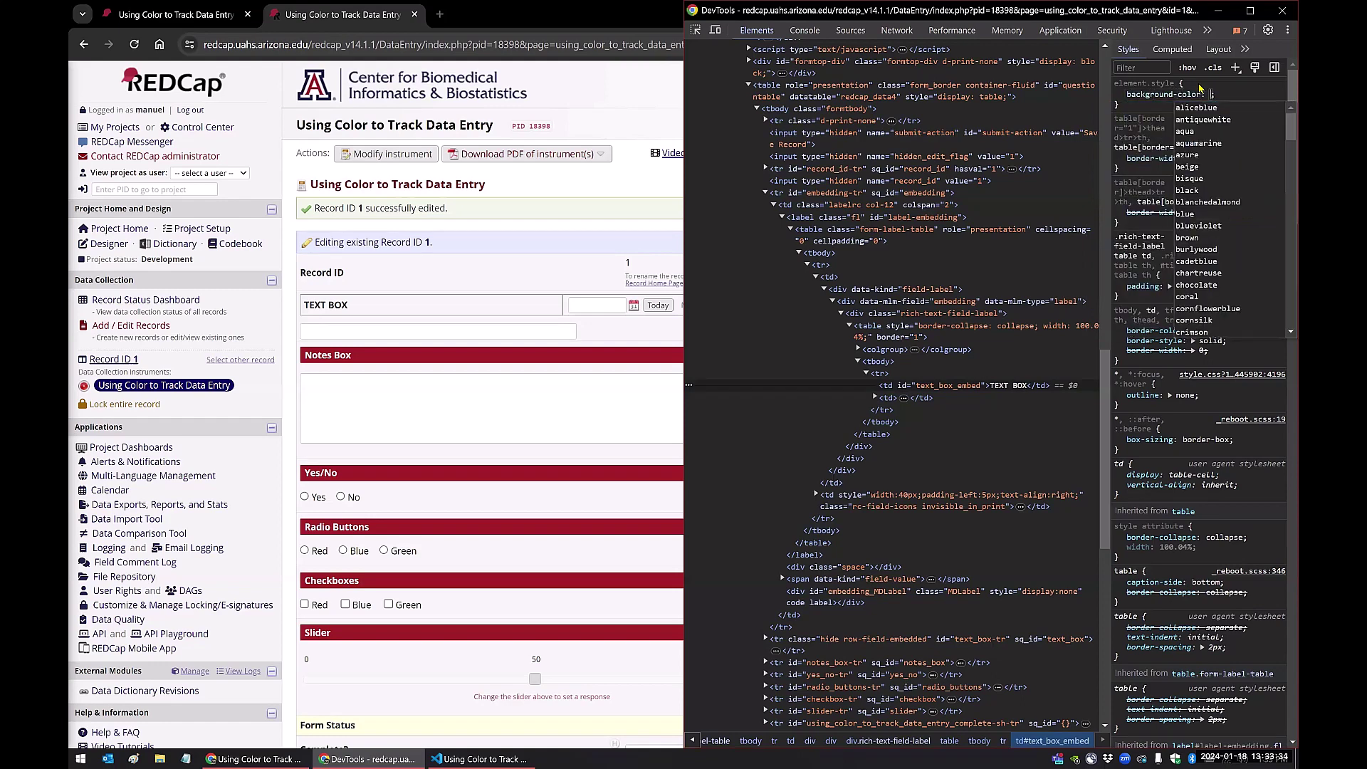
{"action": "type", "text": "red"}
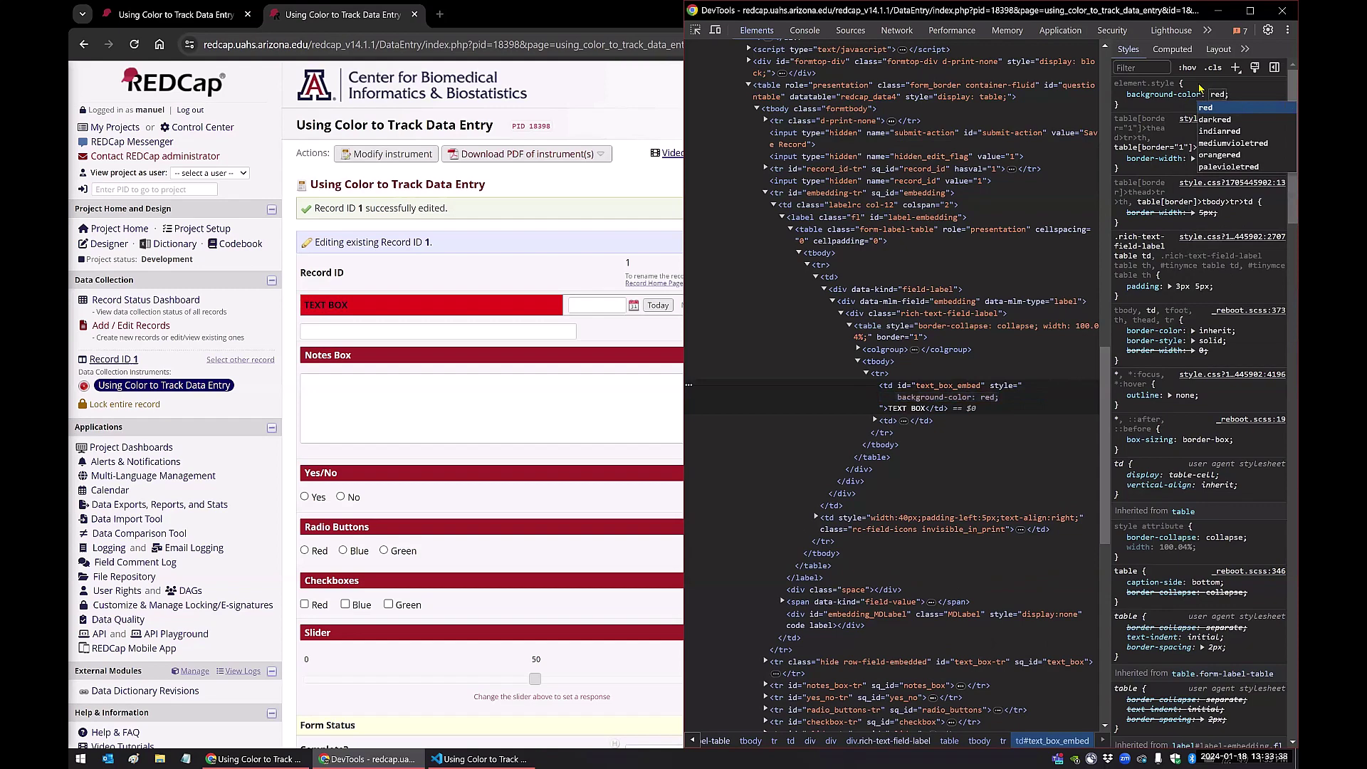
- Give the table row containing the text_box_embed cell the inline style background-color: black
{"action": "left_click", "coordinate": [876, 375]}
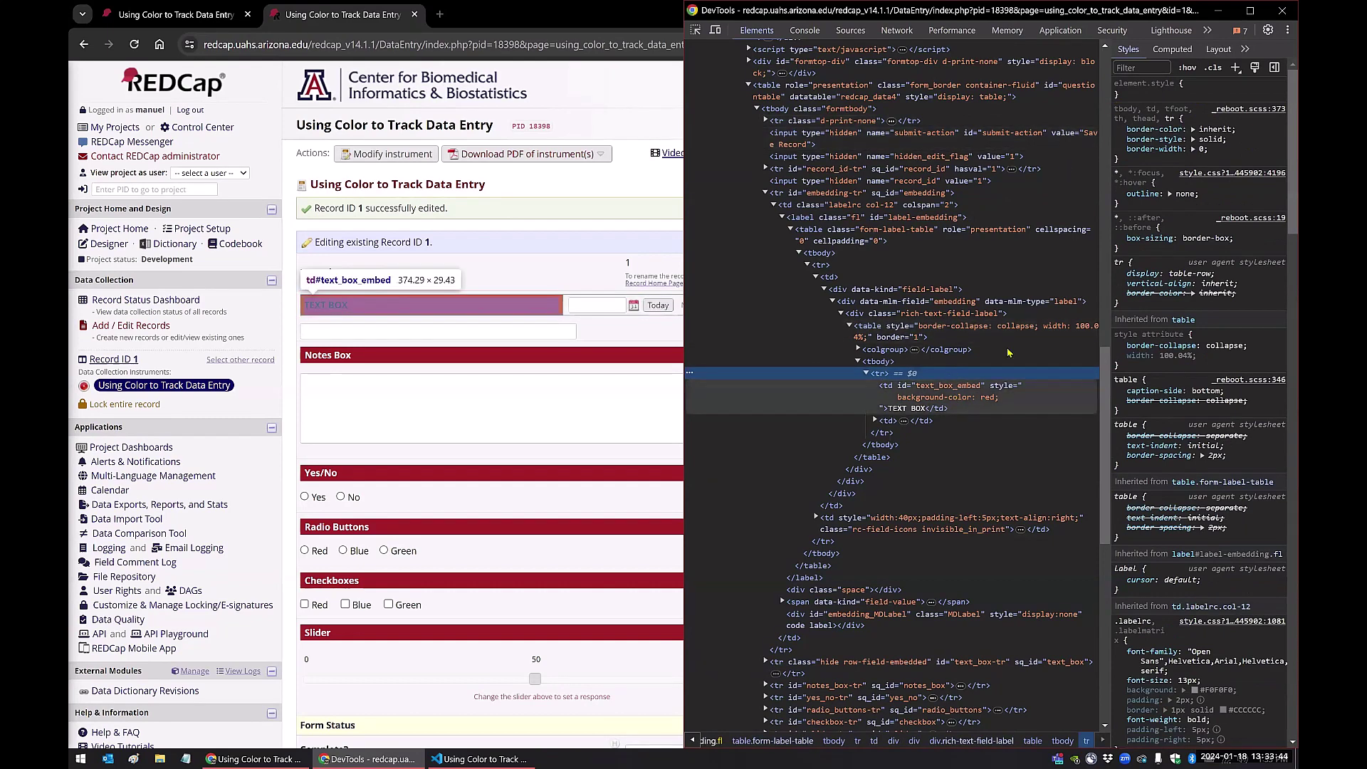
{"action": "left_click", "coordinate": [1198, 87]}
{"action": "type", "text": "background"}
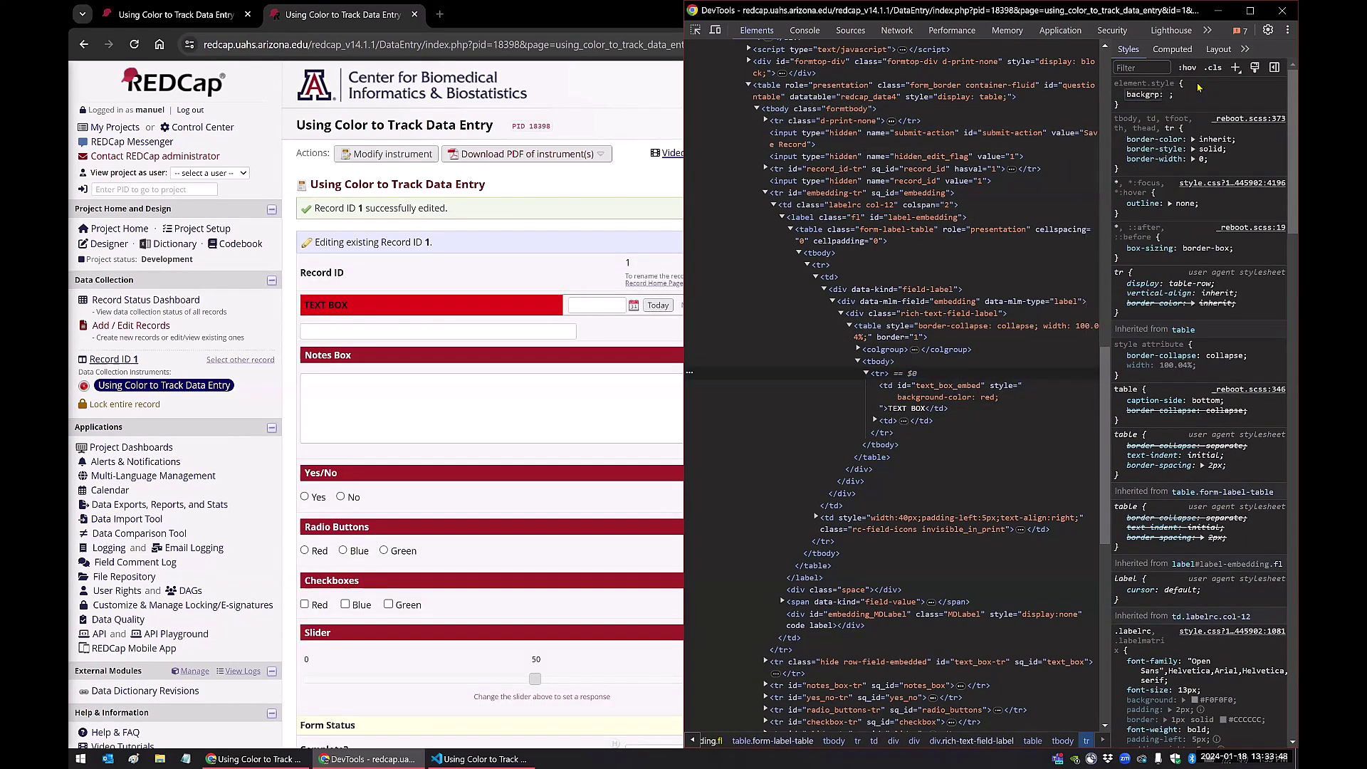
{"action": "key", "text": "ctrl+space"}
{"action": "type", "text": "-c"}
{"action": "key", "text": "Tab"}
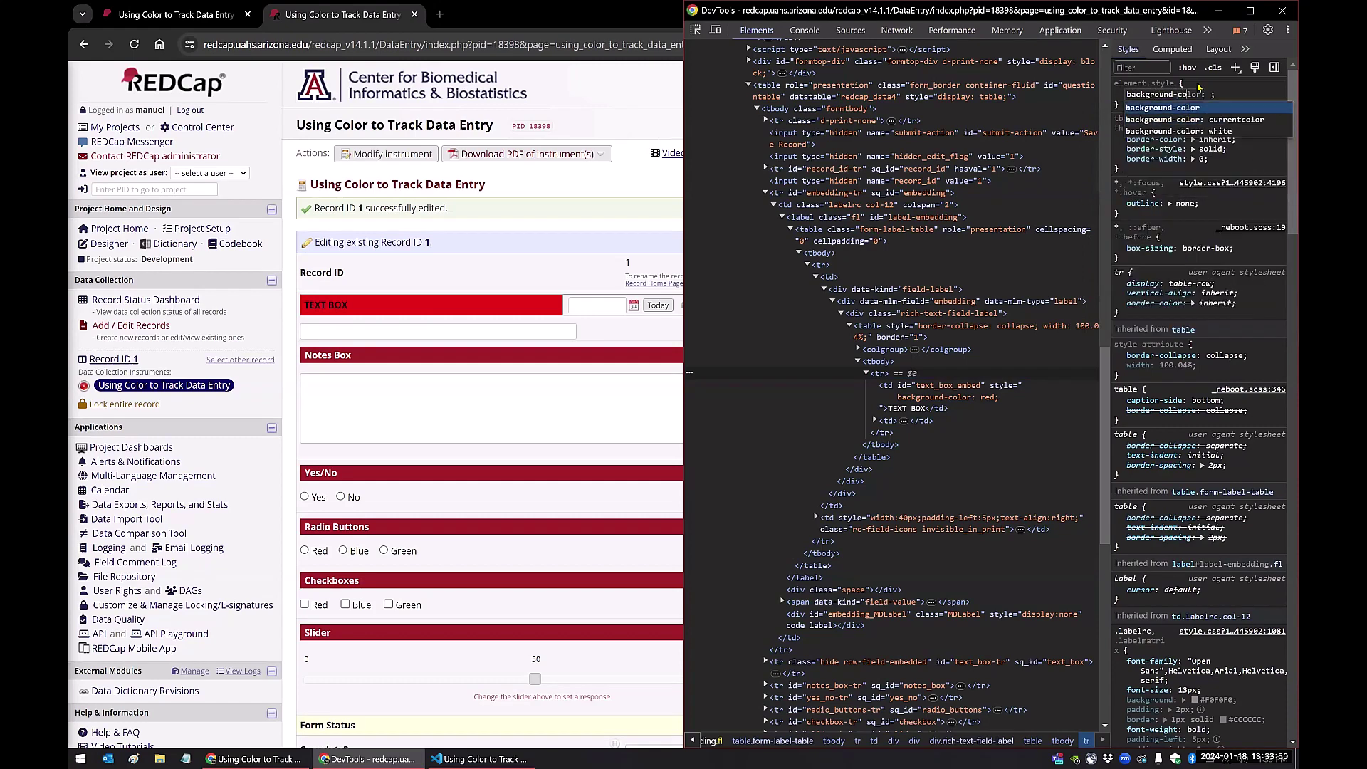
{"action": "type", "text": "black"}
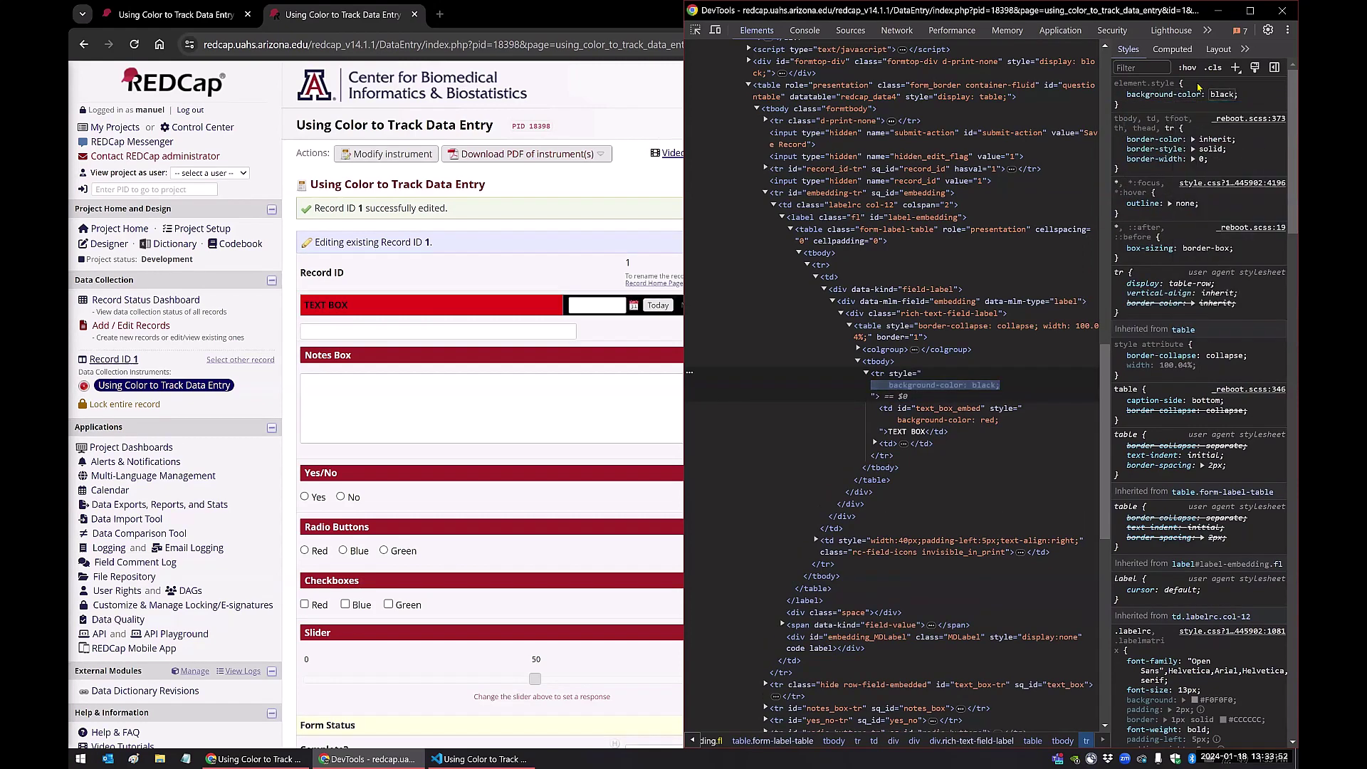
- Check the colored row on the form, then disable the red background-color on the text_box_embed cell in DevTools
{"action": "left_click", "coordinate": [540, 21]}
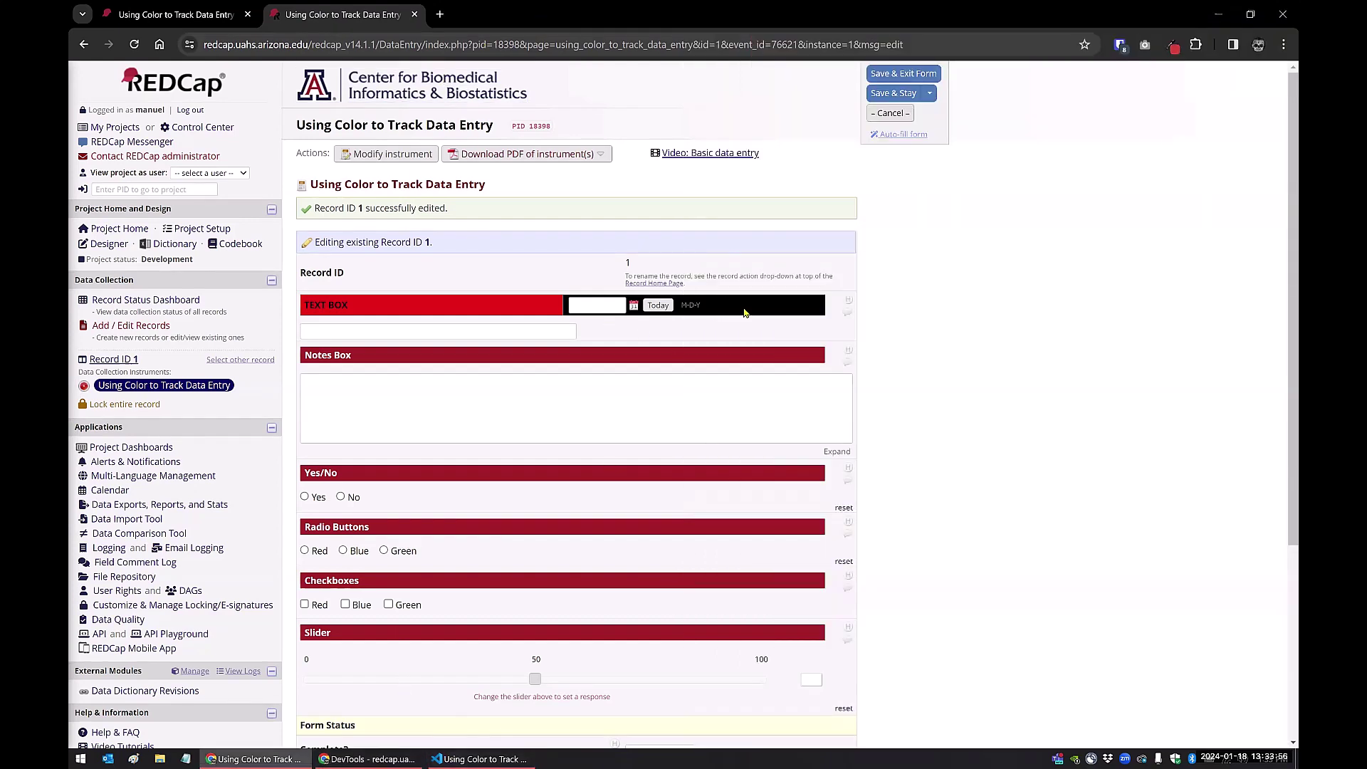
{"action": "left_click", "coordinate": [480, 759]}
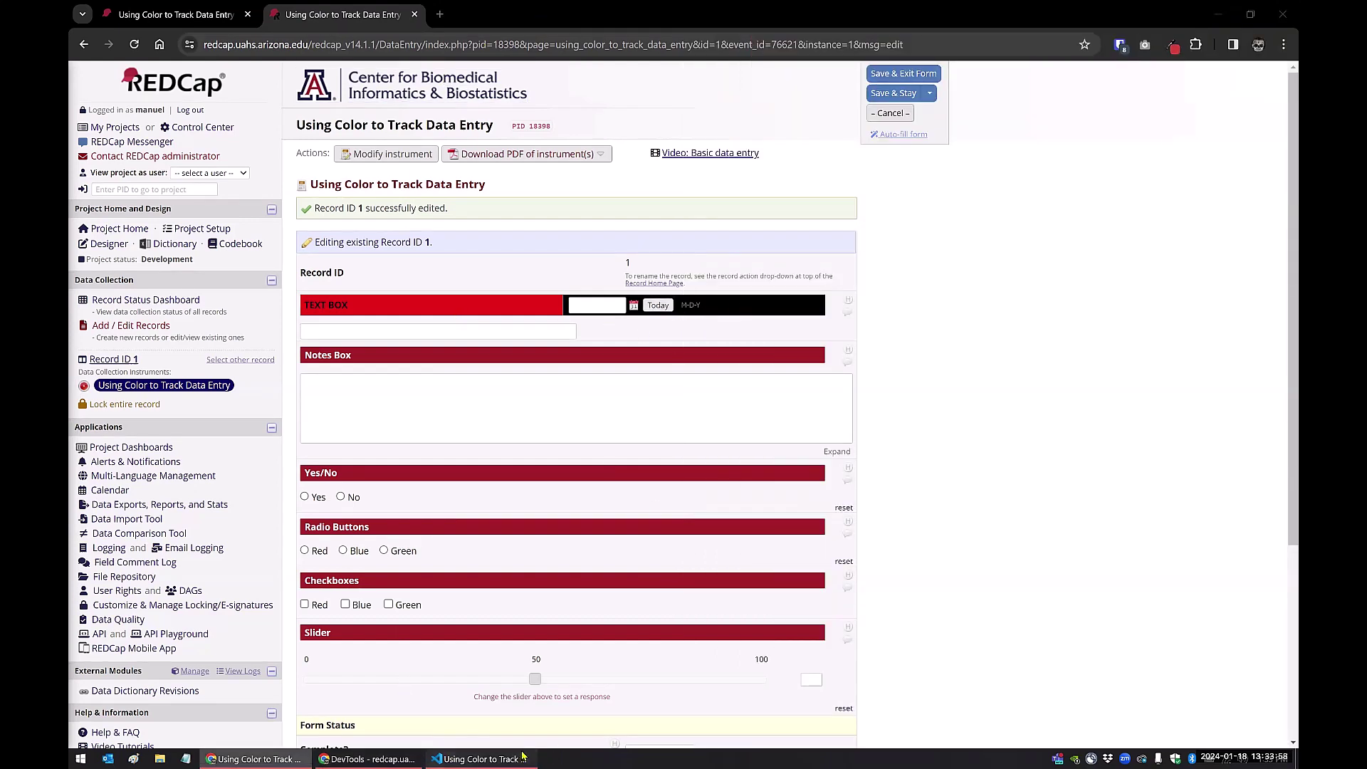
{"action": "left_click", "coordinate": [254, 759]}
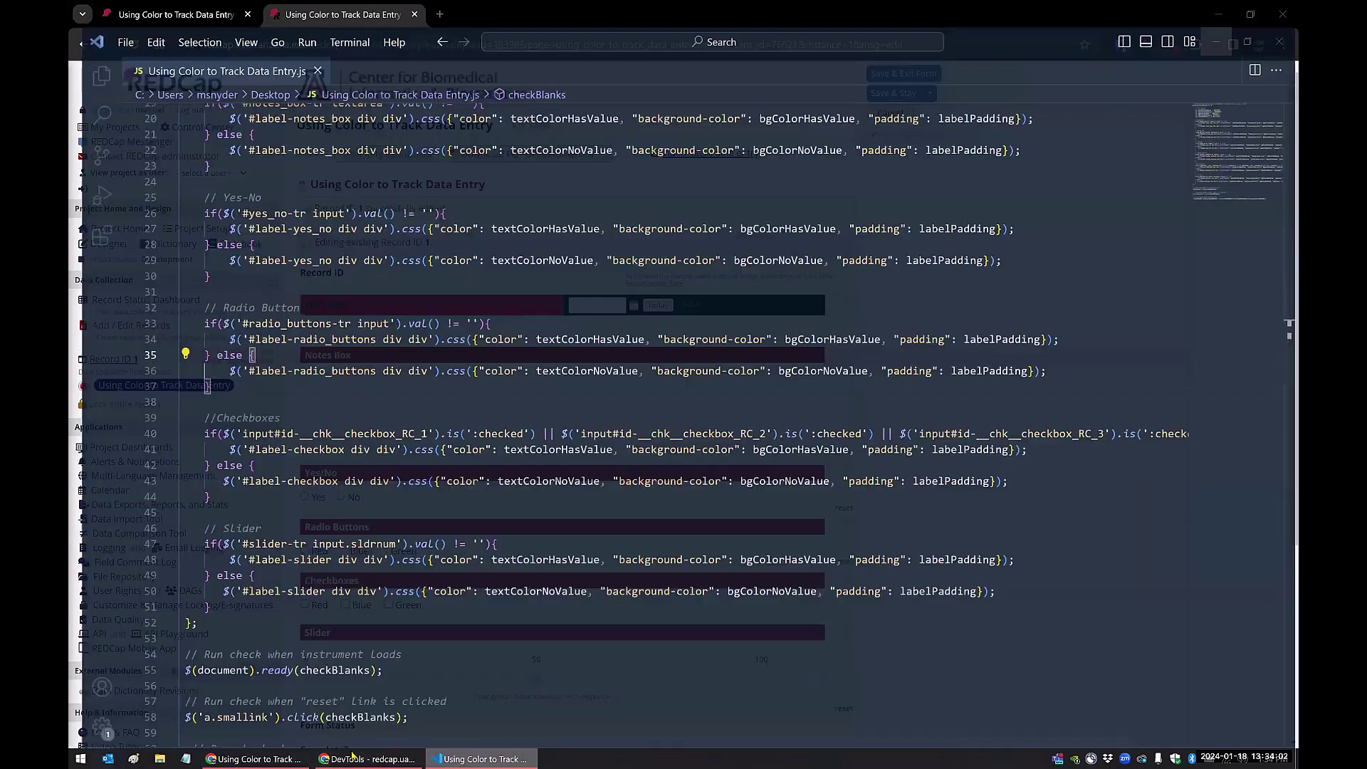
{"action": "left_click", "coordinate": [416, 756]}
{"action": "left_click", "coordinate": [925, 415]}
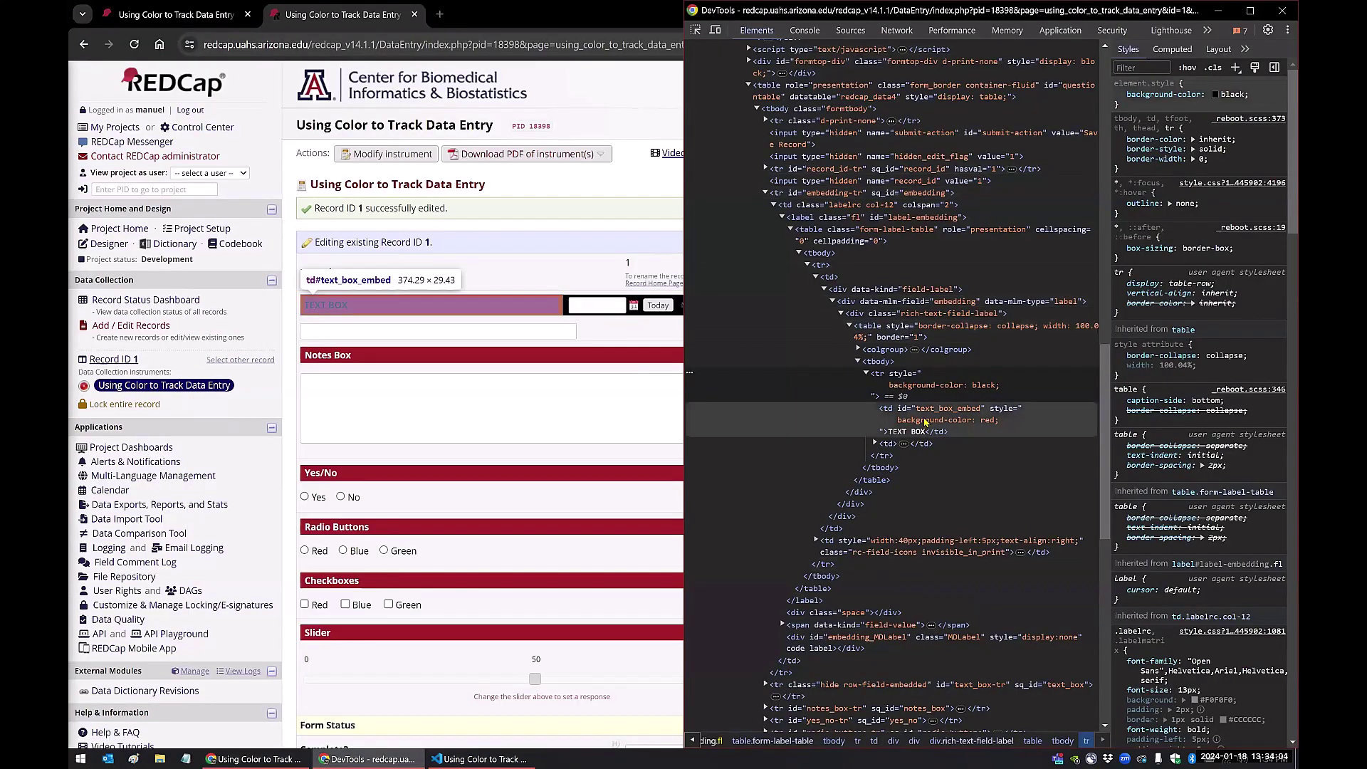
{"action": "left_click", "coordinate": [1118, 94]}
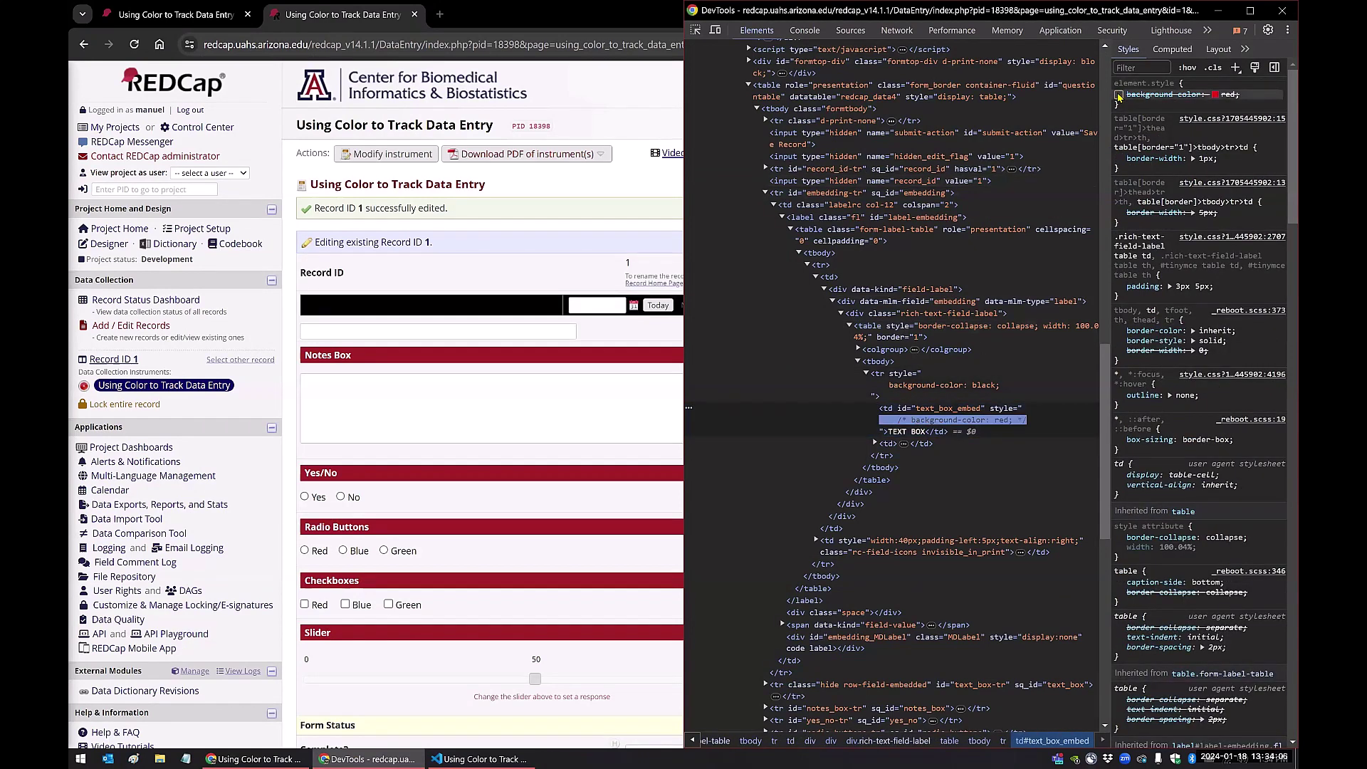
- Compare the form with the script and re-enable the red background-color on the text_box_embed cell
{"action": "left_click", "coordinate": [594, 300]}
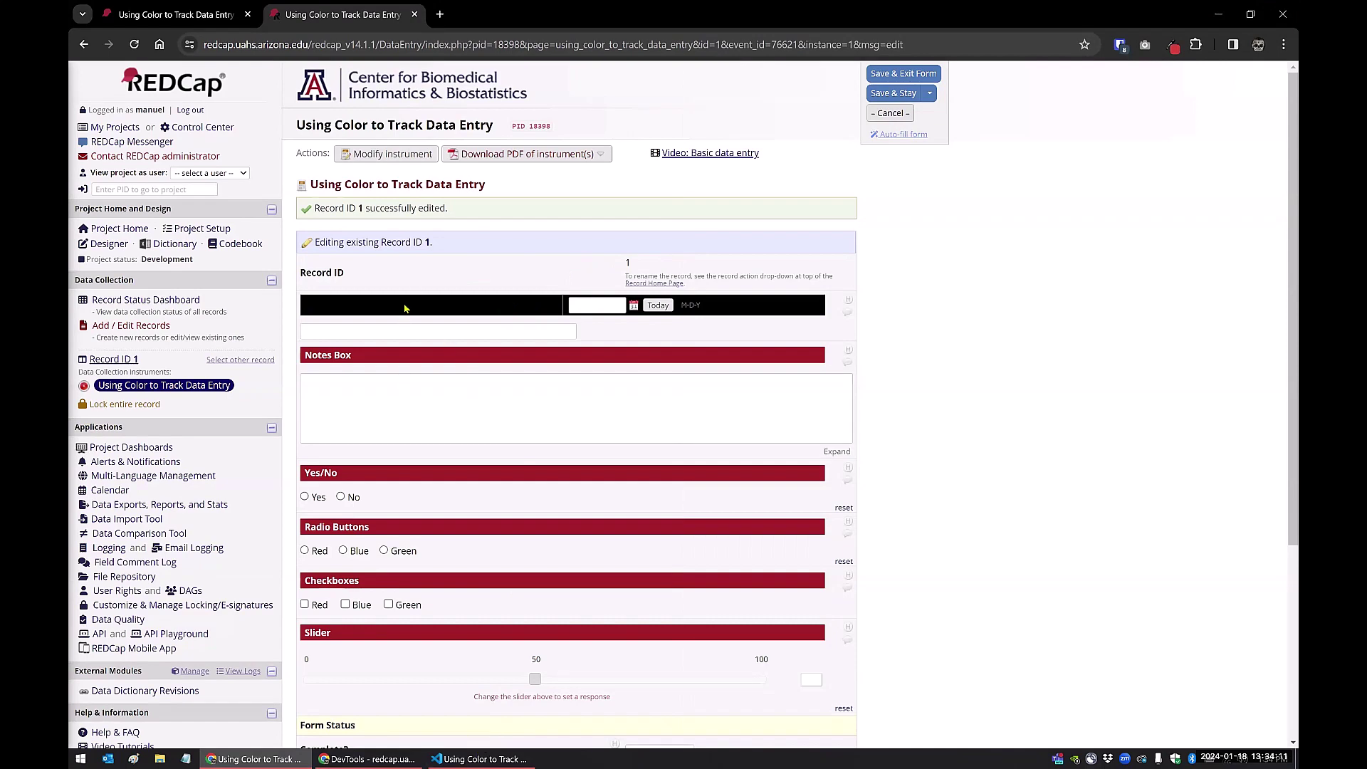
{"action": "left_click", "coordinate": [455, 757]}
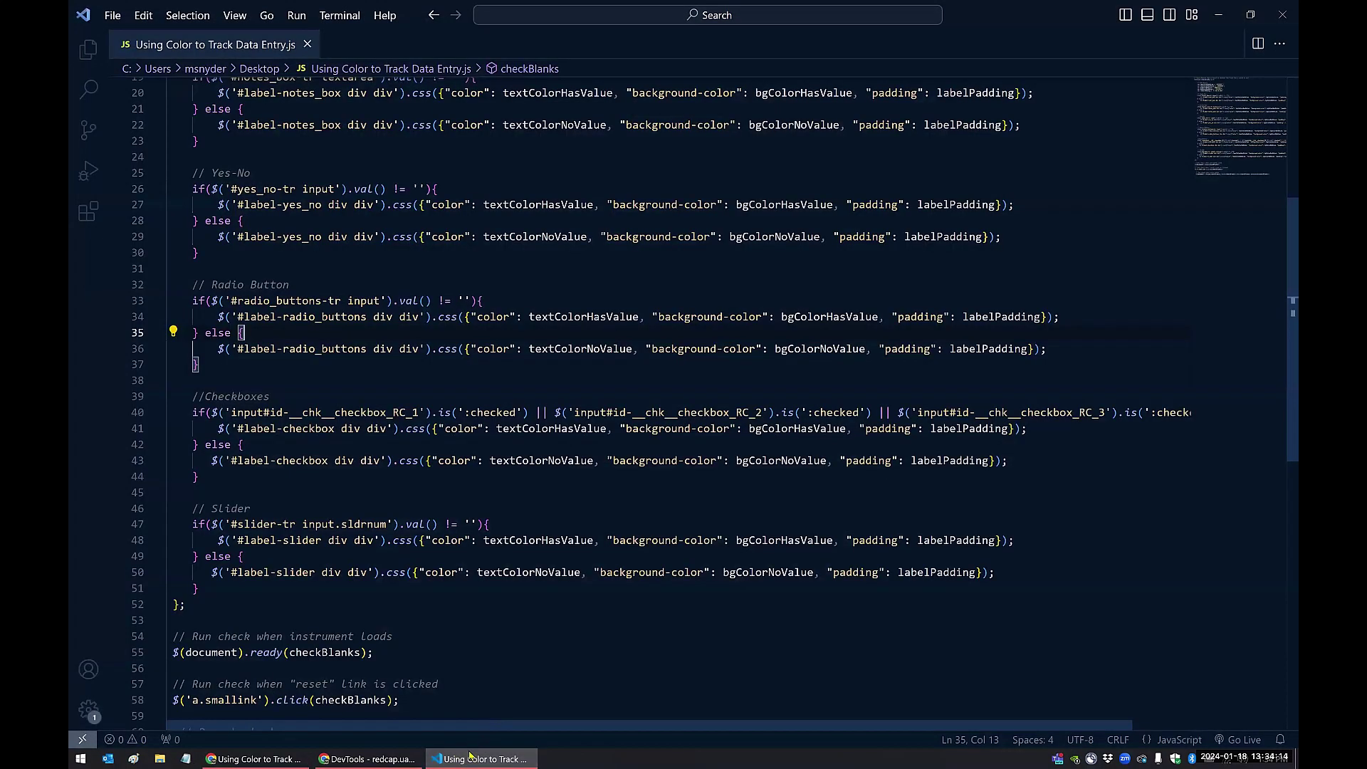
{"action": "left_click", "coordinate": [480, 758]}
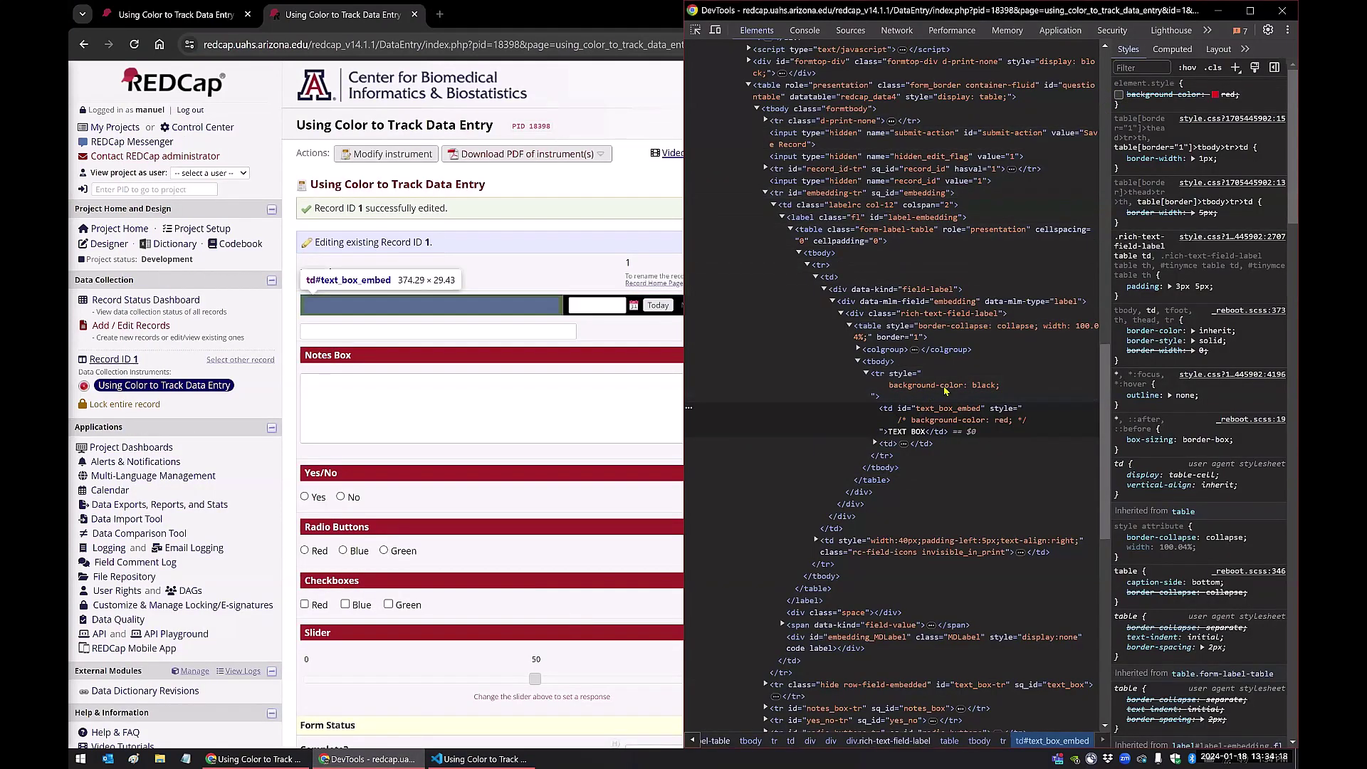
{"action": "left_click", "coordinate": [1118, 94]}
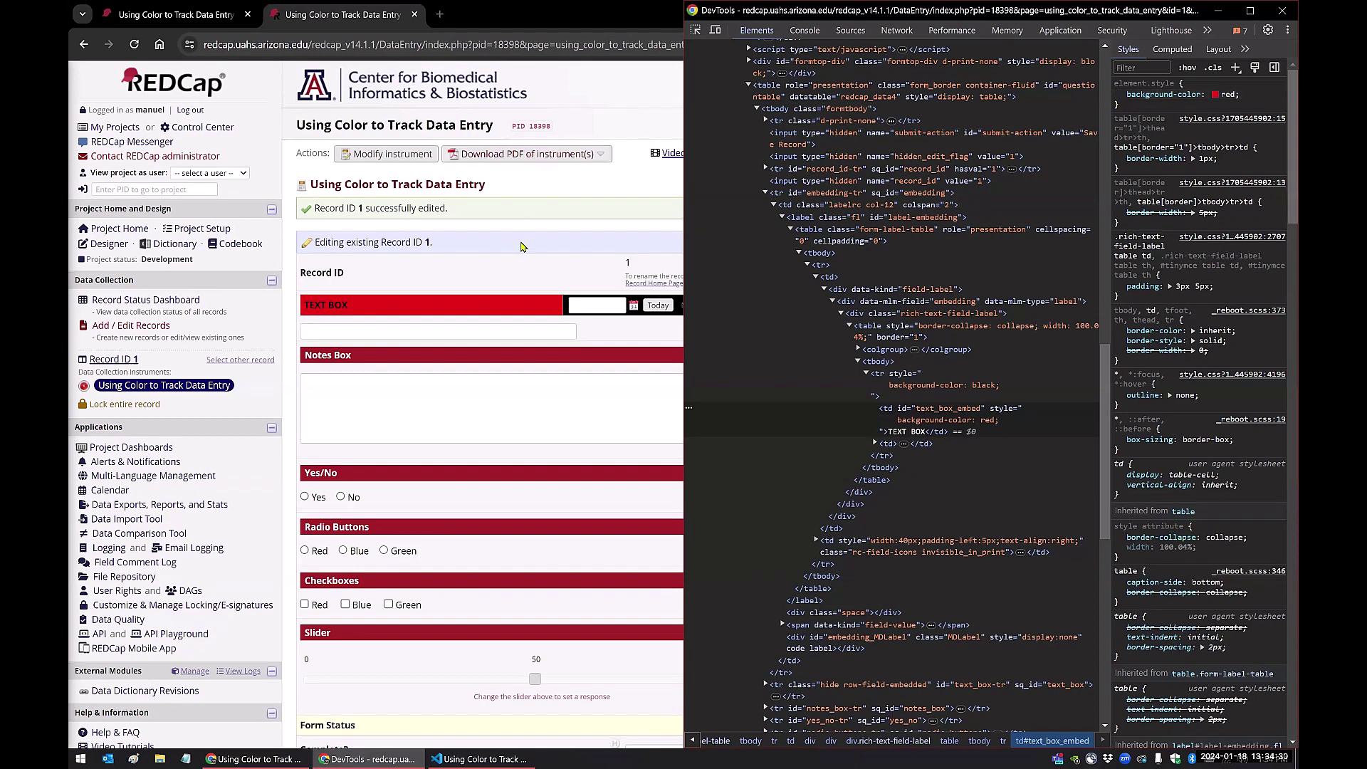
- Disable the black background-color on the embedded table's row in DevTools and return to the checkBlanks script in VS Code
{"action": "left_click", "coordinate": [502, 274]}
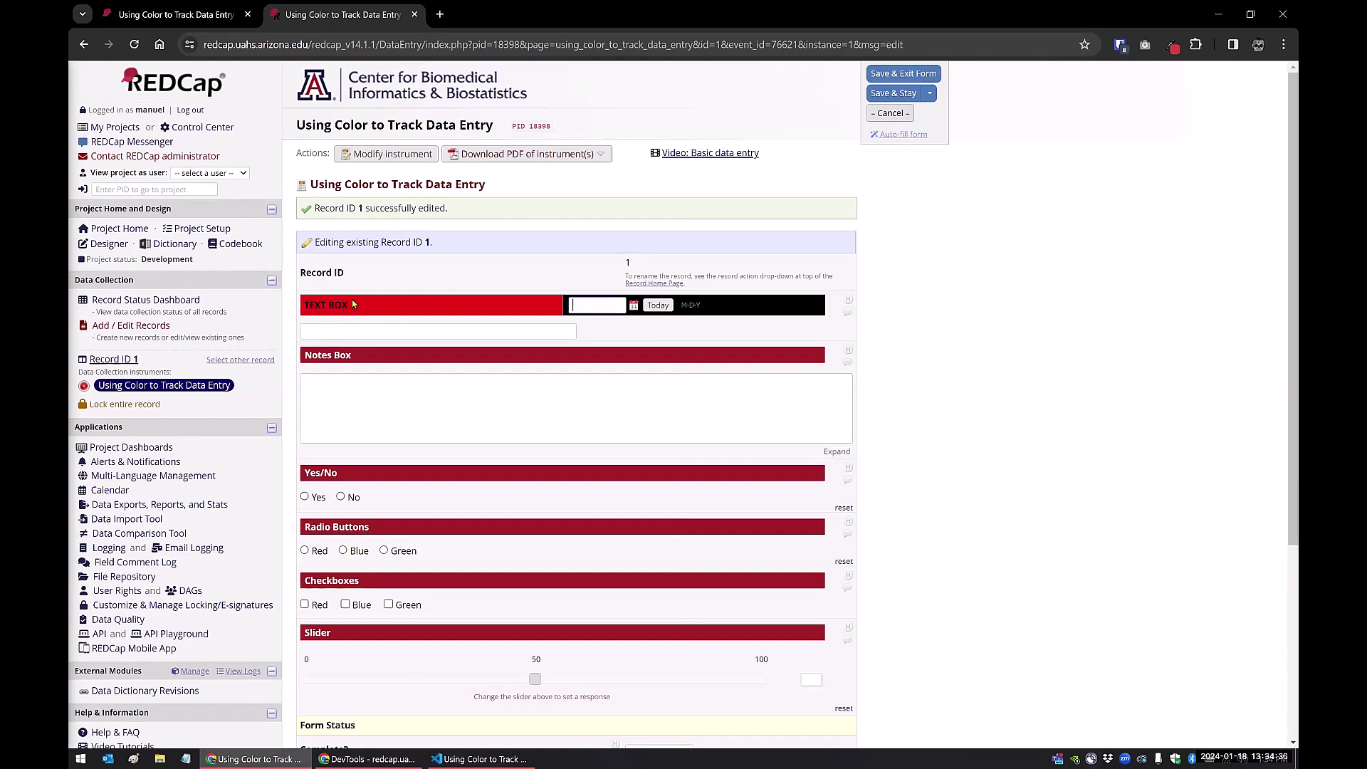
{"action": "left_click", "coordinate": [367, 759]}
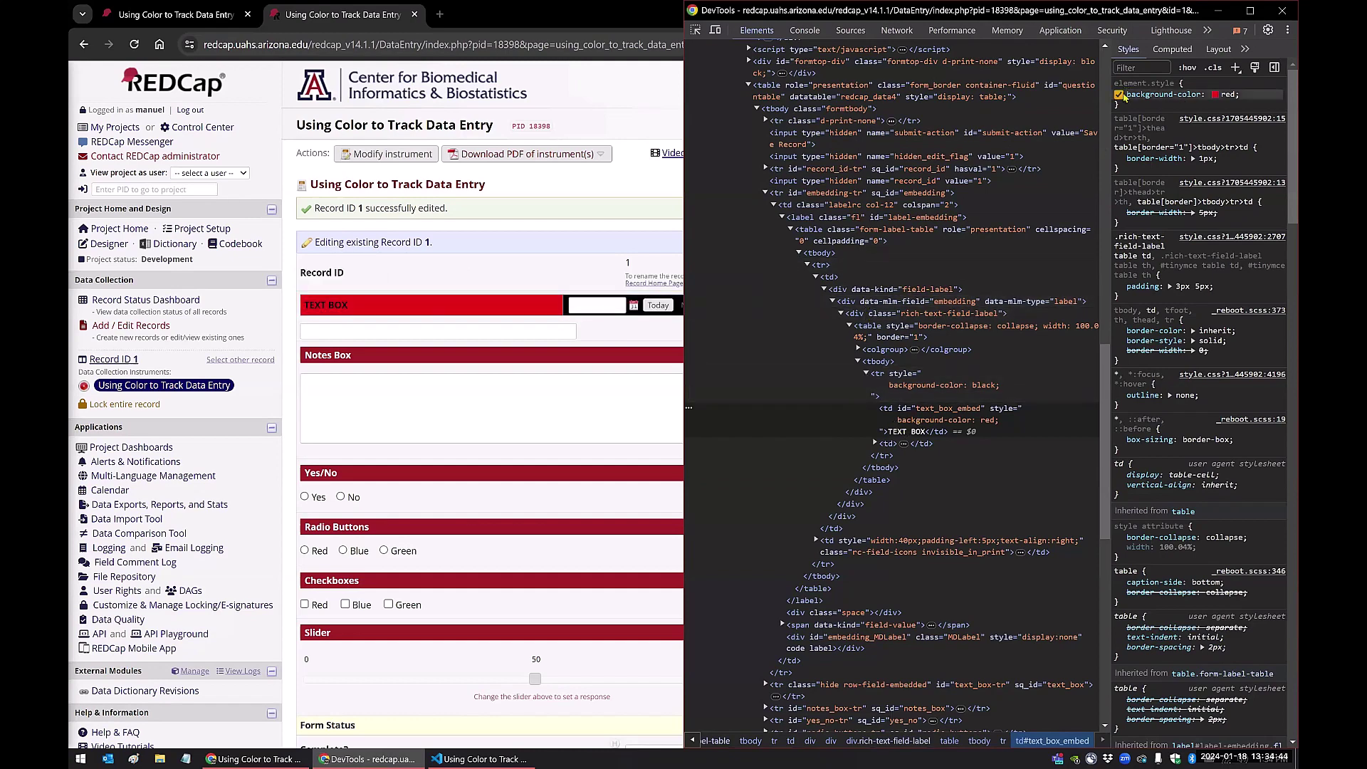
{"action": "left_click", "coordinate": [884, 385]}
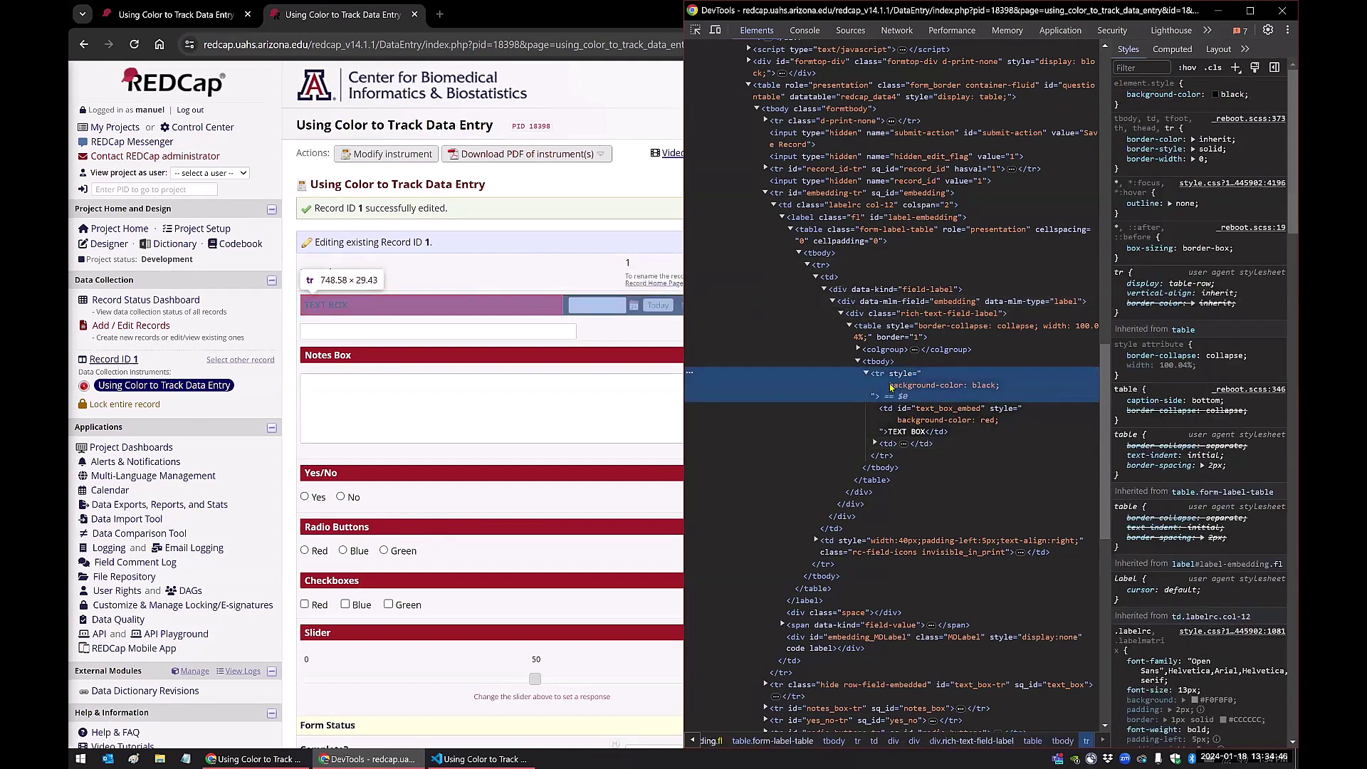
{"action": "left_click", "coordinate": [1118, 94]}
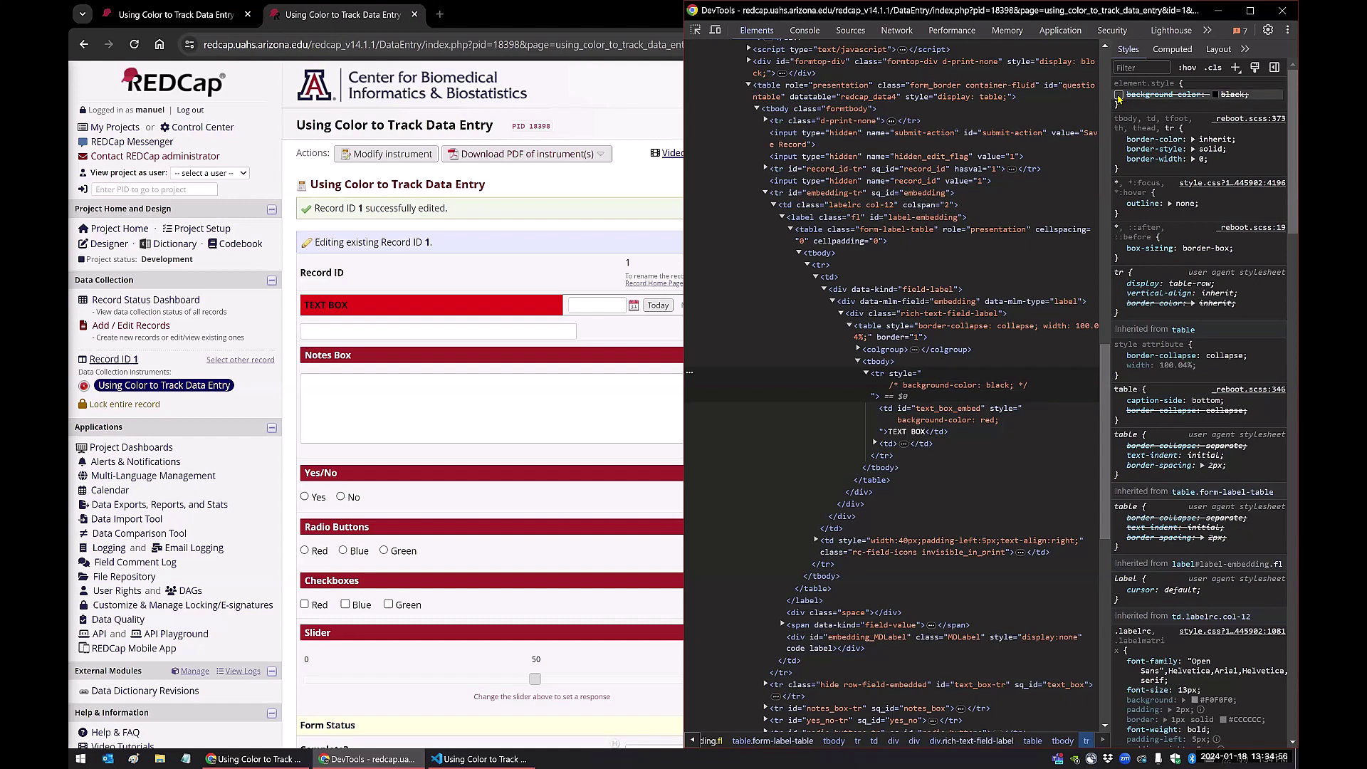
{"action": "left_click", "coordinate": [518, 190]}
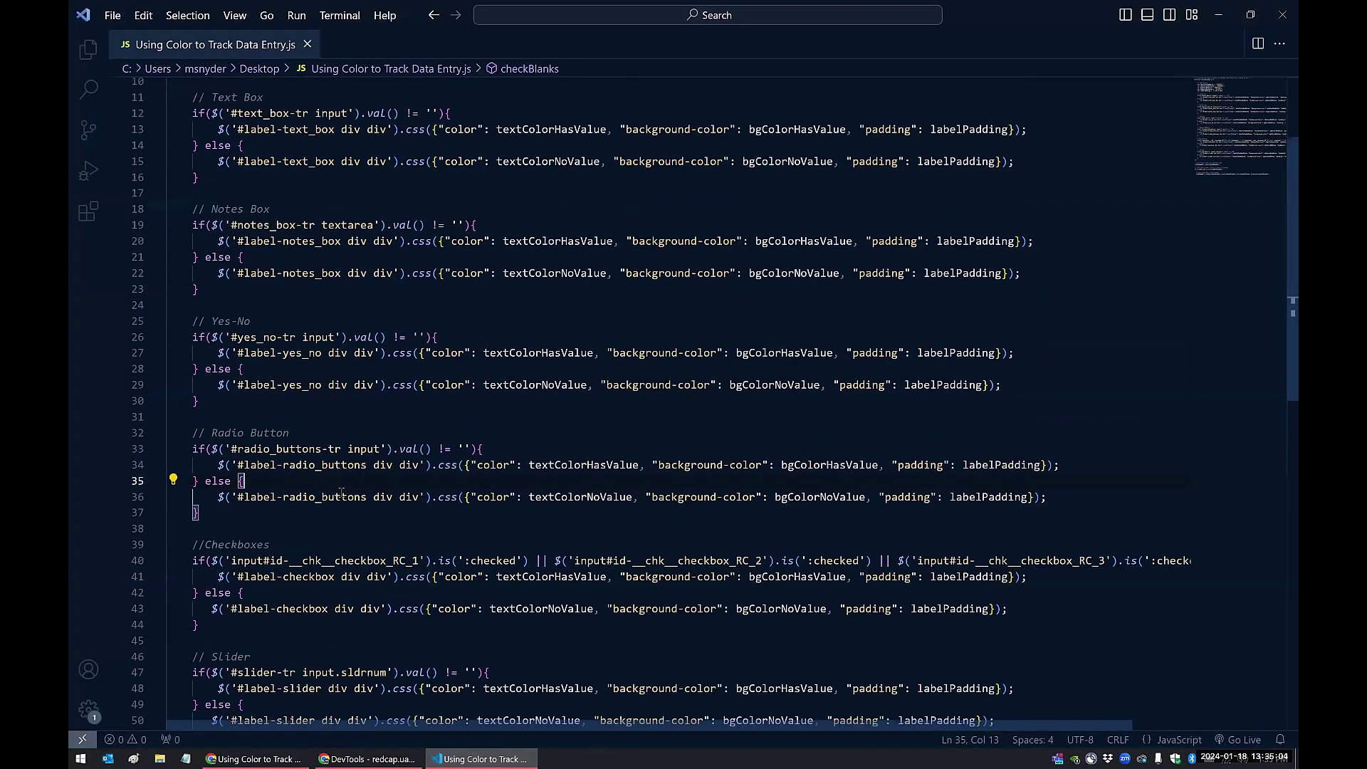
- Examine the Text Box, Checkboxes and Slider if/else blocks in checkBlanks, including the checkbox :checked condition
{"action": "scroll", "coordinate": [341, 492], "scroll_direction": "up", "scroll_amount": 3}
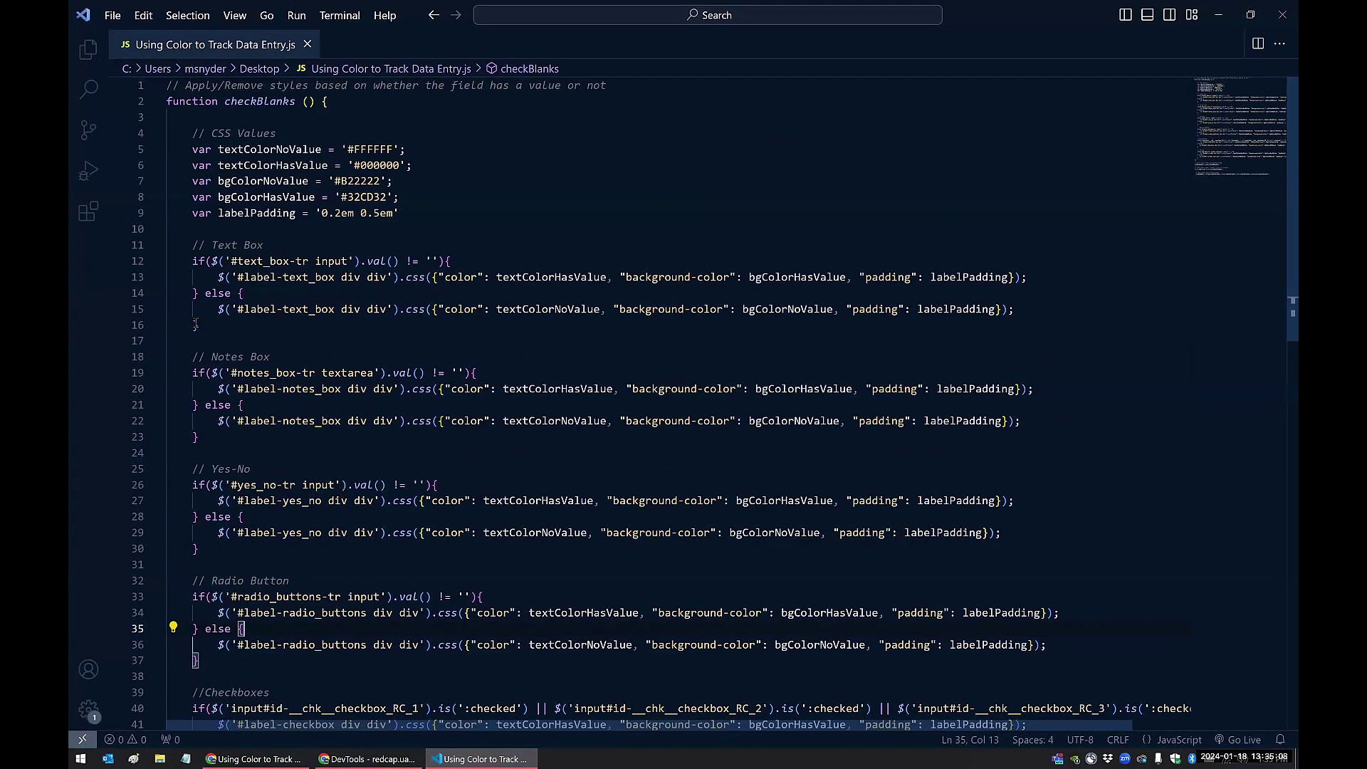
{"action": "left_click_drag", "start_coordinate": [199, 326], "coordinate": [166, 260]}
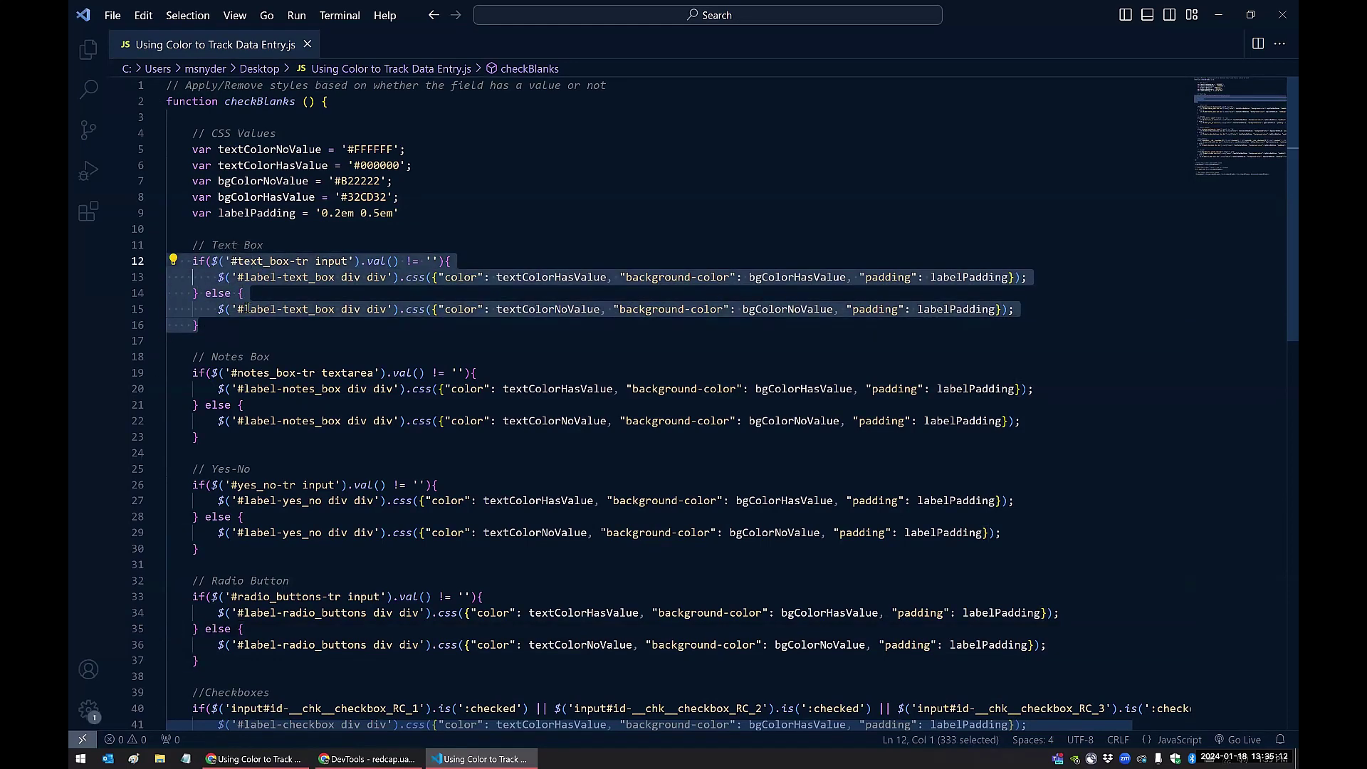
{"action": "scroll", "coordinate": [247, 308], "scroll_direction": "down", "scroll_amount": 5}
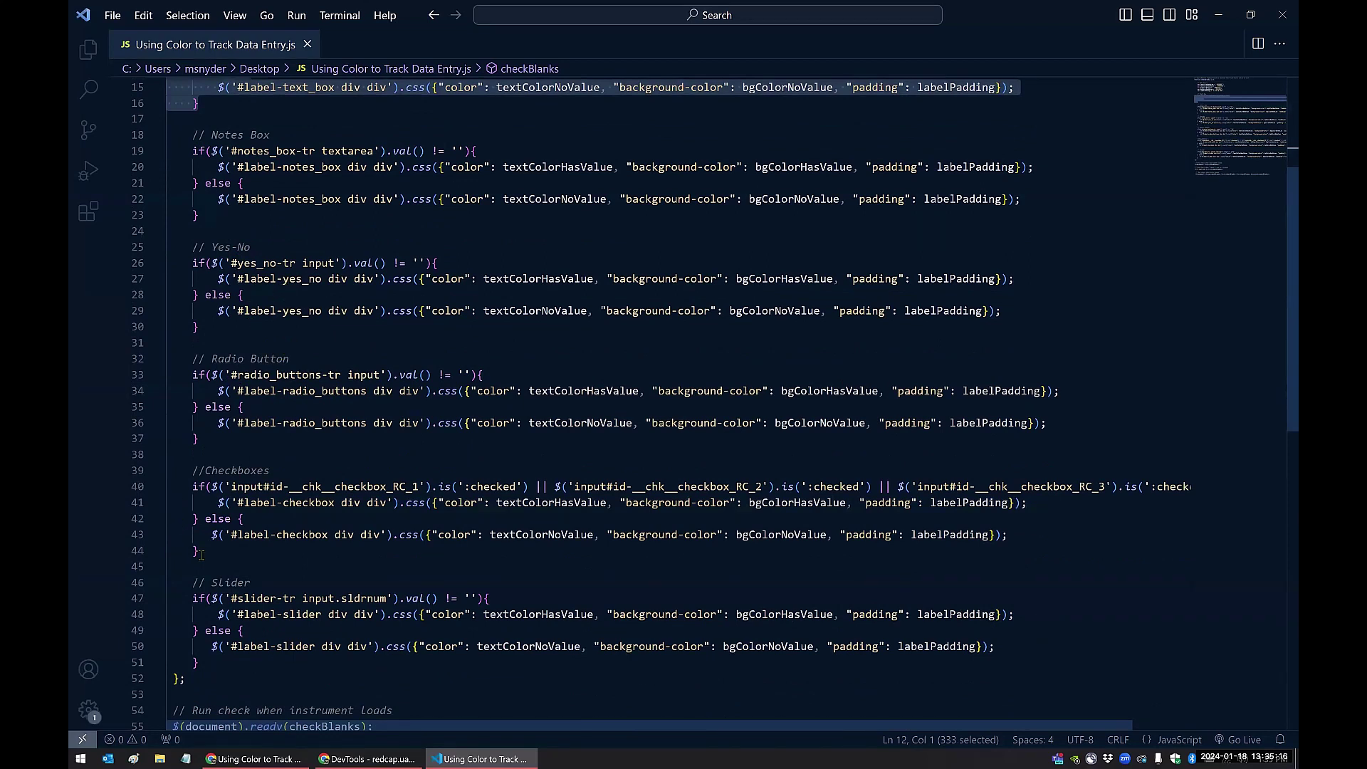
{"action": "left_click_drag", "start_coordinate": [201, 555], "coordinate": [169, 533]}
{"action": "left_click_drag", "start_coordinate": [202, 664], "coordinate": [173, 630]}
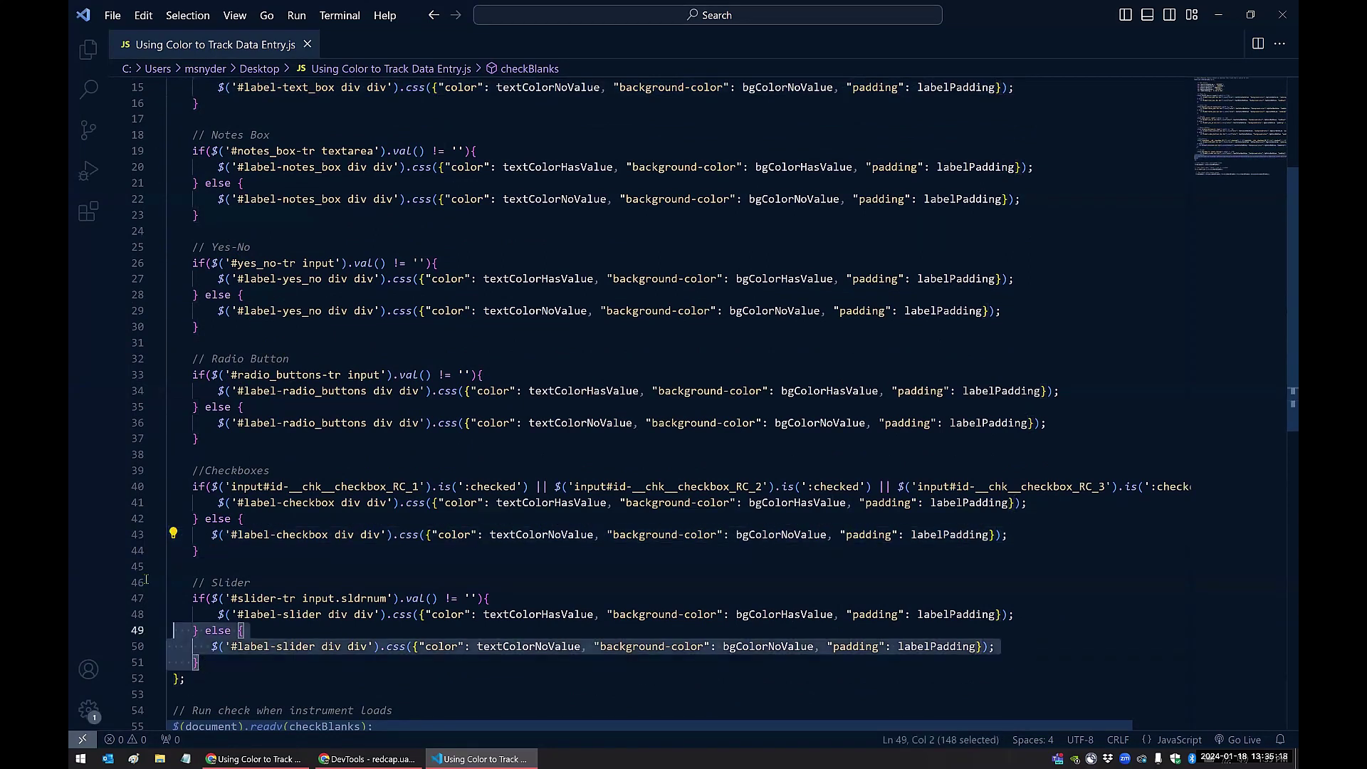
{"action": "left_click_drag", "start_coordinate": [146, 579], "coordinate": [169, 470]}
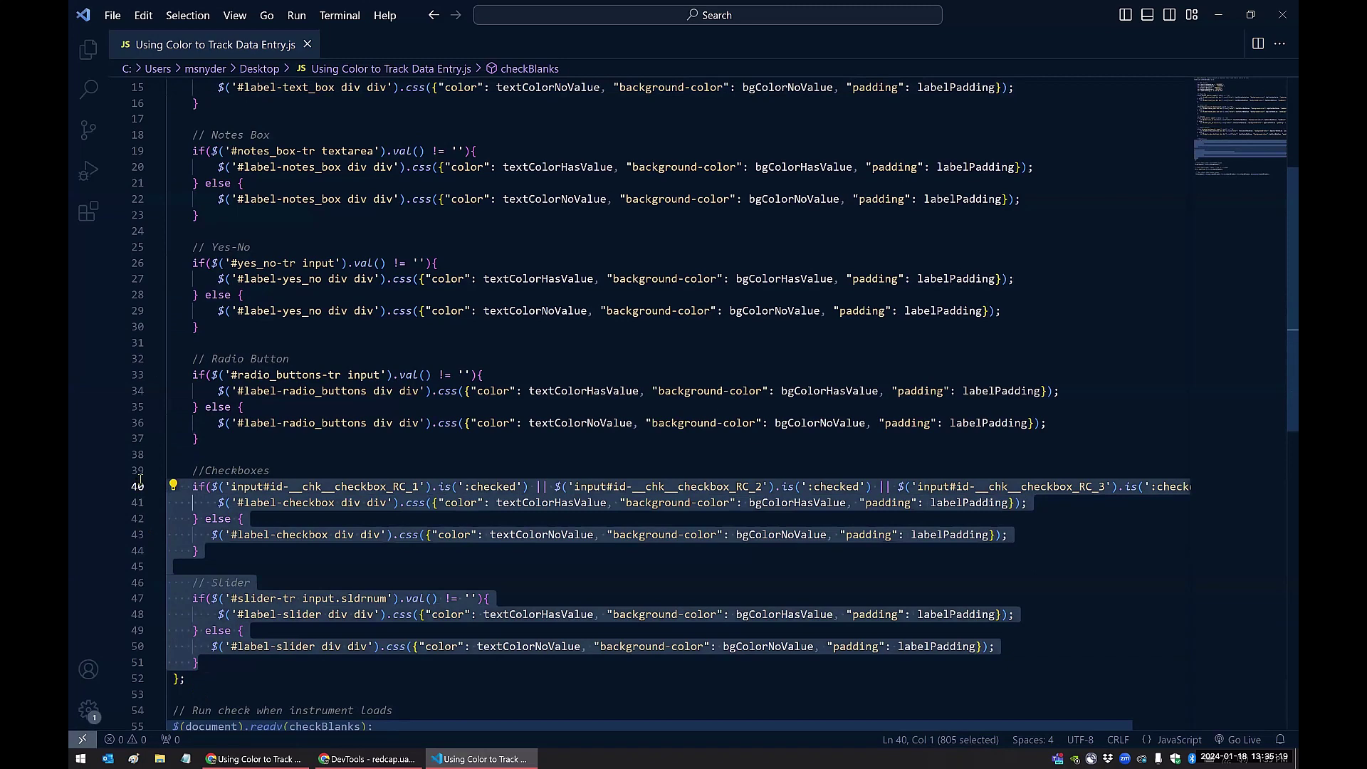
{"action": "left_click", "coordinate": [359, 518]}
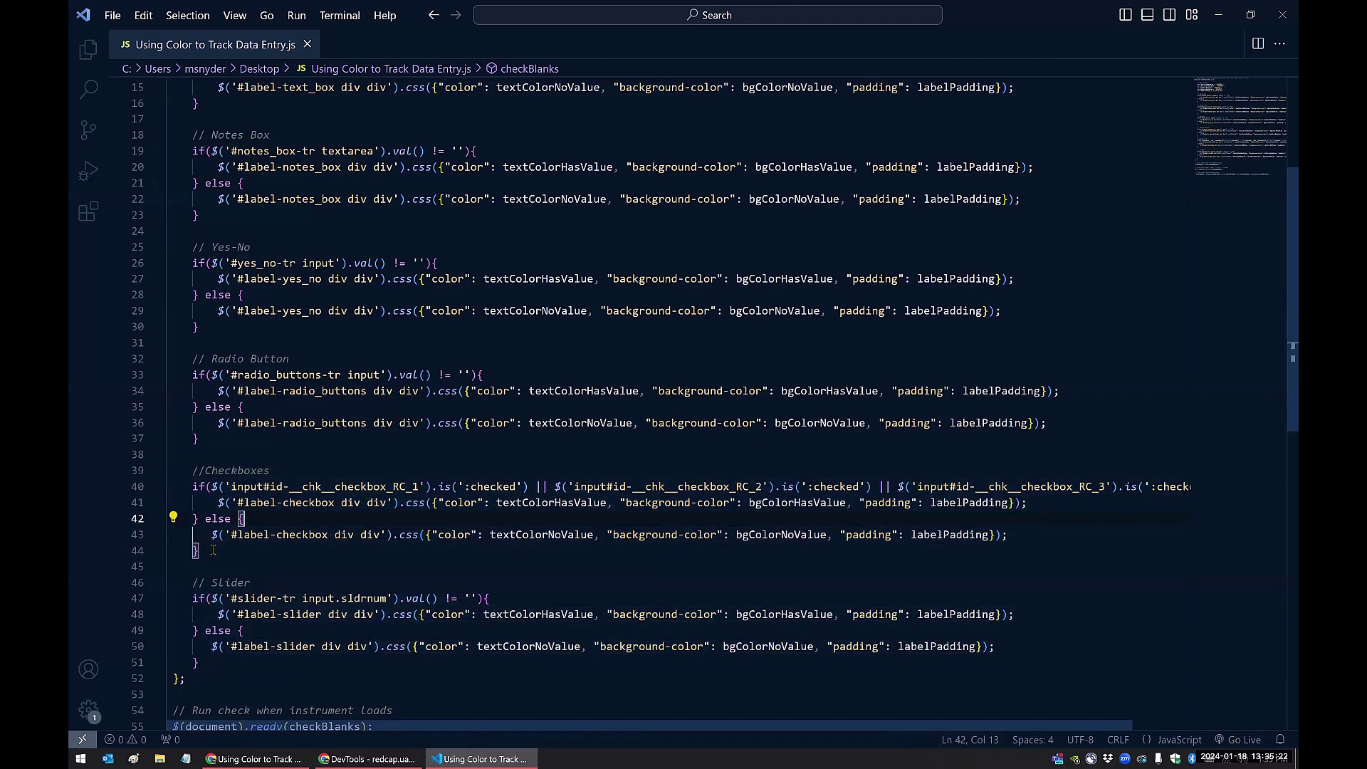
{"action": "left_click_drag", "start_coordinate": [213, 550], "coordinate": [170, 502]}
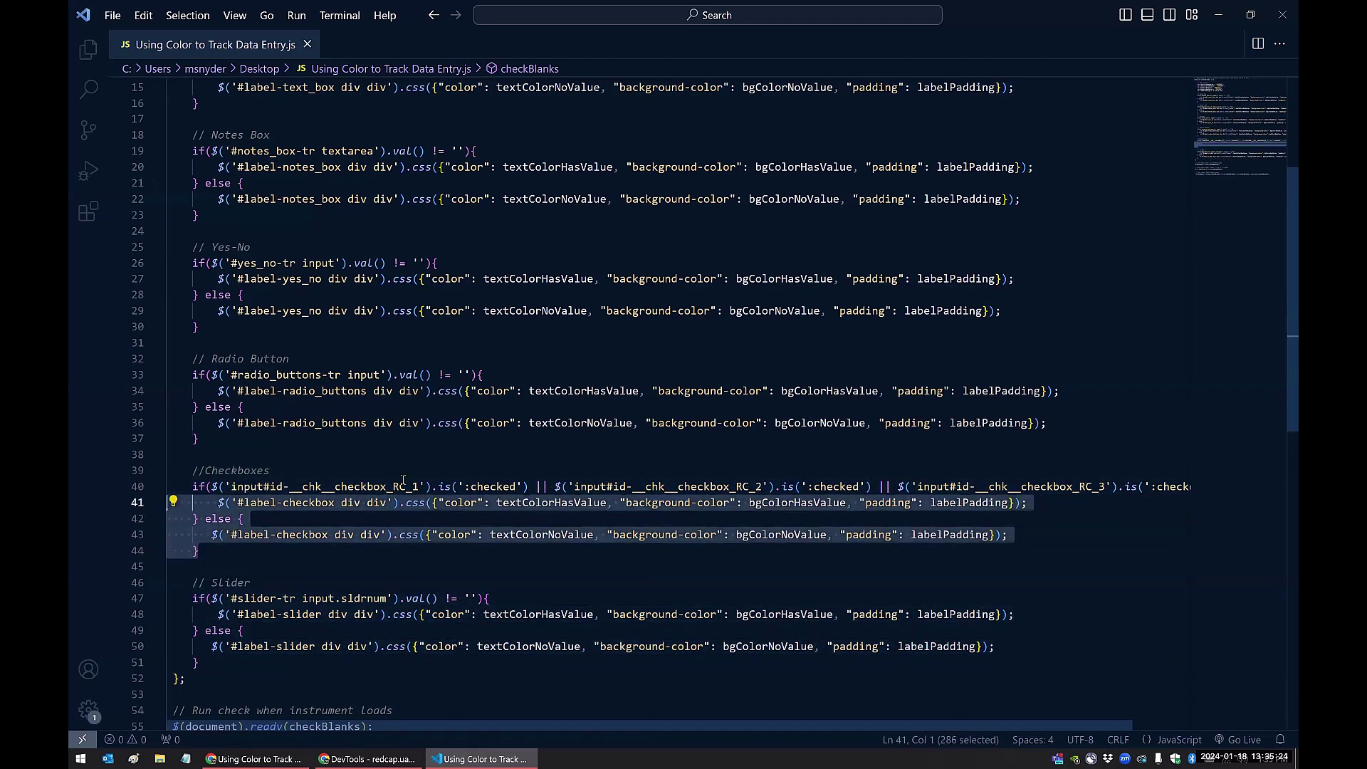
{"action": "triple_click", "coordinate": [257, 486]}
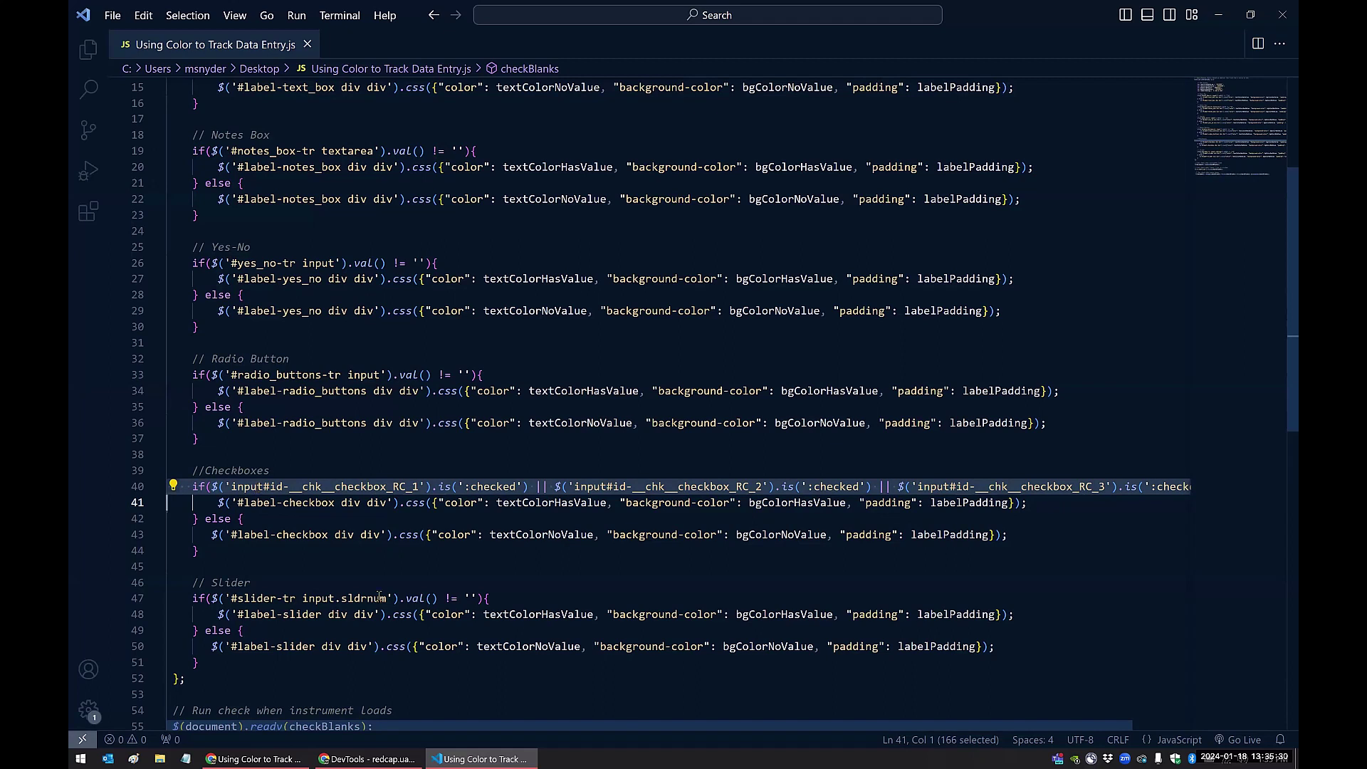
- Compare the slider selector's sldrnum class with the textarea selector in the Notes Box condition
{"action": "double_click", "coordinate": [358, 597]}
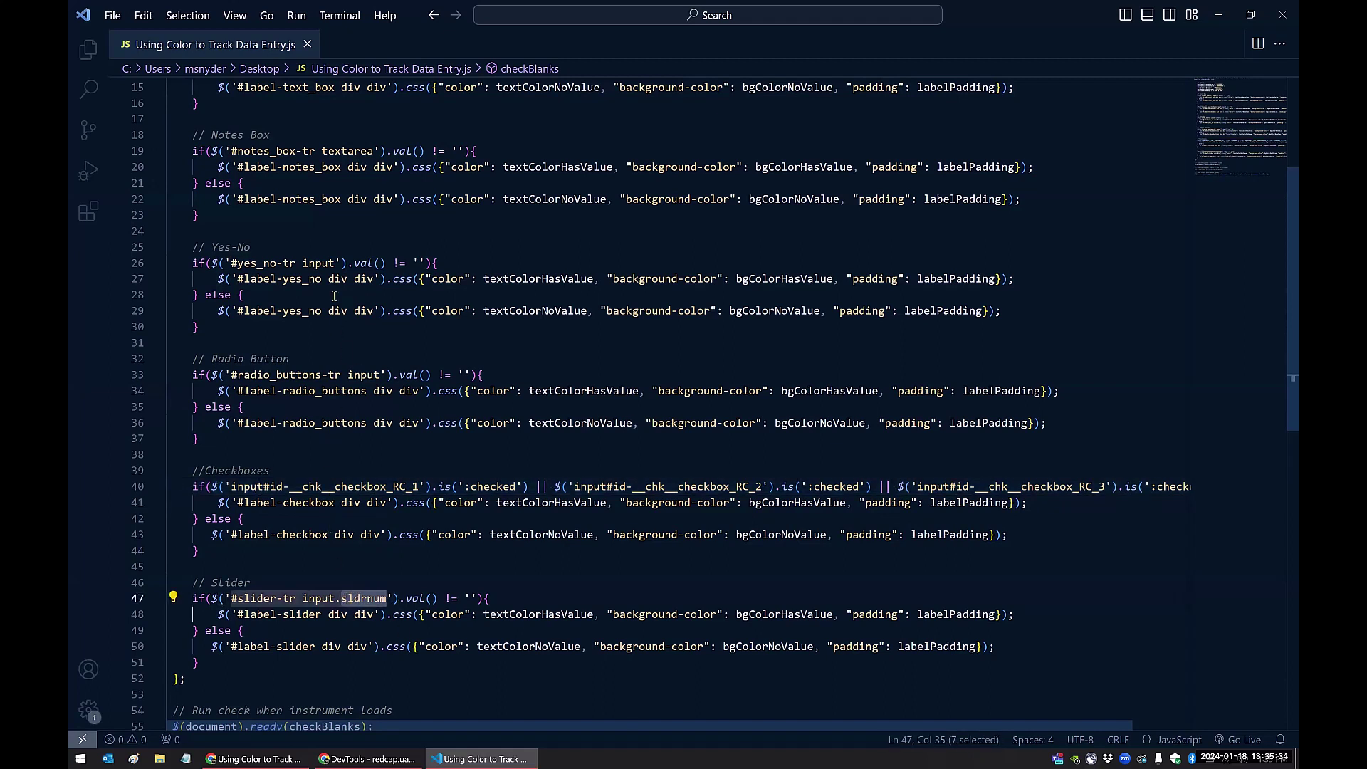
{"action": "scroll", "coordinate": [320, 199], "scroll_direction": "up", "scroll_amount": 3}
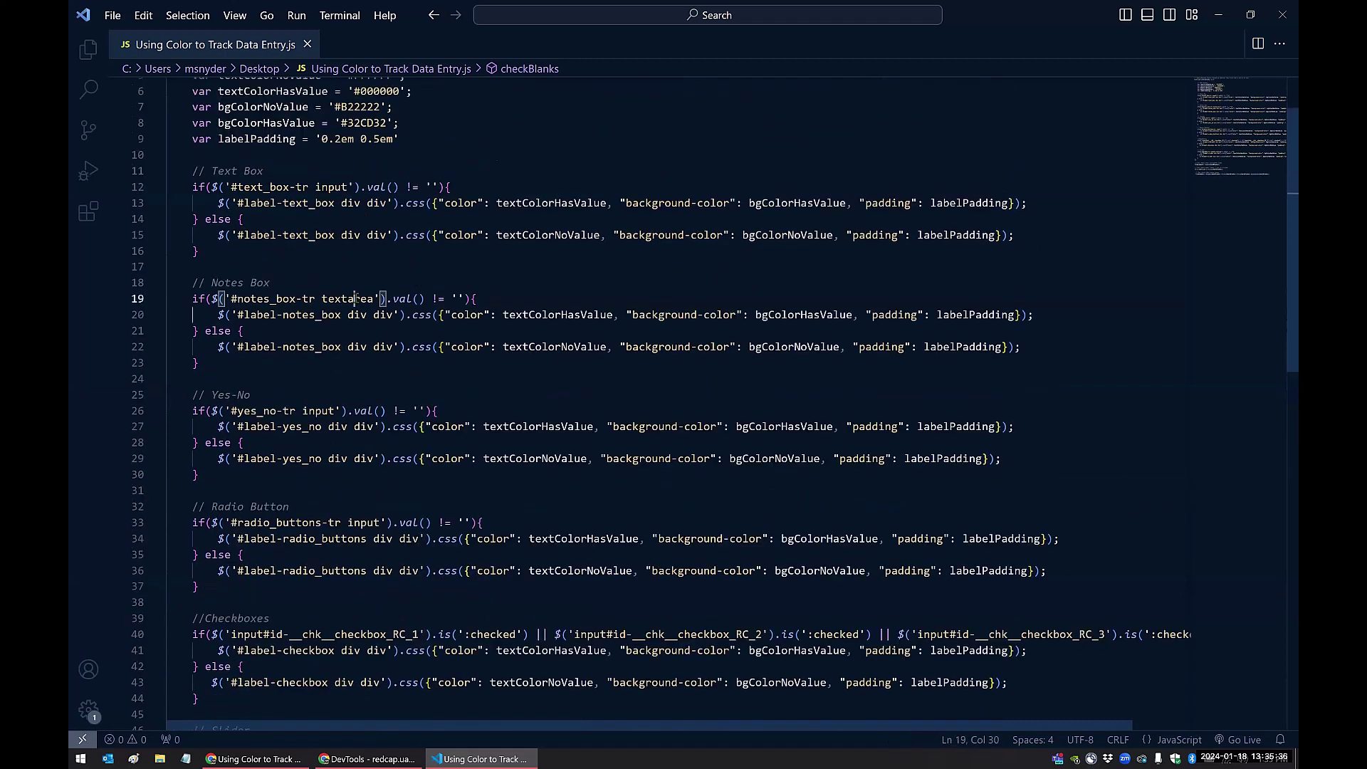
{"action": "double_click", "coordinate": [348, 298]}
{"action": "scroll", "coordinate": [400, 418], "scroll_direction": "up", "scroll_amount": 2}
{"action": "left_click", "coordinate": [400, 420]}
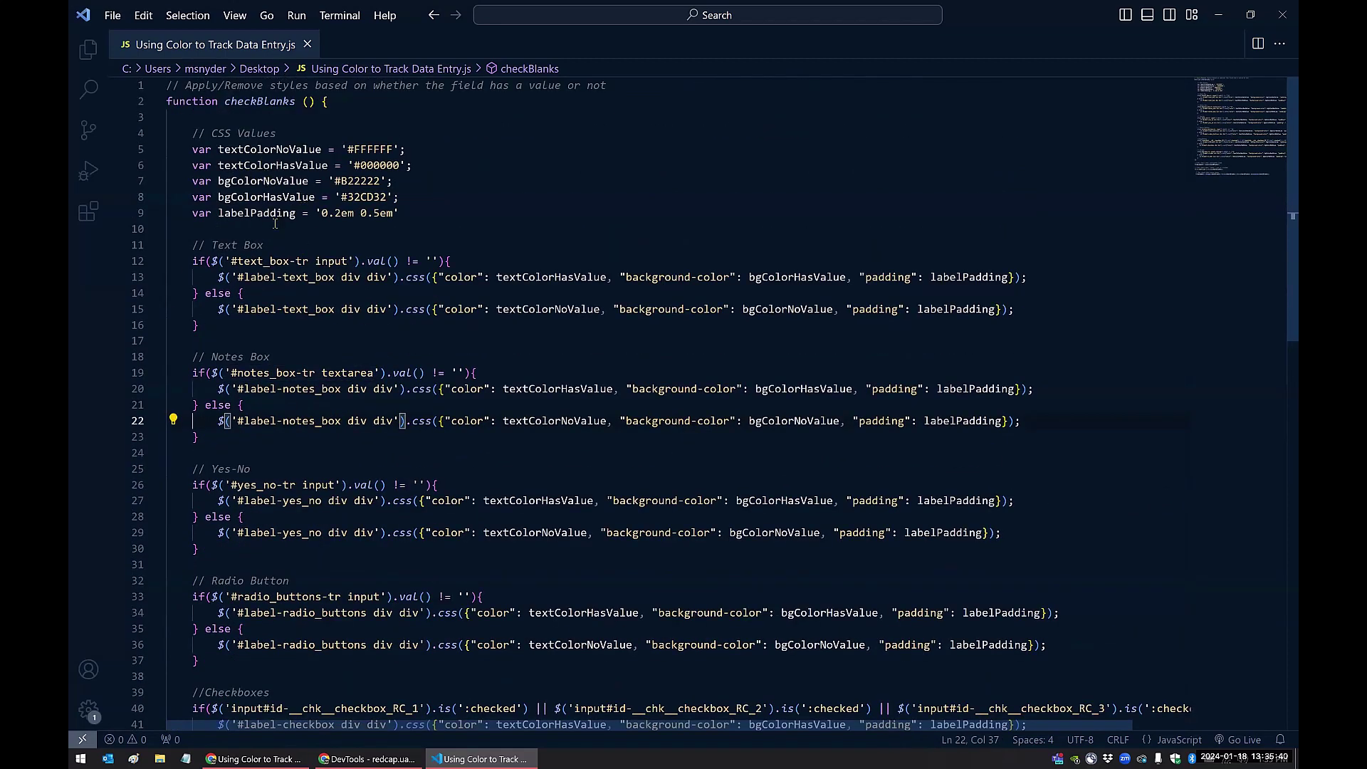
- Examine the css properties in the Text Box block against the color variables under CSS Values
{"action": "mouse_move", "coordinate": [453, 277]}
{"action": "left_click_drag", "start_coordinate": [436, 277], "coordinate": [1016, 277]}
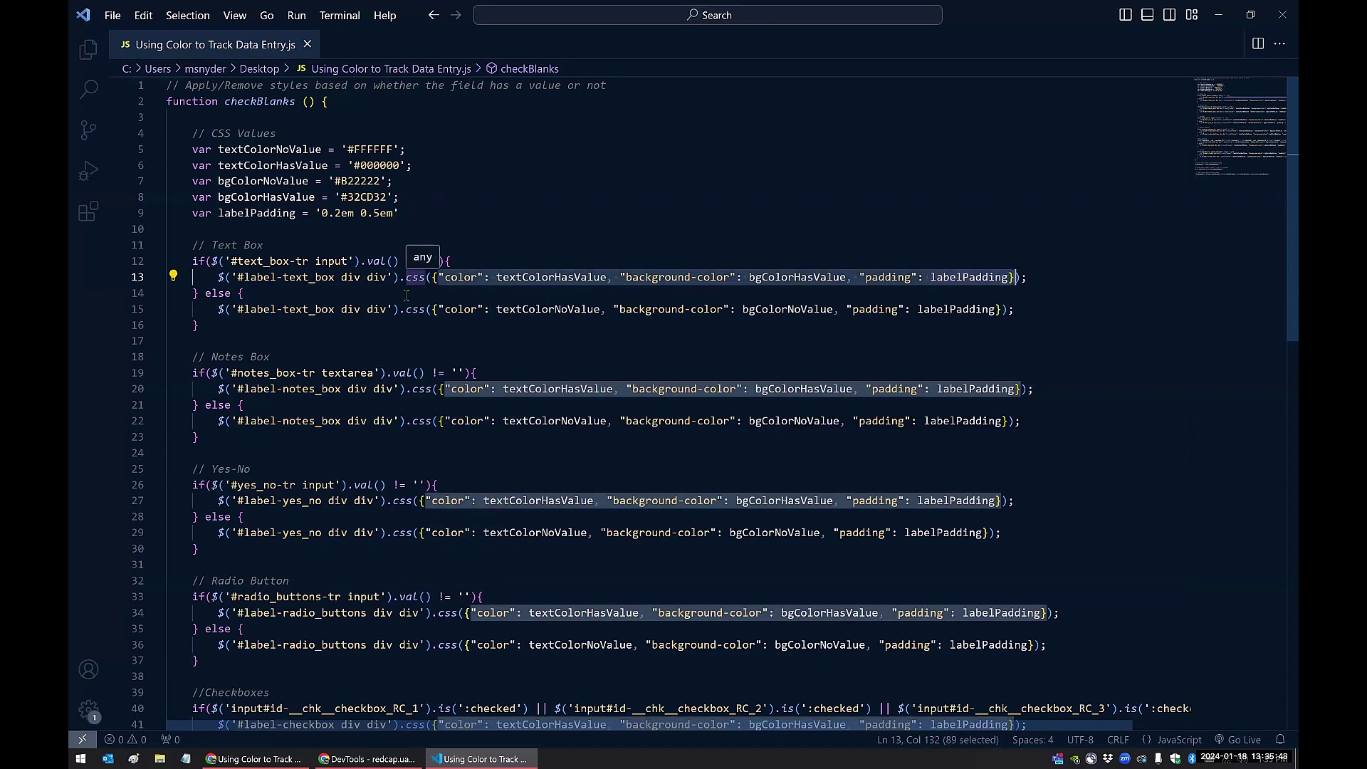
{"action": "left_click", "coordinate": [555, 295]}
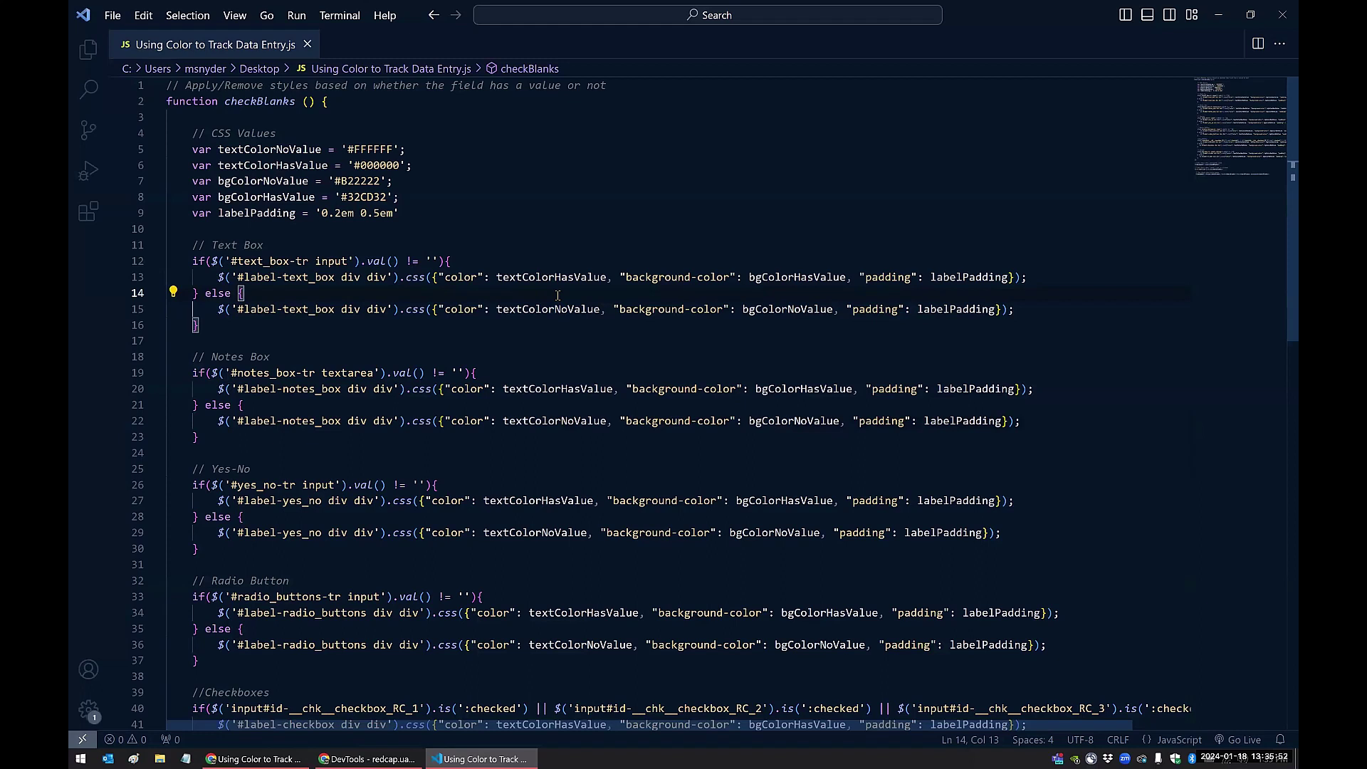
{"action": "left_click", "coordinate": [371, 145]}
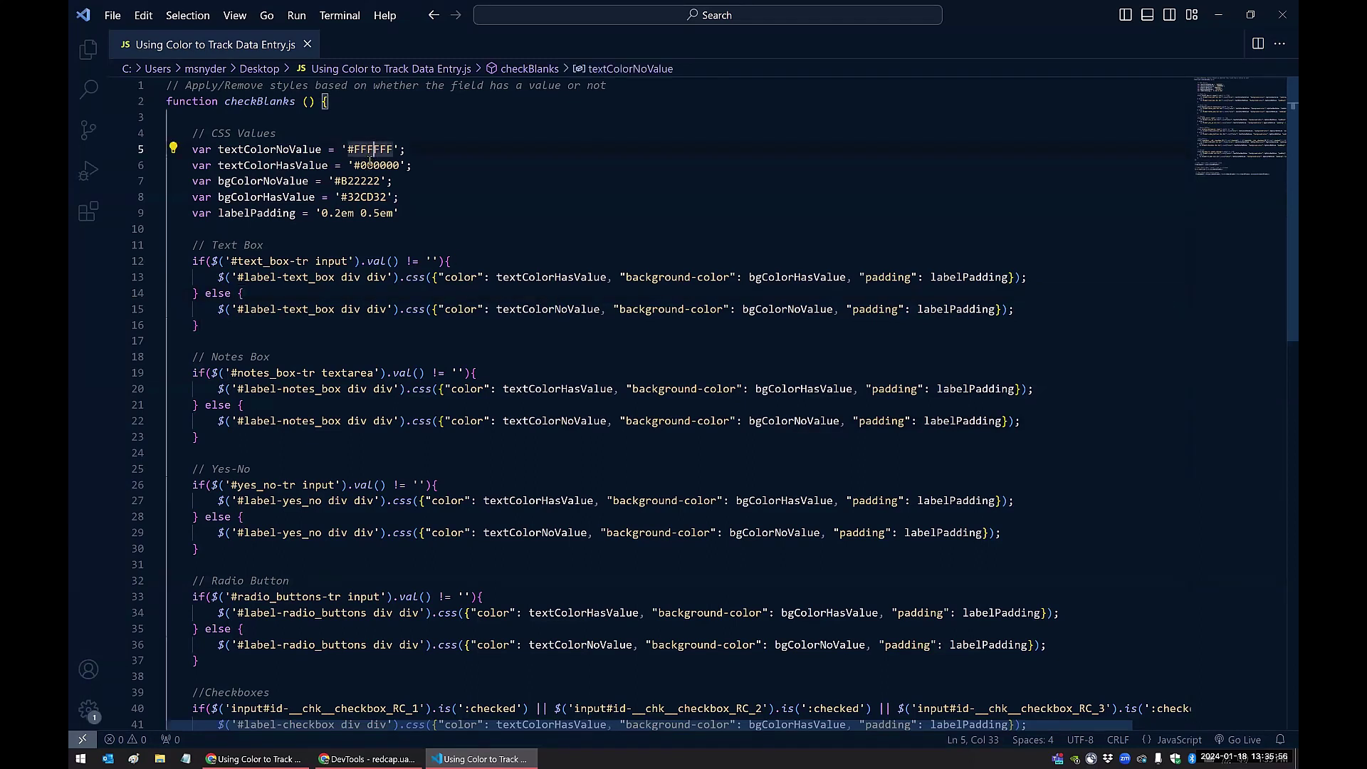
{"action": "key", "text": "Down"}
{"action": "double_click", "coordinate": [380, 150]}
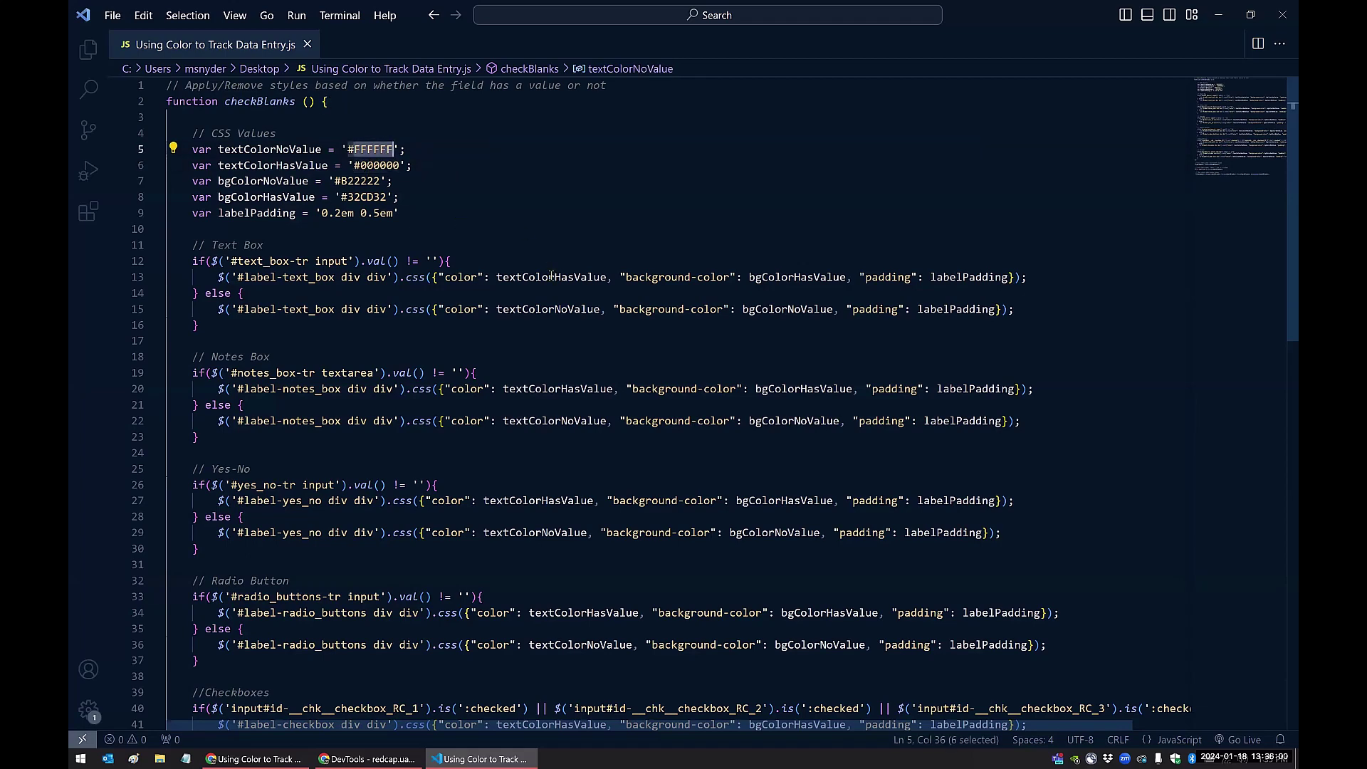
{"action": "scroll", "coordinate": [560, 571], "scroll_direction": "down", "scroll_amount": 5}
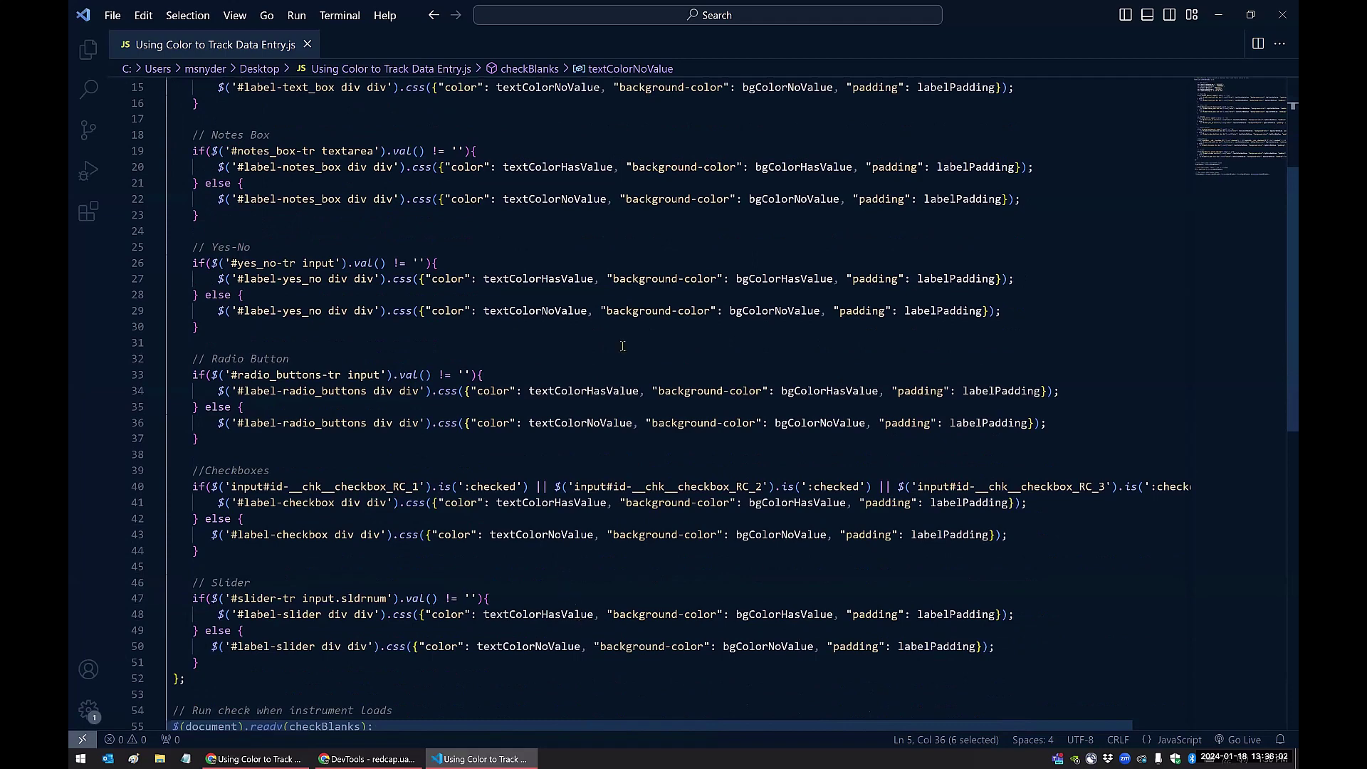
{"action": "scroll", "coordinate": [552, 335], "scroll_direction": "up", "scroll_amount": 5}
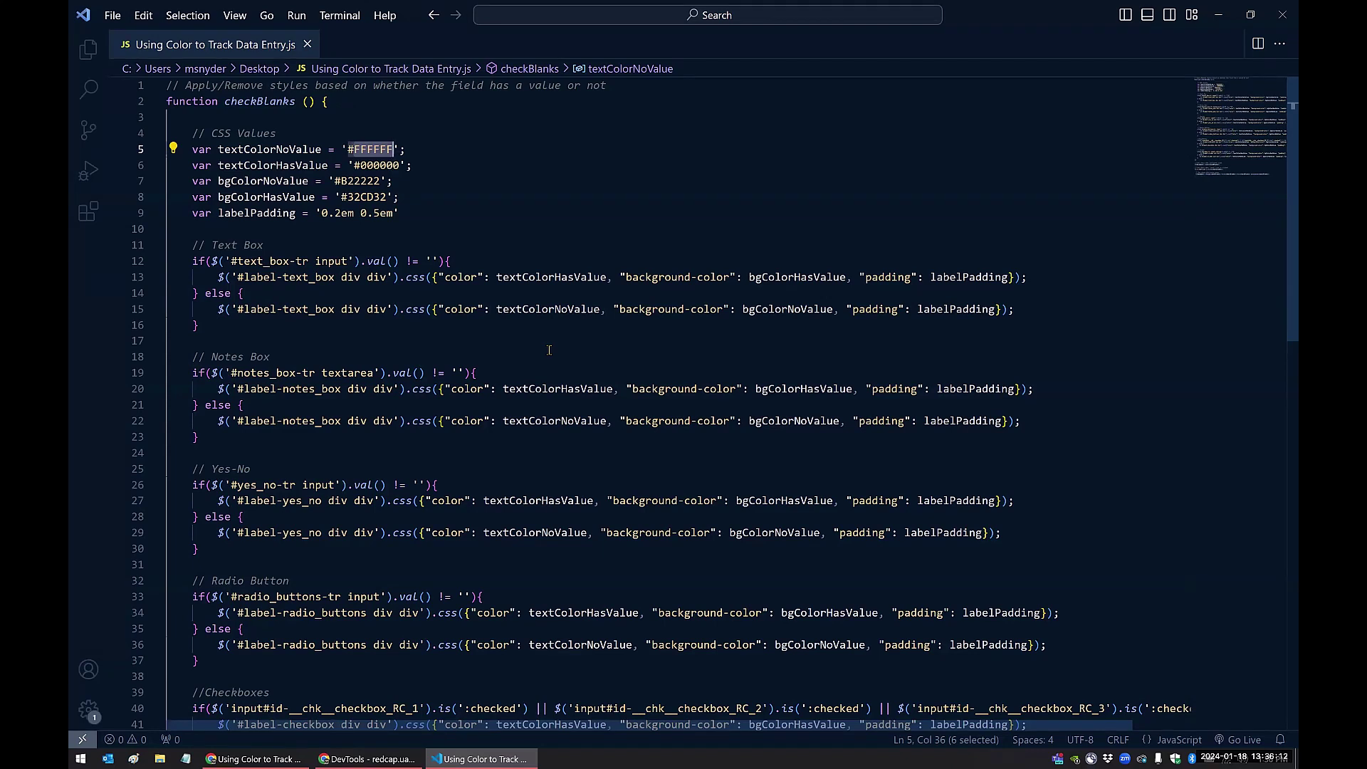
- Switch to the REDCap form in Chrome and enter "test" in the Notes Box field
{"action": "left_click", "coordinate": [270, 759]}
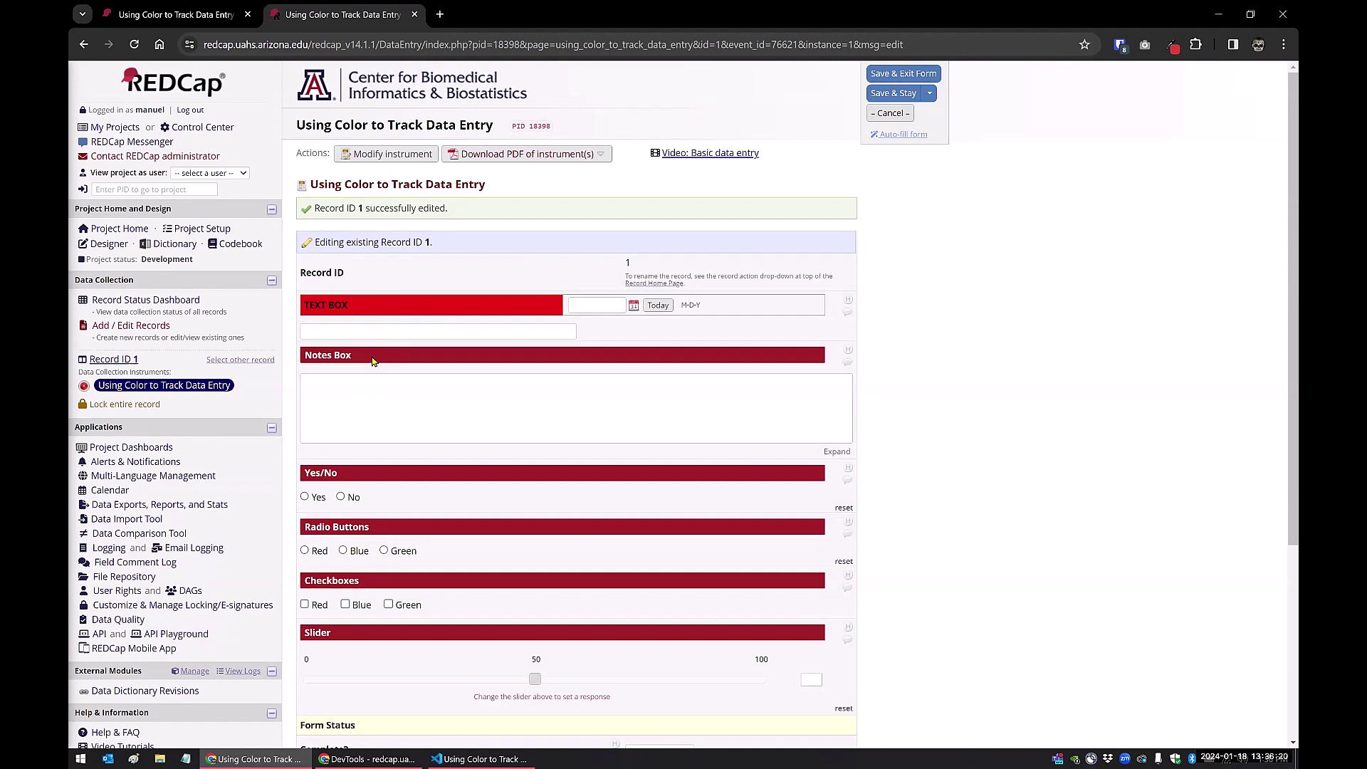
{"action": "left_click", "coordinate": [318, 392]}
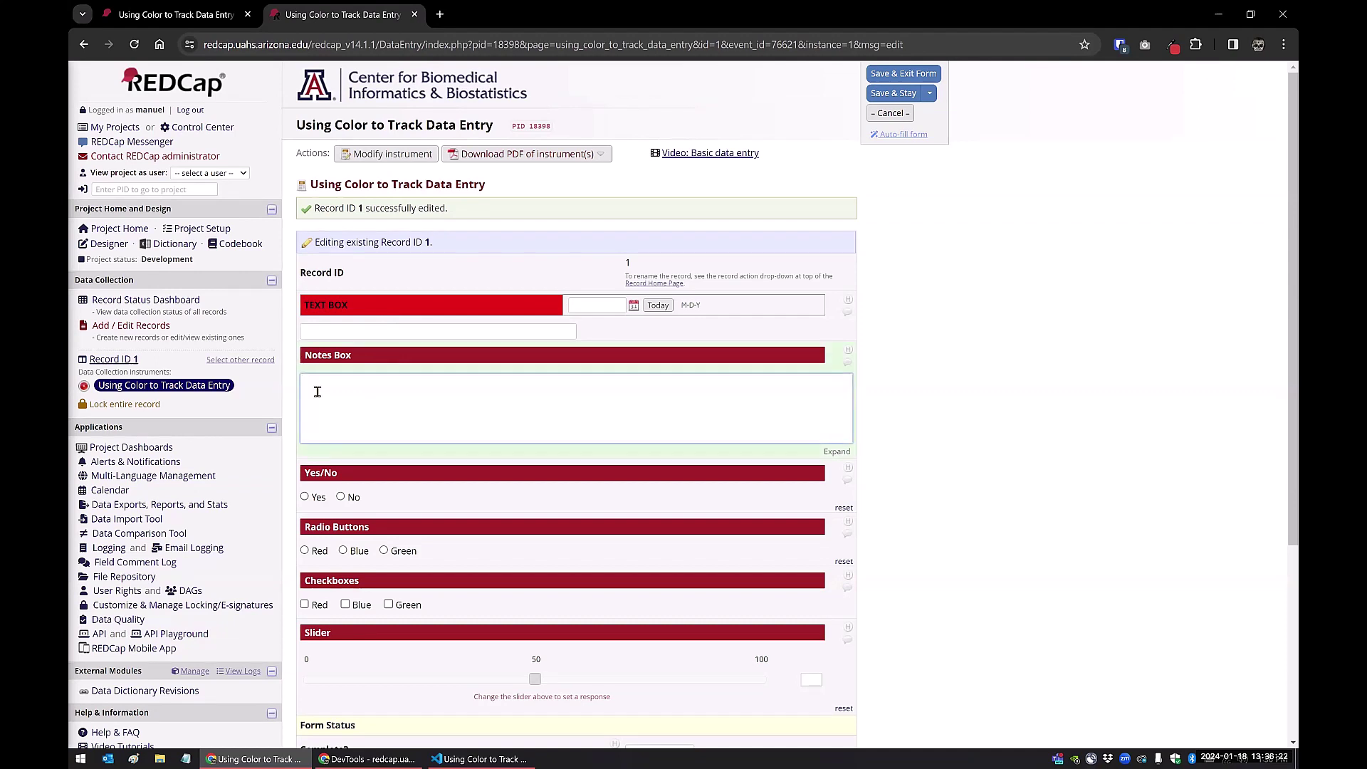
{"action": "type", "text": "test"}
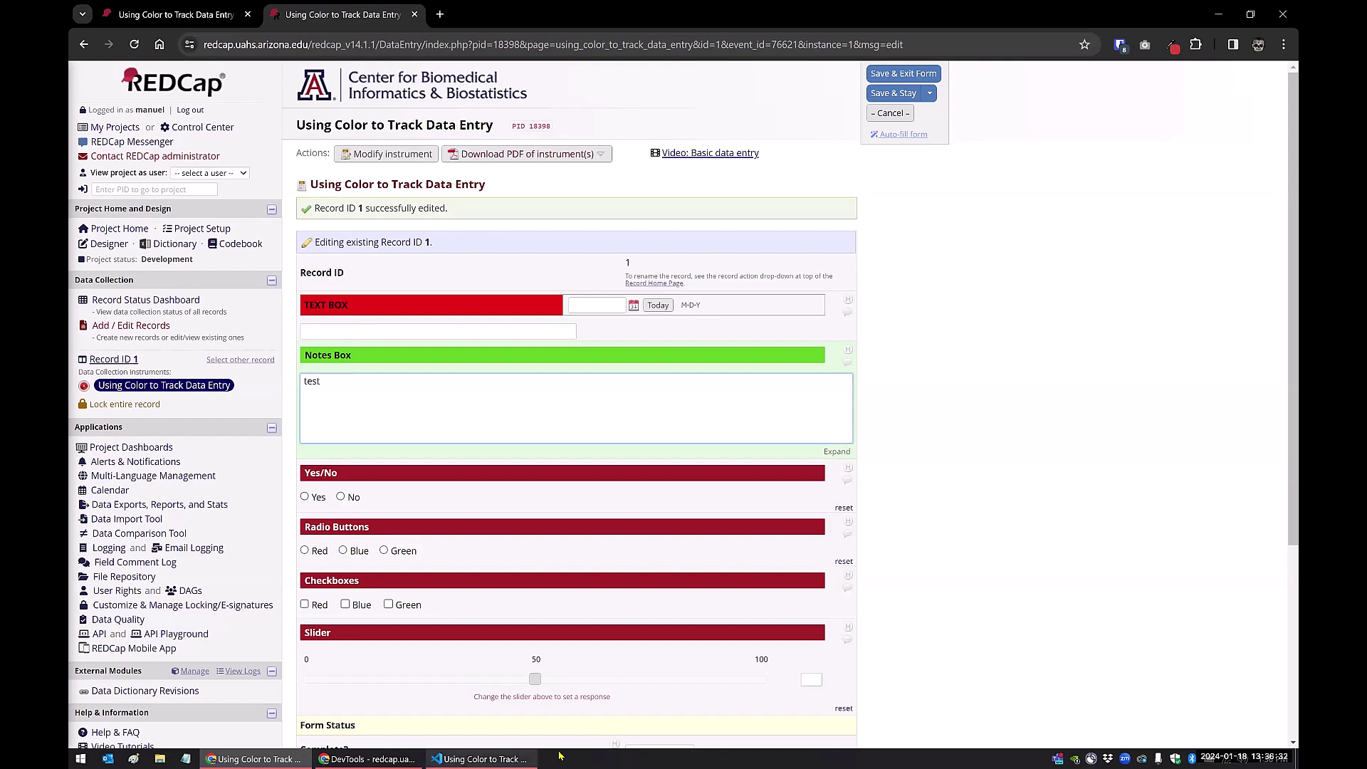
{"action": "key", "text": "alt+Tab"}
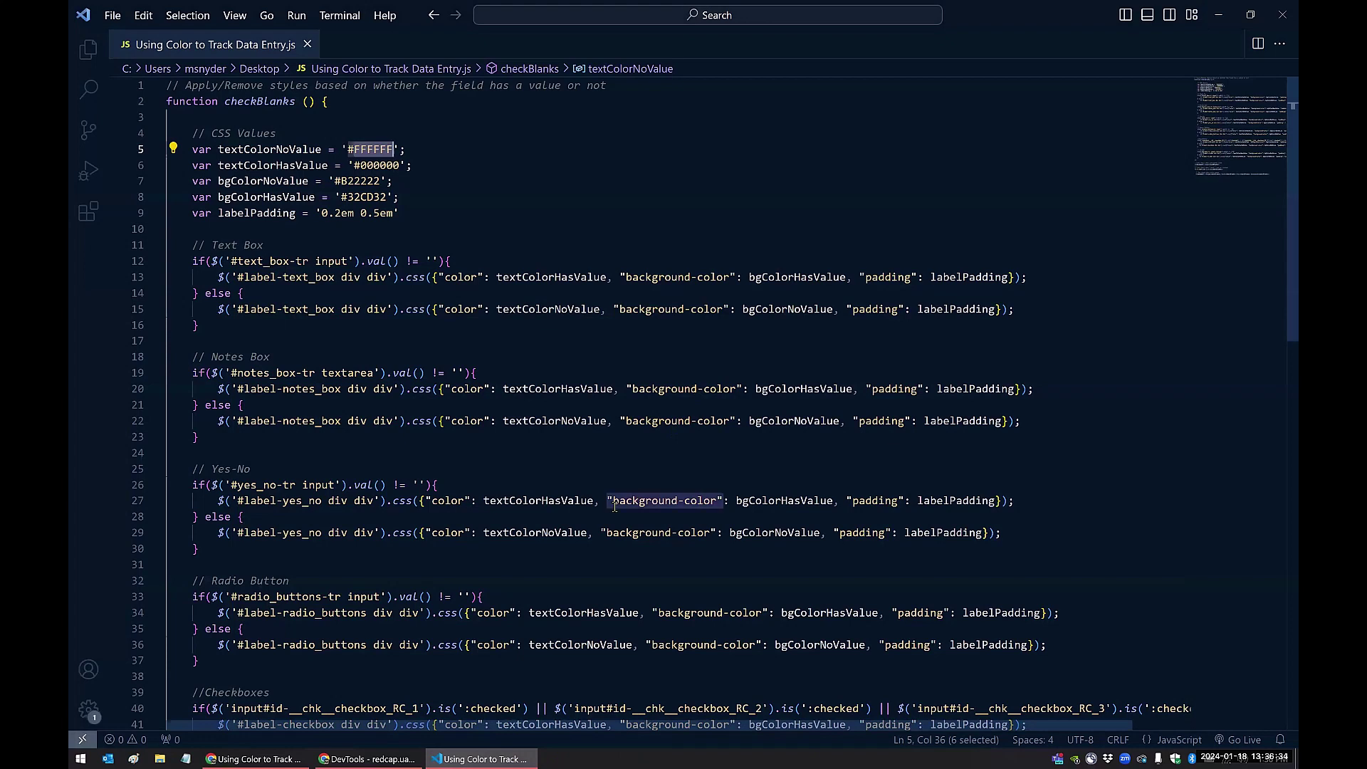
{"action": "type", "text": "{text_box}"}
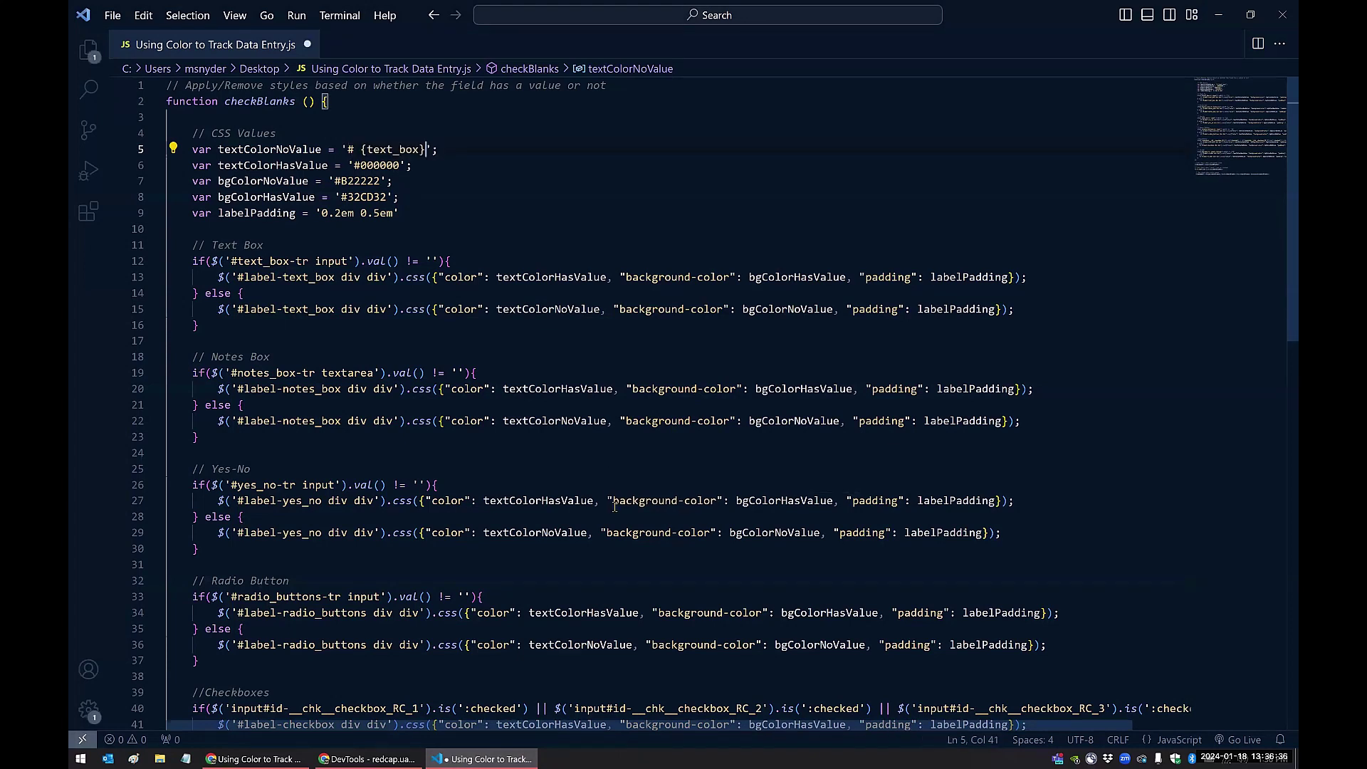
{"action": "left_click", "coordinate": [578, 287]}
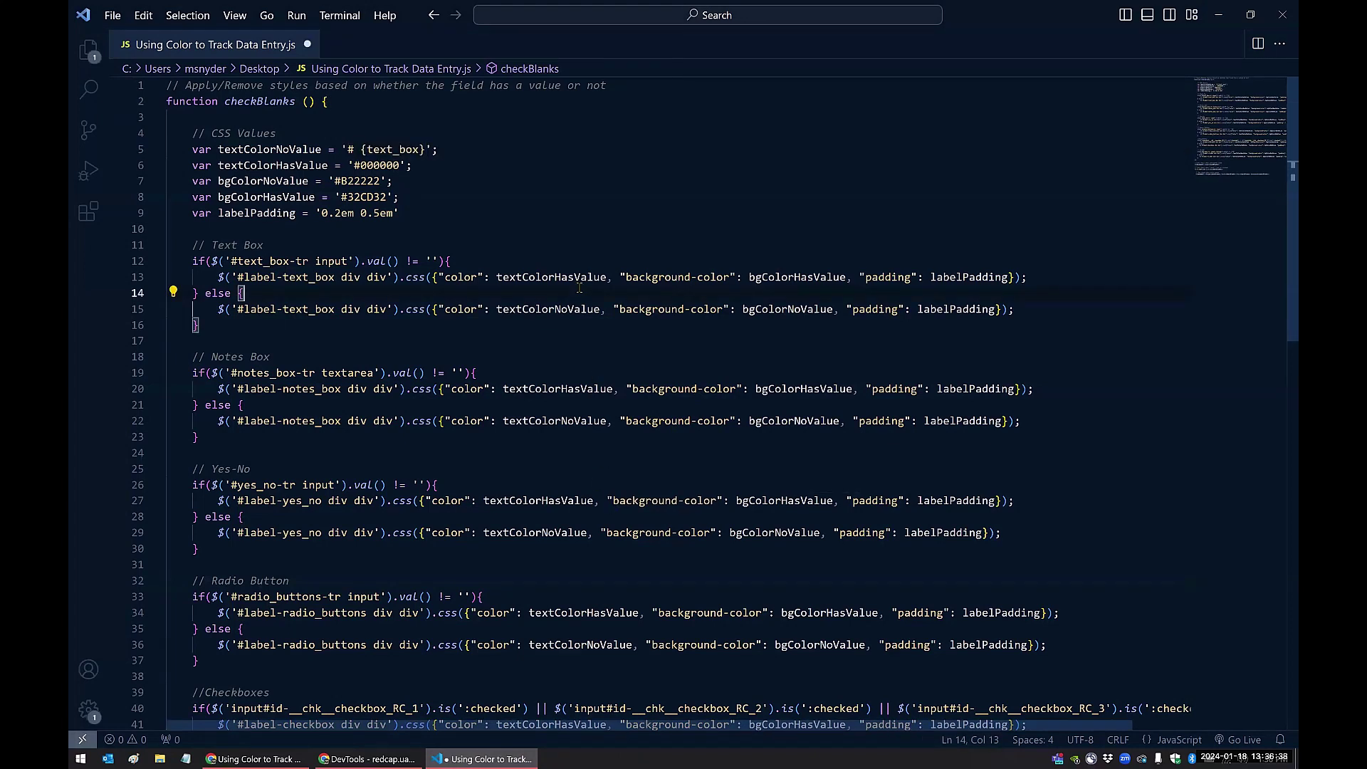
{"action": "key", "text": "ctrl+f"}
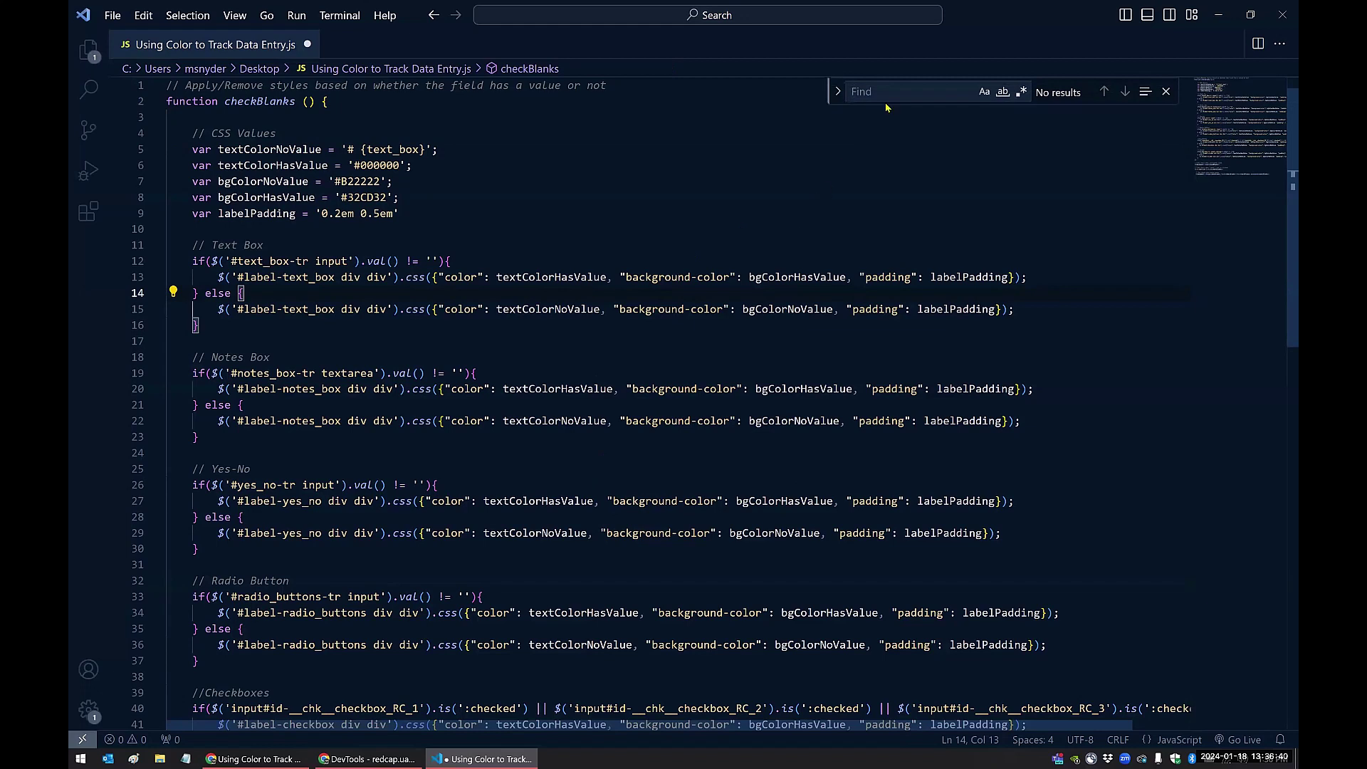
{"action": "key", "text": "ctrl+h"}
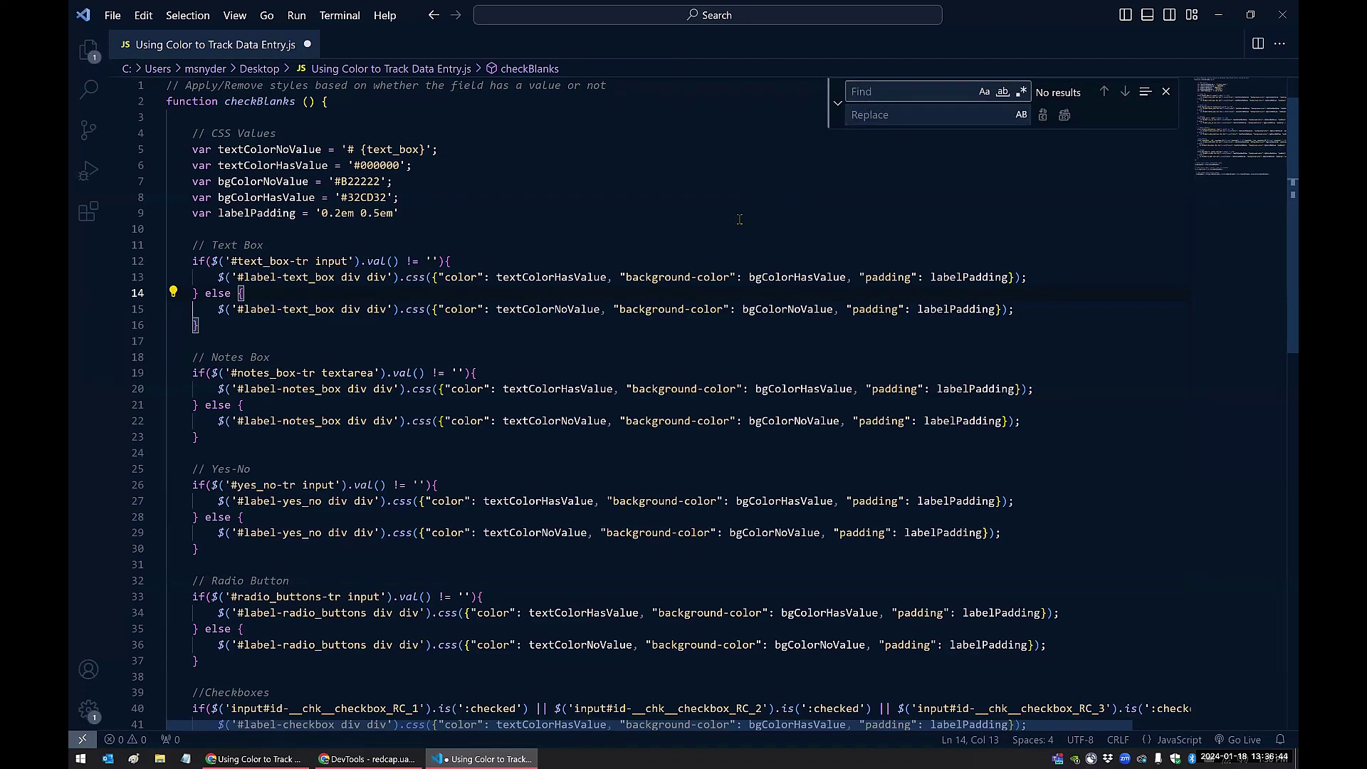
{"action": "left_click", "coordinate": [500, 165]}
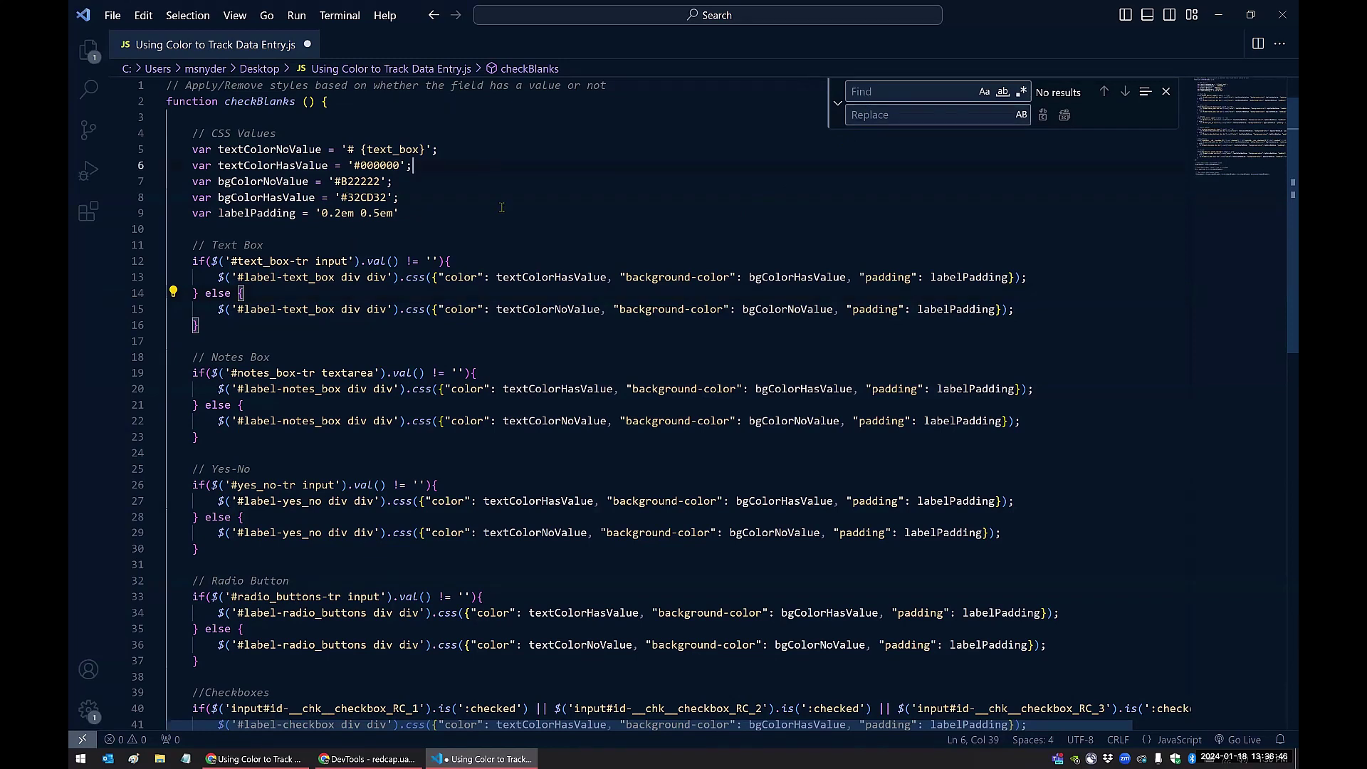
{"action": "key", "text": "ctrl+z"}
{"action": "left_click", "coordinate": [504, 211]}
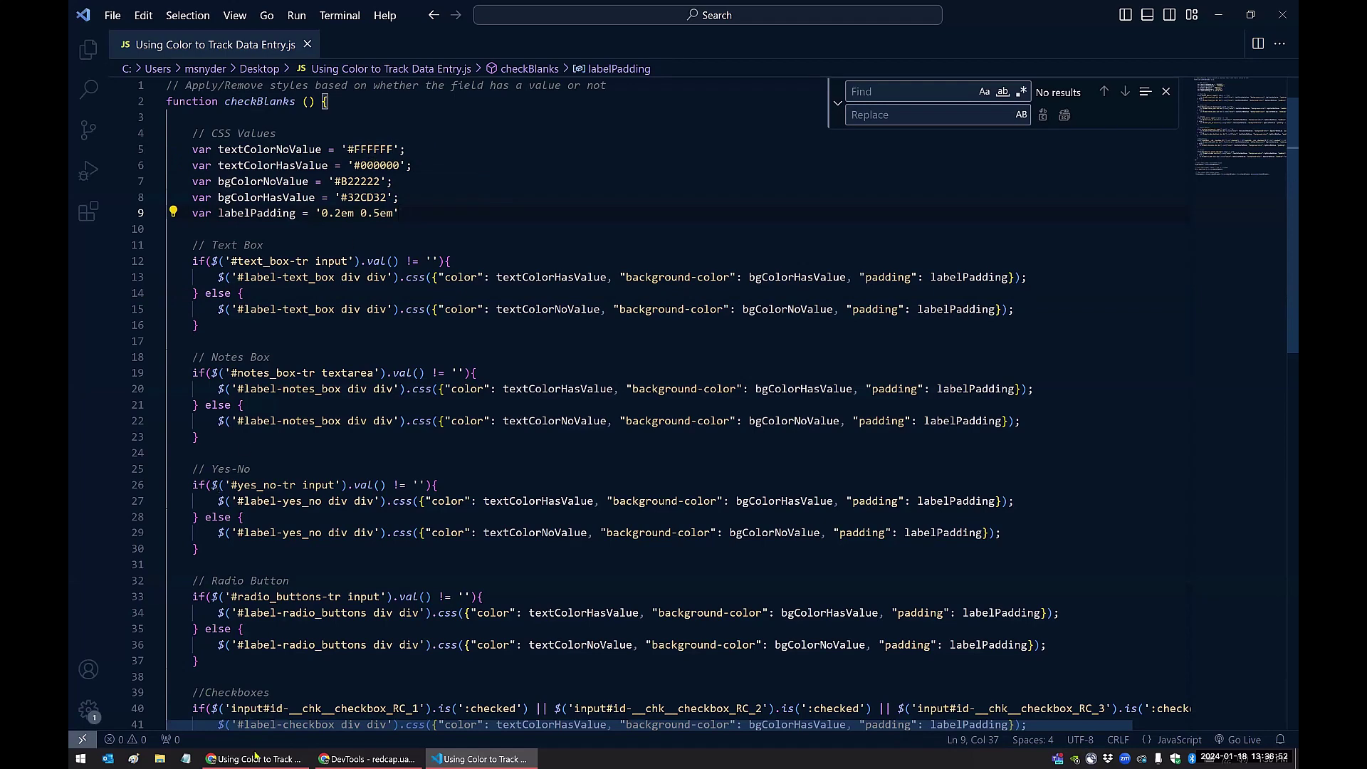
- Compare the text_box_embed cell in DevTools and the colored form with the script's labelPadding variable in VS Code
{"action": "left_click", "coordinate": [344, 756]}
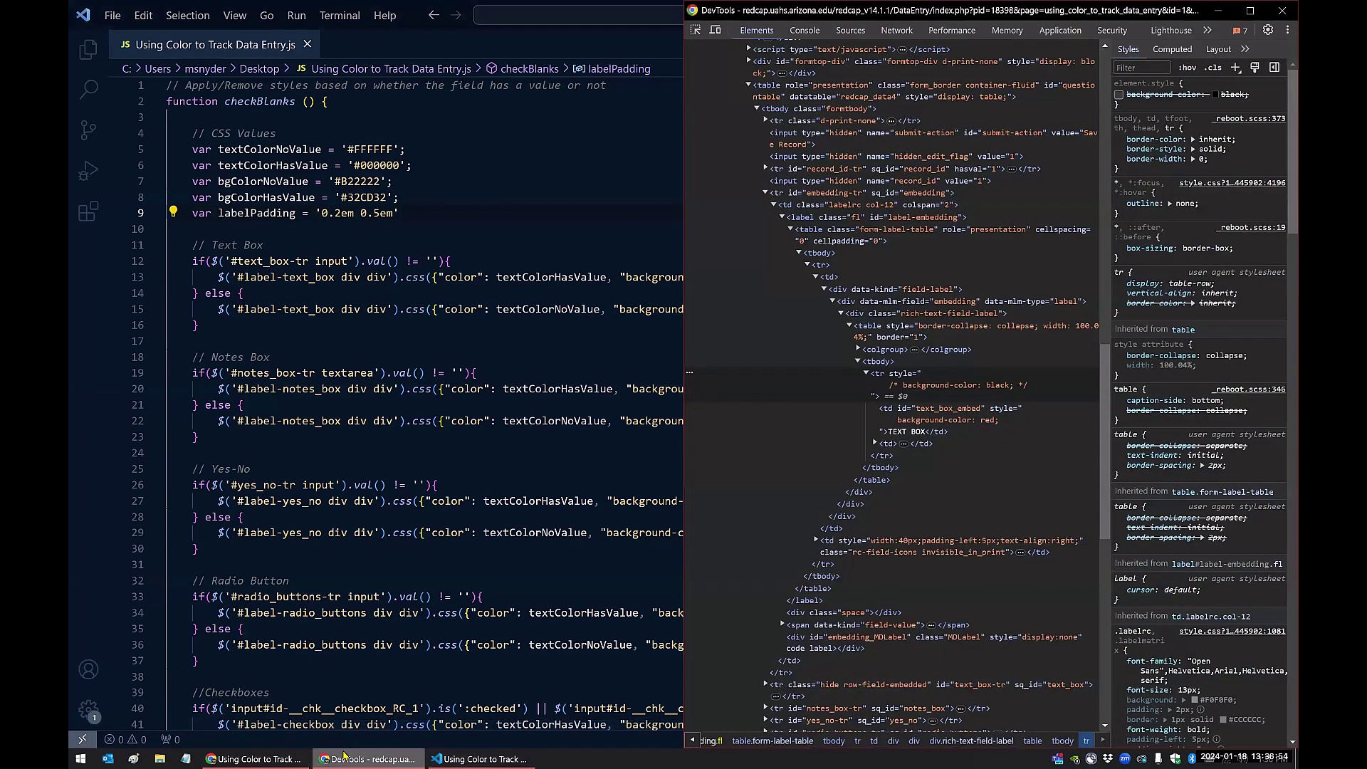
{"action": "left_click", "coordinate": [253, 759]}
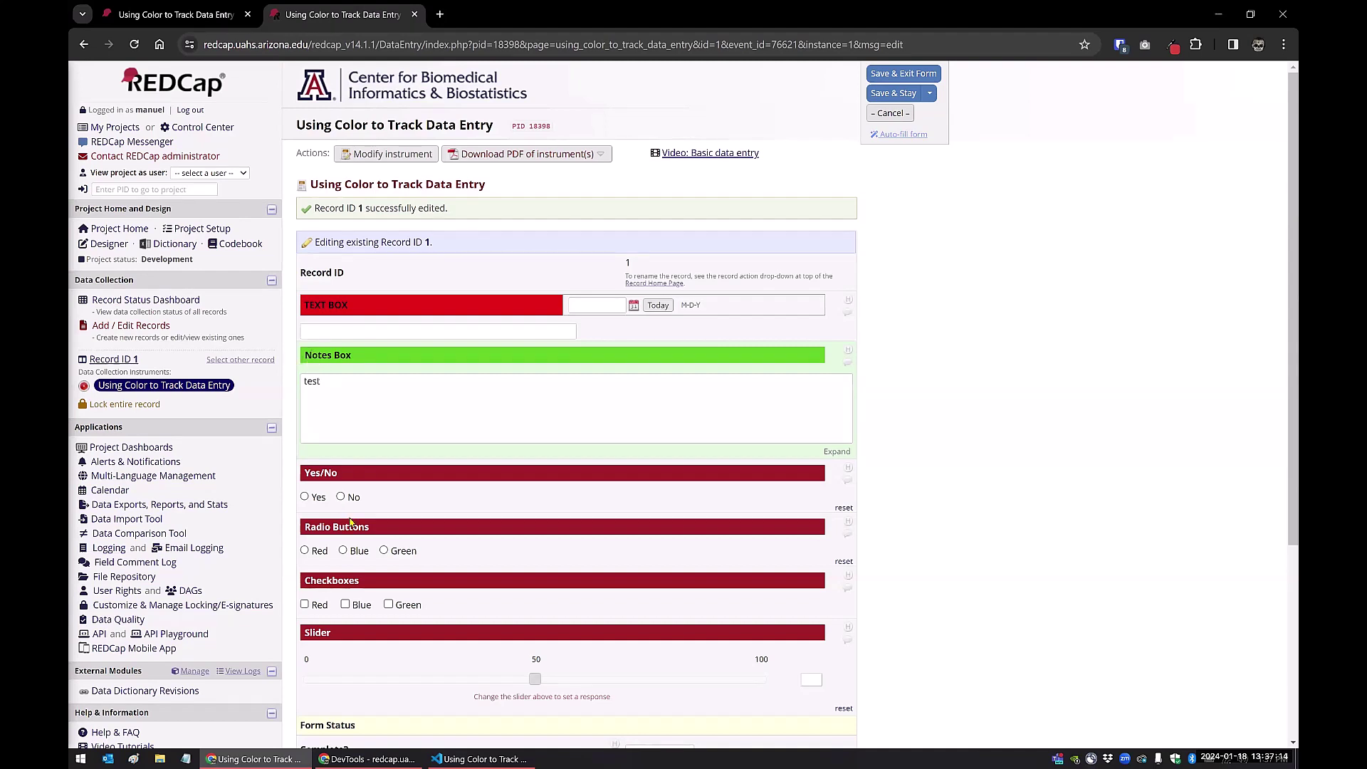
{"action": "left_click", "coordinate": [478, 759]}
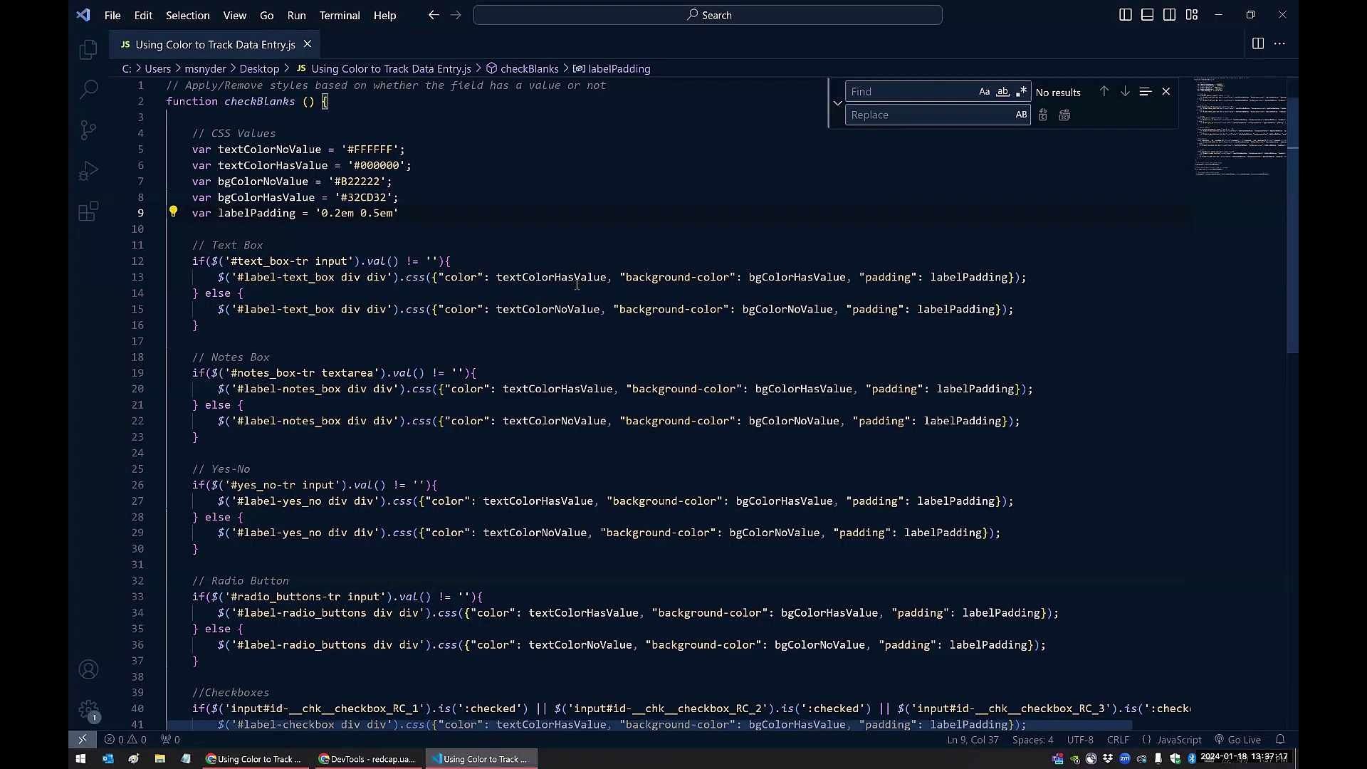
{"action": "mouse_move", "coordinate": [559, 281]}
{"action": "left_click_drag", "start_coordinate": [217, 212], "coordinate": [400, 213]}
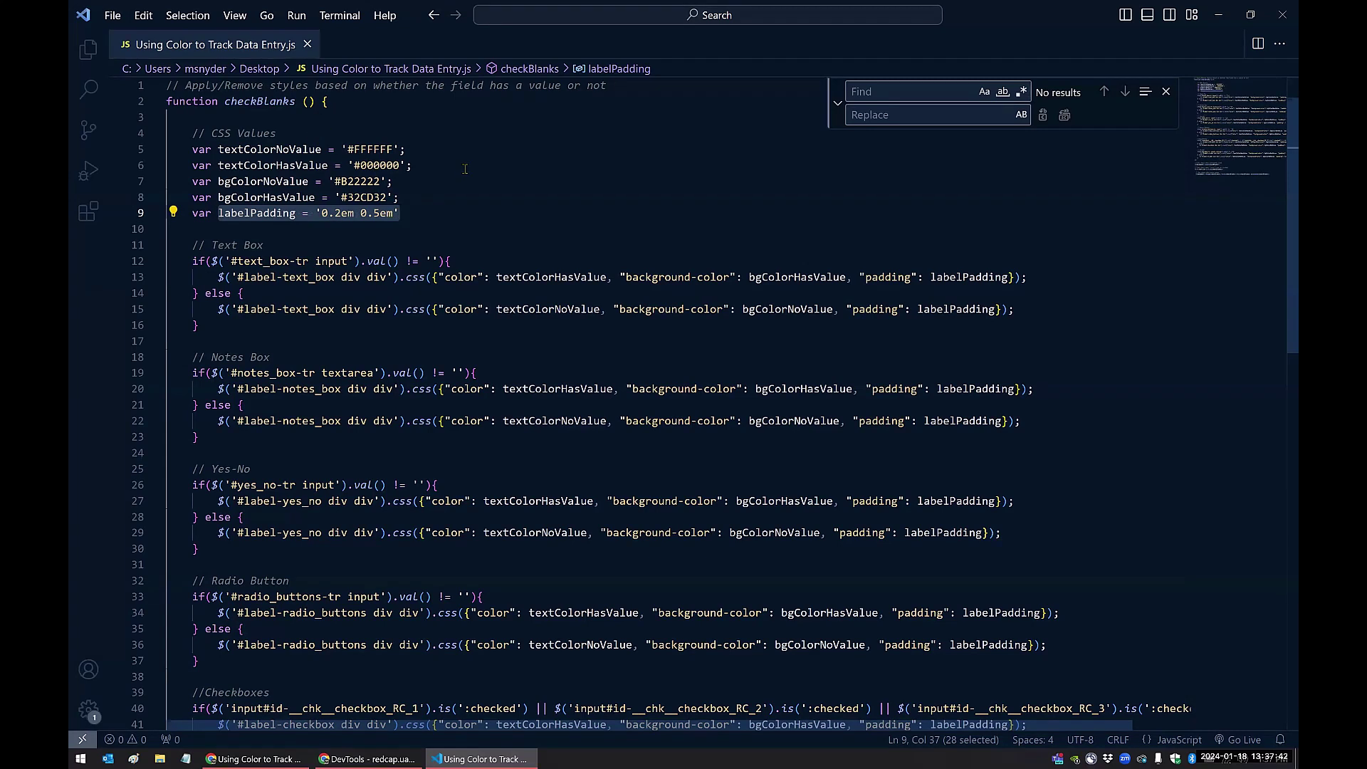
{"action": "left_click", "coordinate": [411, 206]}
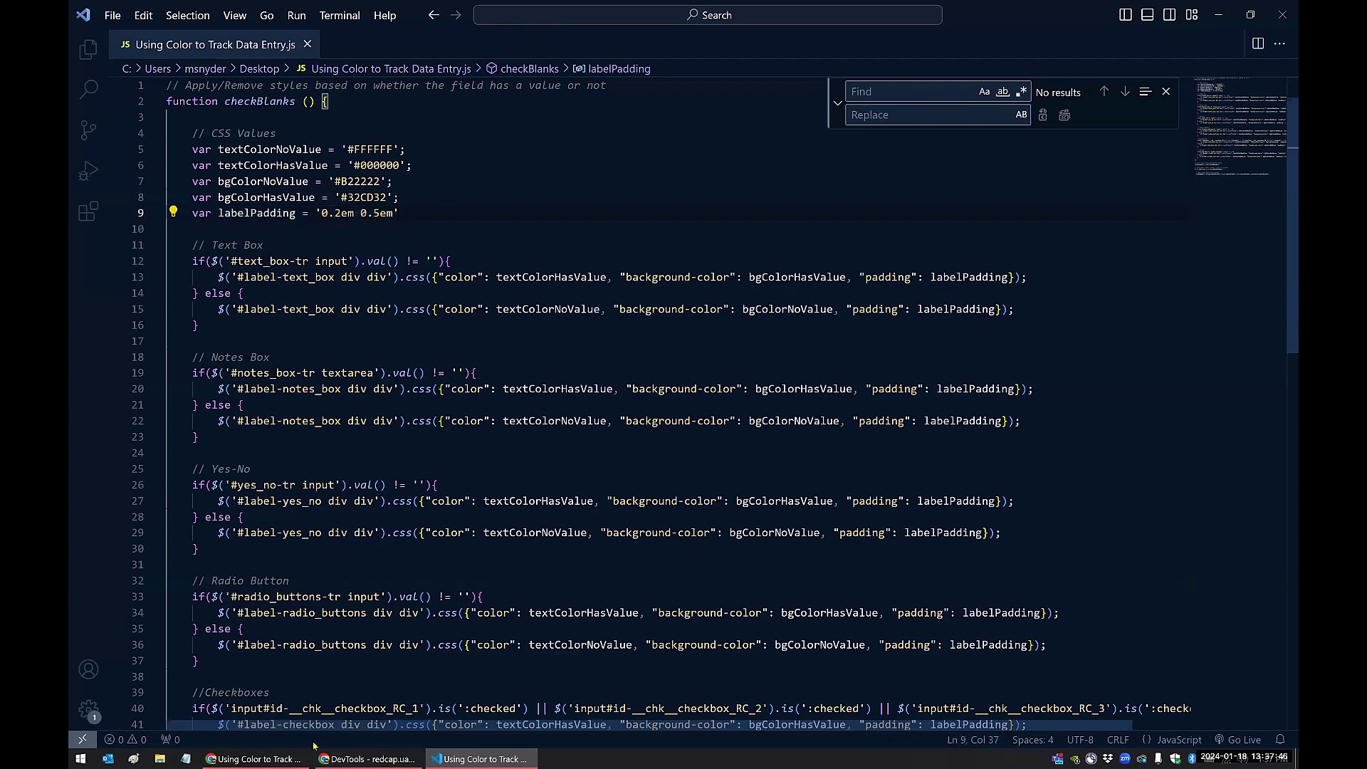
- Return to the REDCap form in Chrome, try to open the Designer, and dismiss the save-changes dialog
{"action": "mouse_move", "coordinate": [290, 756]}
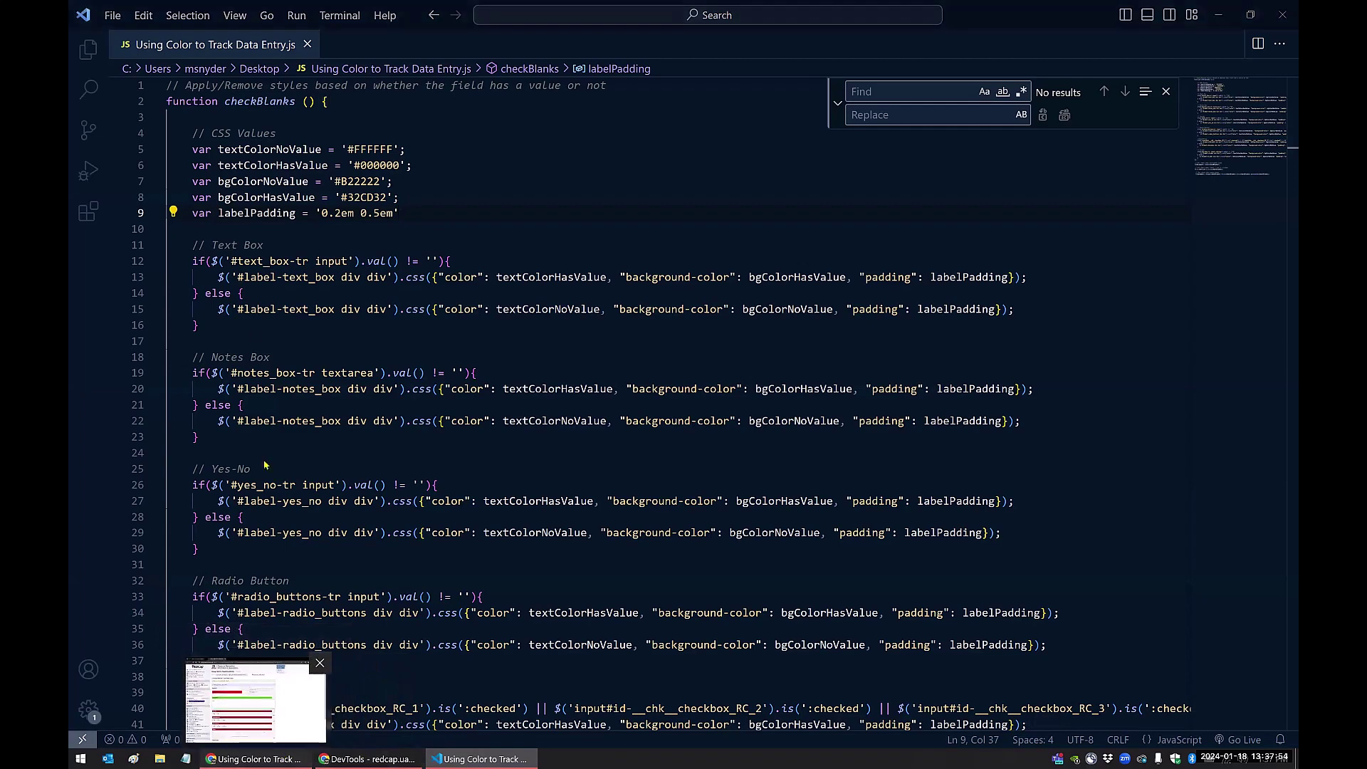
{"action": "left_click", "coordinate": [290, 756]}
{"action": "left_click", "coordinate": [111, 245]}
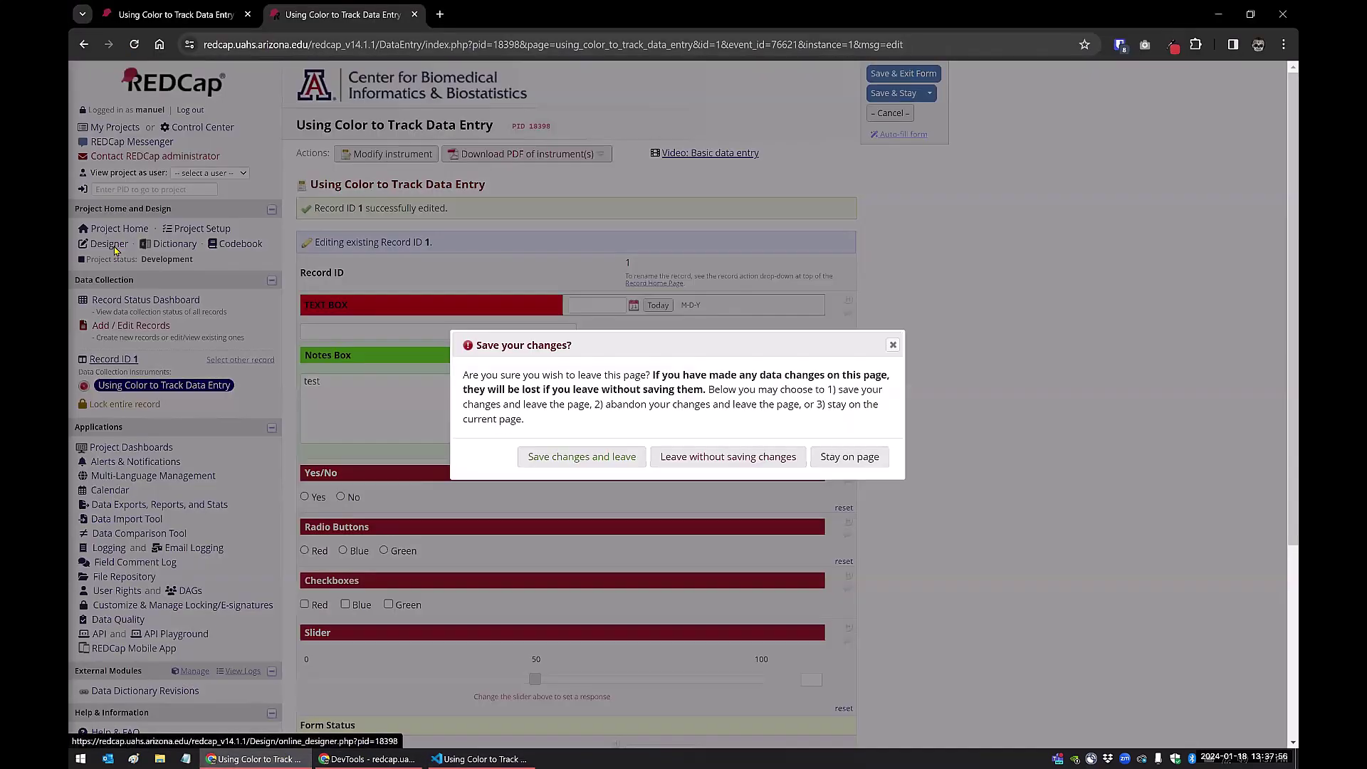
{"action": "left_click", "coordinate": [892, 347]}
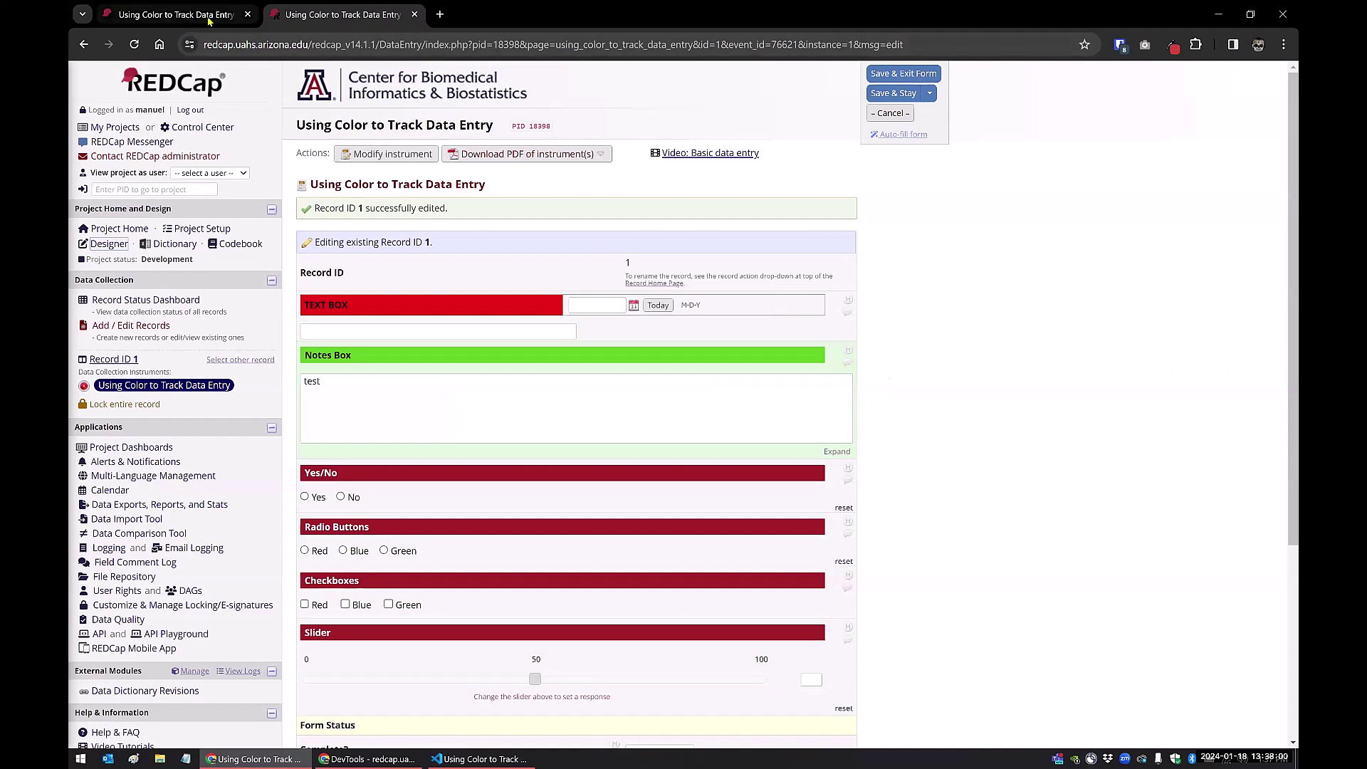
- Delete the embedding descriptive field from the Using Color to Track Data Entry instrument in the Online Designer
{"action": "left_click", "coordinate": [209, 17]}
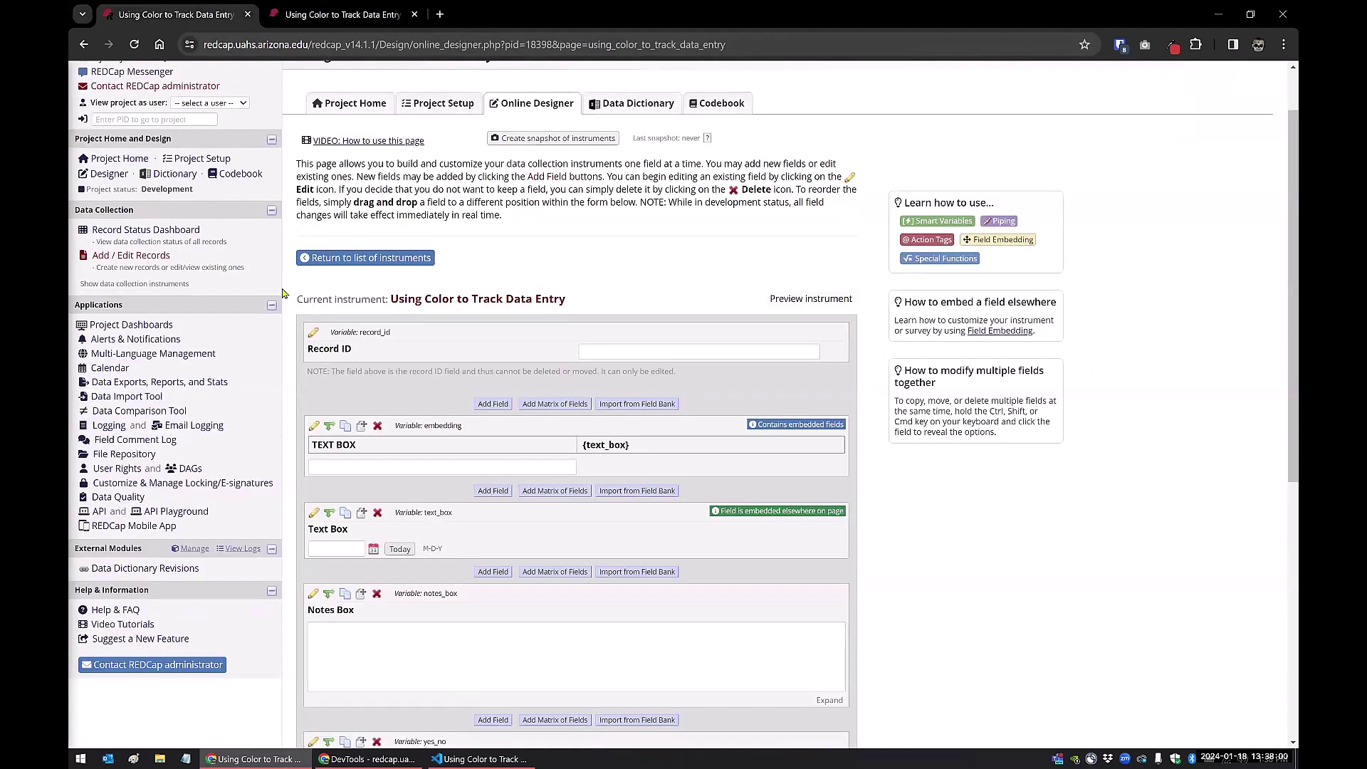
{"action": "left_click", "coordinate": [378, 426]}
{"action": "left_click", "coordinate": [761, 429]}
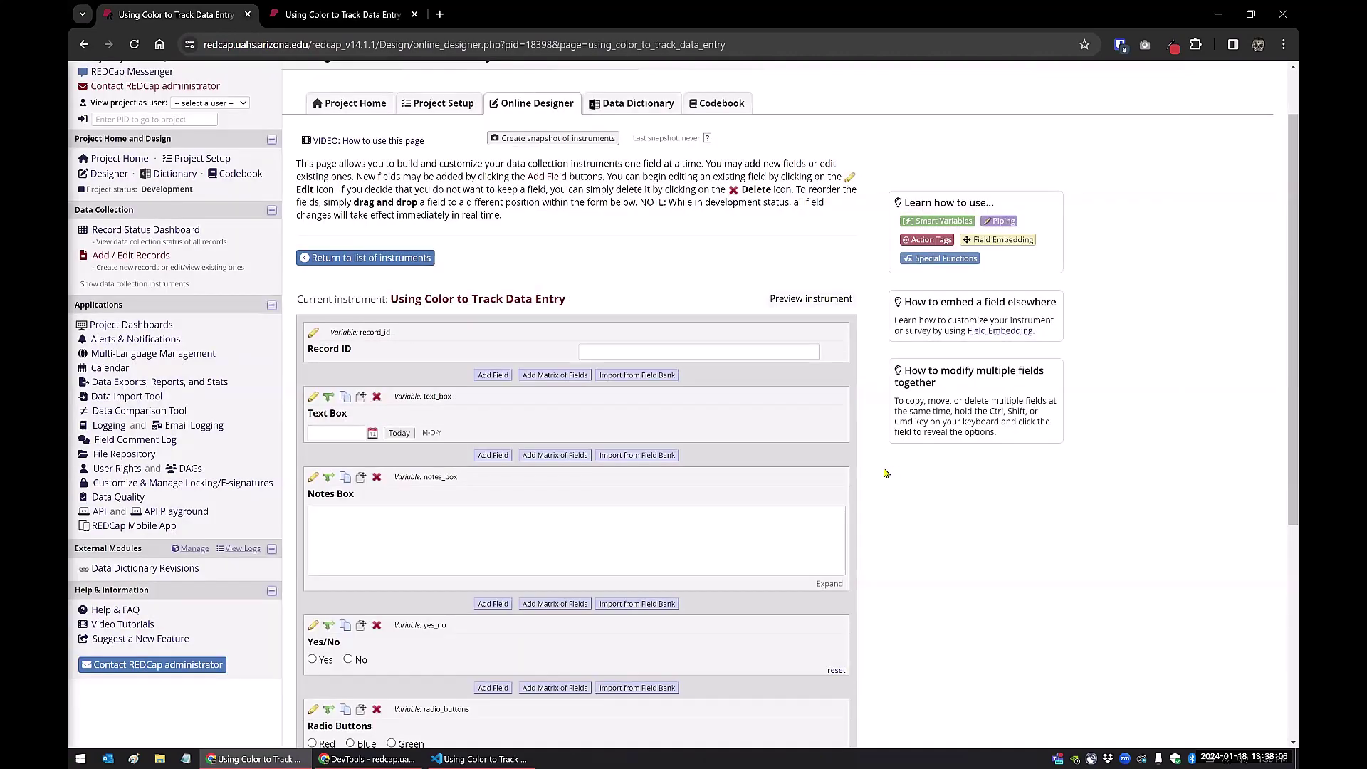
{"action": "scroll", "coordinate": [885, 473], "scroll_direction": "down", "scroll_amount": 1}
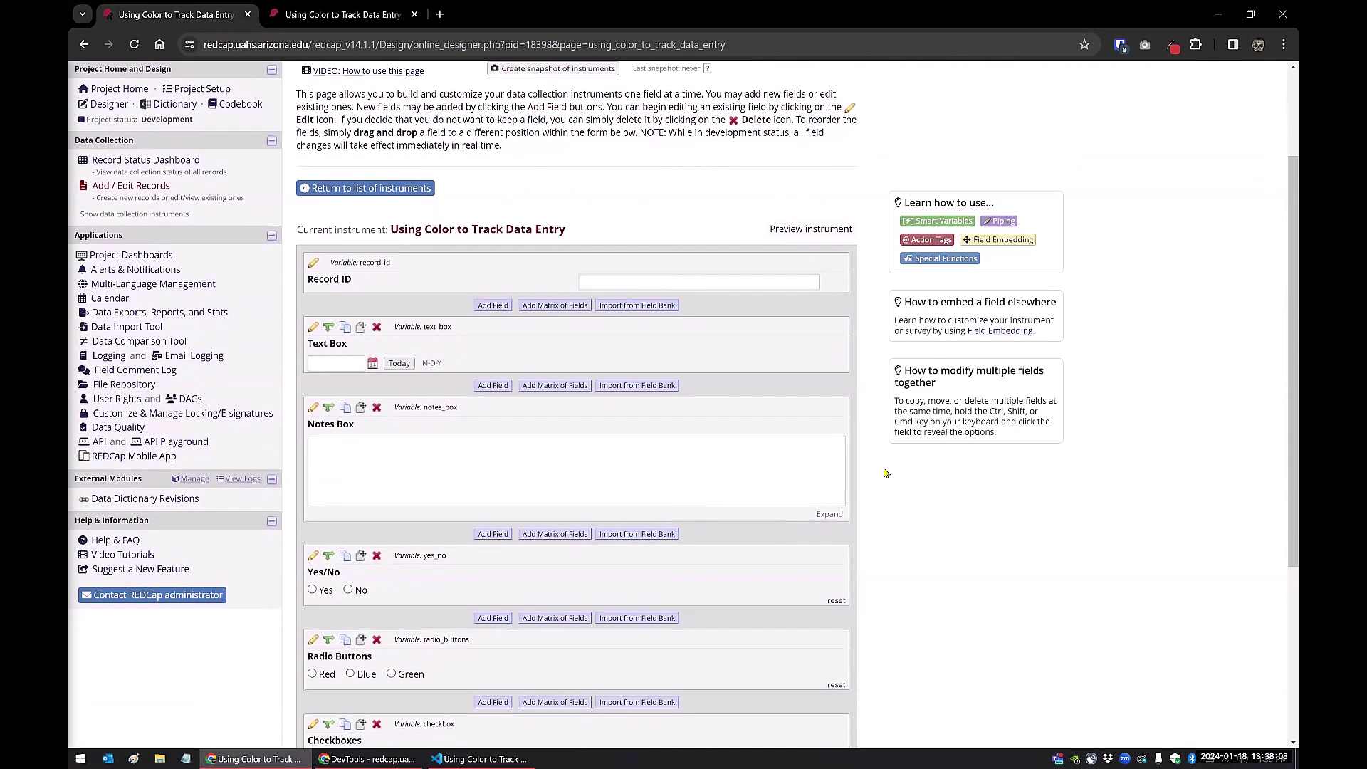
{"action": "scroll", "coordinate": [885, 472], "scroll_direction": "down", "scroll_amount": 5}
- Reload the Record ID 1 data entry form, discarding its unsaved changes
{"action": "left_click", "coordinate": [334, 15]}
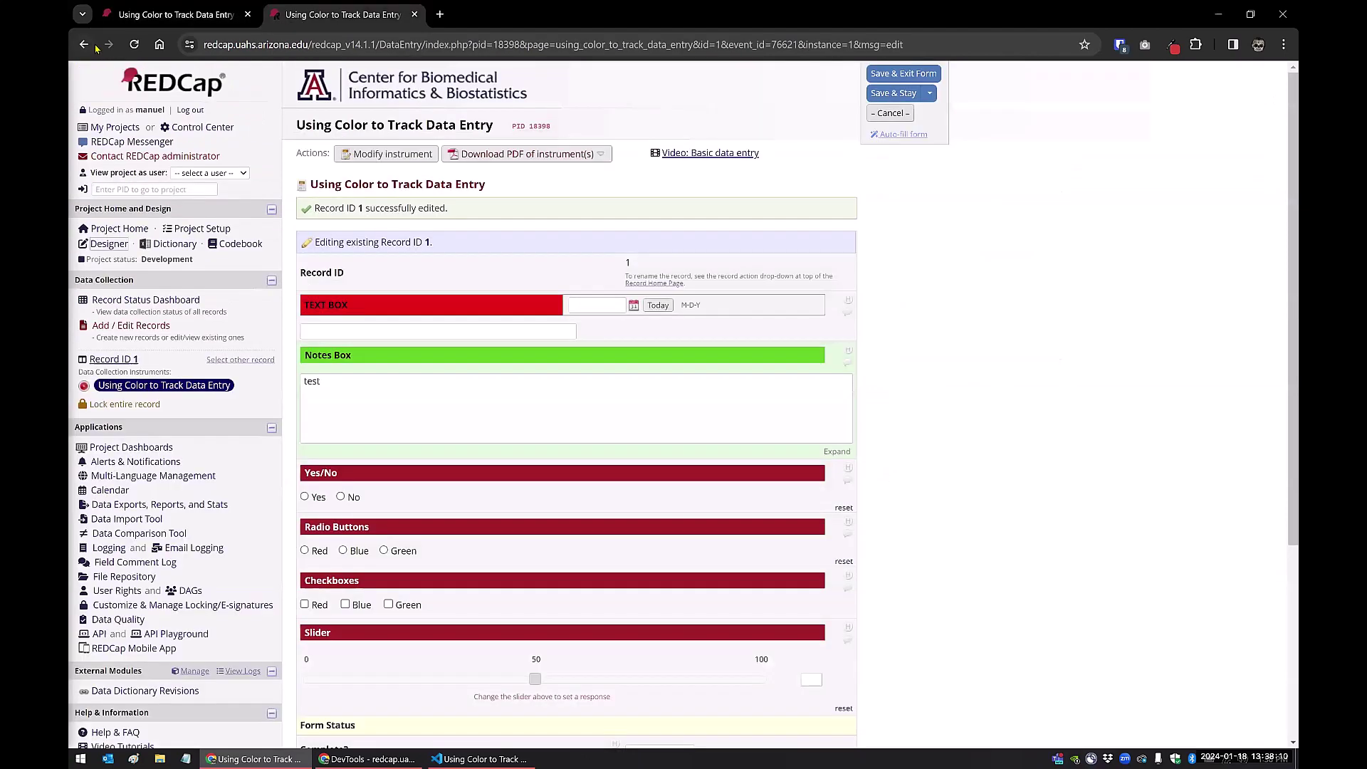
{"action": "left_click", "coordinate": [135, 45]}
{"action": "left_click", "coordinate": [741, 156]}
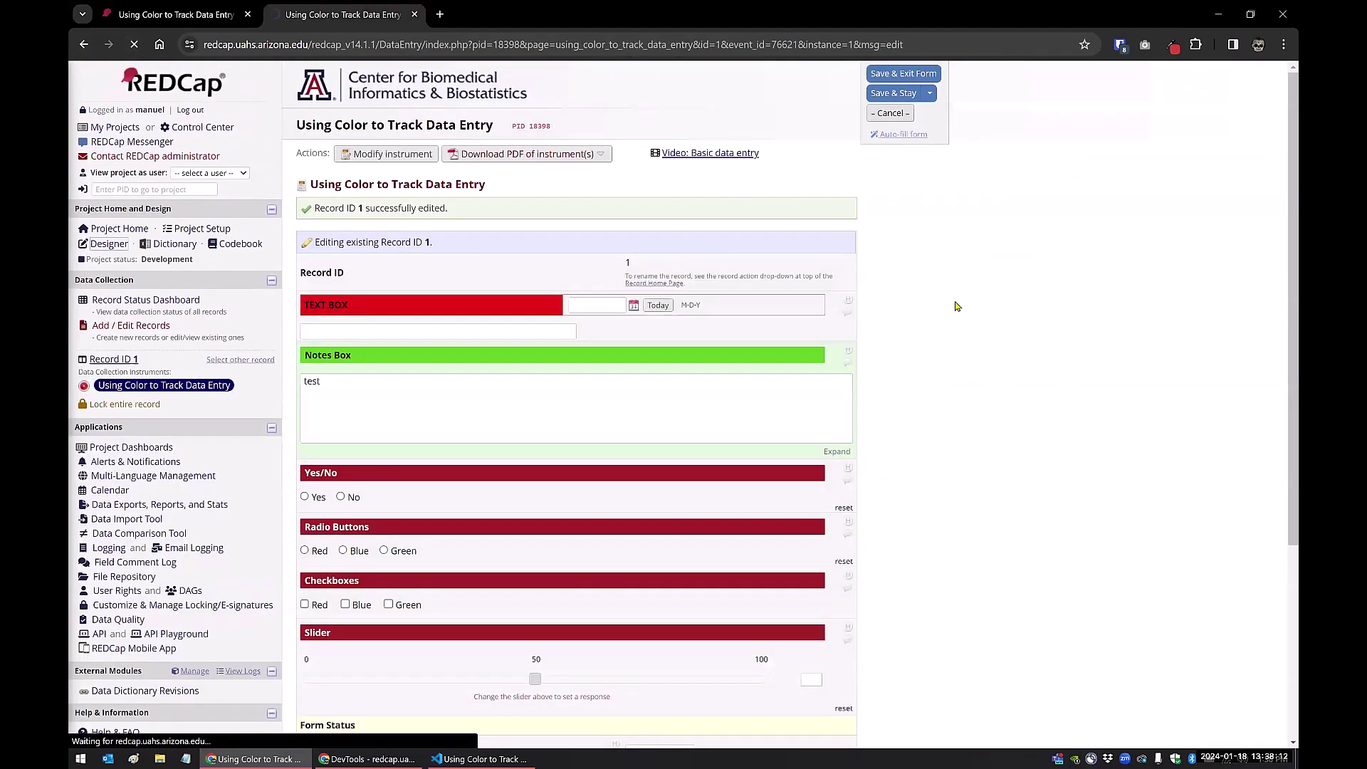
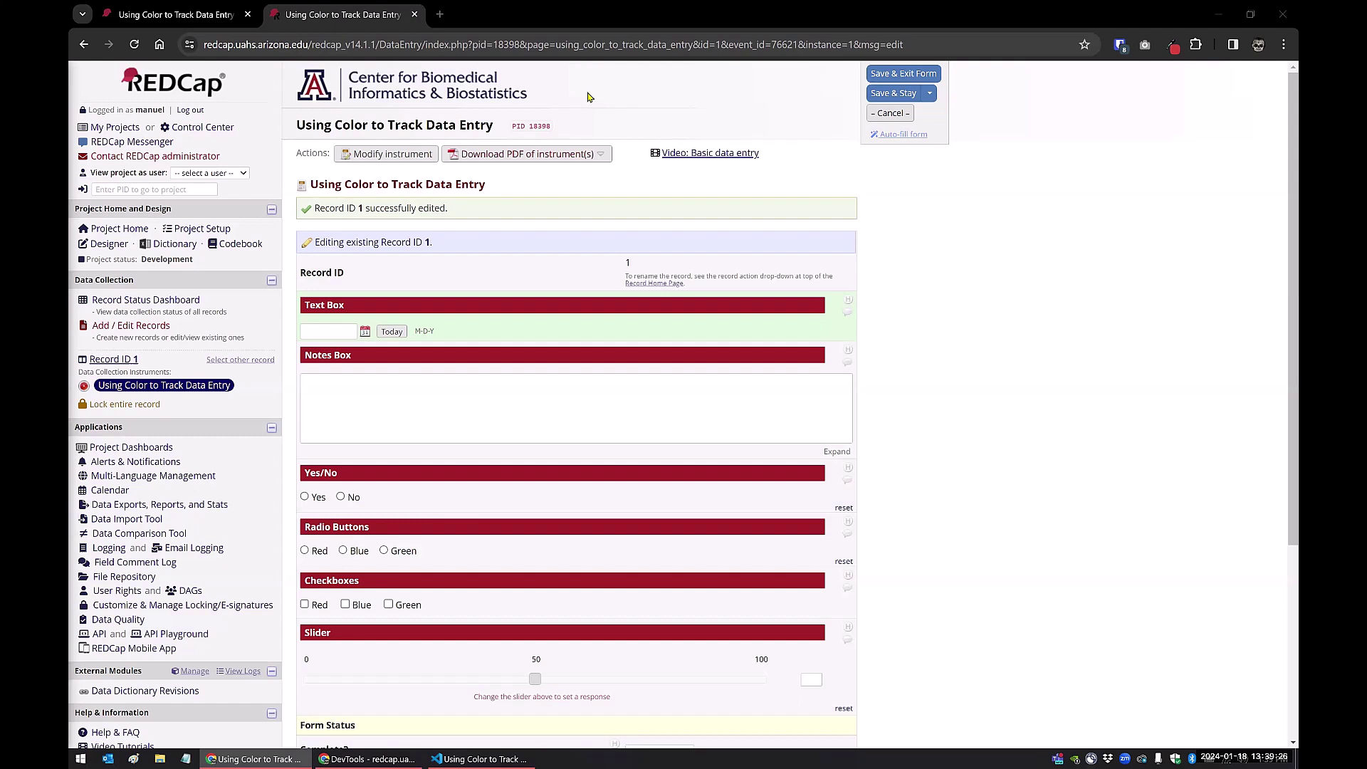
- Open My Projects in a new browser tab, search the page for "section", and open the Show/Hide Sections Demo project
{"action": "right_click", "coordinate": [131, 129]}
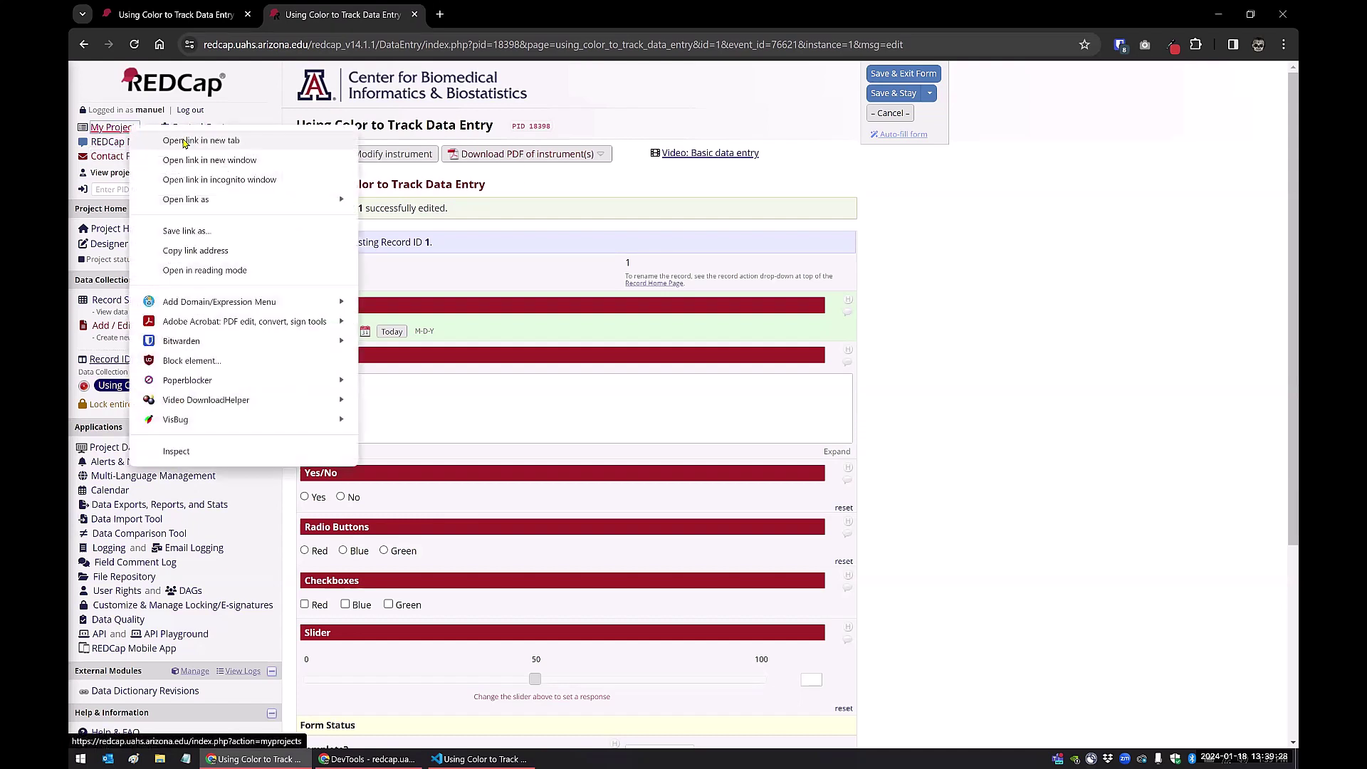
{"action": "left_click", "coordinate": [165, 139]}
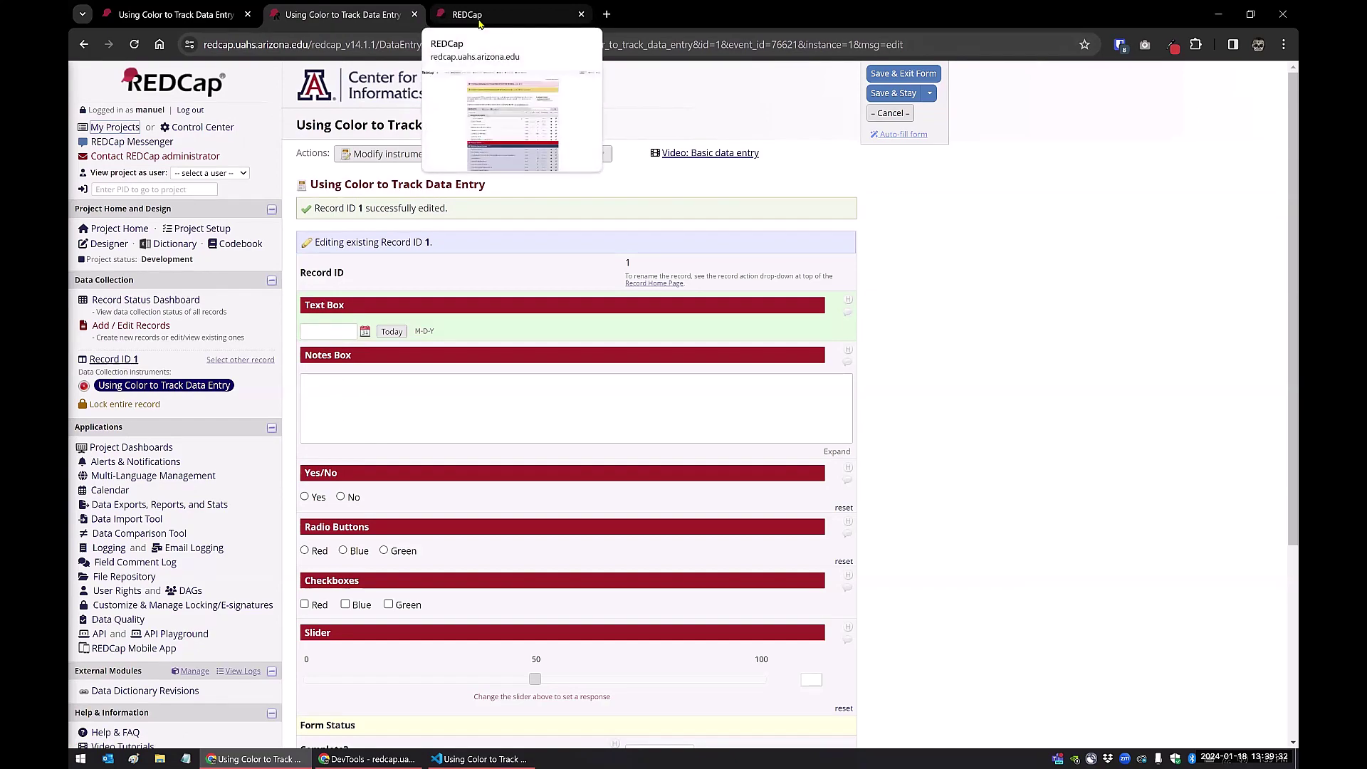
{"action": "left_click", "coordinate": [479, 16]}
{"action": "scroll", "coordinate": [330, 342], "scroll_direction": "down", "scroll_amount": 4}
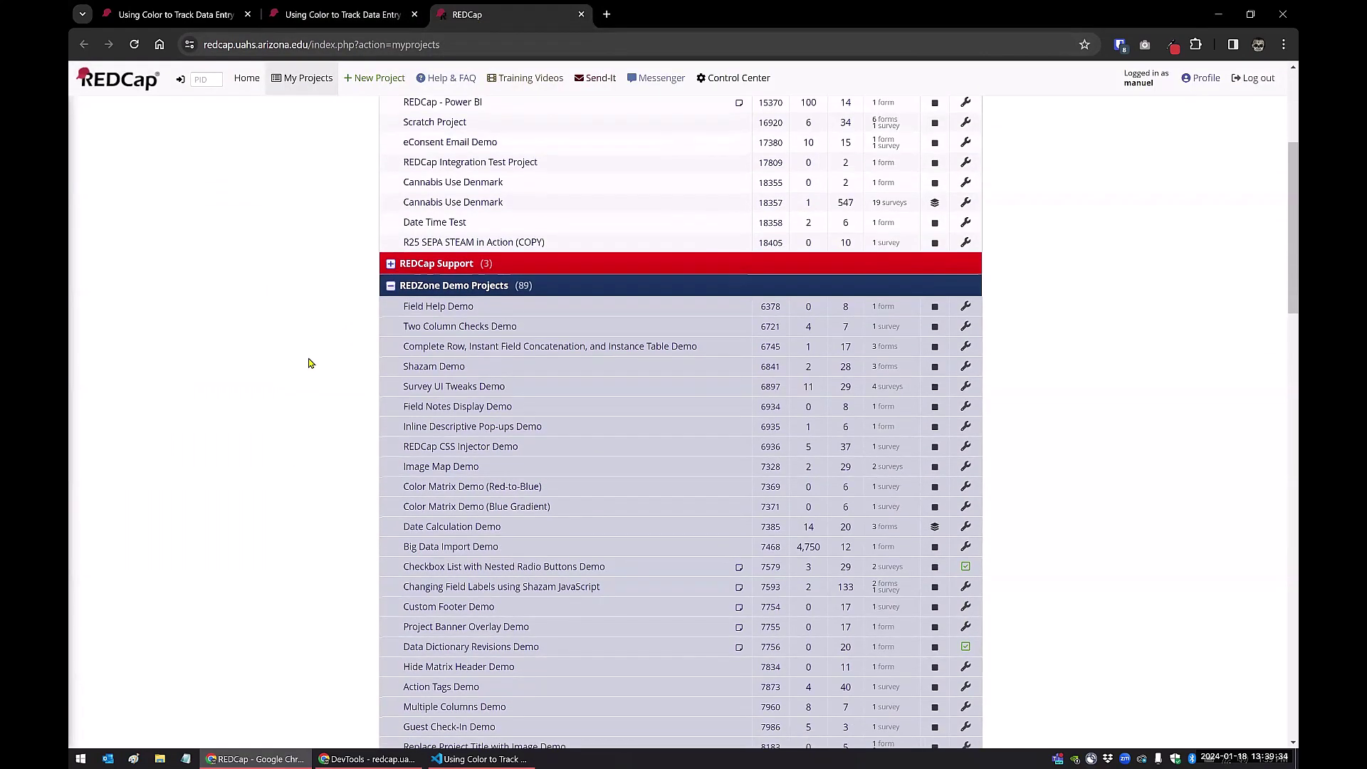
{"action": "scroll", "coordinate": [311, 363], "scroll_direction": "down", "scroll_amount": 4}
{"action": "scroll", "coordinate": [311, 363], "scroll_direction": "down", "scroll_amount": 5}
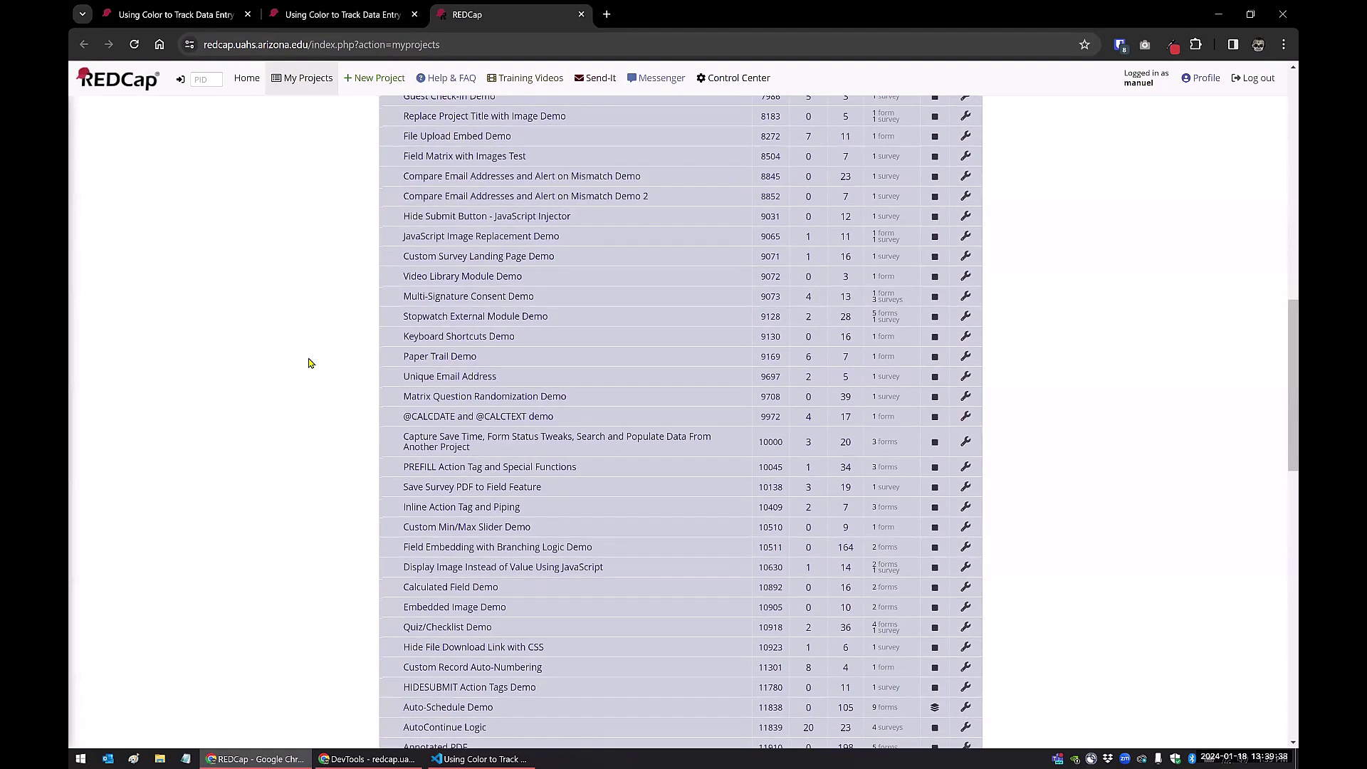
{"action": "key", "text": "ctrl+f"}
{"action": "type", "text": "section"}
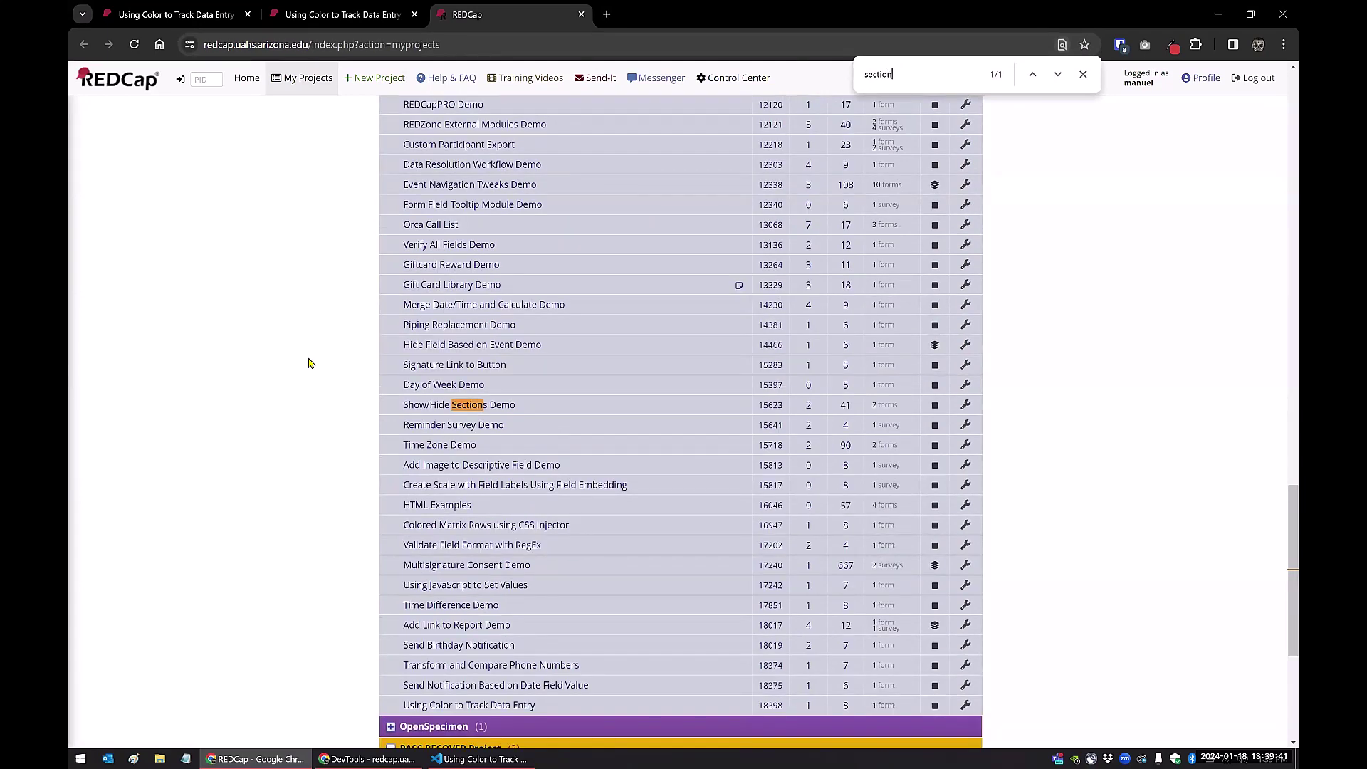
{"action": "left_click", "coordinate": [484, 406]}
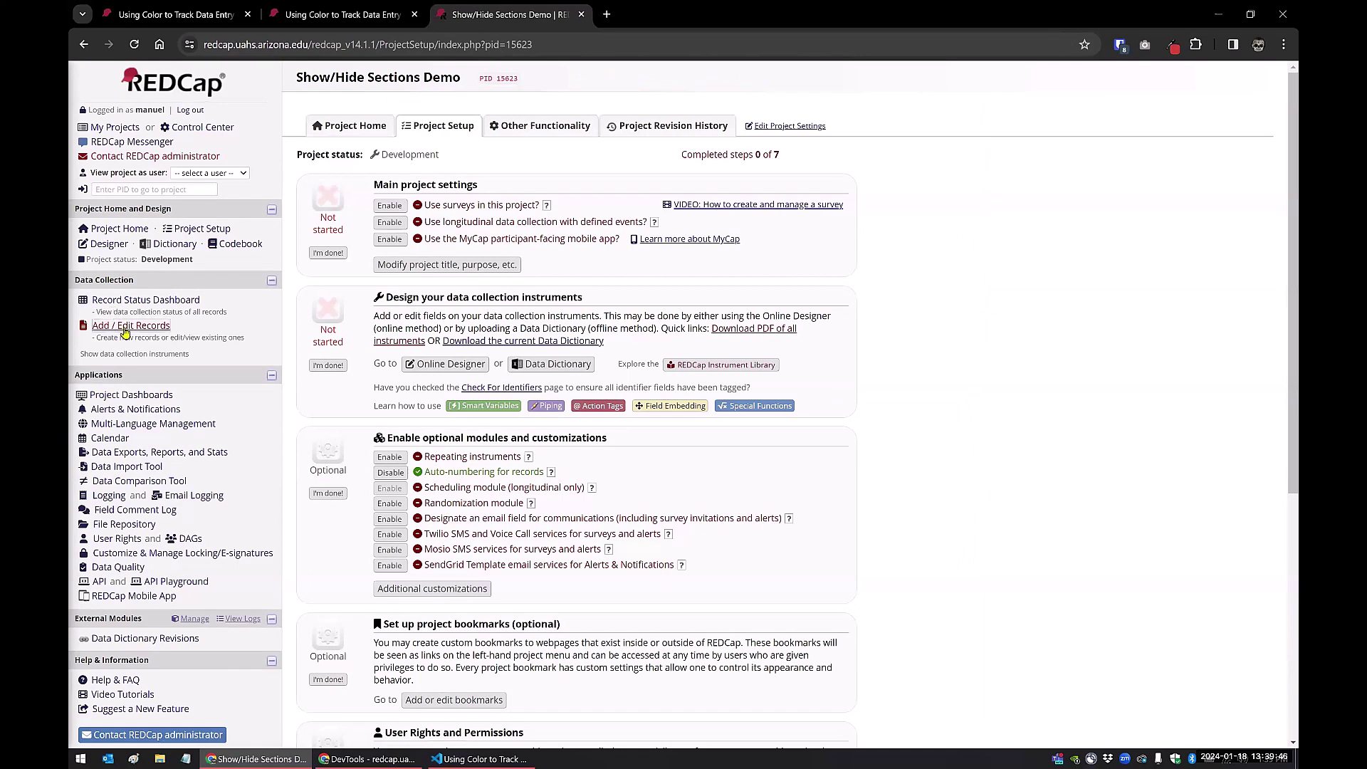
- Add a new record in Show/Hide Sections Demo and open its Show/Hide Sections instrument
{"action": "left_click", "coordinate": [125, 329]}
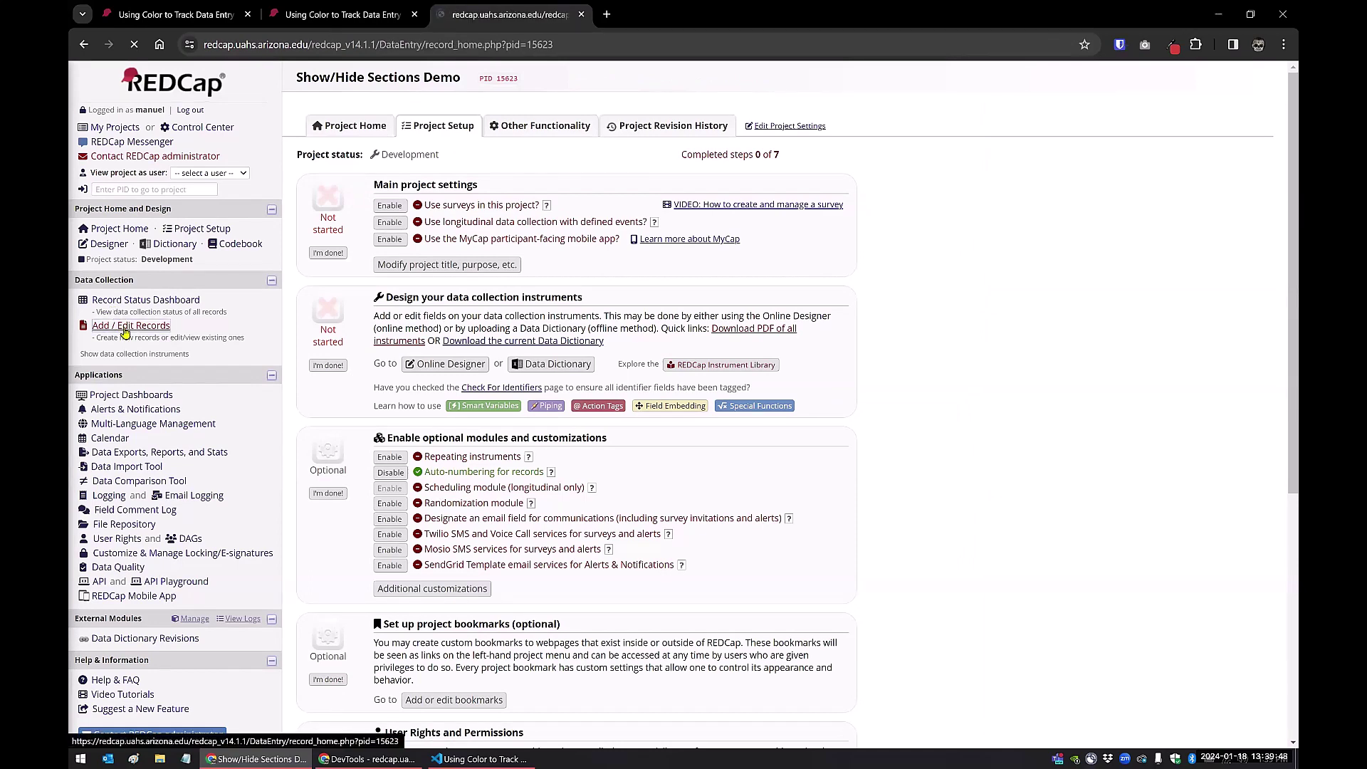
{"action": "left_click", "coordinate": [601, 283]}
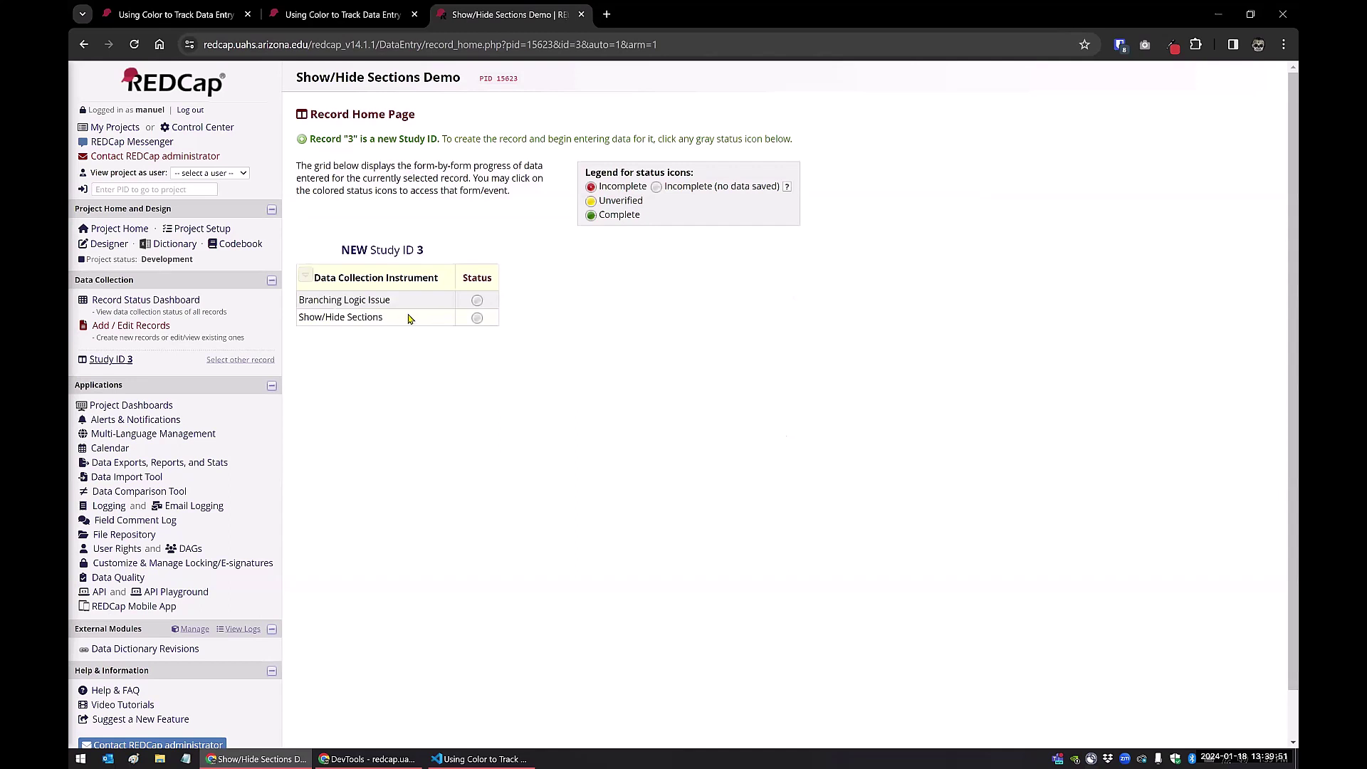
{"action": "left_click", "coordinate": [476, 318]}
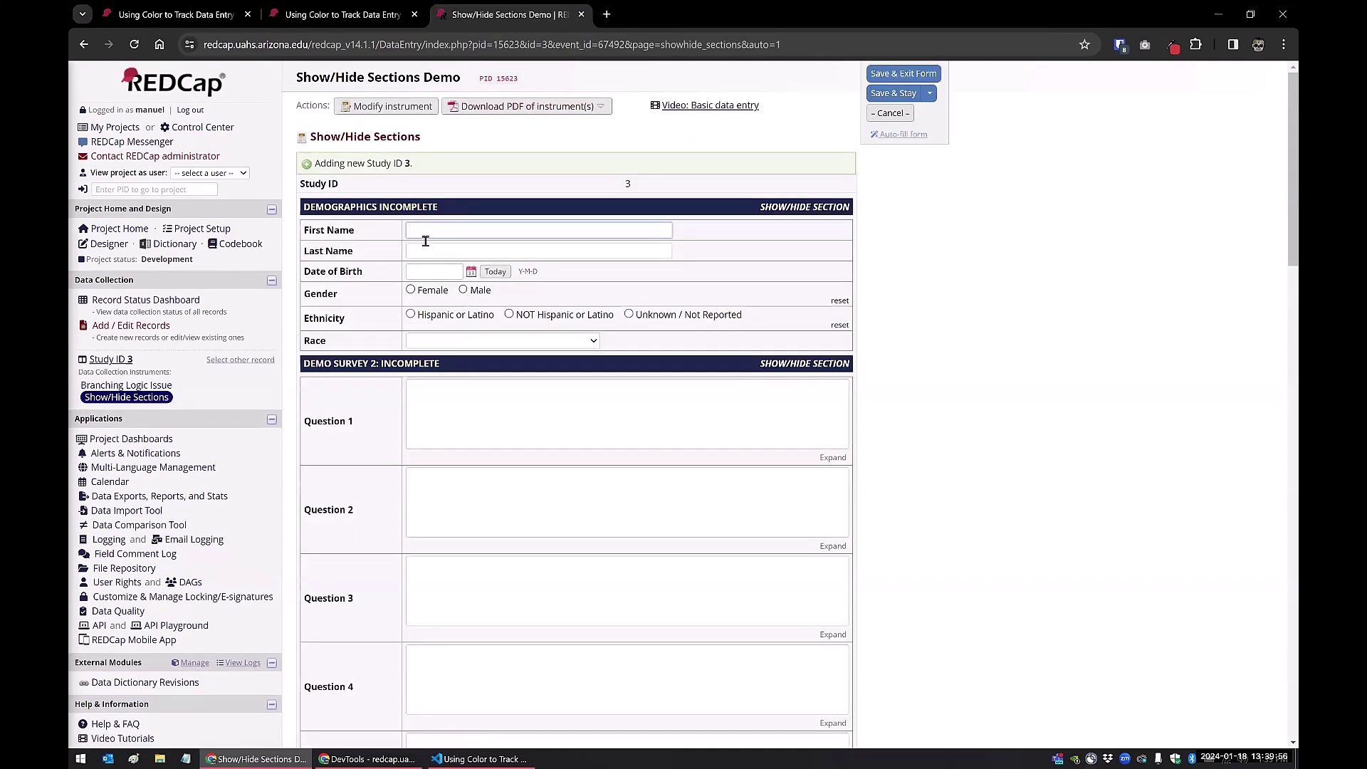
- Complete the Demographics section with placeholder names, a date of birth, Female, Hispanic or Latino, and American Indian/Alaska Native
{"action": "type", "text": "tet"}
{"action": "key", "text": "Tab"}
{"action": "type", "text": "test"}
{"action": "key", "text": "Tab"}
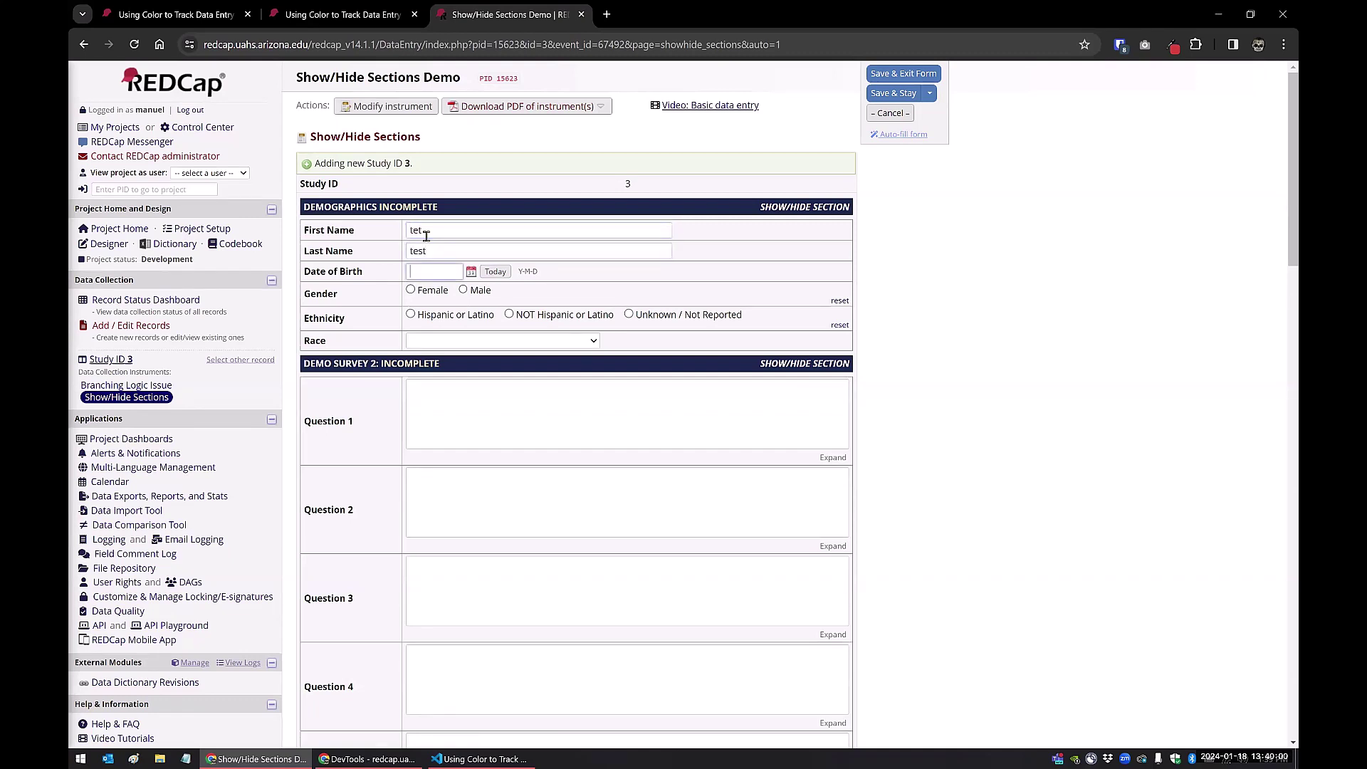
{"action": "left_click", "coordinate": [436, 292]}
{"action": "left_click", "coordinate": [411, 316]}
{"action": "left_click", "coordinate": [420, 342]}
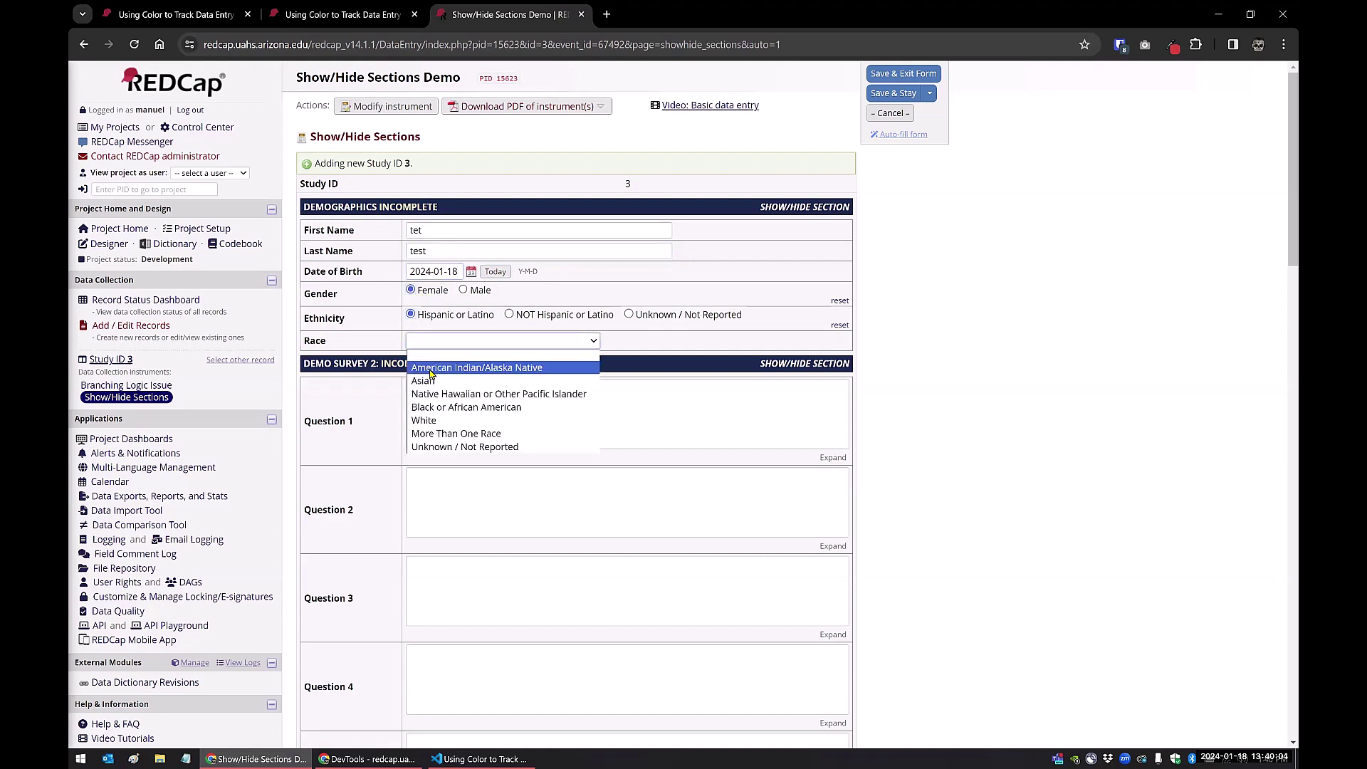
{"action": "left_click", "coordinate": [429, 365]}
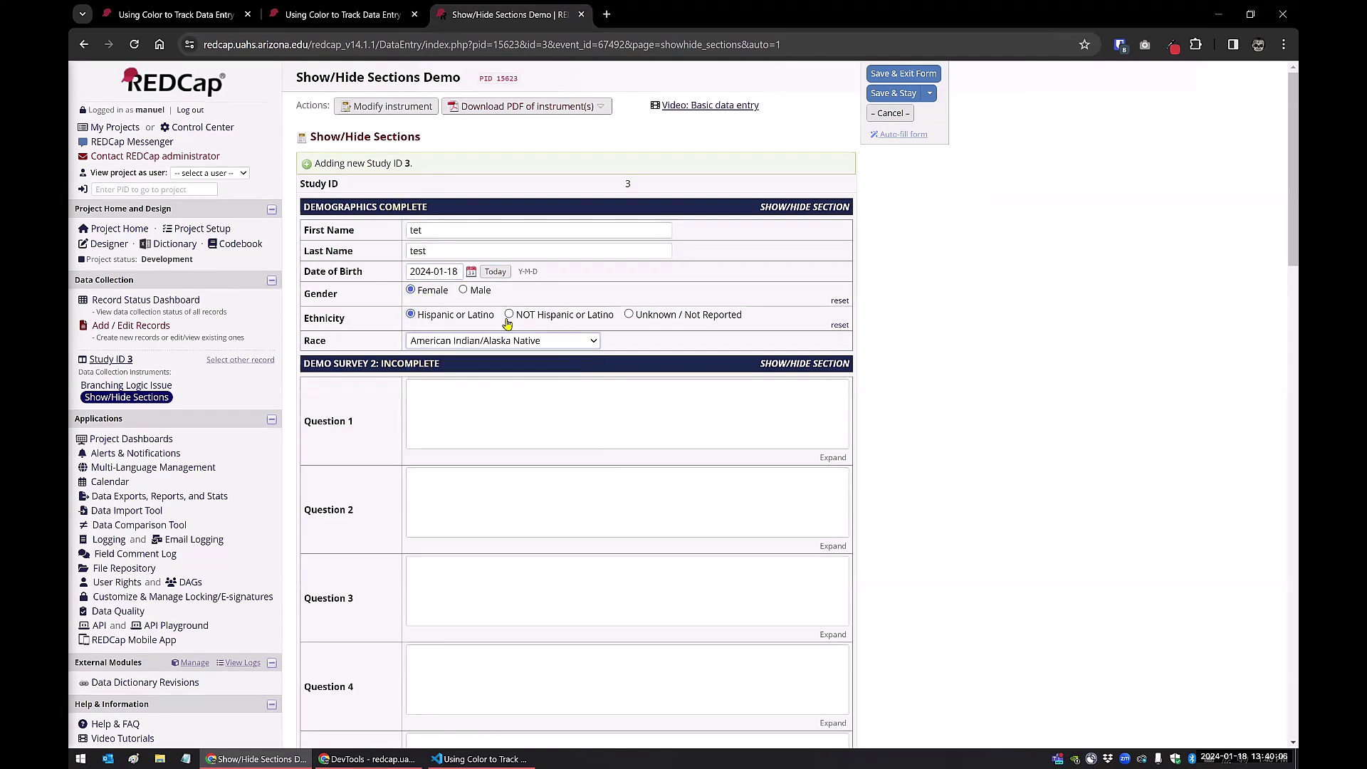
- Reset Ethnicity and reselect Hispanic or Latino, and collapse and expand the Demographics section while staying on the page
{"action": "left_click", "coordinate": [839, 326]}
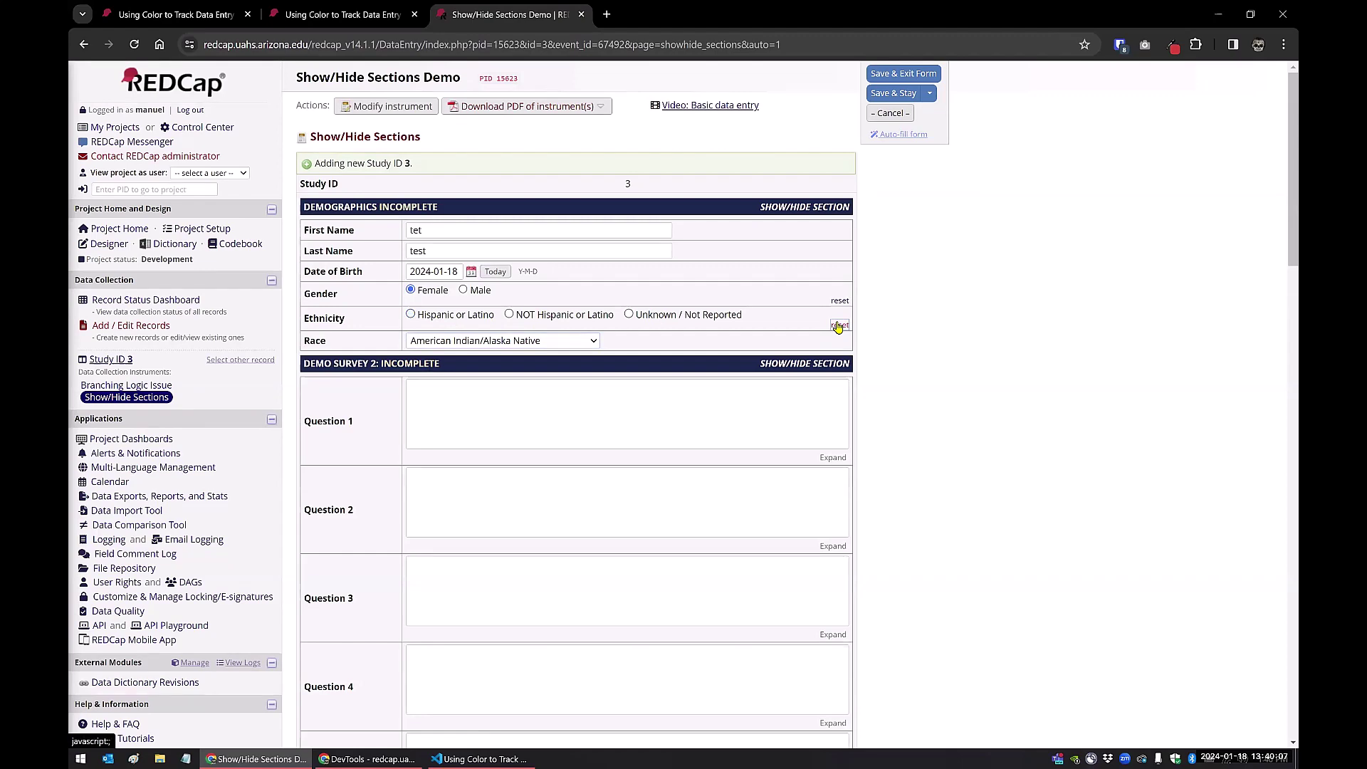
{"action": "left_click", "coordinate": [411, 315]}
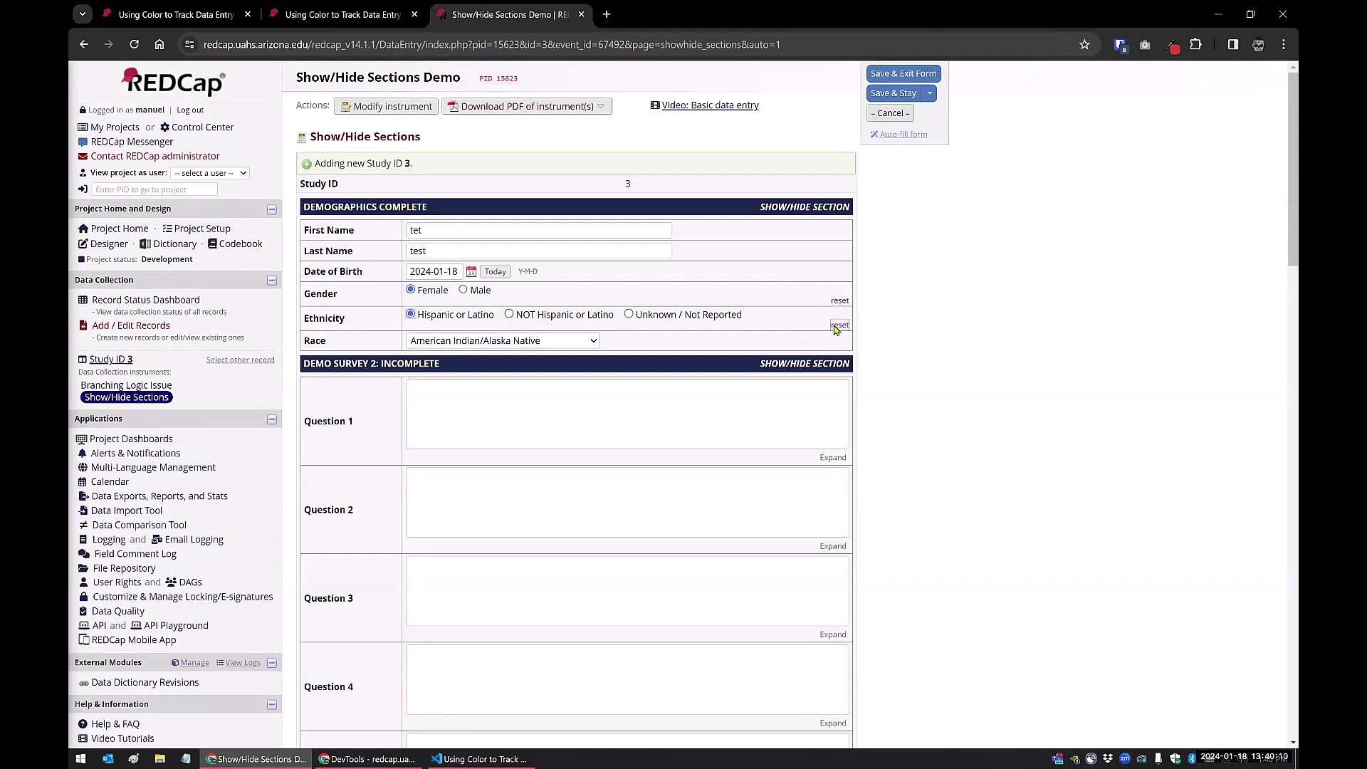
{"action": "left_click", "coordinate": [802, 208]}
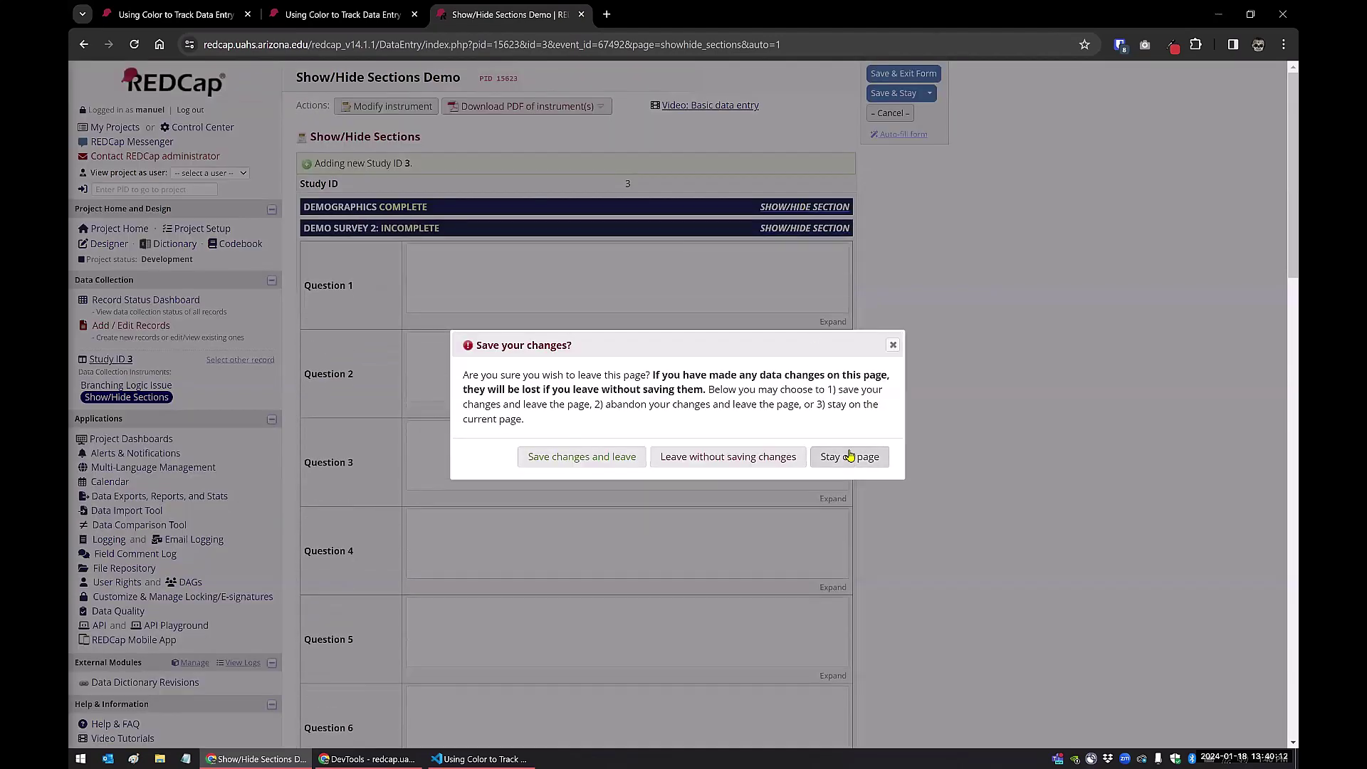
{"action": "left_click", "coordinate": [893, 345]}
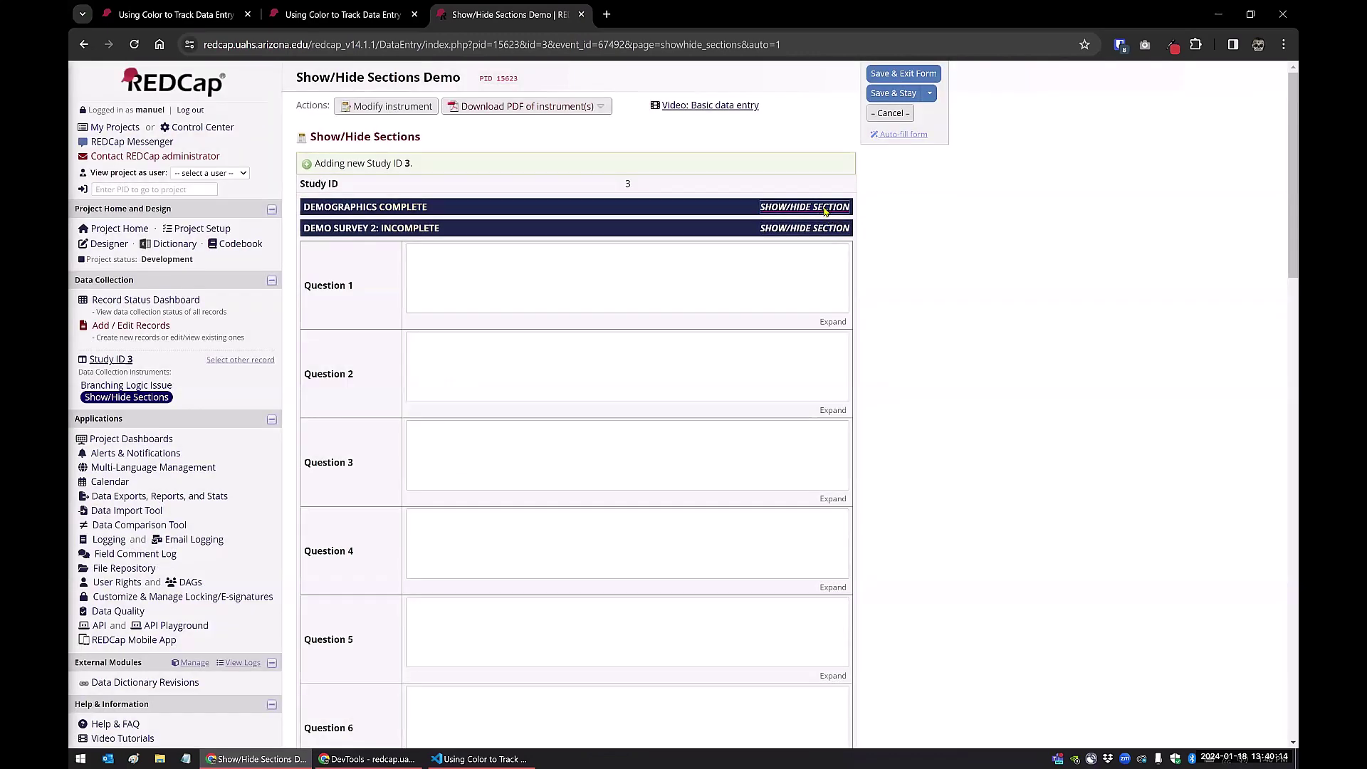
{"action": "left_click", "coordinate": [828, 211]}
{"action": "left_click", "coordinate": [892, 347]}
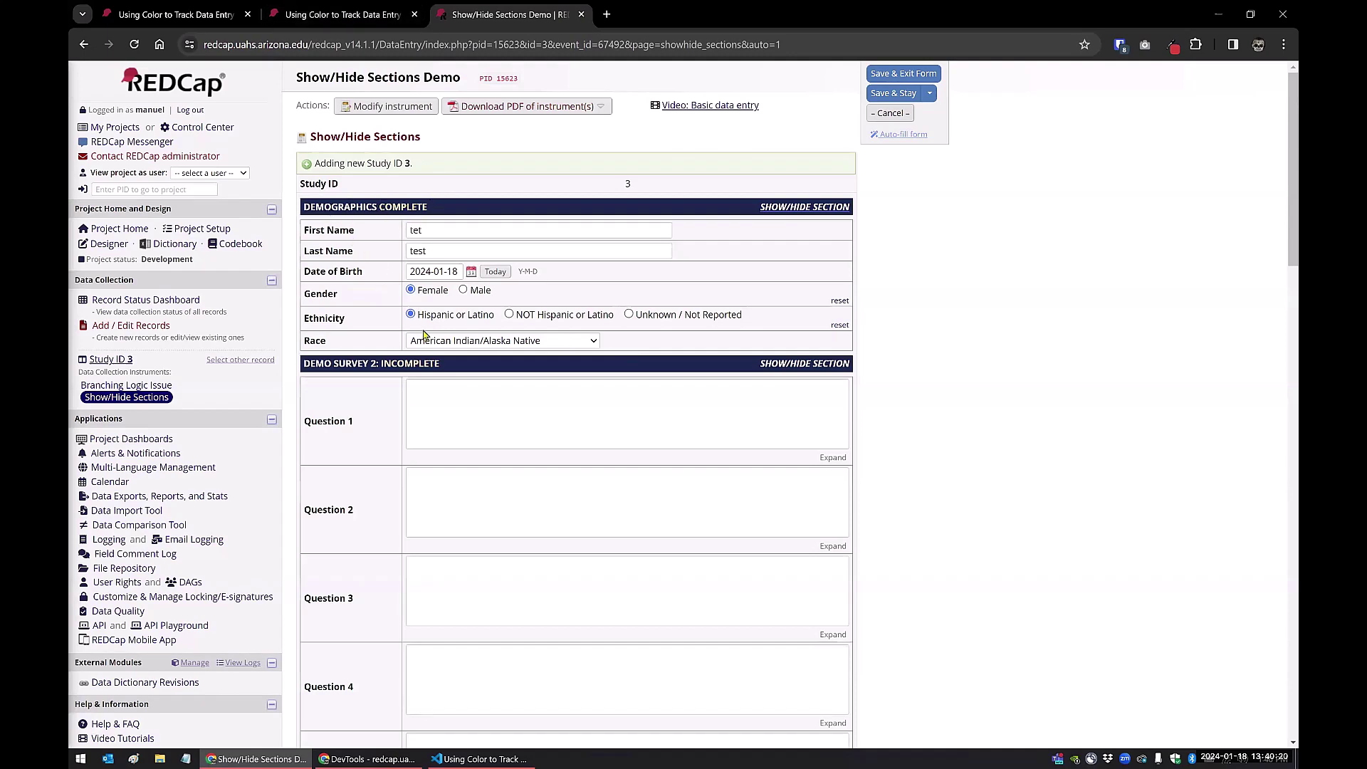
- Leave the form without saving and examine the embedded fields and survey status fields of the Show/Hide Sections instrument in the Designer
{"action": "left_click", "coordinate": [108, 244]}
{"action": "left_click", "coordinate": [759, 463]}
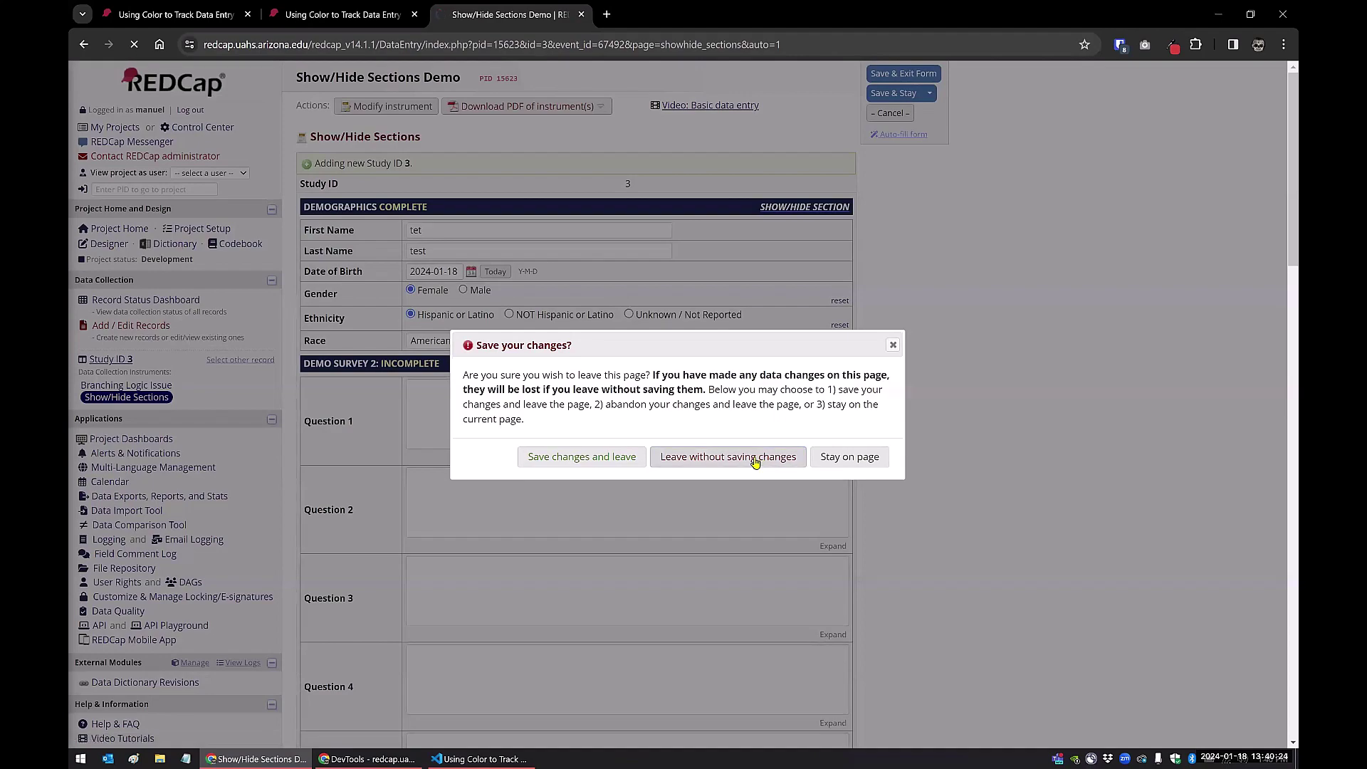
{"action": "left_click", "coordinate": [386, 358]}
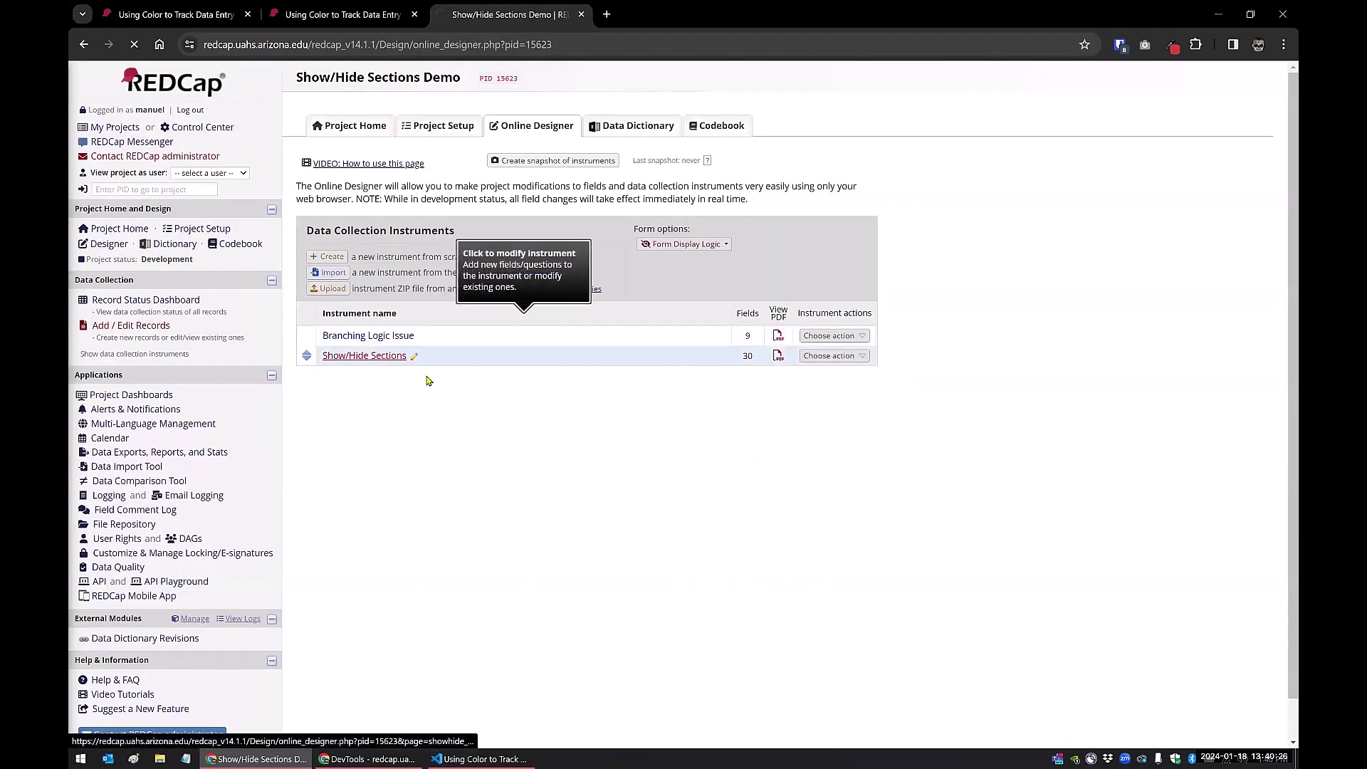
{"action": "scroll", "coordinate": [637, 485], "scroll_direction": "down", "scroll_amount": 5}
{"action": "scroll", "coordinate": [638, 484], "scroll_direction": "down", "scroll_amount": 15}
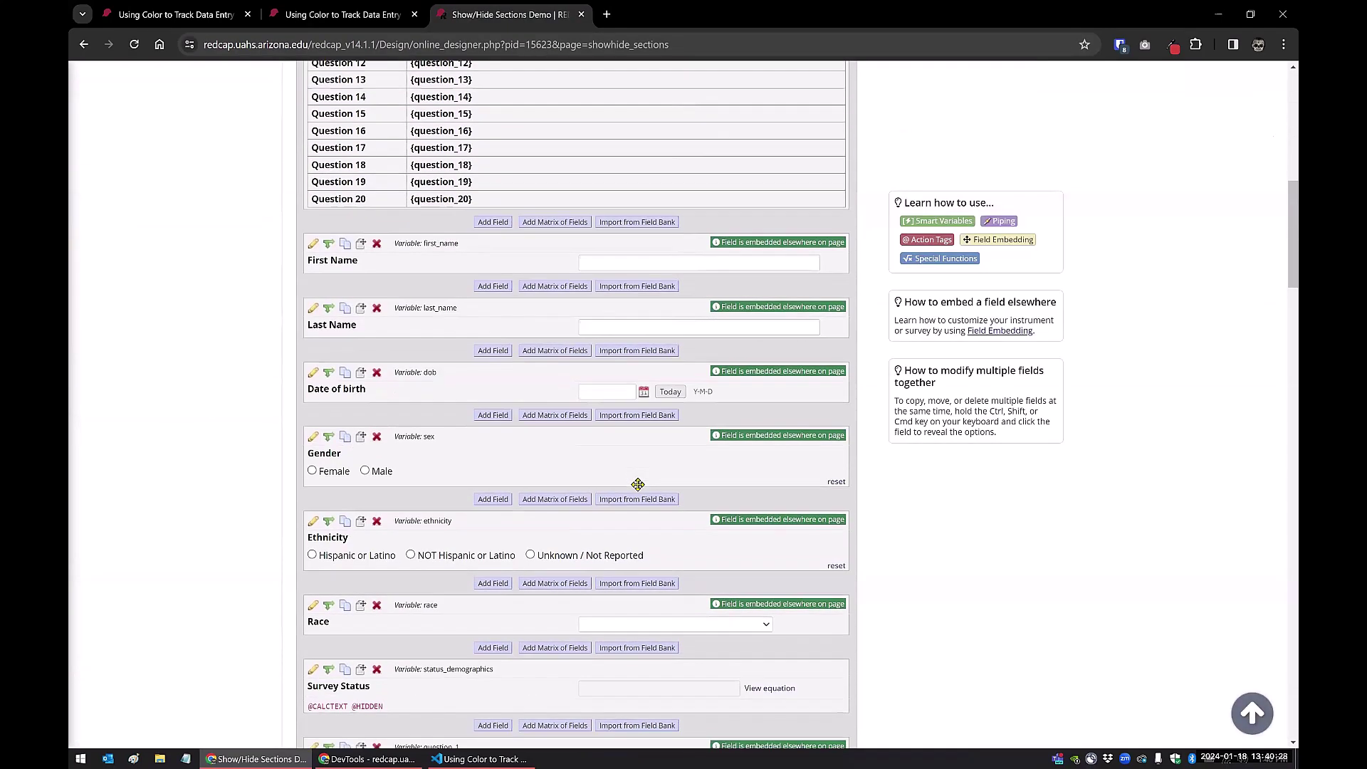
{"action": "scroll", "coordinate": [638, 485], "scroll_direction": "down", "scroll_amount": 10}
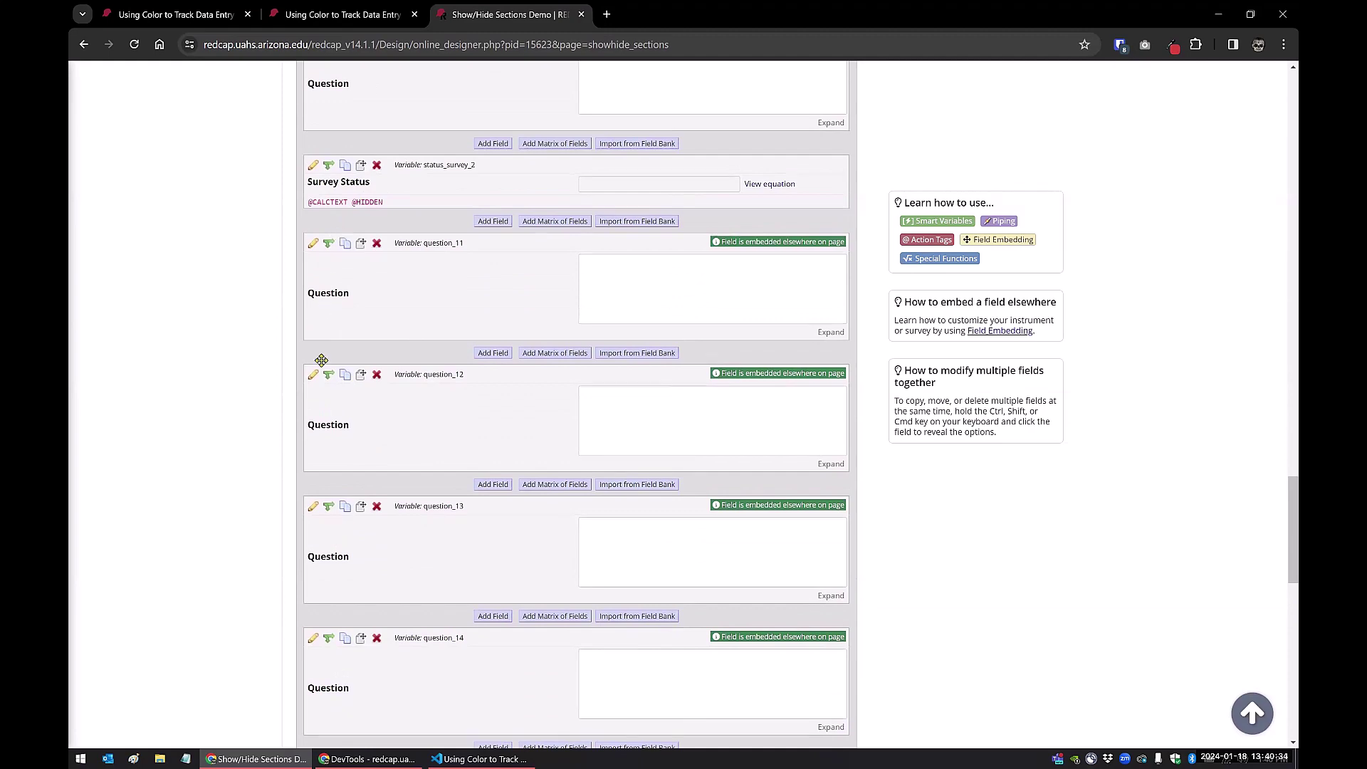
{"action": "scroll", "coordinate": [335, 418], "scroll_direction": "down", "scroll_amount": 13}
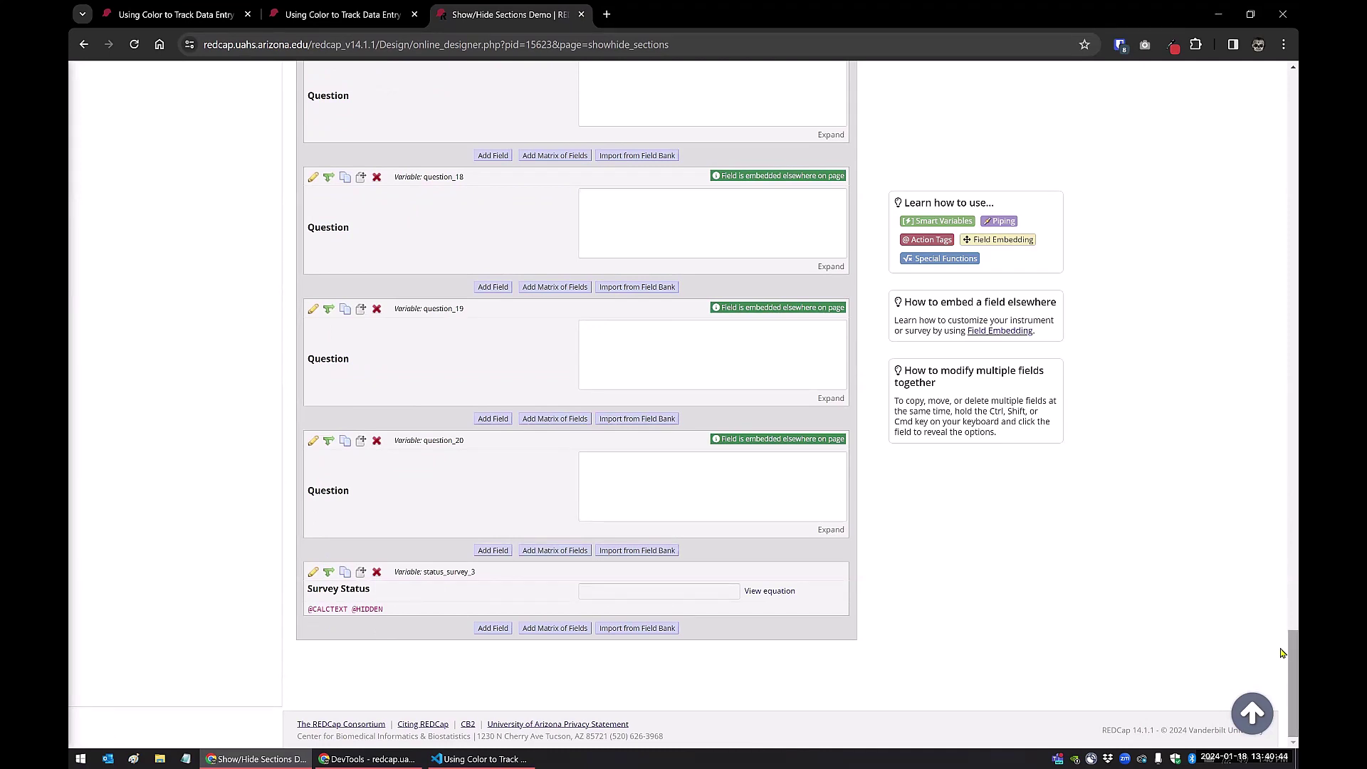
{"action": "left_click_drag", "start_coordinate": [1281, 653], "coordinate": [1275, 100]}
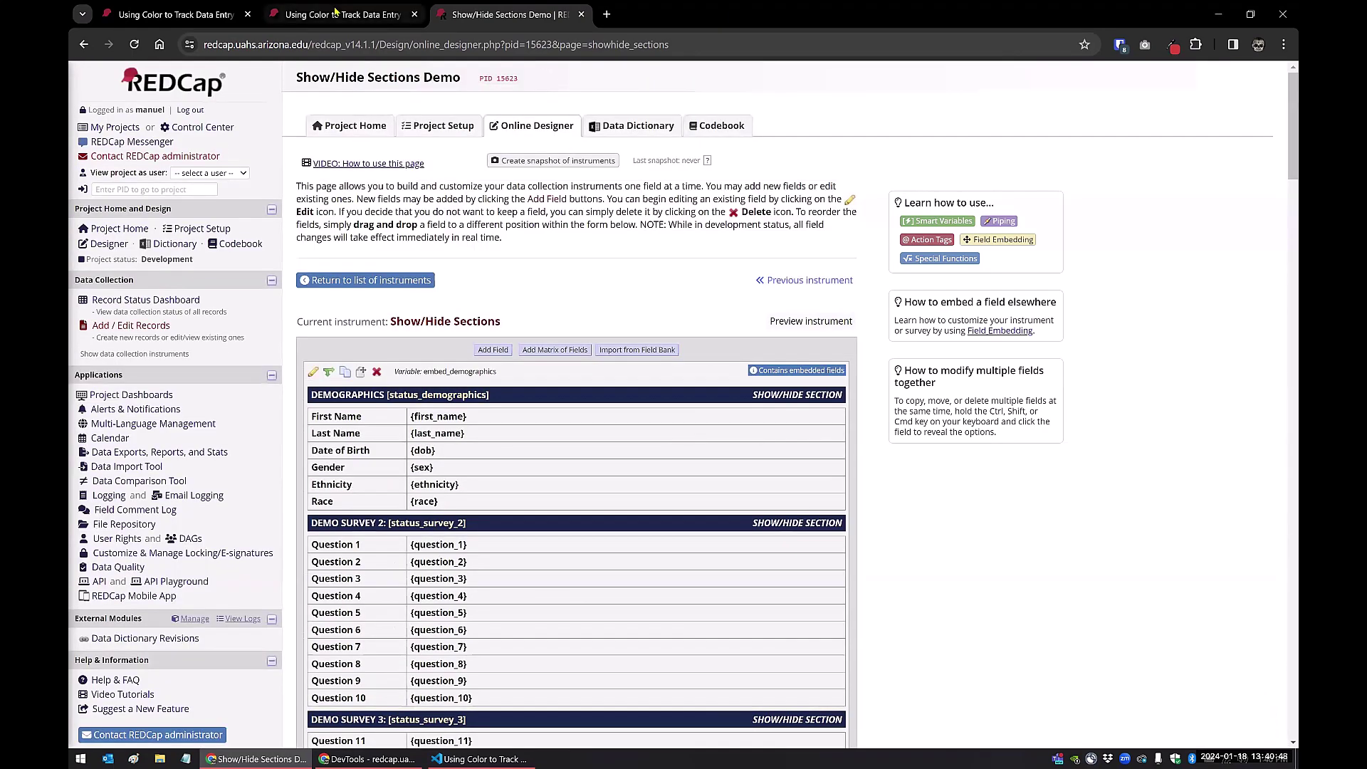
- Review the full checkBlanks script in VS Code, down to its load, reset and mouse-move triggers, and return to the color-tracking form in Chrome
{"action": "left_click", "coordinate": [333, 9]}
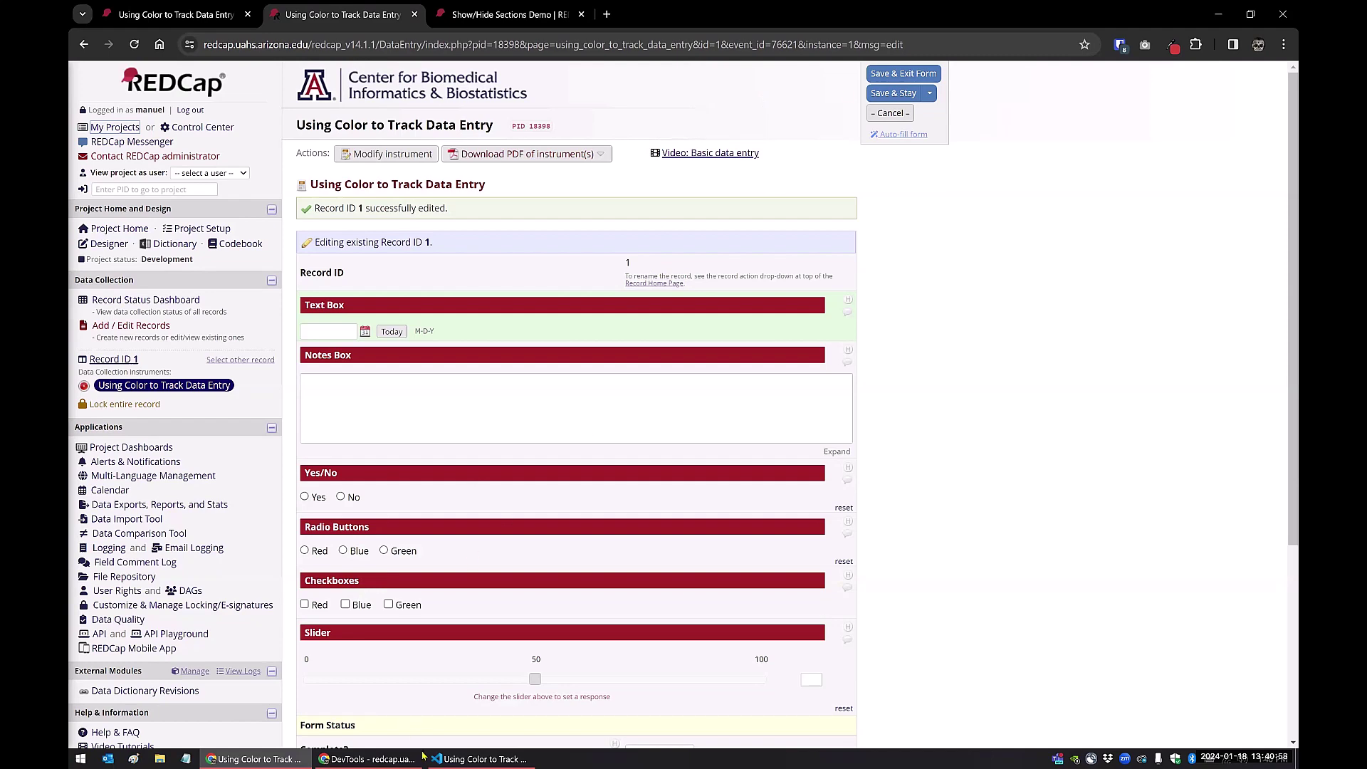
{"action": "left_click", "coordinate": [444, 757]}
{"action": "left_click", "coordinate": [434, 560]}
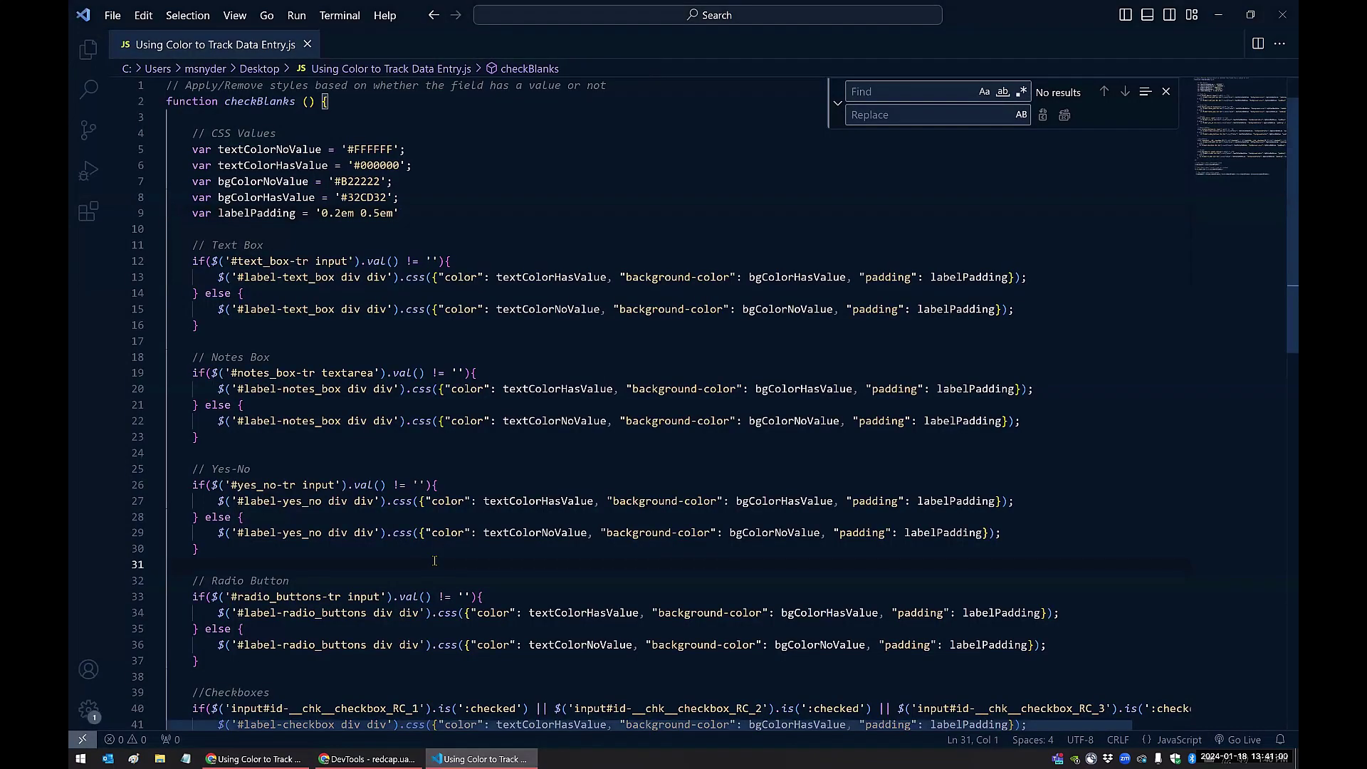
{"action": "key", "text": "ctrl+a"}
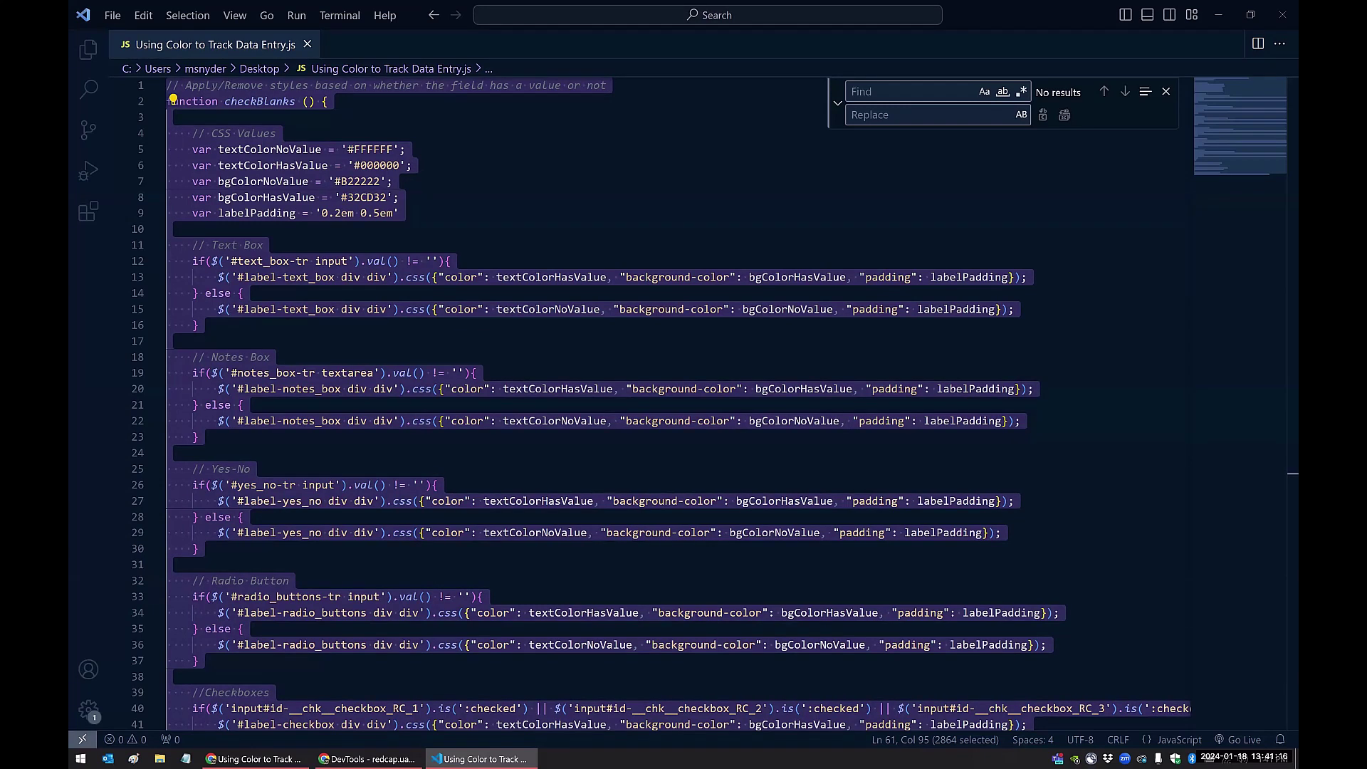
{"action": "left_click", "coordinate": [456, 443]}
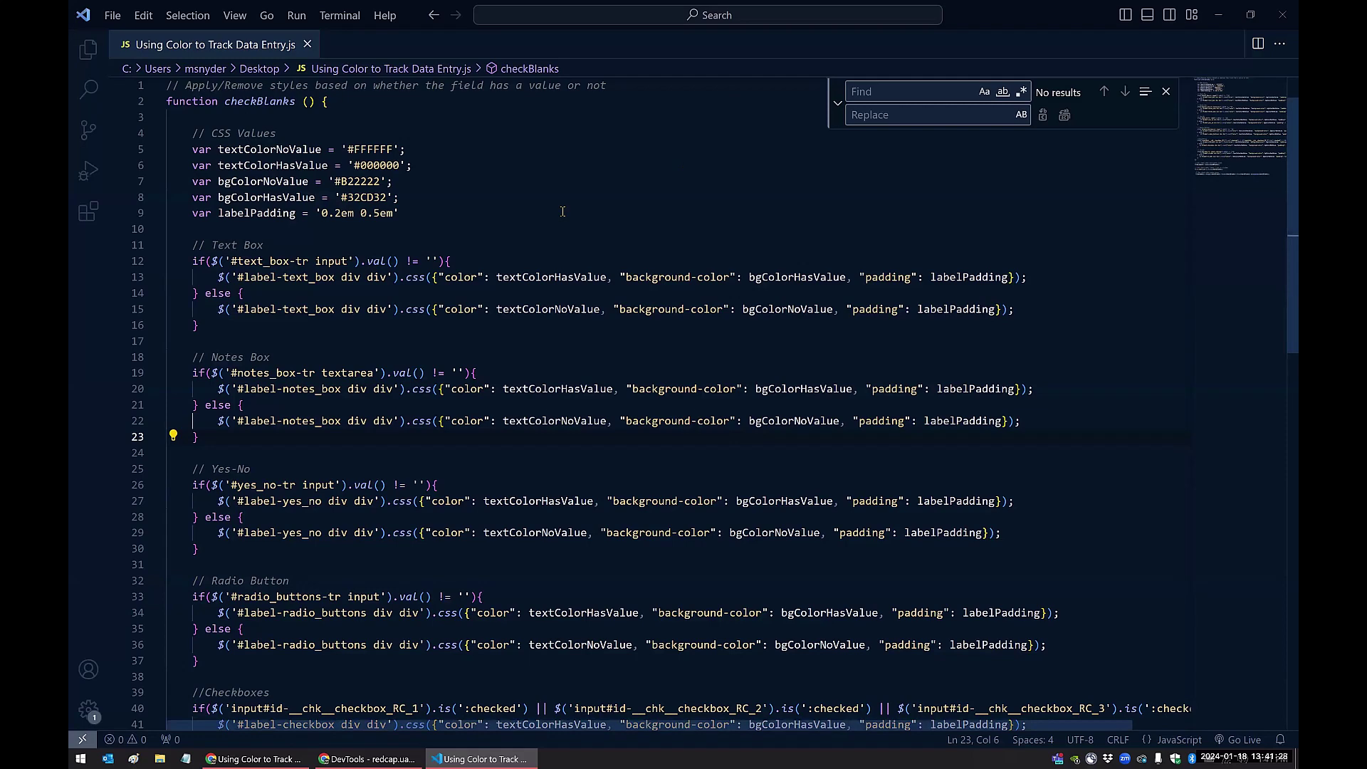
{"action": "scroll", "coordinate": [562, 212], "scroll_direction": "down", "scroll_amount": 7}
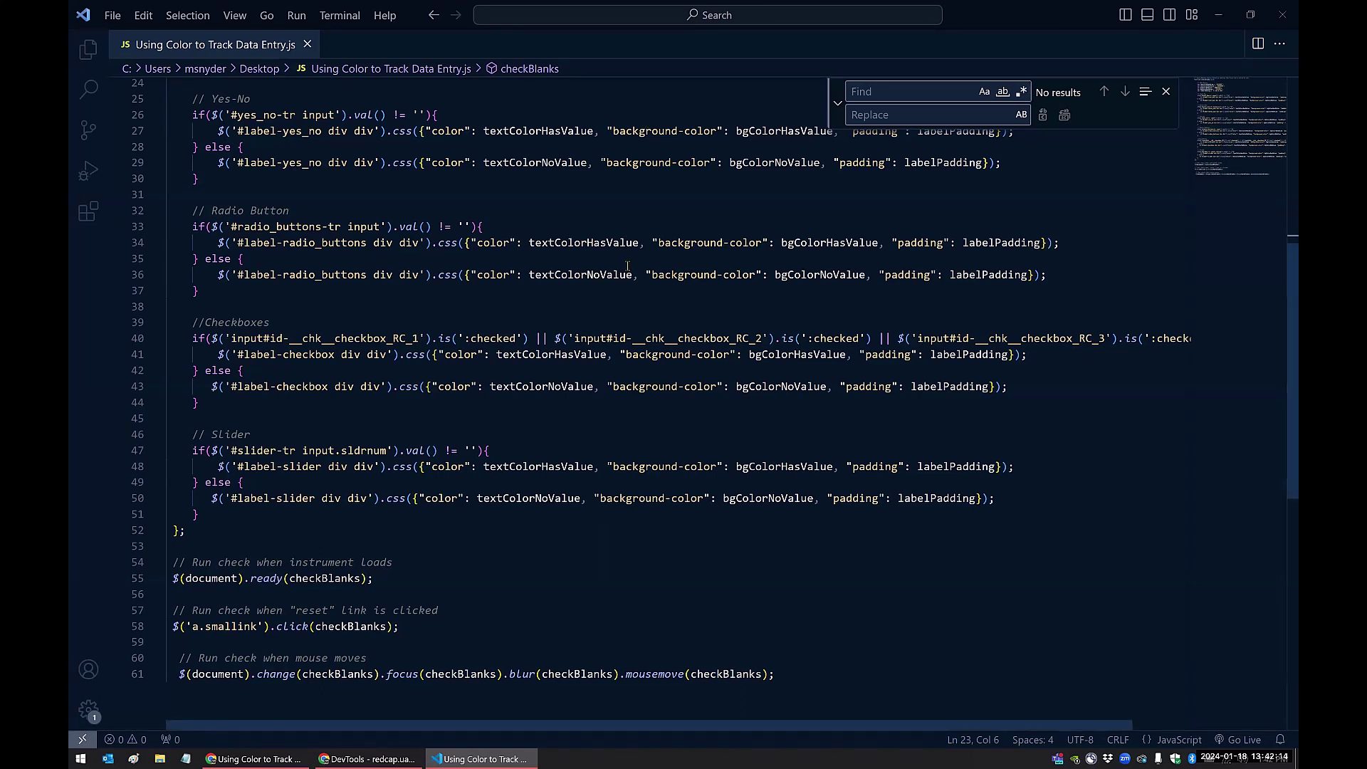
{"action": "left_click", "coordinate": [260, 758]}
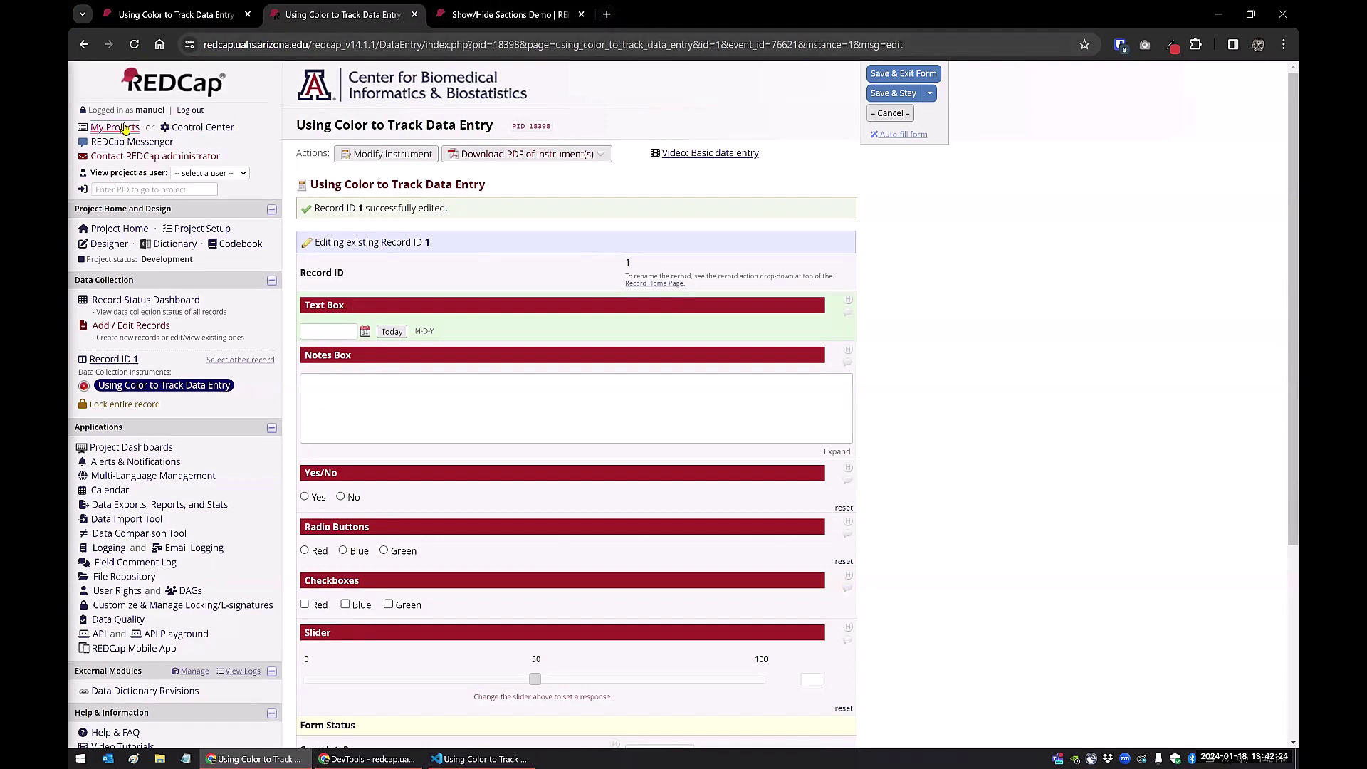
- Open the My Projects list and inspect the play icon in the YouTube tutorials banner in the page's source
{"action": "left_click", "coordinate": [168, 83]}
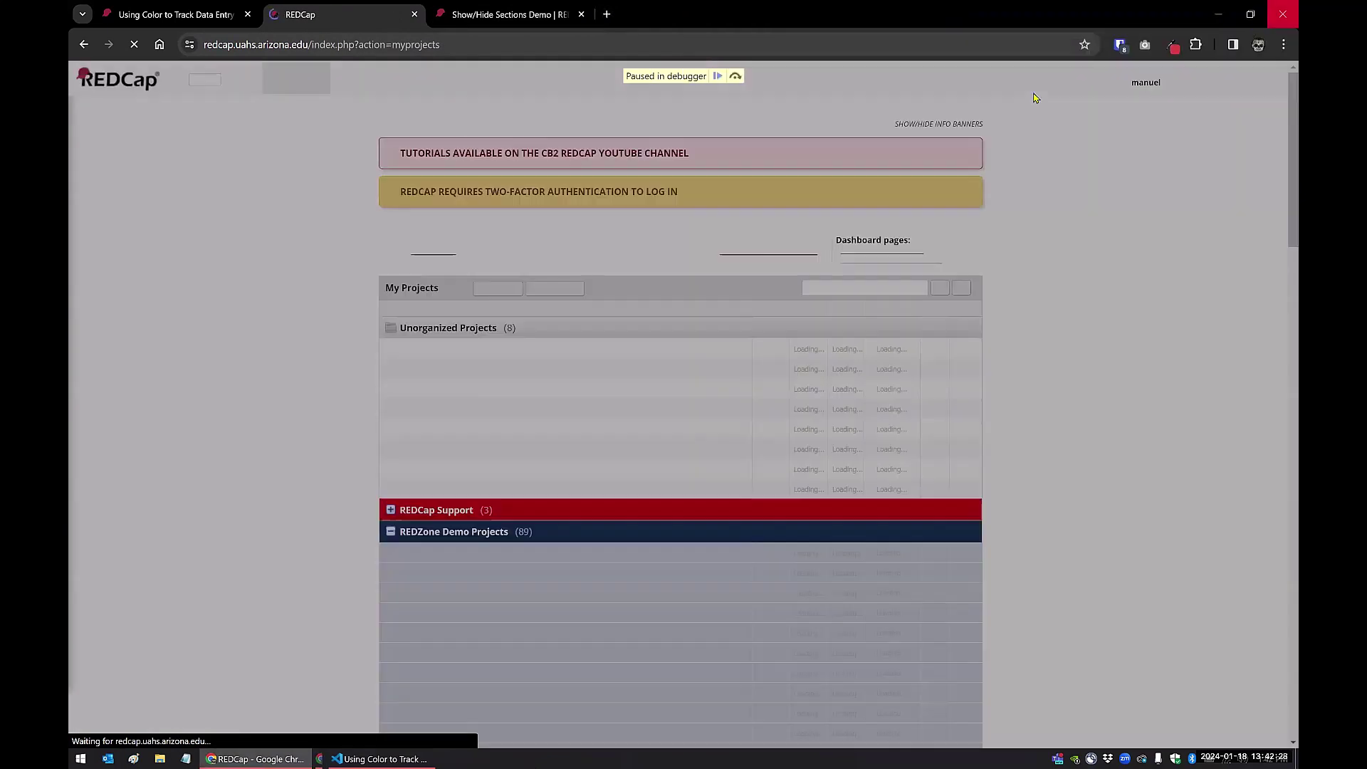
{"action": "left_click", "coordinate": [1282, 10]}
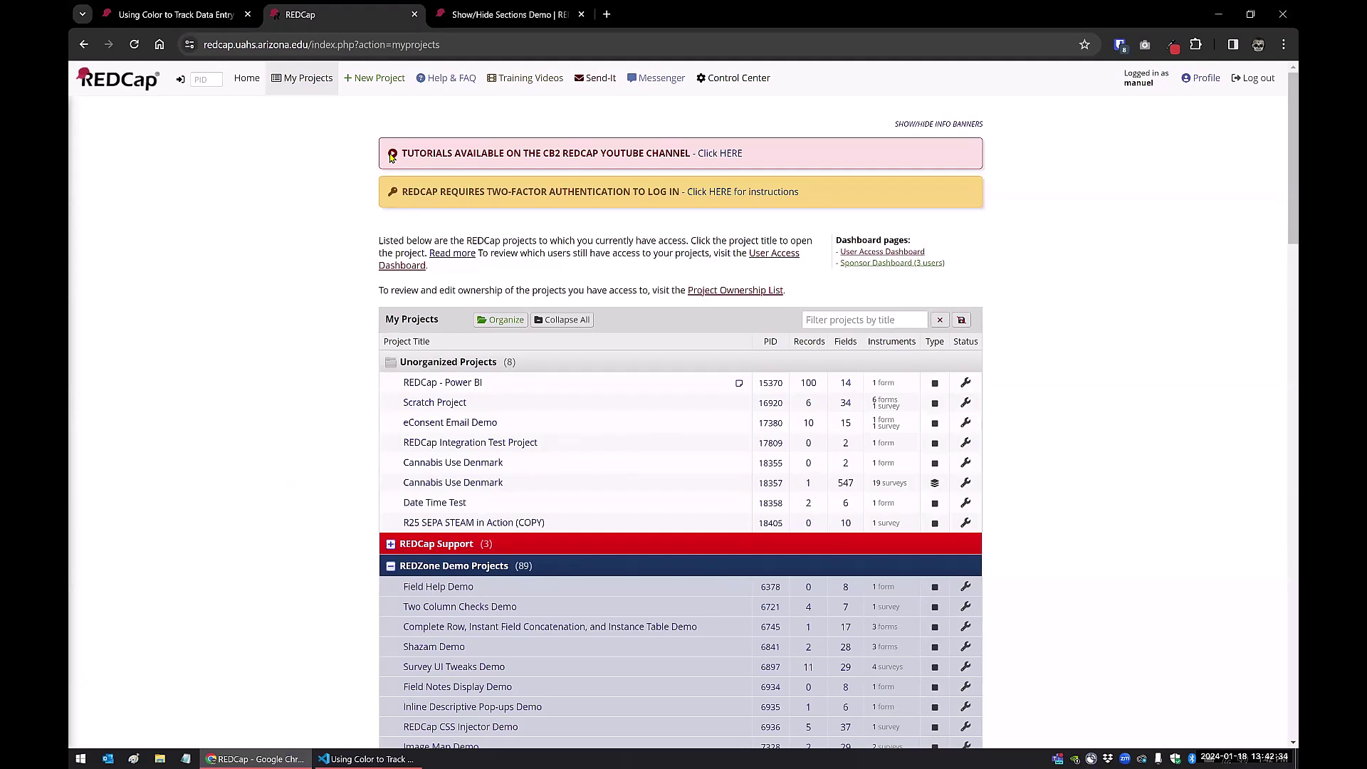
{"action": "right_click", "coordinate": [390, 156]}
{"action": "left_click", "coordinate": [425, 604]}
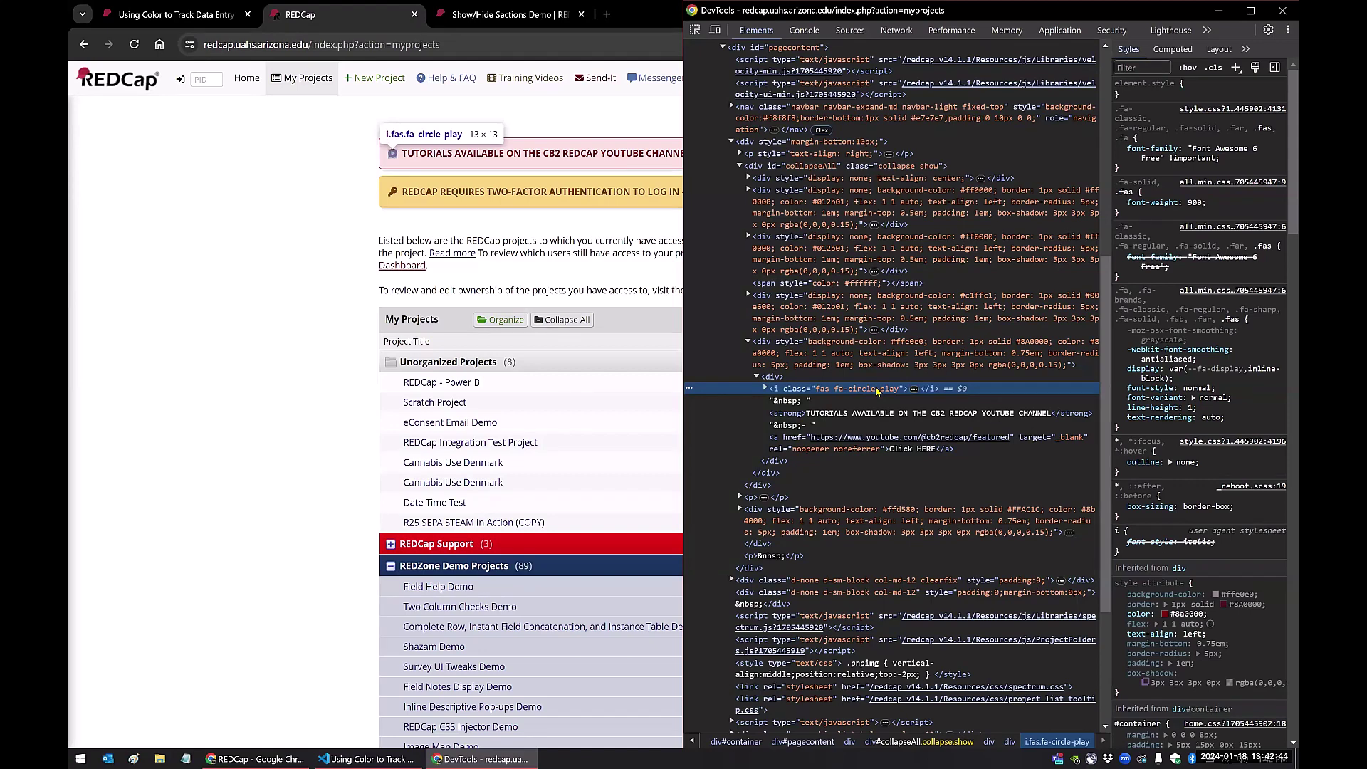
- Return to the Using Color to Track Data Entry project and start a new record in its data entry form
{"action": "left_click", "coordinate": [180, 22]}
{"action": "left_click", "coordinate": [180, 20]}
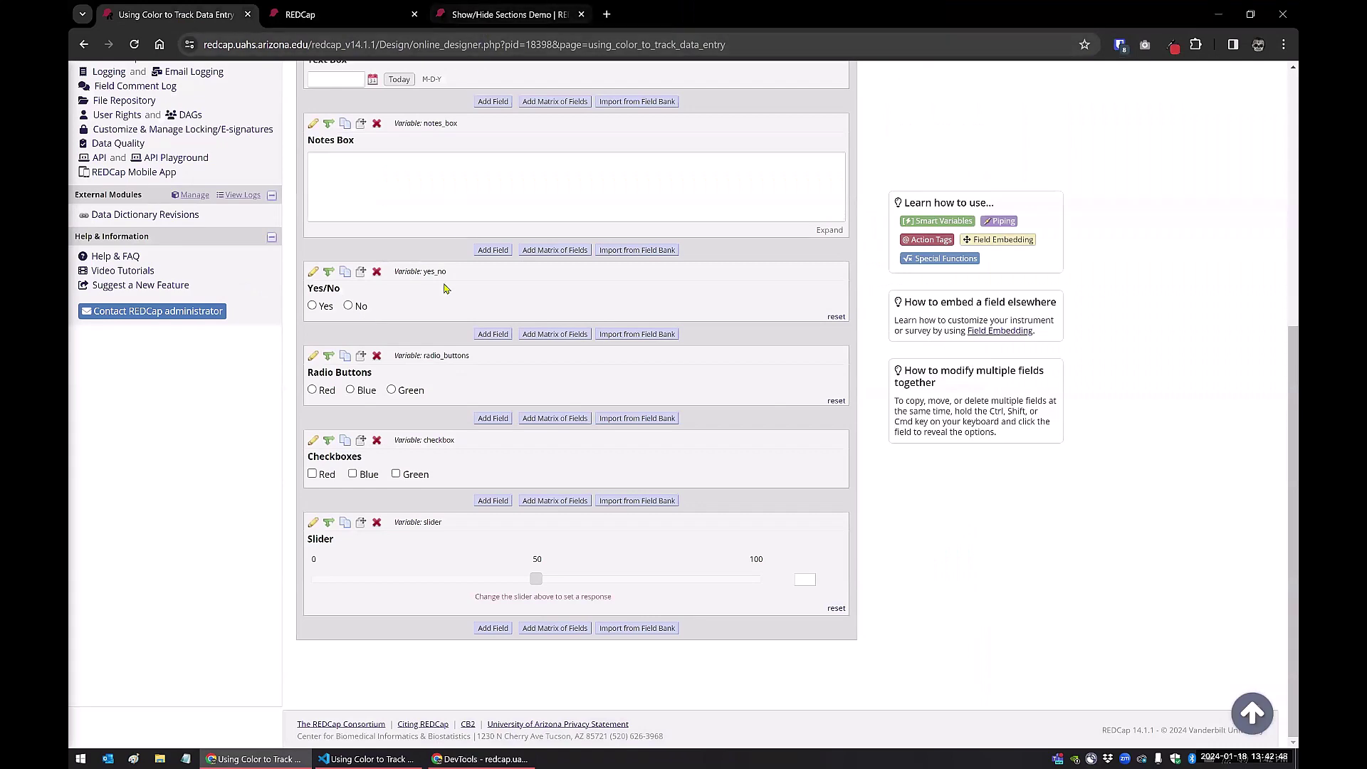
{"action": "scroll", "coordinate": [444, 283], "scroll_direction": "up", "scroll_amount": 3}
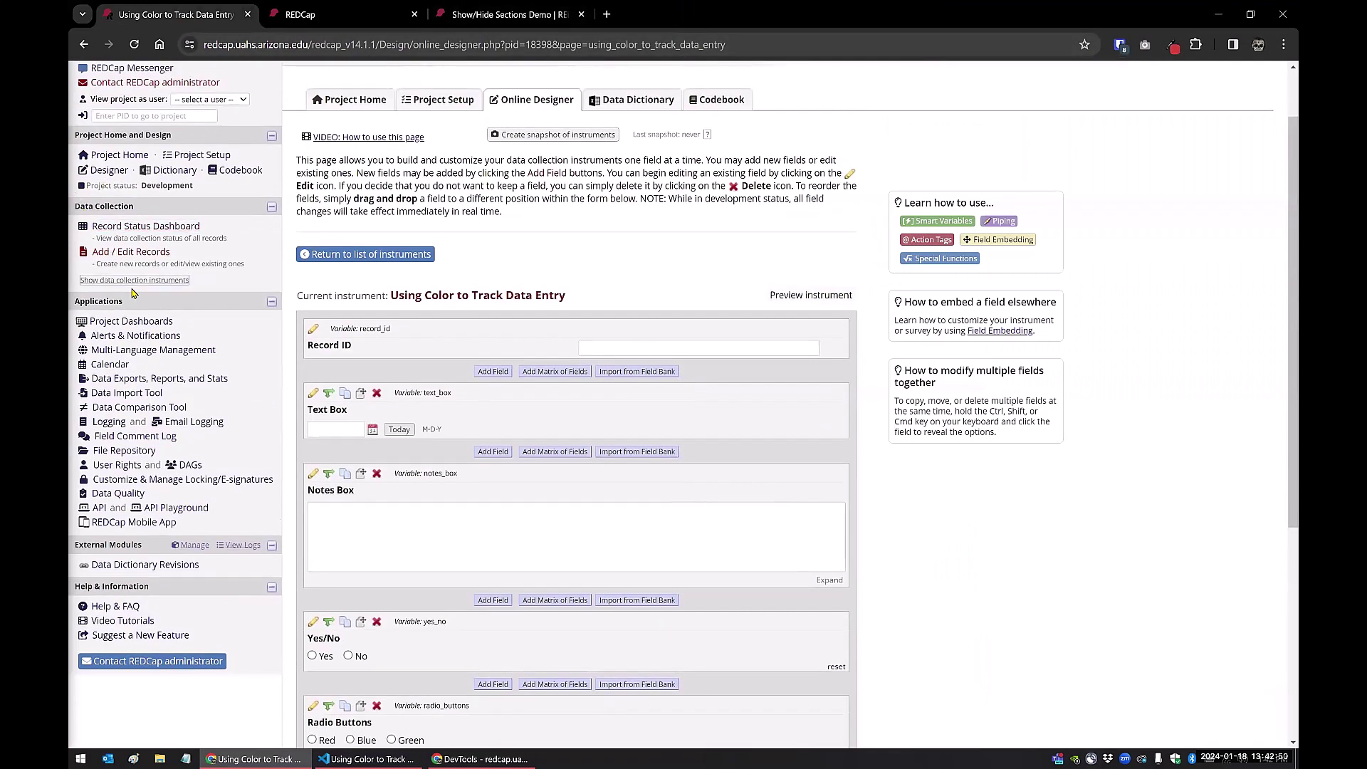
{"action": "left_click", "coordinate": [148, 254]}
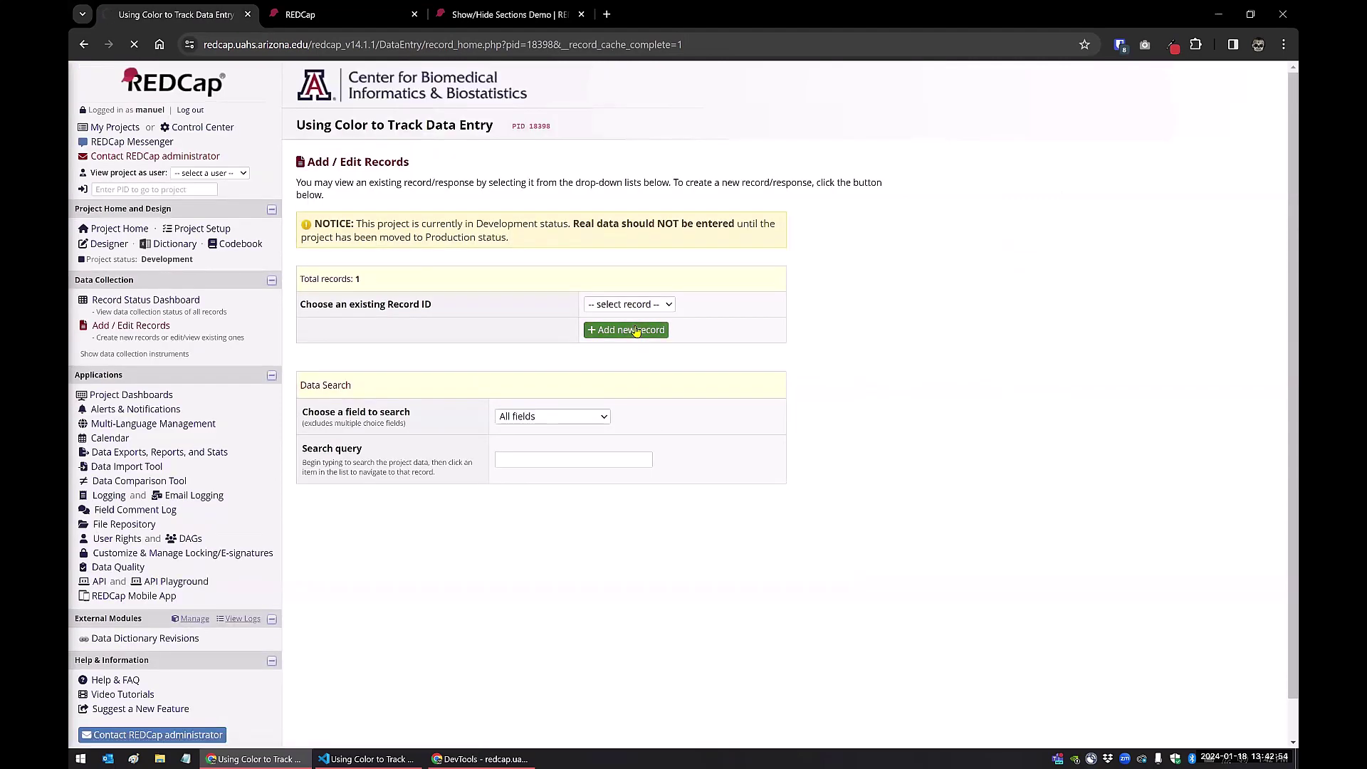
{"action": "left_click", "coordinate": [634, 330]}
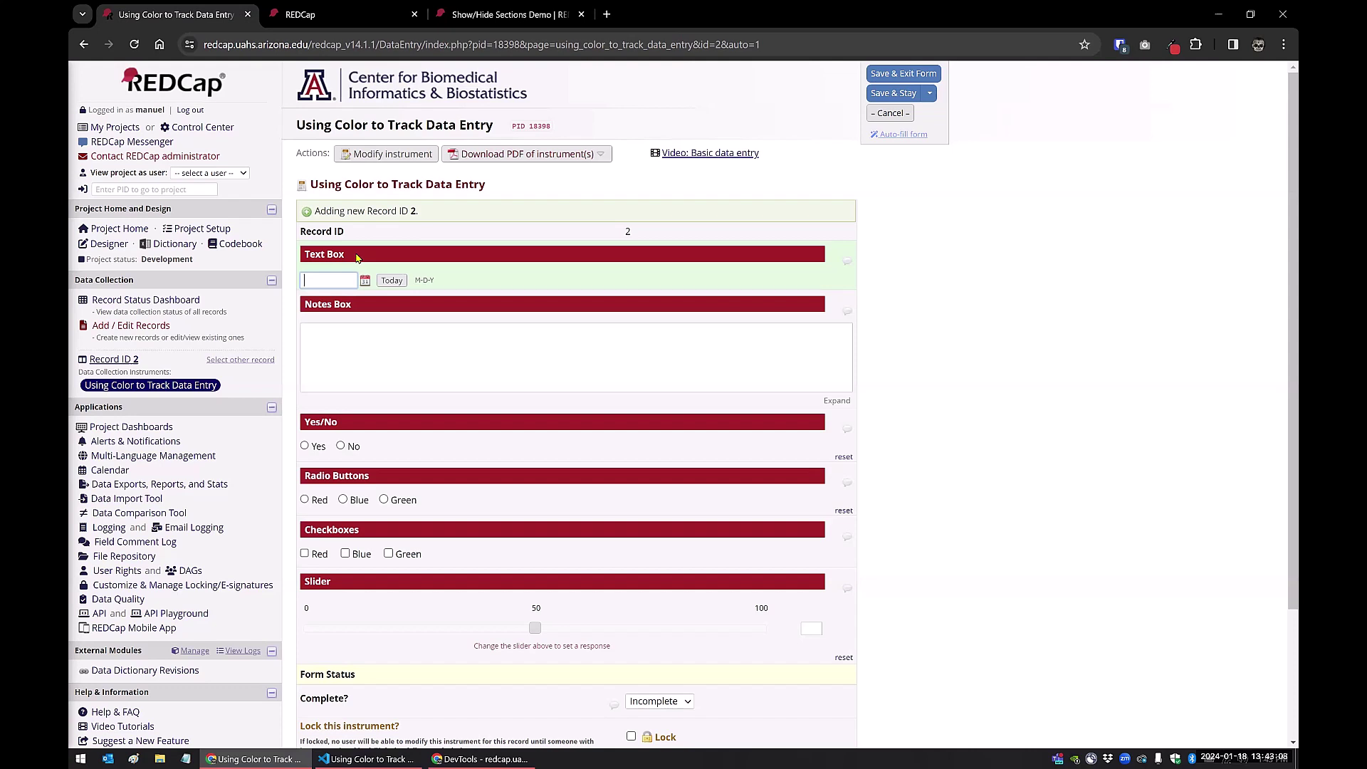
- Switch to the Show/Hide Sections Demo project and open the Show/Hide Sections form for a new record
{"action": "left_click", "coordinate": [509, 15]}
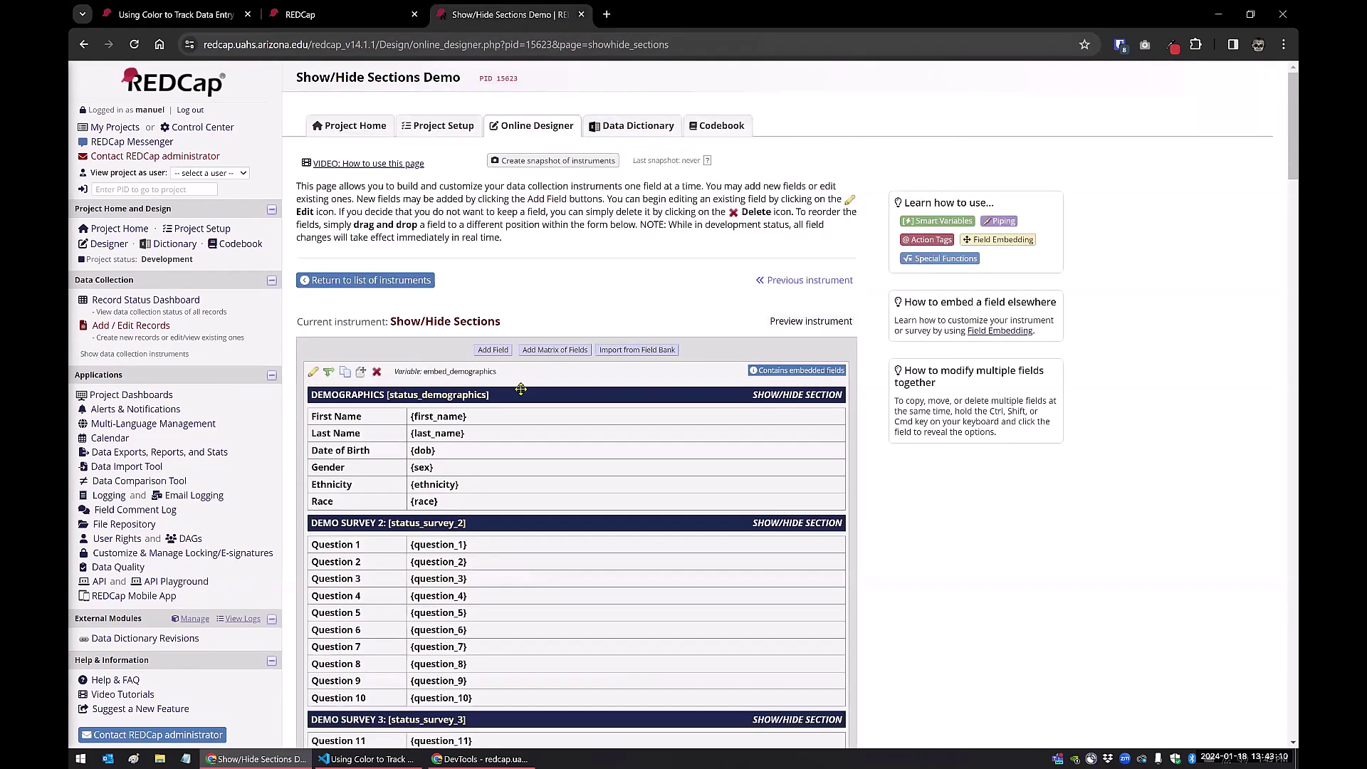
{"action": "left_click", "coordinate": [135, 329]}
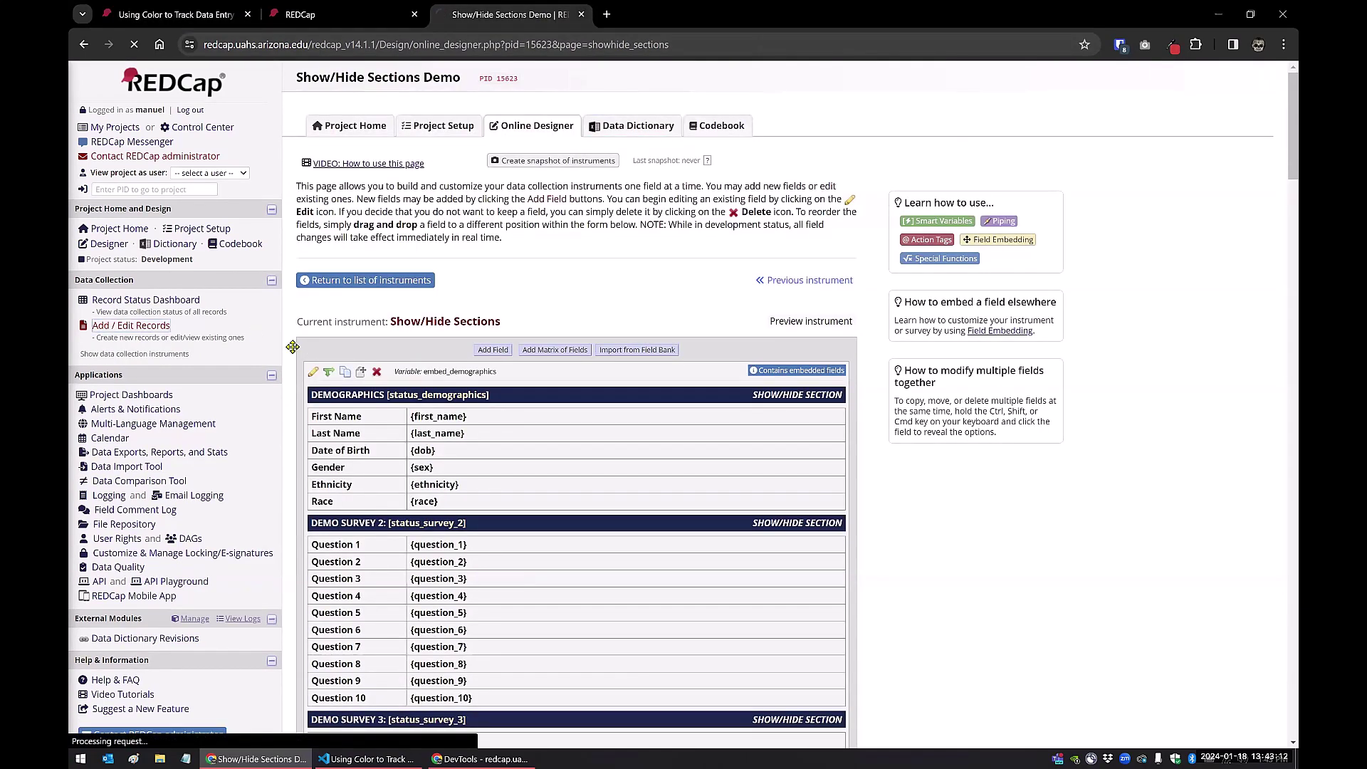
{"action": "left_click", "coordinate": [620, 282]}
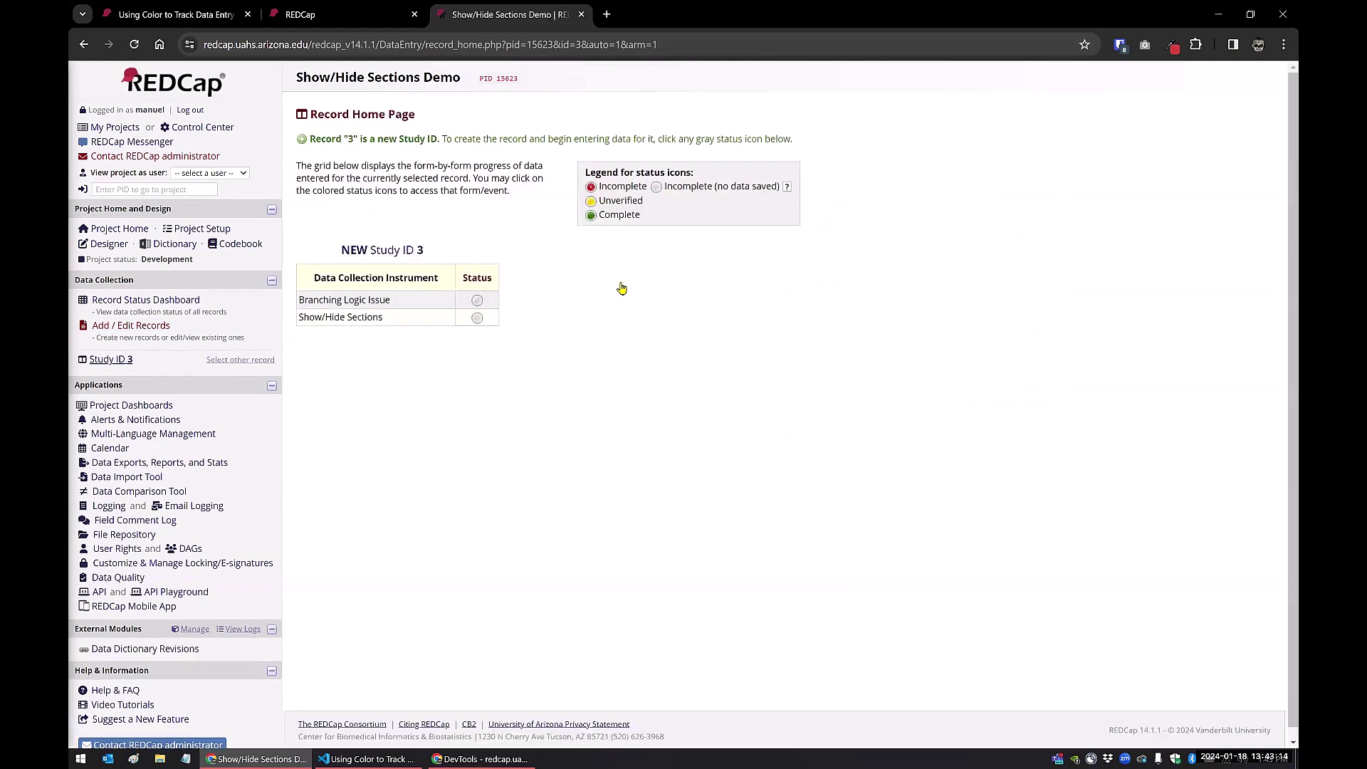
{"action": "left_click", "coordinate": [477, 318]}
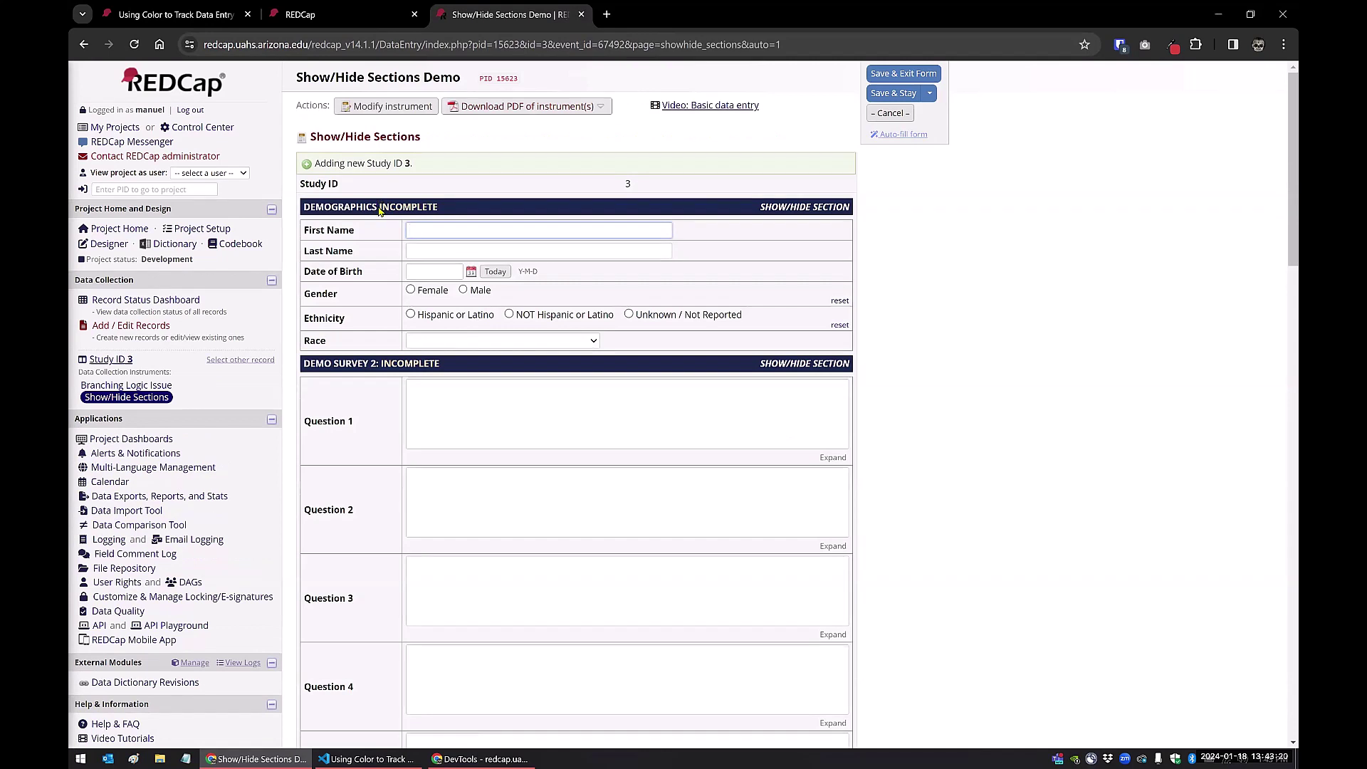
- Highlight the status word and title in the Demographics section header, and return to the new record's color-tracking form
{"action": "left_click_drag", "start_coordinate": [379, 211], "coordinate": [466, 211]}
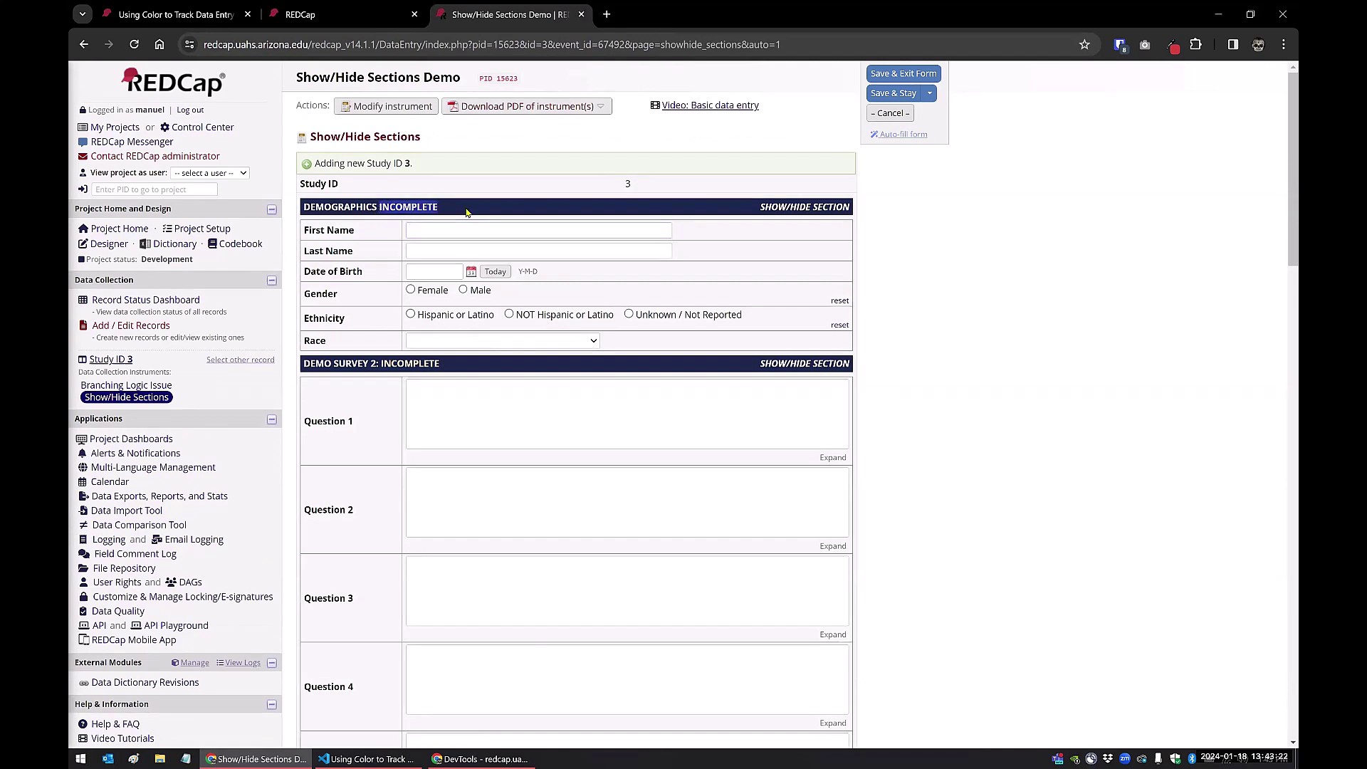
{"action": "left_click_drag", "start_coordinate": [359, 207], "coordinate": [446, 212]}
{"action": "left_click", "coordinate": [379, 207]}
{"action": "left_click_drag", "start_coordinate": [305, 207], "coordinate": [378, 206]}
{"action": "left_click", "coordinate": [455, 215]}
{"action": "left_click", "coordinate": [175, 14]}
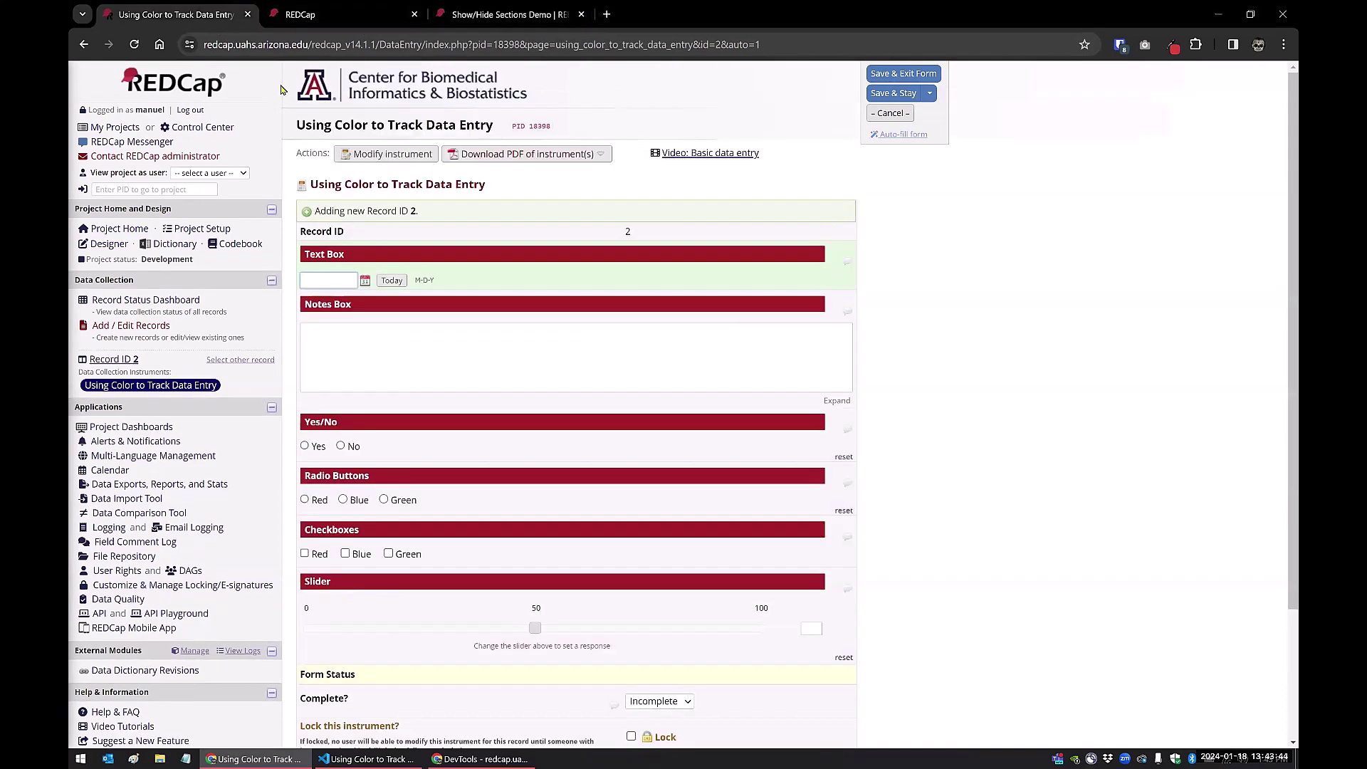